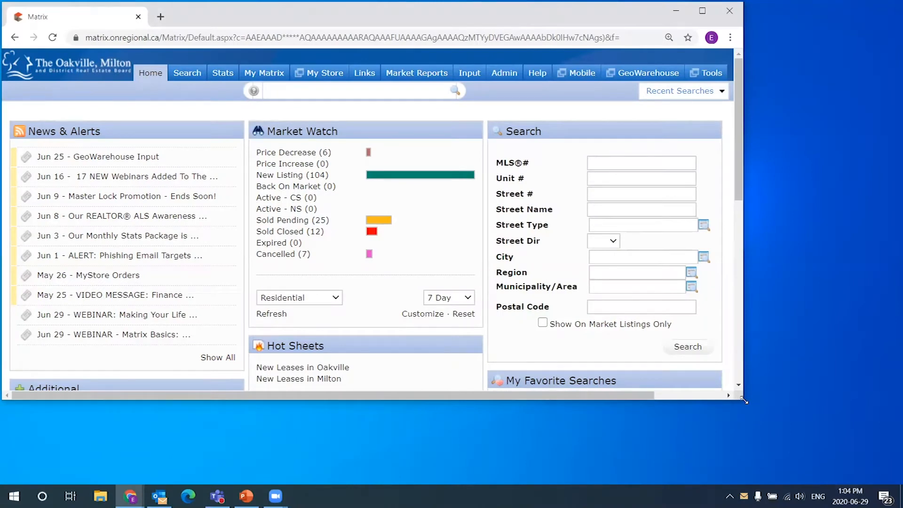
- Enlarge the browser window, zoom the page to 150%, and try moving the Search panel
drag(744, 400, 901, 482)
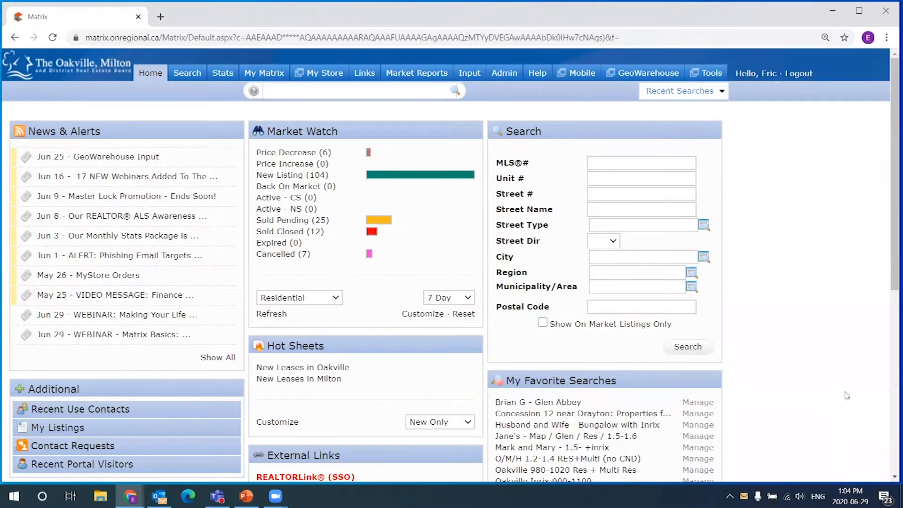
key(ctrl+plus)
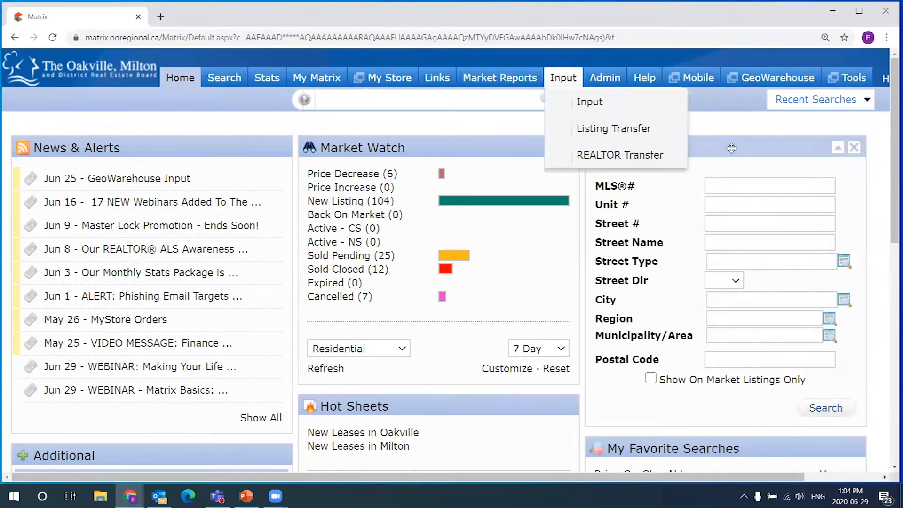
drag(671, 148, 687, 165)
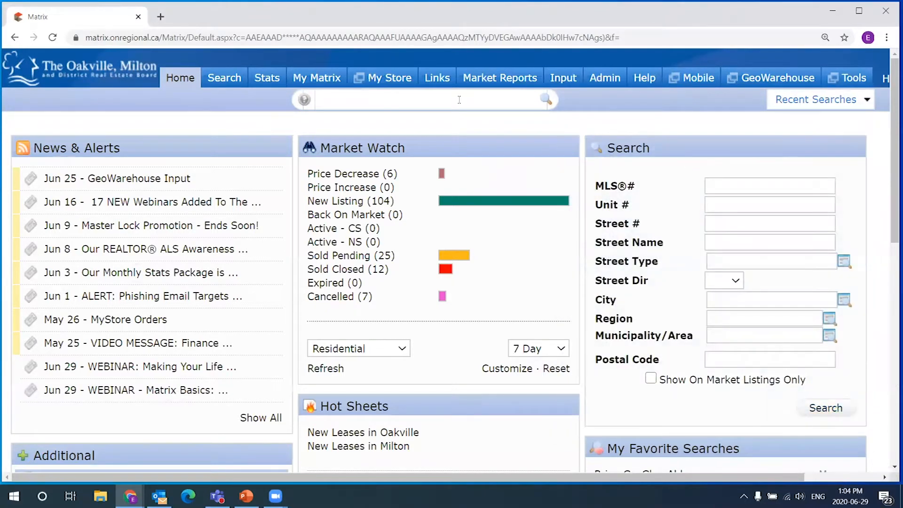
mouse_move(226, 79)
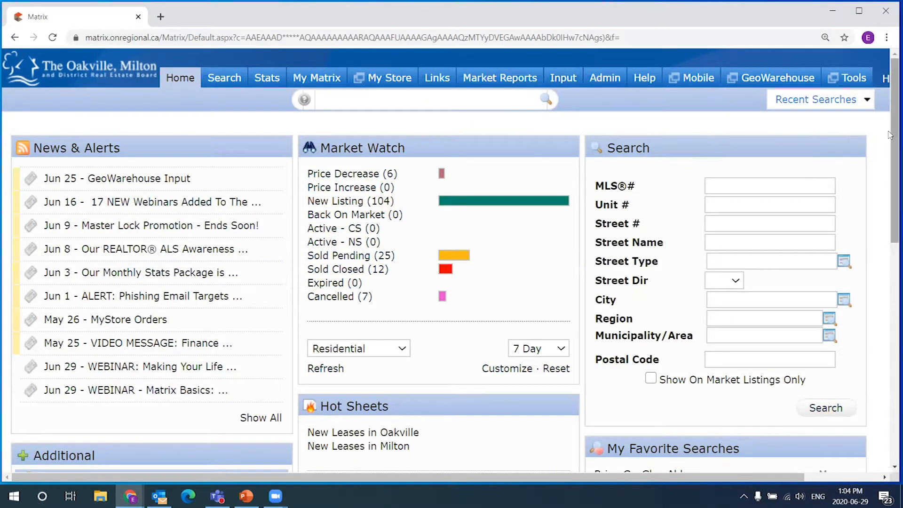
drag(890, 143, 889, 168)
drag(751, 89, 775, 106)
drag(890, 111, 890, 82)
drag(753, 119, 735, 112)
- Try rearranging the dashboard panels, then put the Additional panel back in the left column
scroll(638, 162, down, 3)
scroll(637, 163, up, 3)
drag(666, 120, 390, 391)
scroll(384, 214, down, 3)
drag(384, 213, 687, 59)
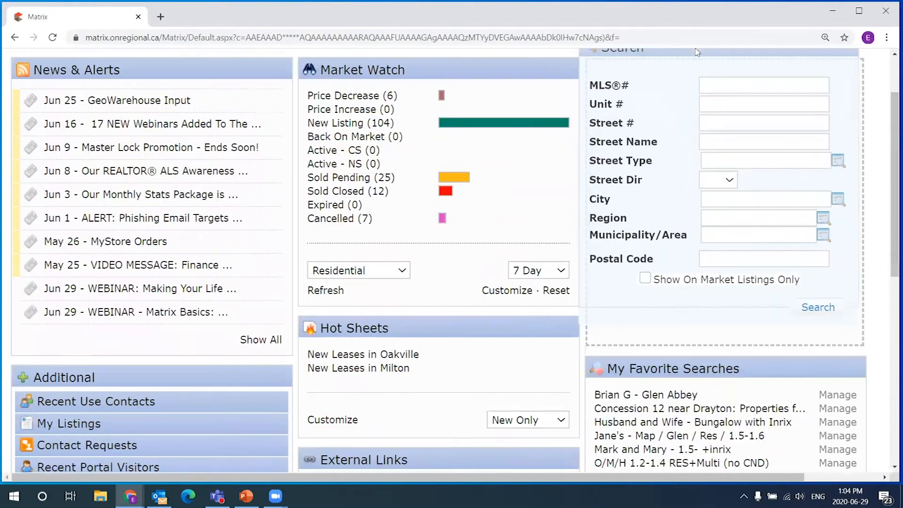
scroll(687, 155, up, 3)
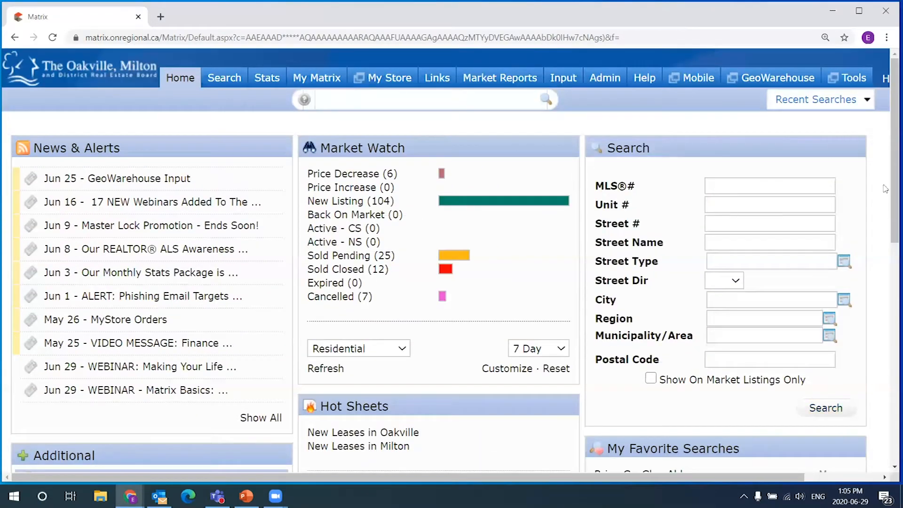
scroll(833, 106, down, 1)
scroll(833, 107, down, 2)
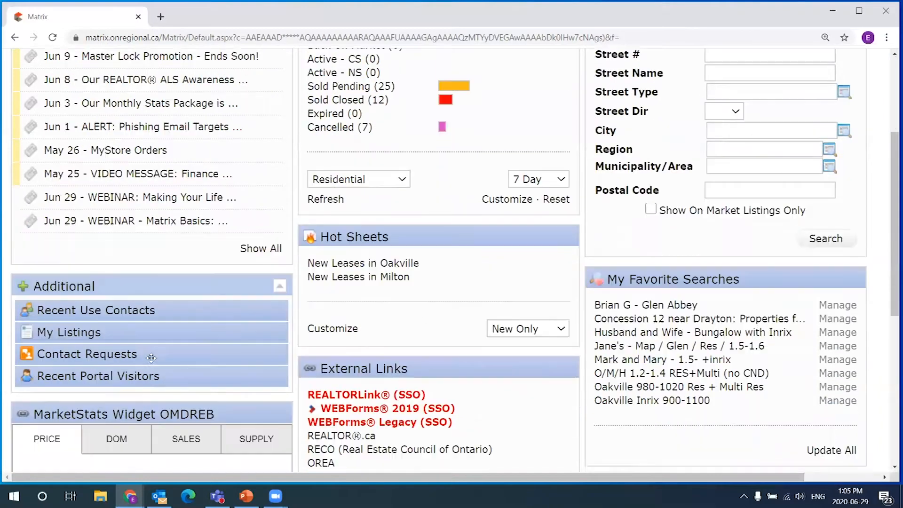
mouse_move(119, 277)
mouse_down()
mouse_move(132, 282)
mouse_move(118, 281)
mouse_up()
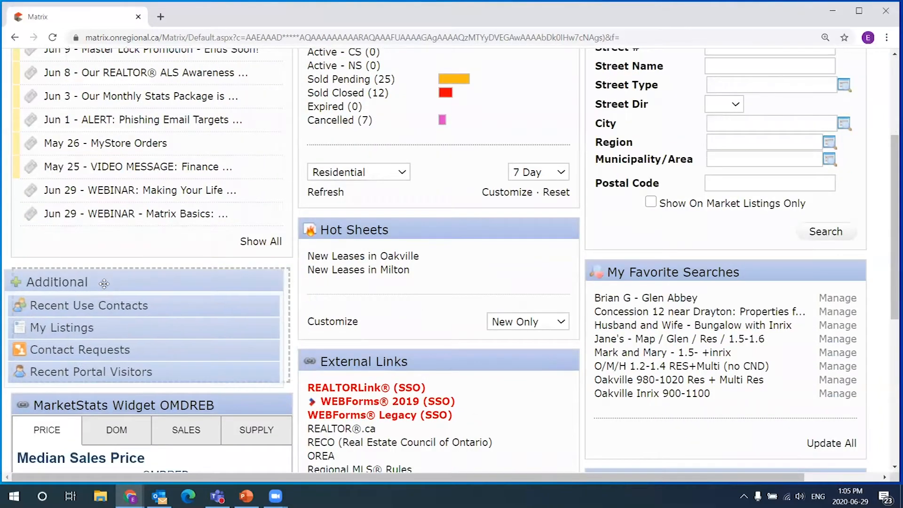
drag(61, 308, 121, 278)
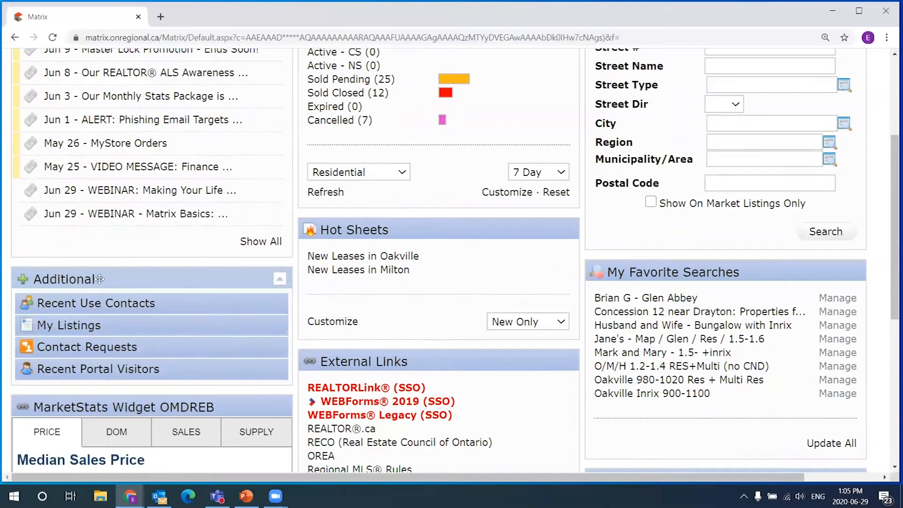
scroll(713, 282, up, 2)
scroll(699, 162, up, 1)
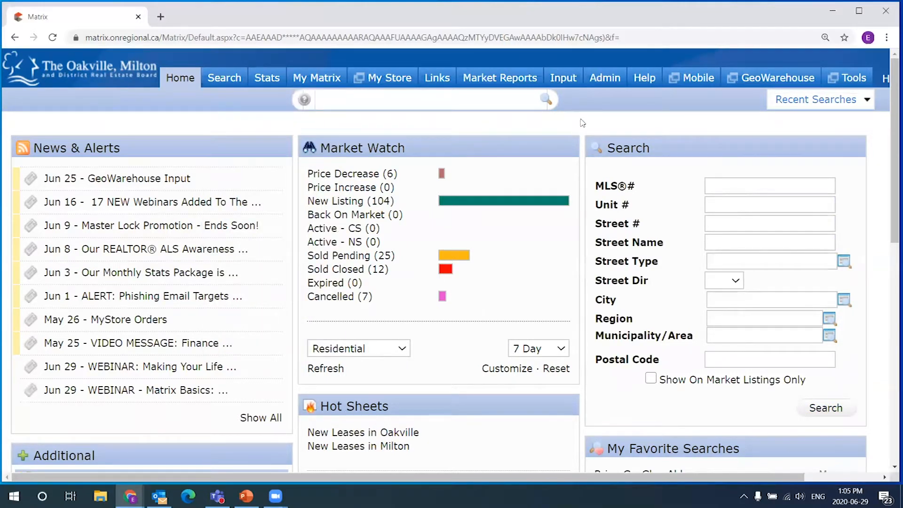
mouse_move(693, 149)
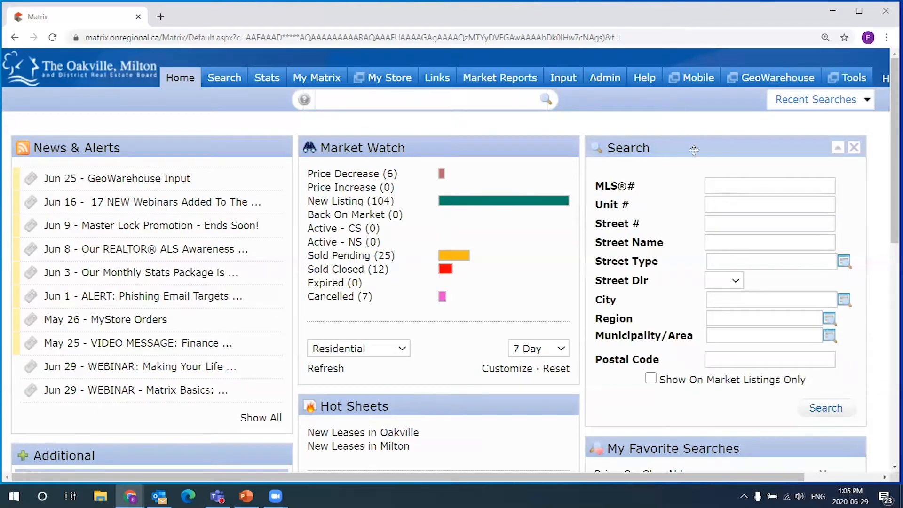
drag(694, 150, 667, 139)
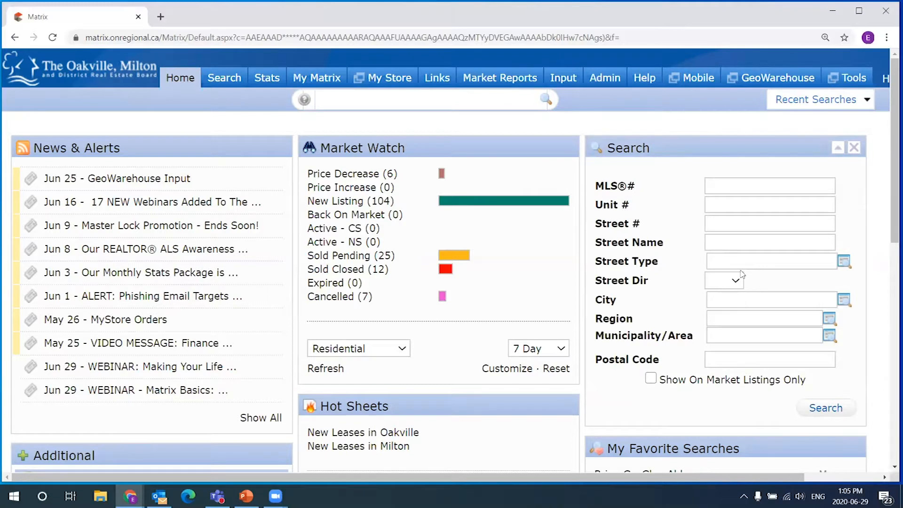
mouse_move(720, 150)
mouse_down()
mouse_move(702, 137)
mouse_move(721, 148)
mouse_up()
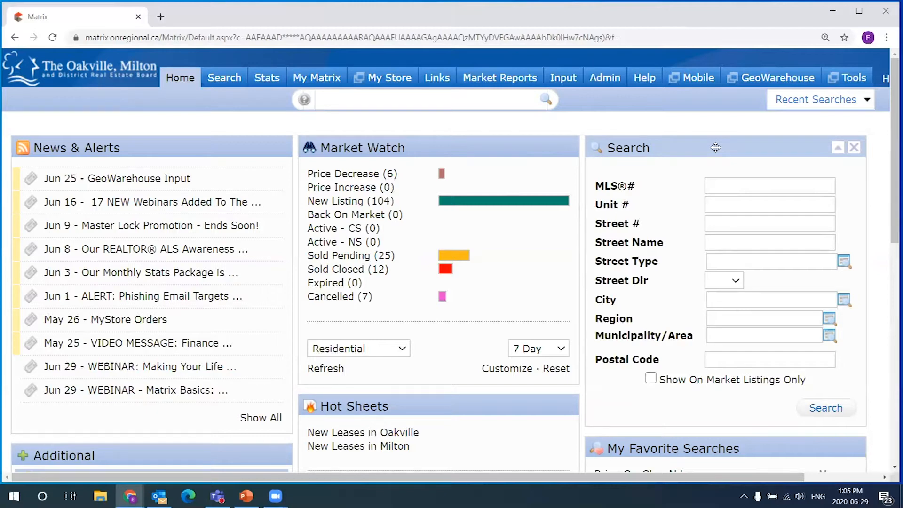
click(732, 219)
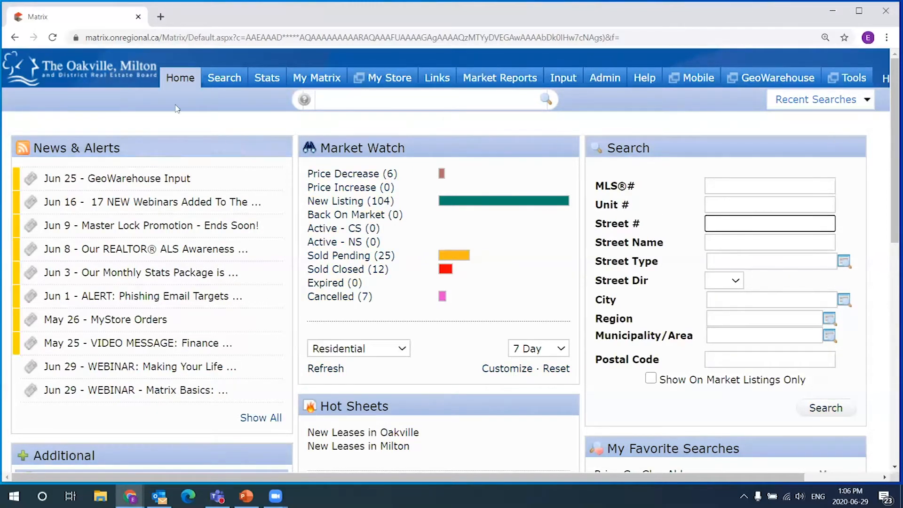
mouse_move(224, 78)
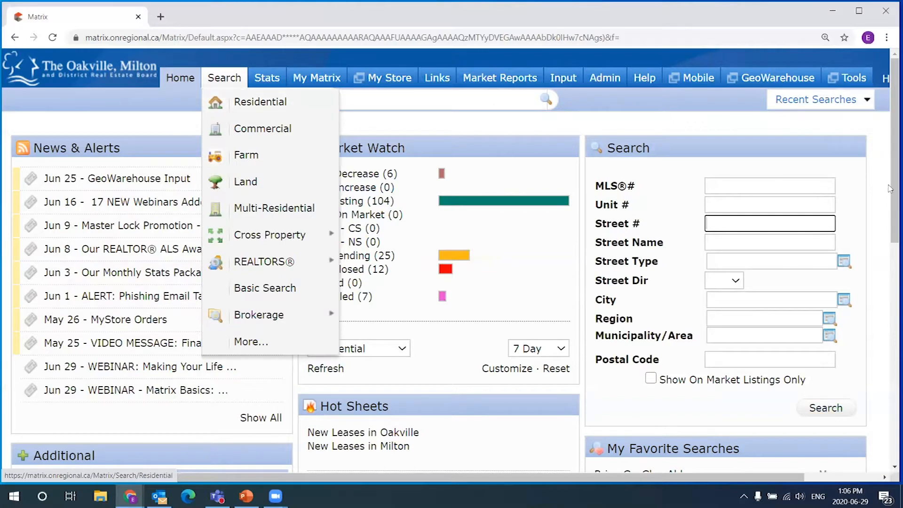
drag(763, 150, 800, 153)
click(740, 220)
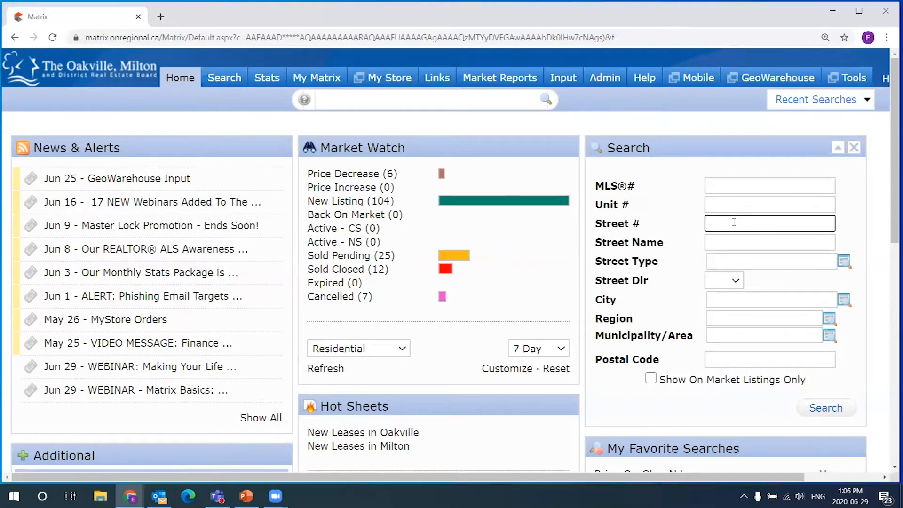
click(741, 243)
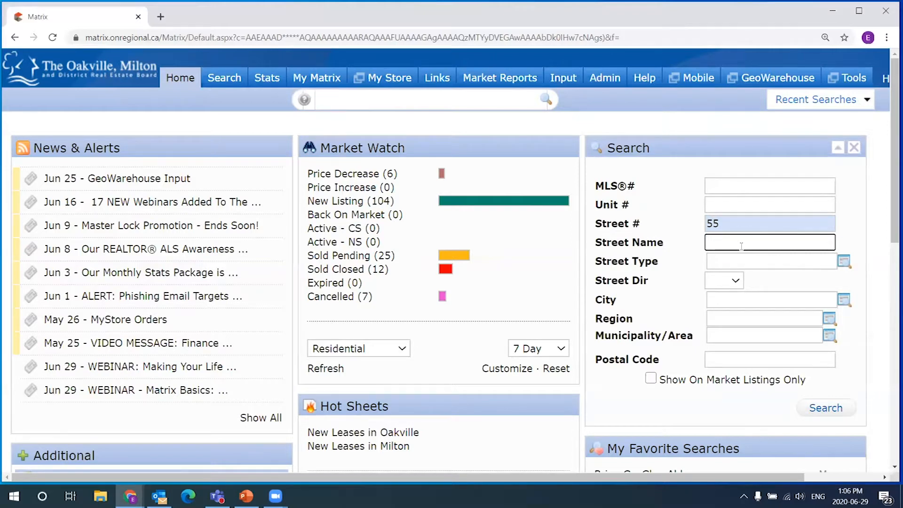
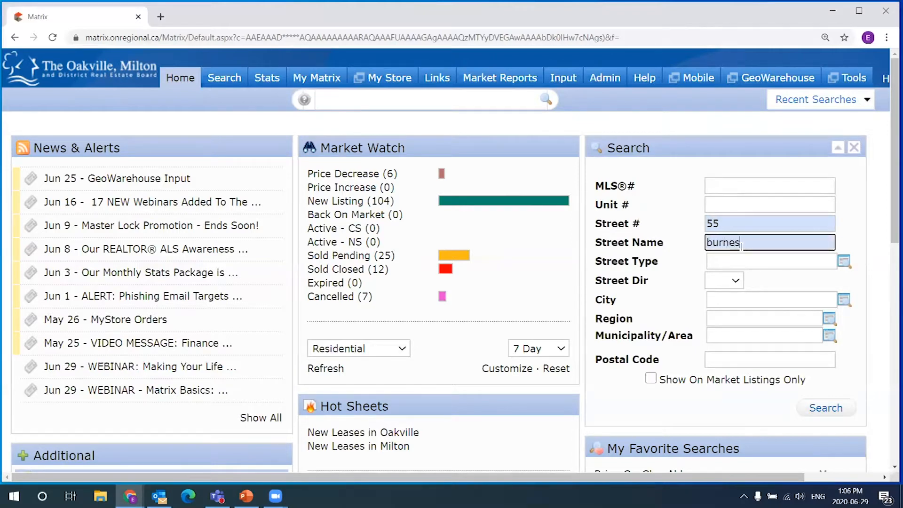
click(690, 230)
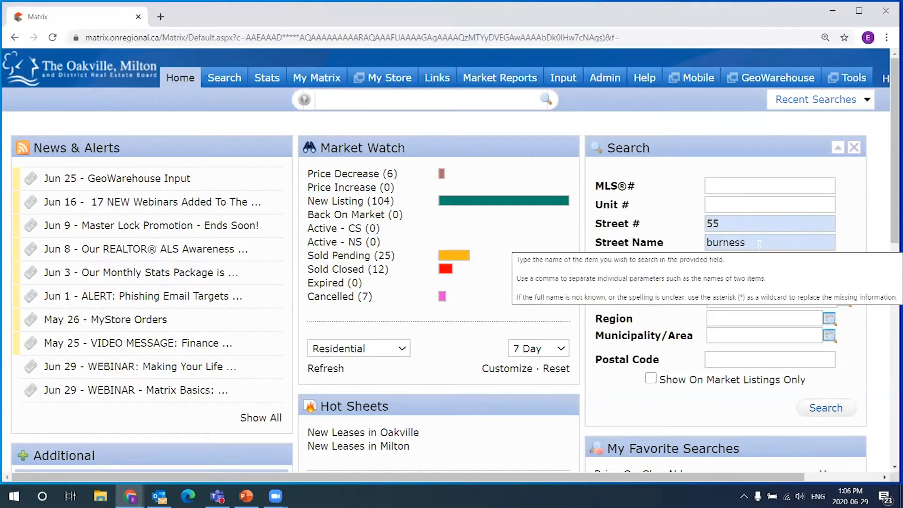
click(729, 263)
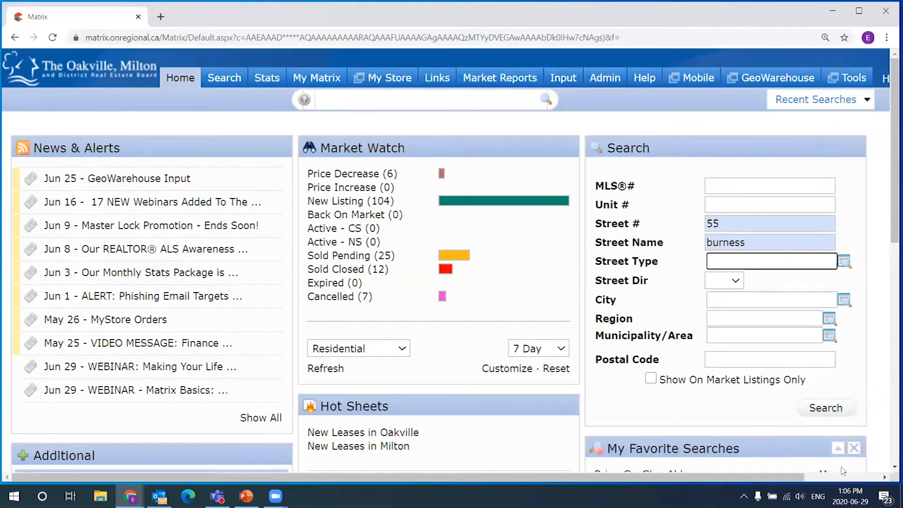
click(827, 409)
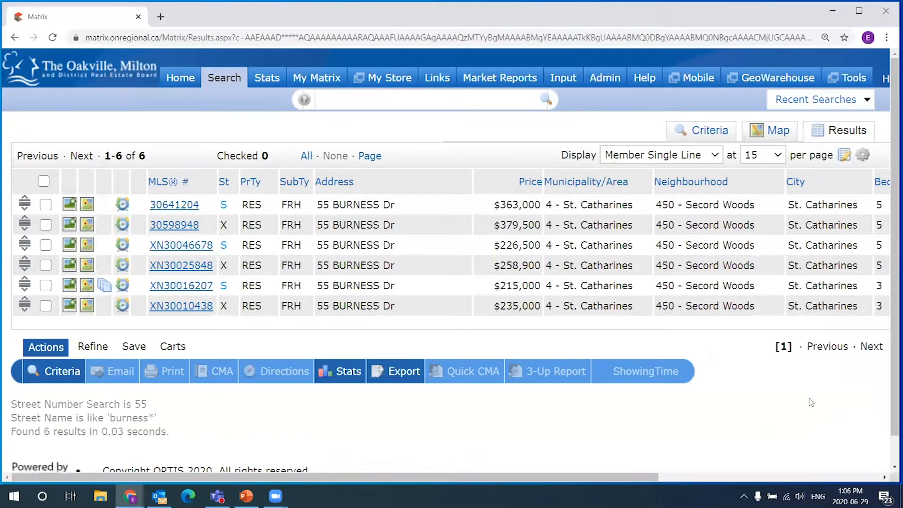
drag(540, 476, 780, 457)
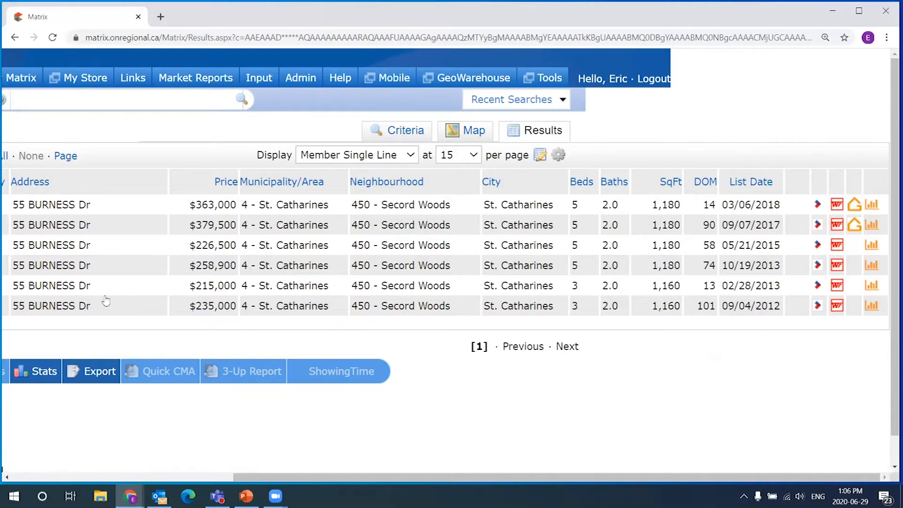
drag(578, 477, 487, 475)
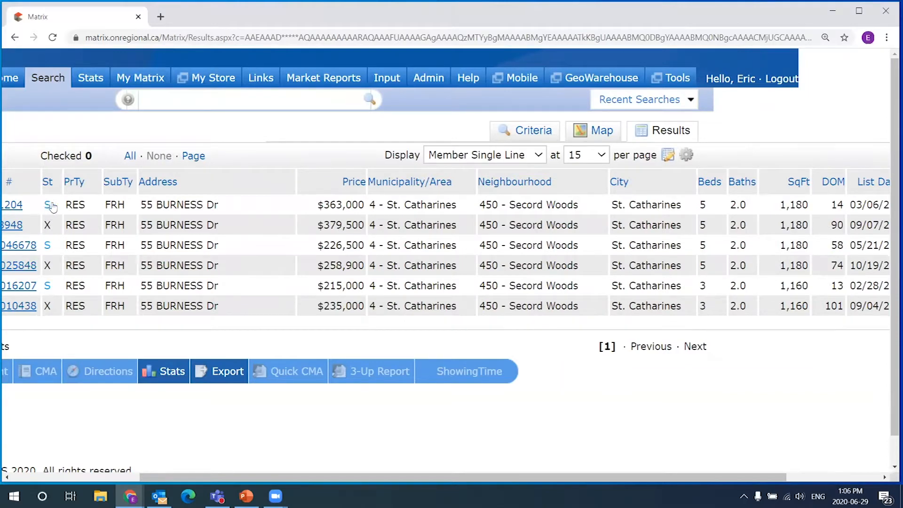
drag(542, 477, 683, 479)
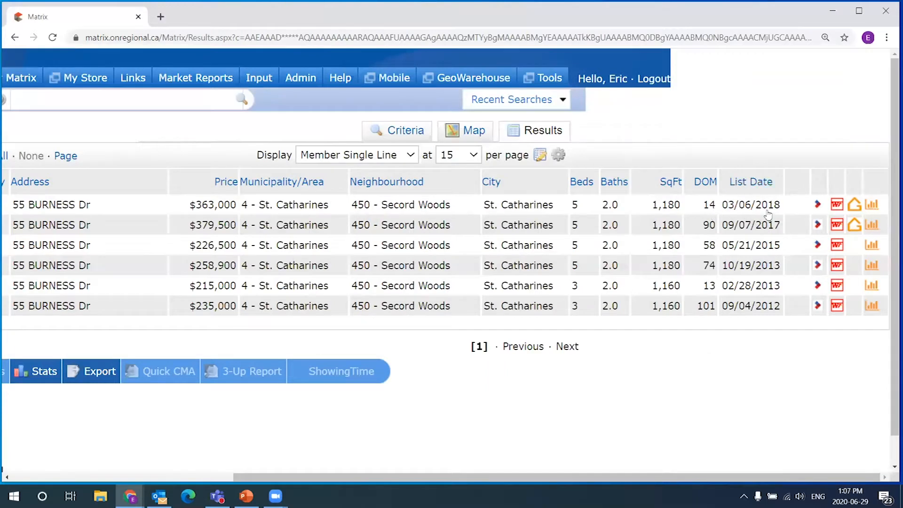
drag(527, 477, 434, 476)
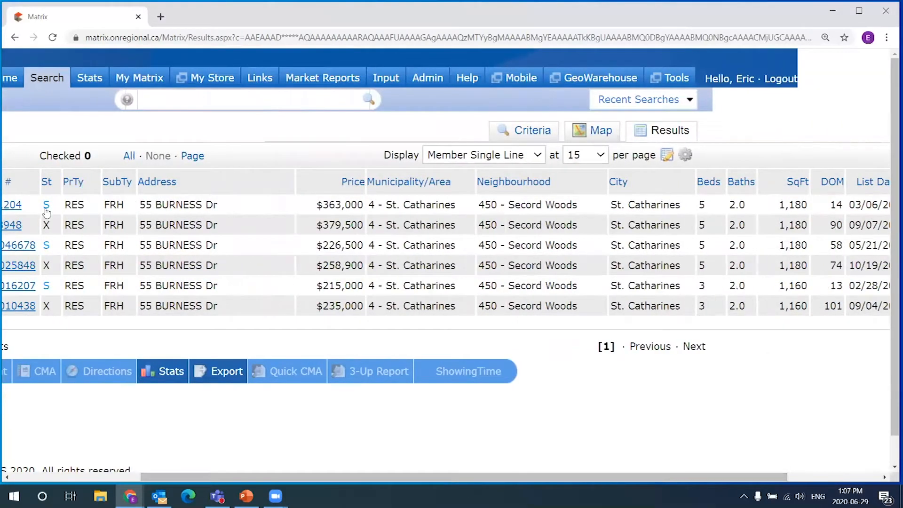
drag(522, 476, 423, 478)
mouse_move(190, 87)
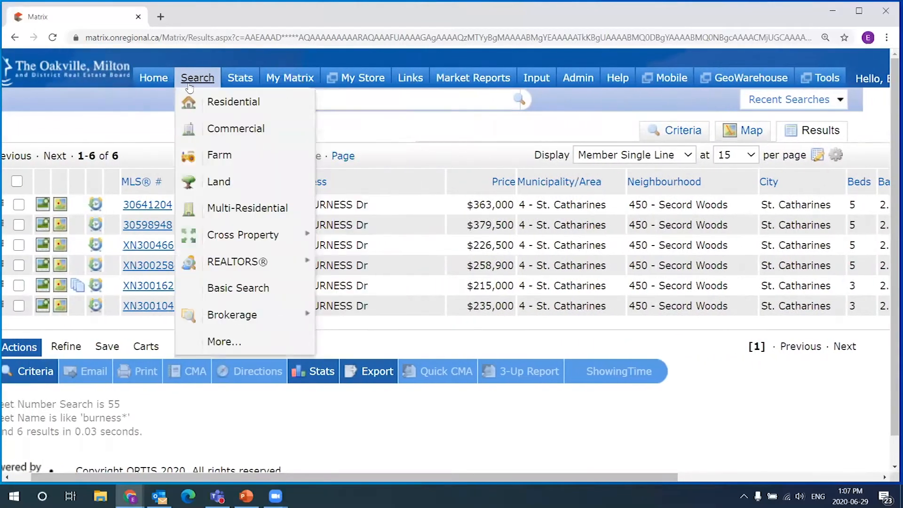
- Back on Home, search Street # 100 with Street Name 'main', returning 98 listings
click(157, 80)
click(756, 224)
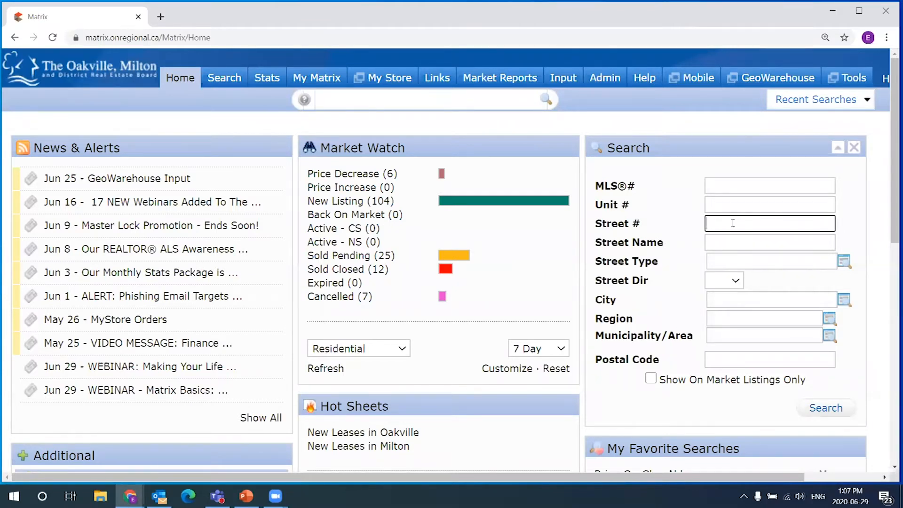
click(738, 238)
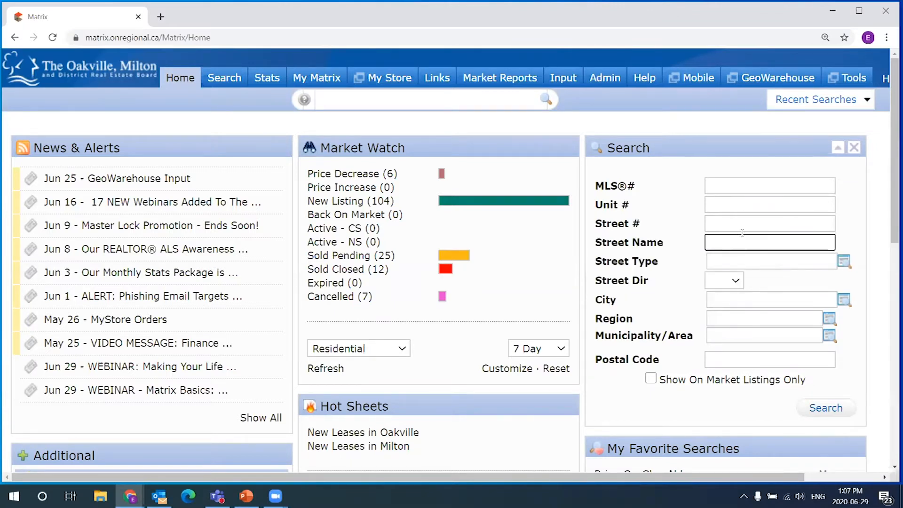
click(775, 227)
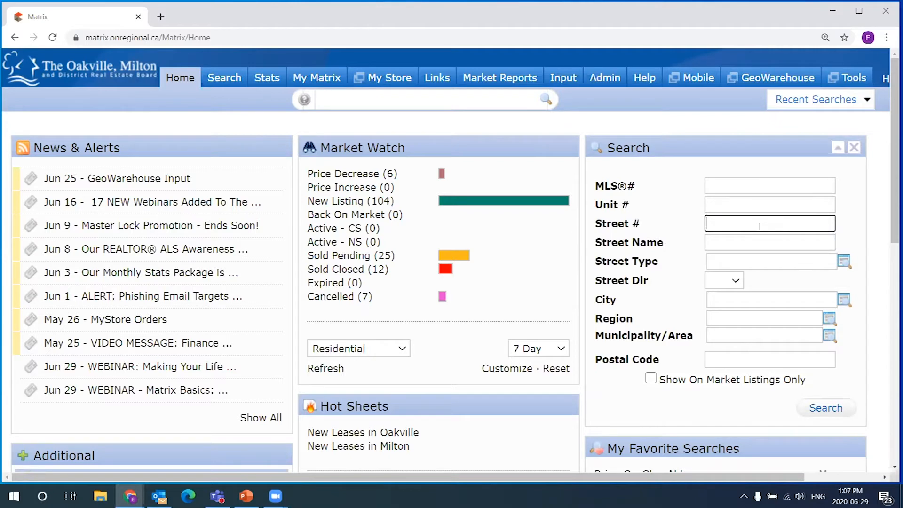
text(100)
click(762, 239)
text(main)
click(826, 408)
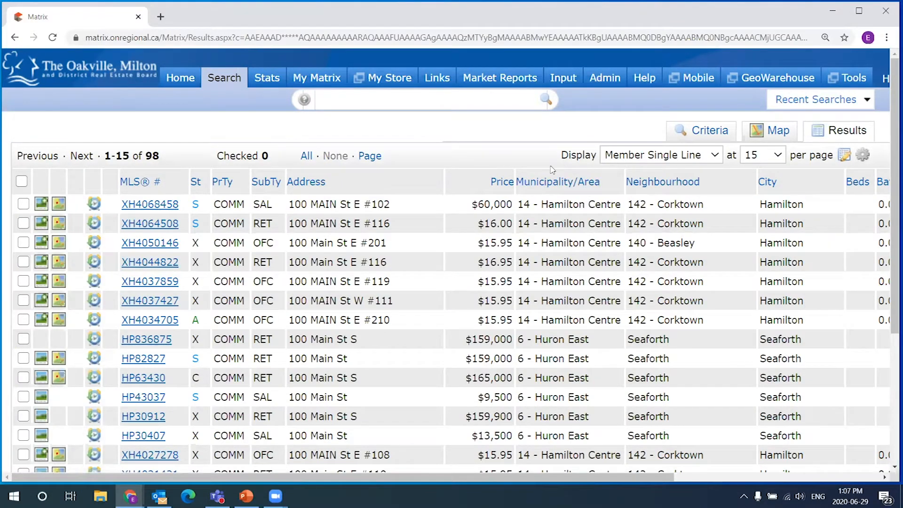
- Show 100 results per page, scroll through all 98 listings, then go back Home
click(775, 156)
click(768, 192)
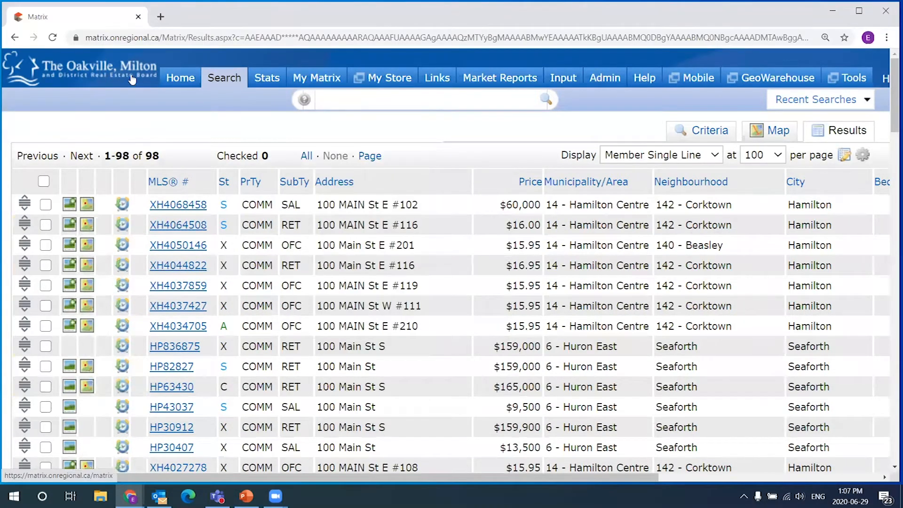
scroll(611, 277, down, 6)
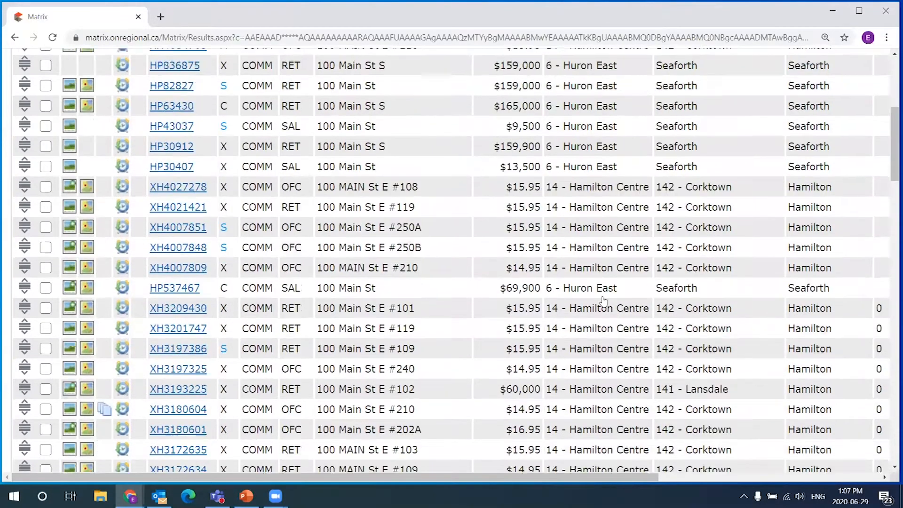
scroll(603, 301, down, 7)
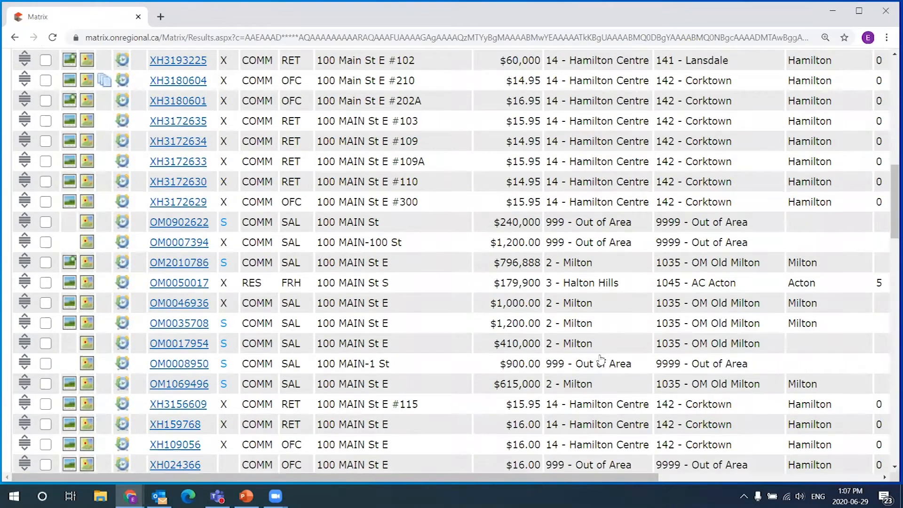
scroll(601, 360, down, 8)
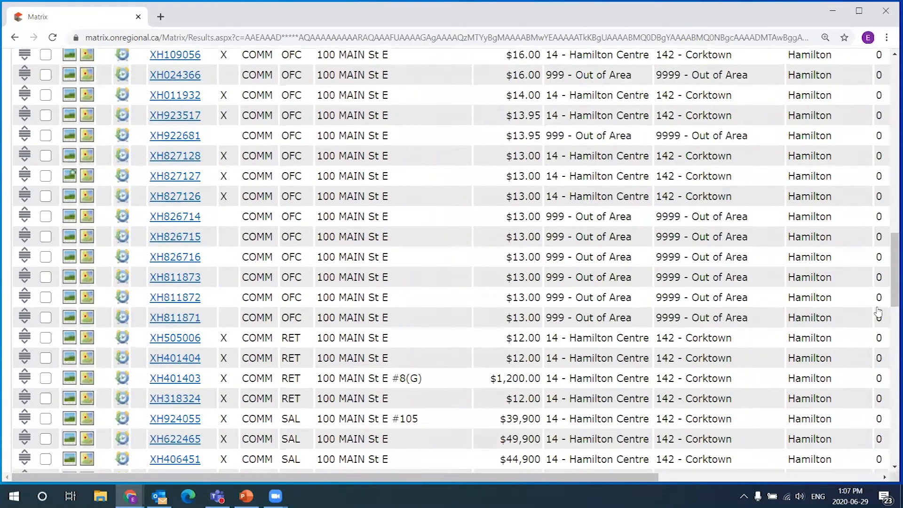
scroll(889, 301, down, 3)
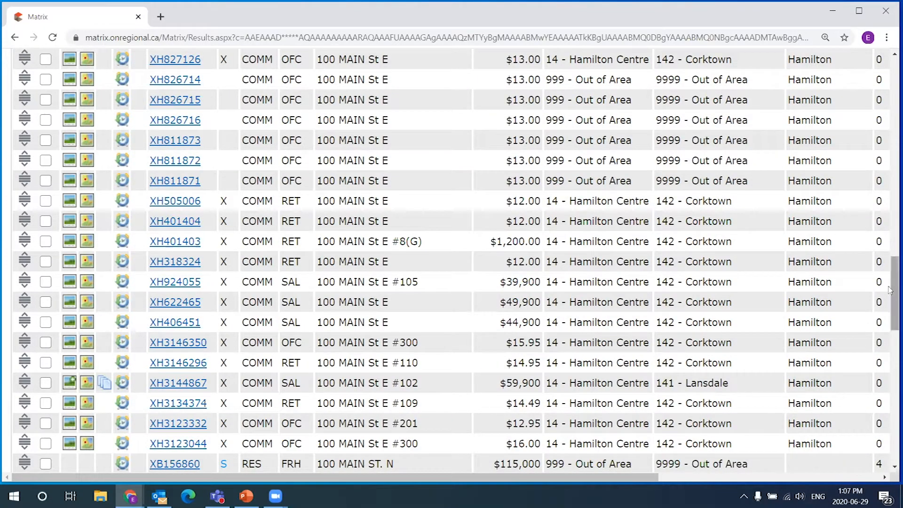
drag(890, 296, 888, 378)
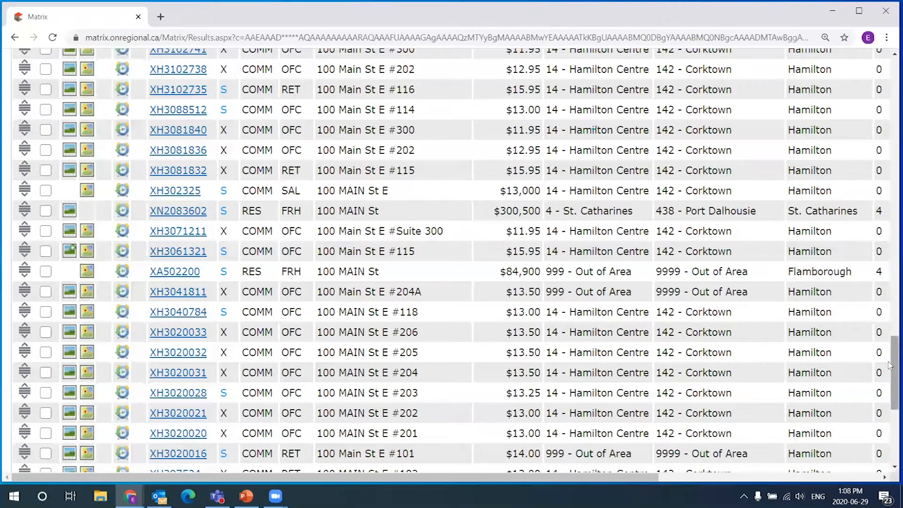
scroll(890, 249, up, 6)
scroll(889, 161, up, 10)
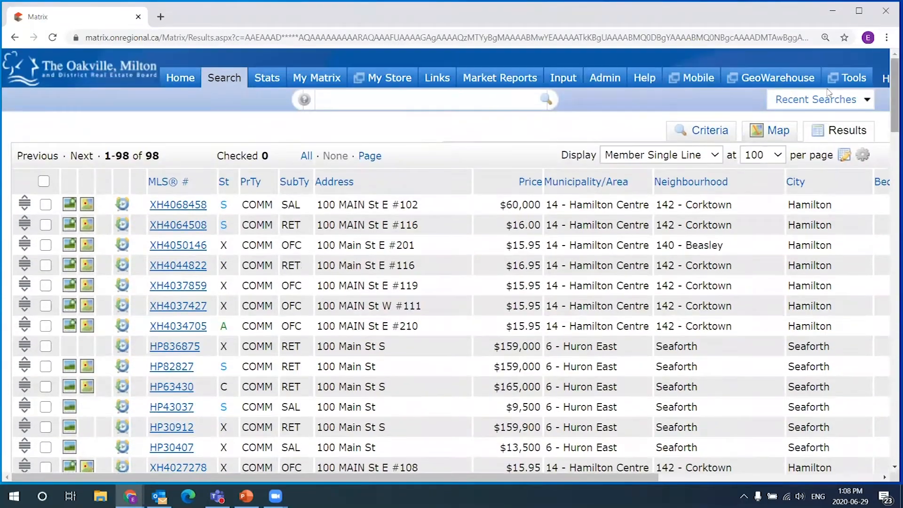
click(187, 82)
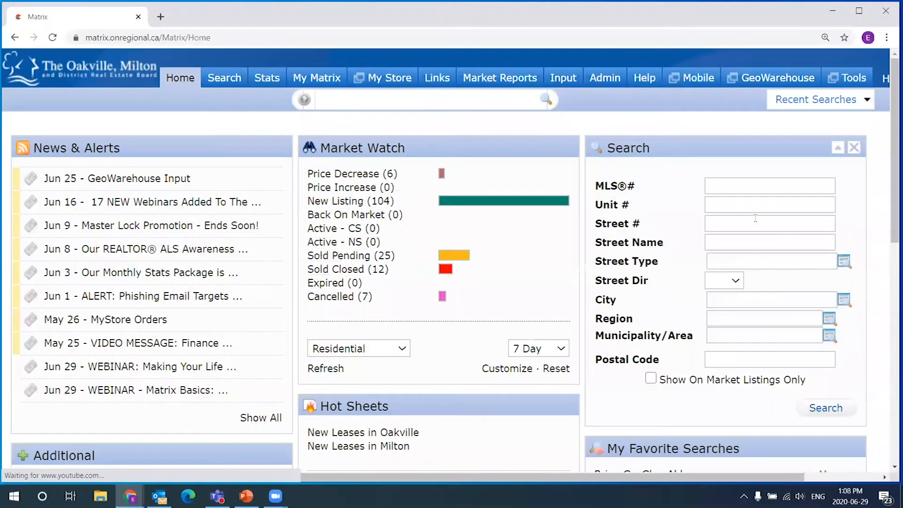
- Search Street # 100, Street Name 'main', City 'hamilton' to get 78 listings
click(752, 222)
text(100)
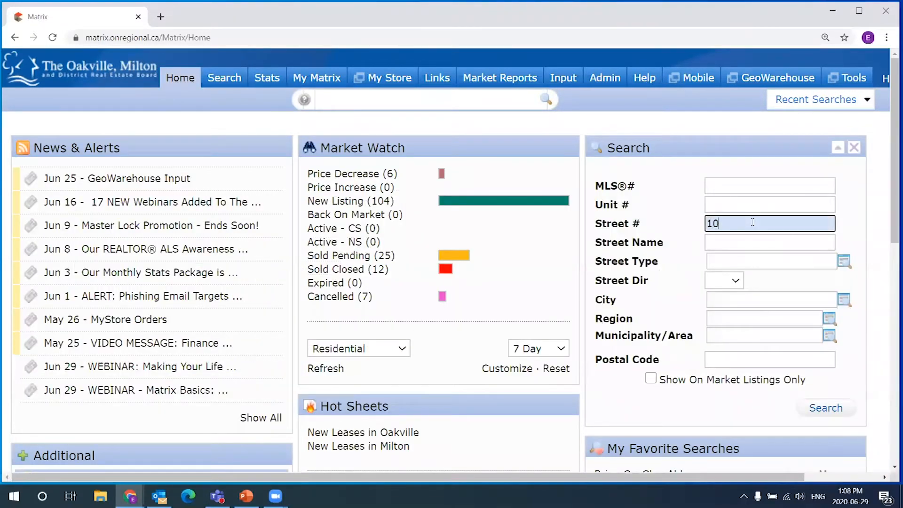
key(Tab)
text(miin)
key(Tab)
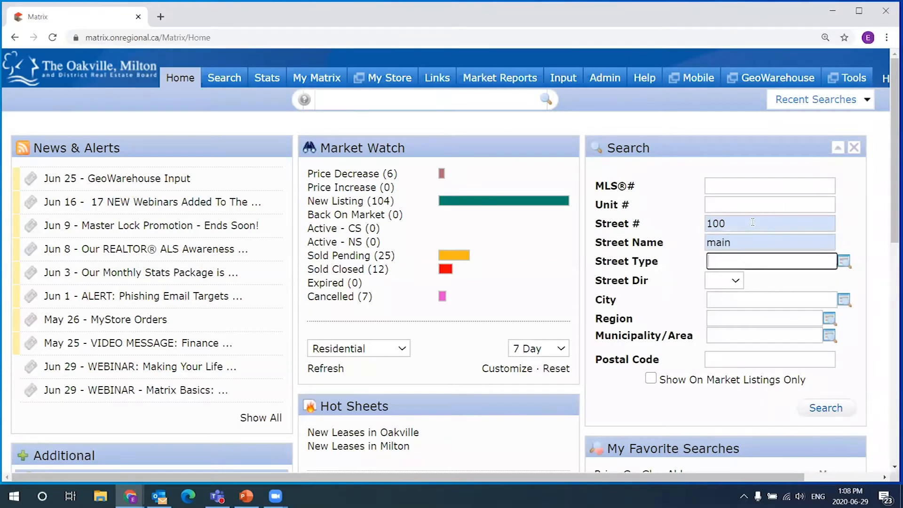
key(Tab)
key(Tab)
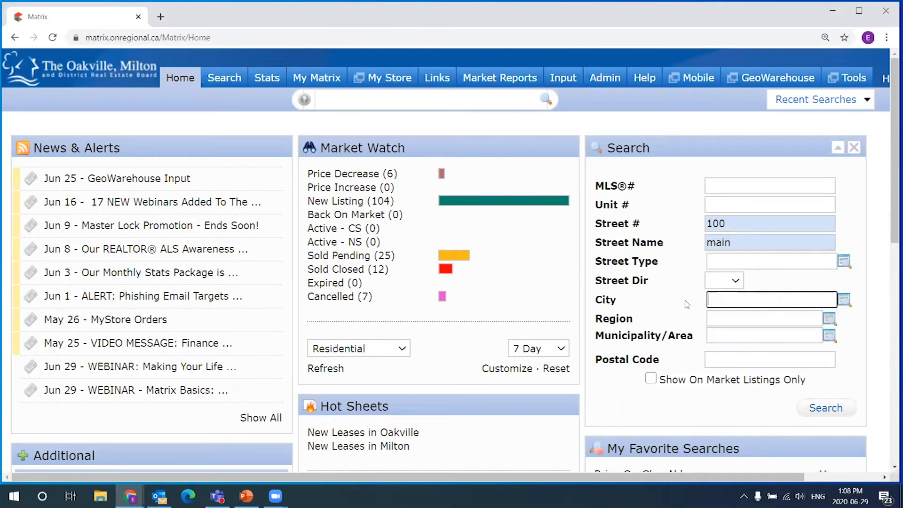
text(hamilton)
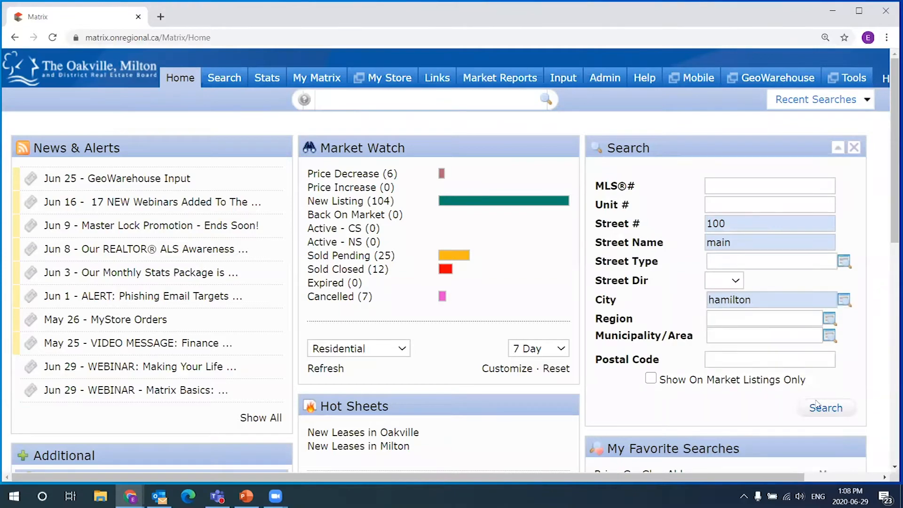
click(824, 408)
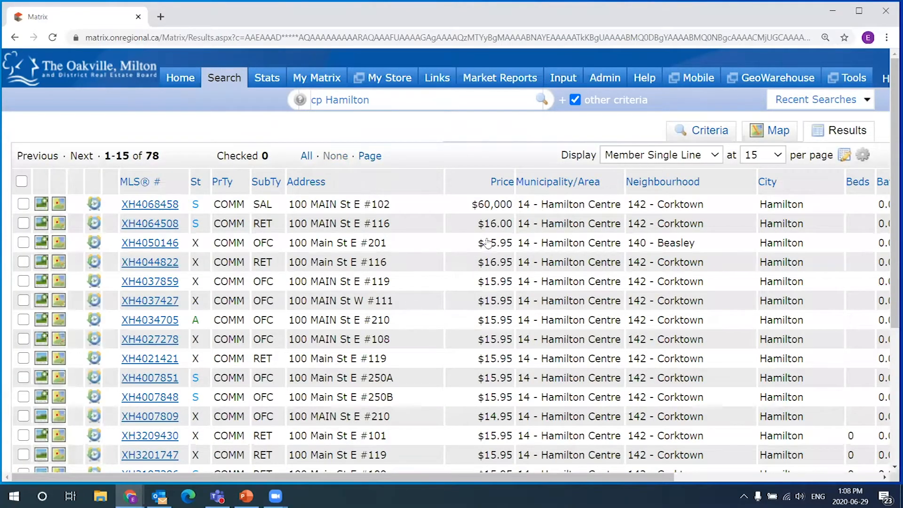
- Return Home, focus Street Type, and move the Search panel then drop it back
scroll(487, 242, down, 3)
scroll(423, 189, up, 3)
click(188, 79)
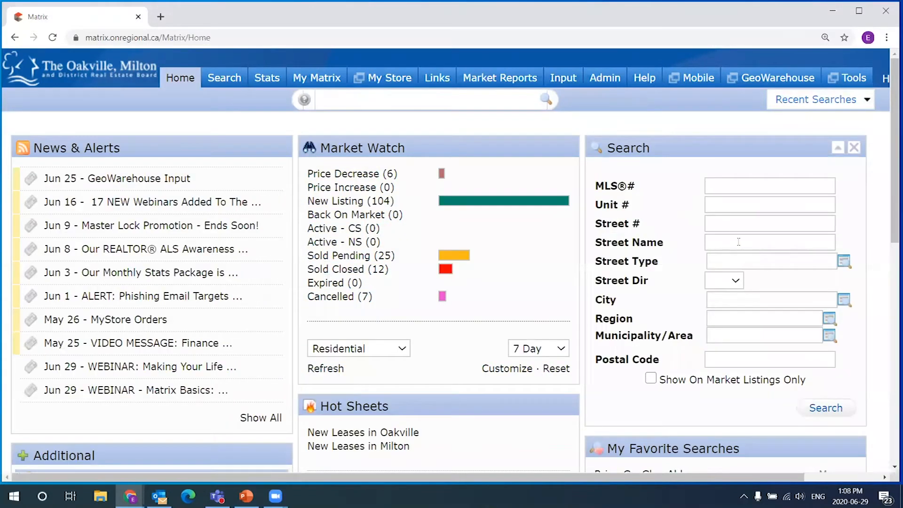
click(766, 260)
drag(710, 141, 655, 157)
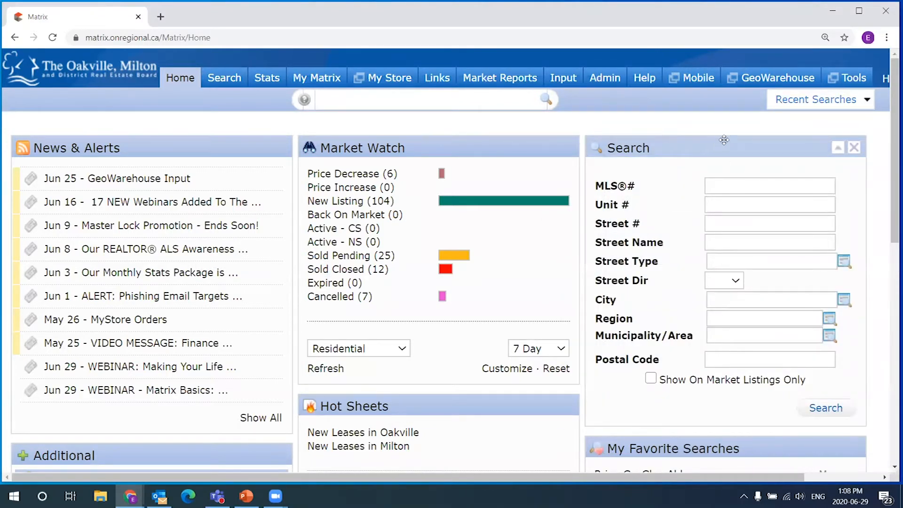
drag(723, 149, 731, 149)
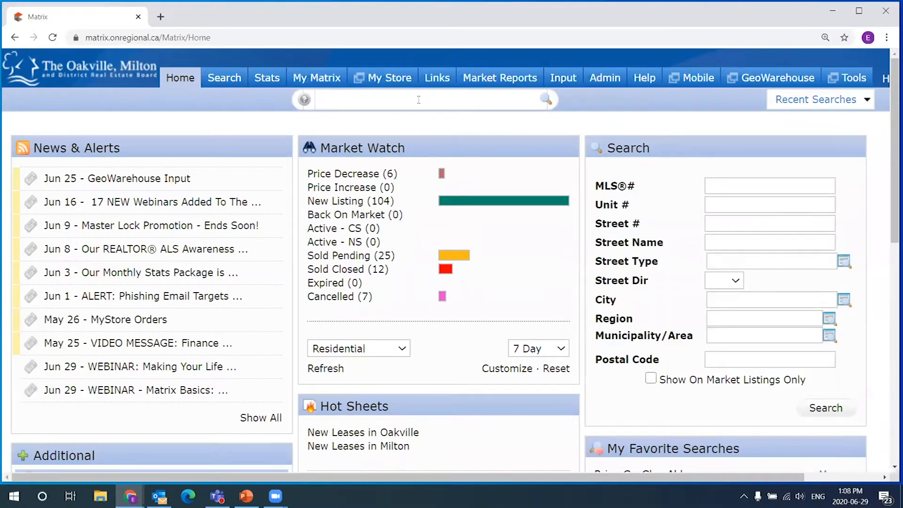
mouse_move(224, 79)
text(burness)
key(Return)
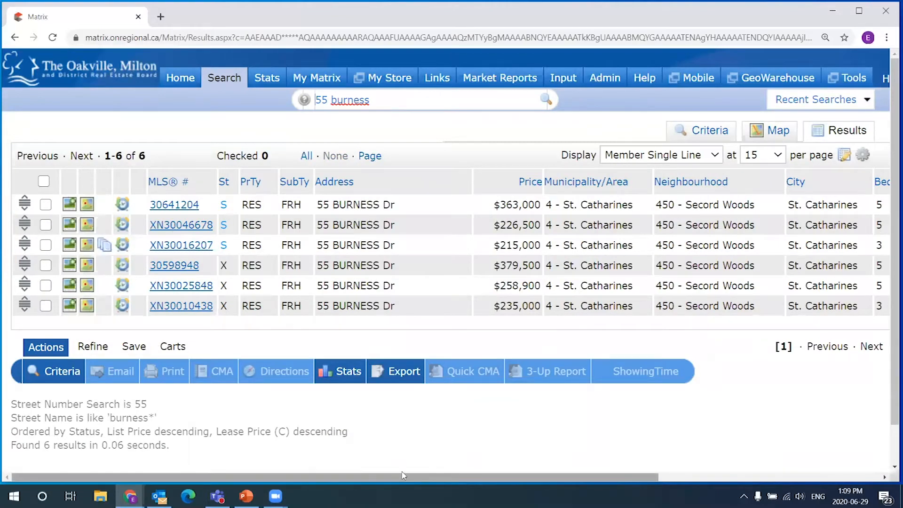
drag(404, 478, 604, 478)
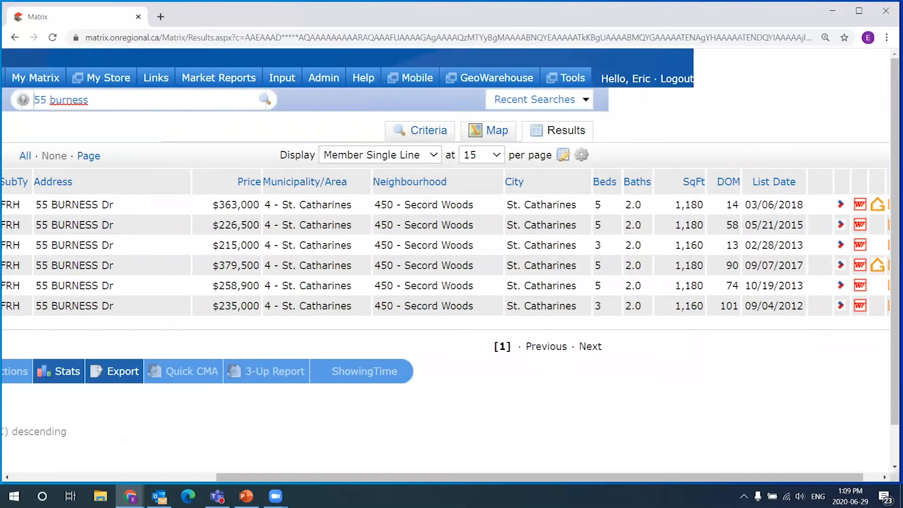
drag(693, 475, 567, 476)
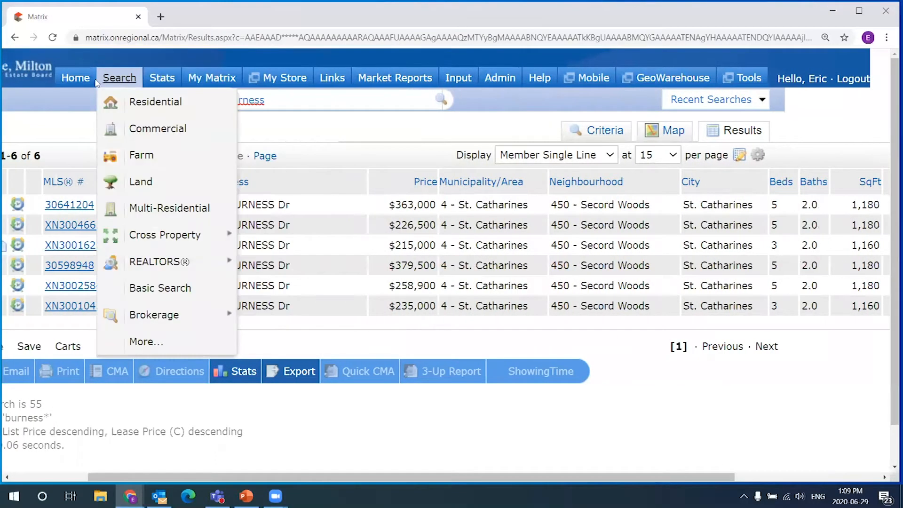
click(72, 78)
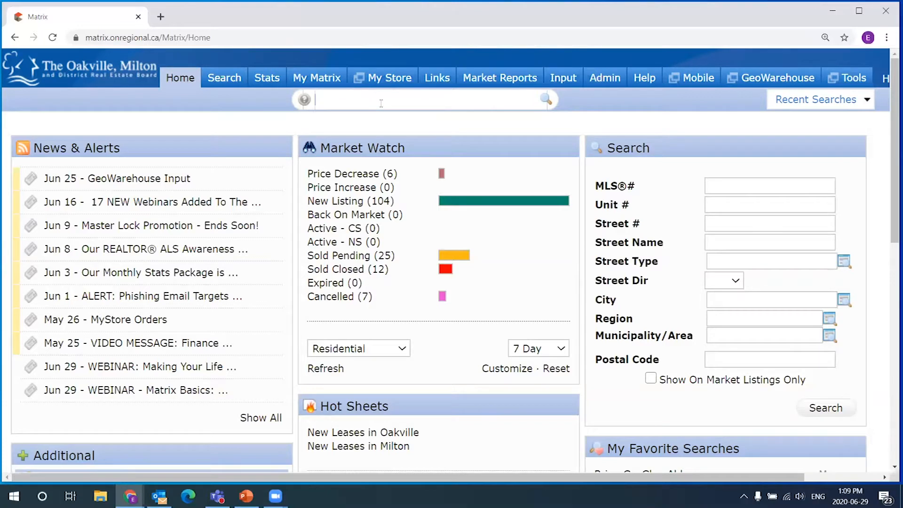
click(306, 100)
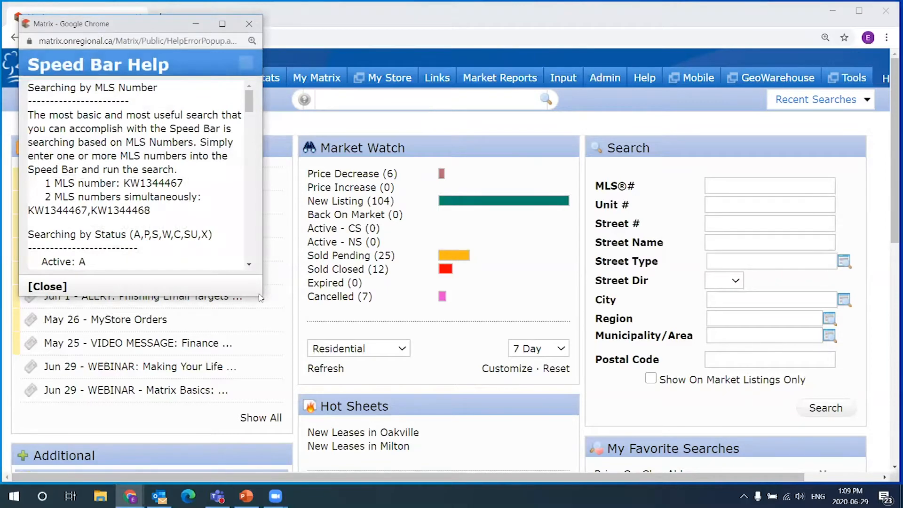
click(248, 24)
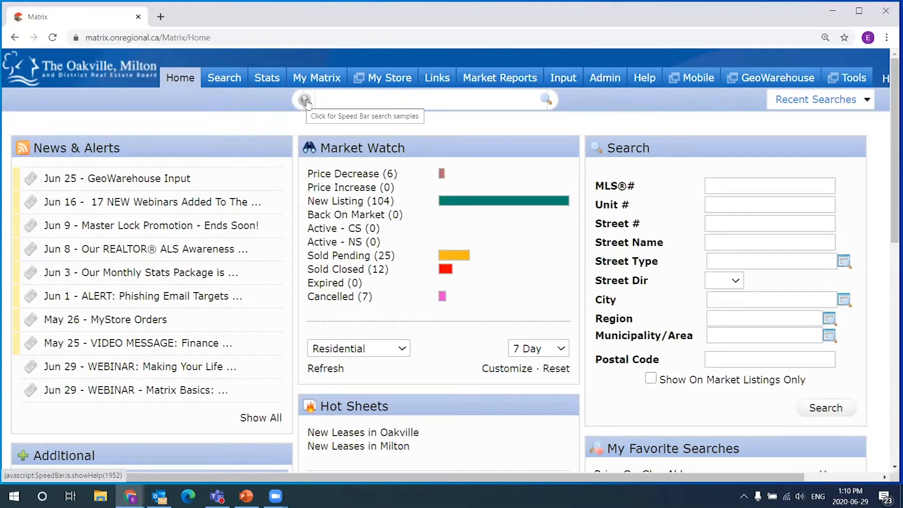
click(305, 101)
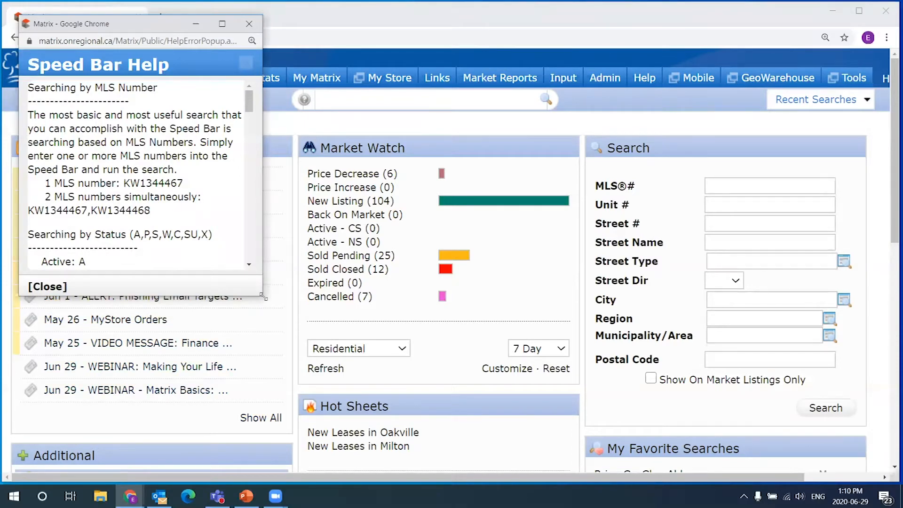
drag(264, 297, 554, 455)
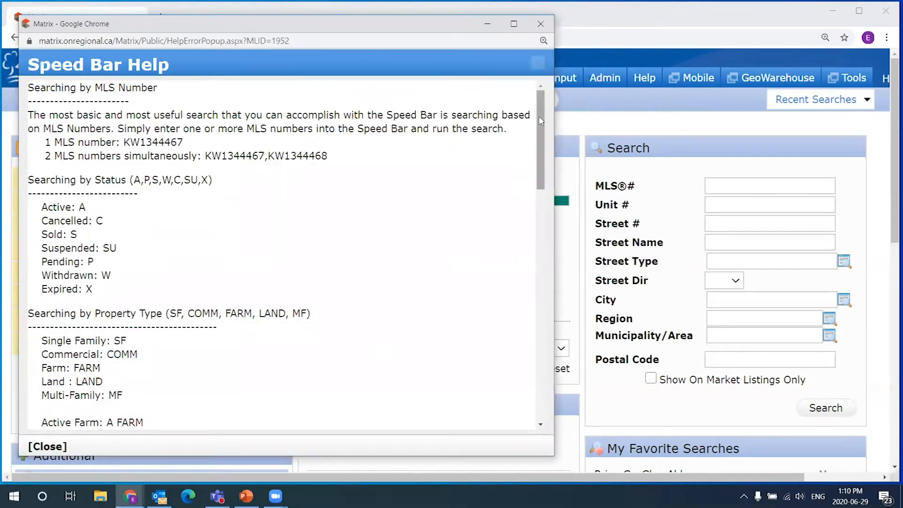
drag(176, 65, 33, 66)
click(300, 122)
scroll(323, 177, down, 1)
scroll(322, 177, up, 1)
double_click(173, 141)
click(323, 198)
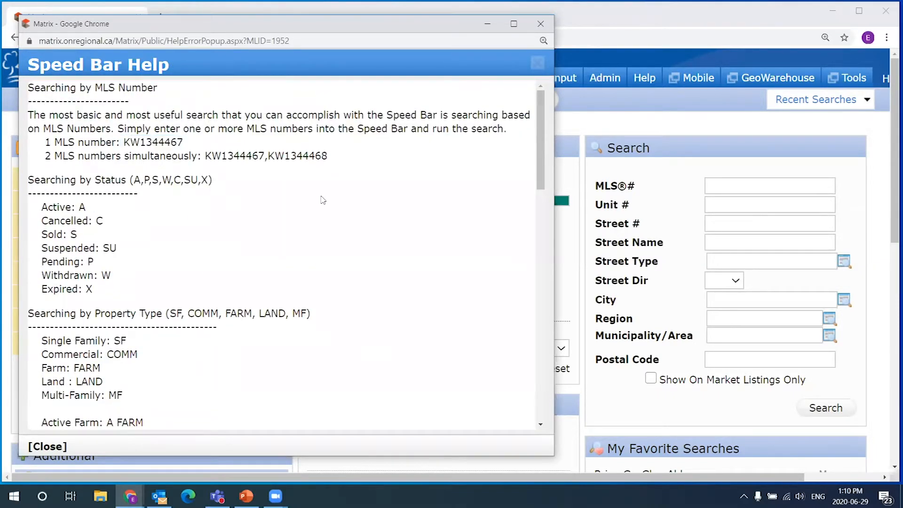
scroll(324, 198, down, 1)
drag(29, 120, 214, 136)
click(112, 157)
double_click(82, 148)
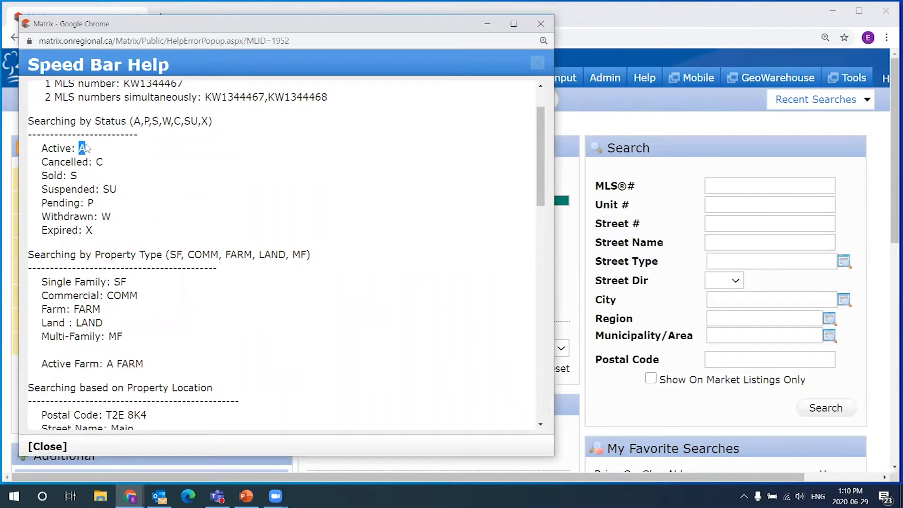
double_click(120, 282)
scroll(184, 287, down, 3)
scroll(168, 229, down, 1)
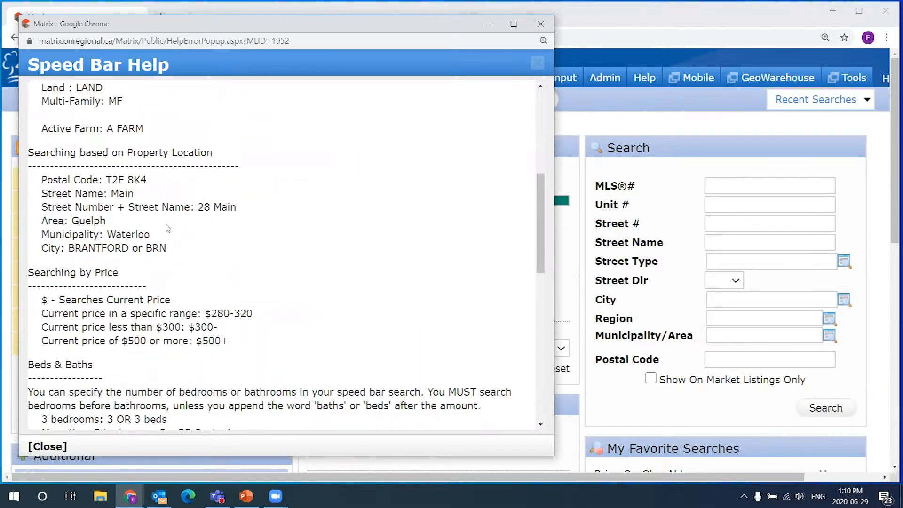
double_click(74, 218)
scroll(196, 235, down, 1)
click(209, 252)
drag(210, 251, 227, 256)
scroll(153, 256, down, 4)
scroll(153, 257, down, 1)
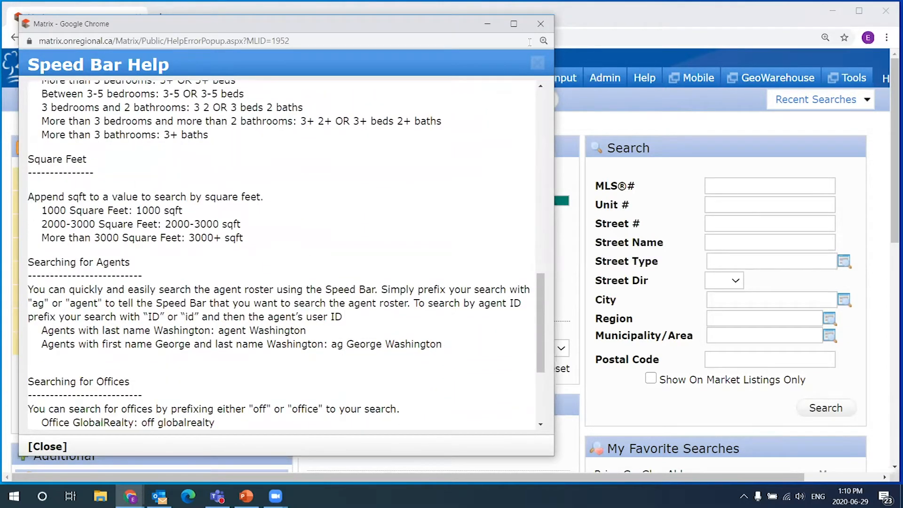
click(541, 23)
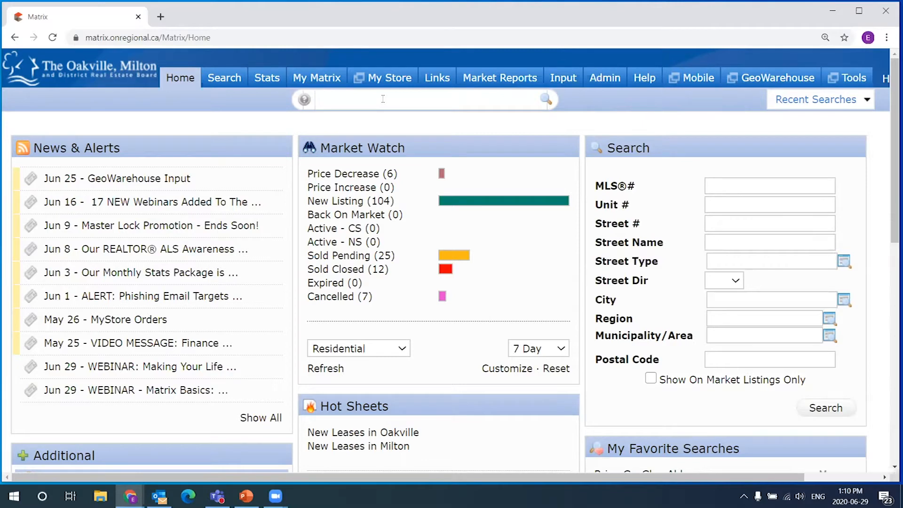
- Enter 'A SF Oakville $1000-2000' in the Speed Bar and accept the first suggestion
text(SF)
text(Oakville $10)
text(00-)
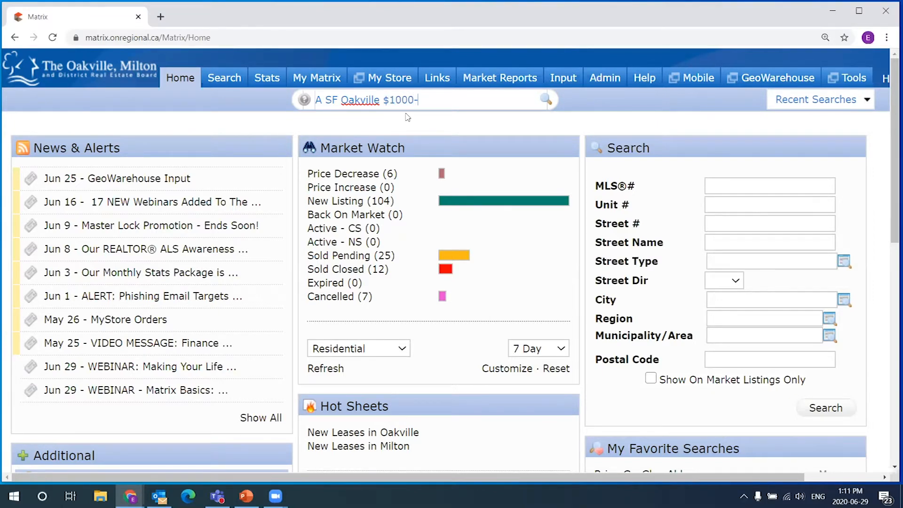
text(200)
key(BackSpace)
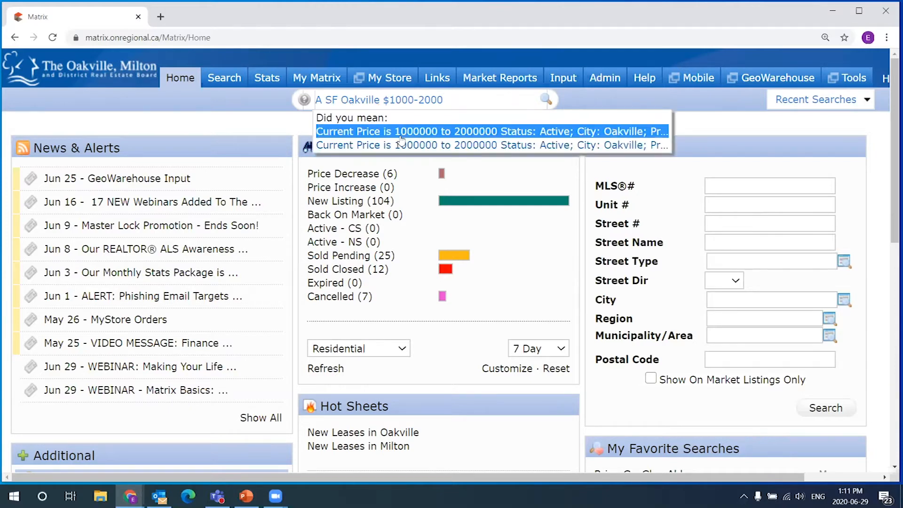
mouse_move(472, 103)
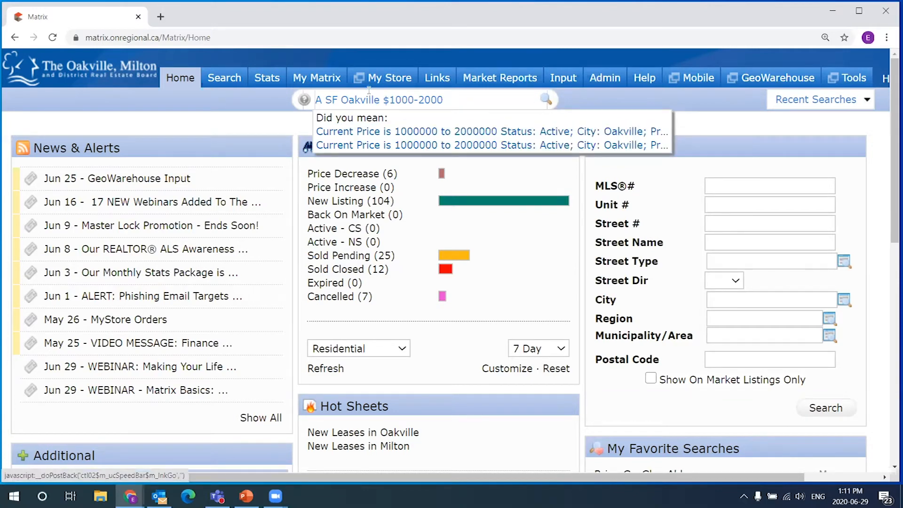
click(446, 133)
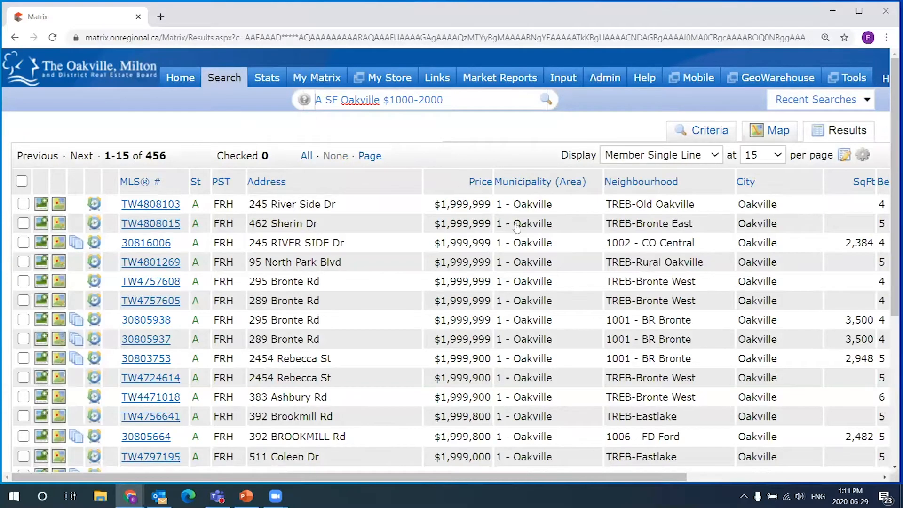
- Switch to 100 listings per page and scroll through the 456 Oakville results
click(769, 157)
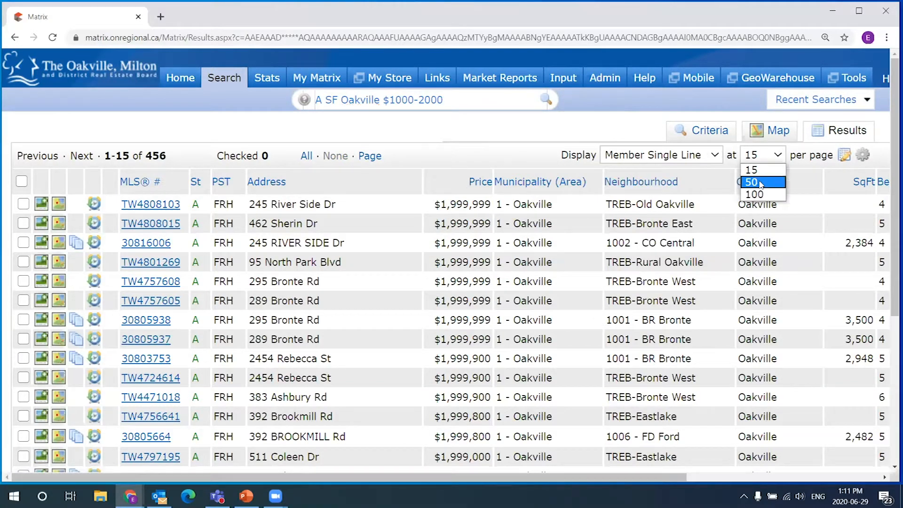
click(761, 195)
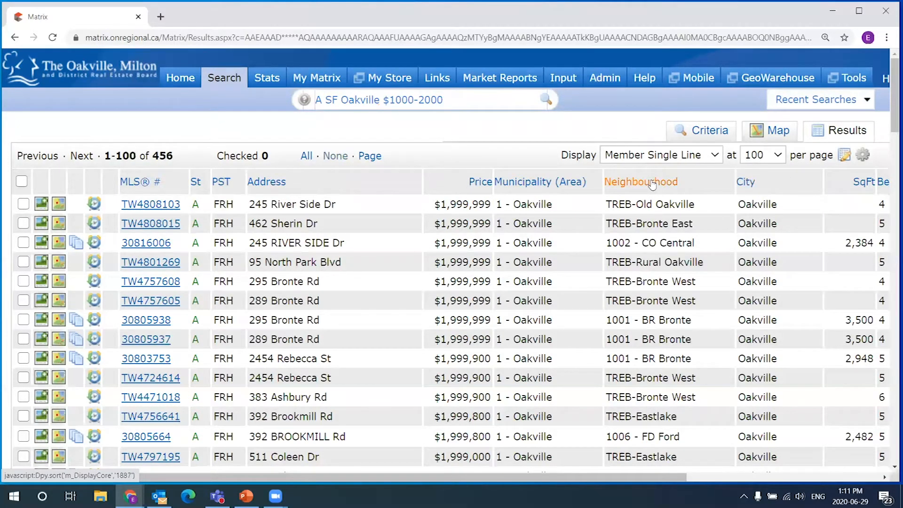
scroll(466, 197, down, 4)
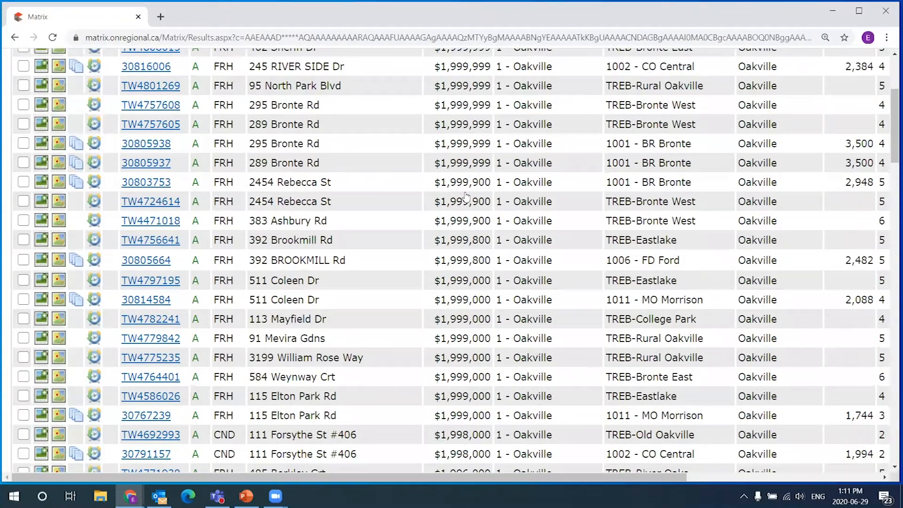
scroll(451, 190, down, 3)
scroll(489, 184, up, 3)
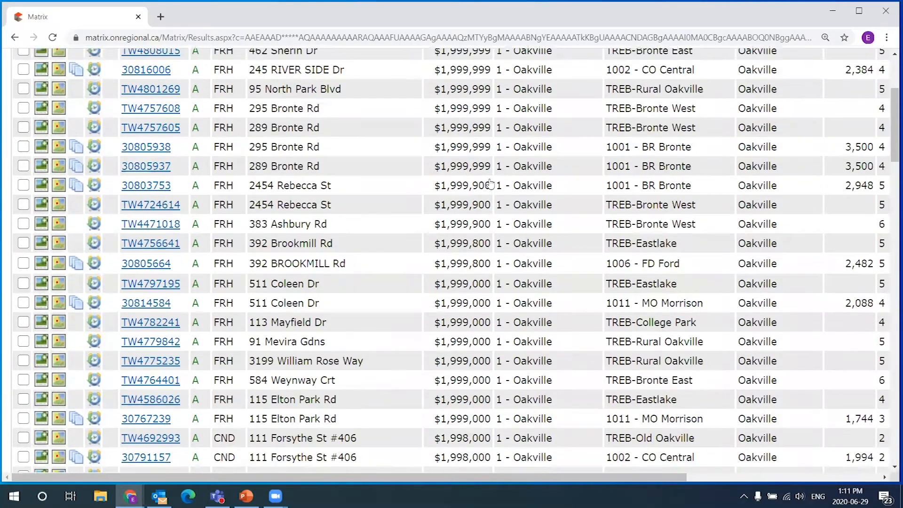
scroll(490, 184, up, 4)
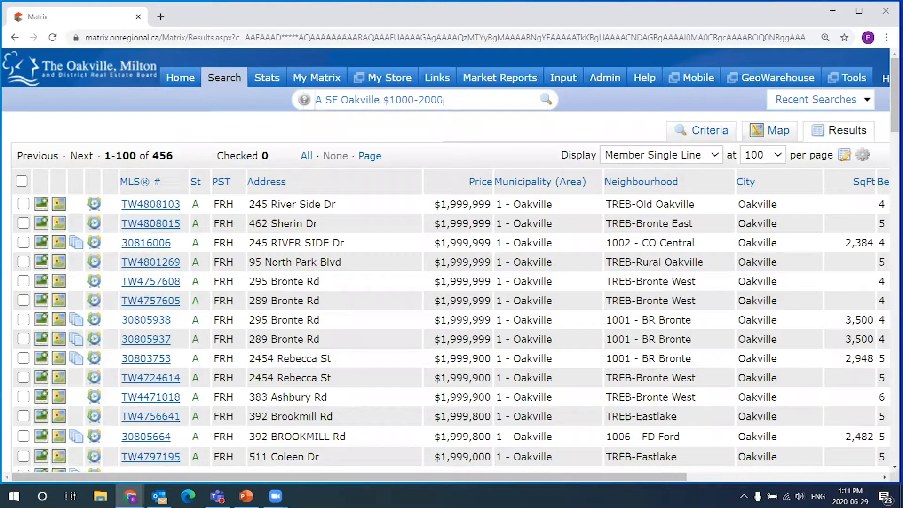
scroll(620, 429, down, 3)
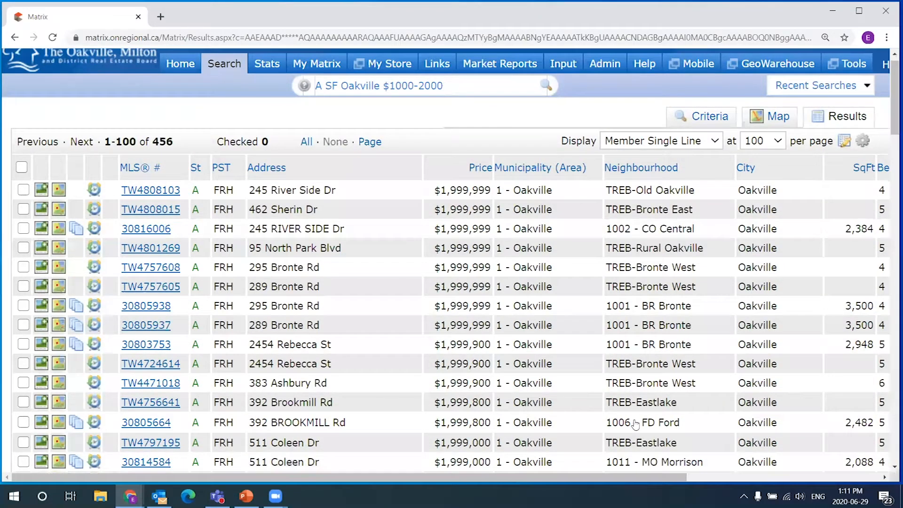
scroll(621, 480, right, 4)
drag(665, 463, 520, 294)
scroll(518, 291, up, 3)
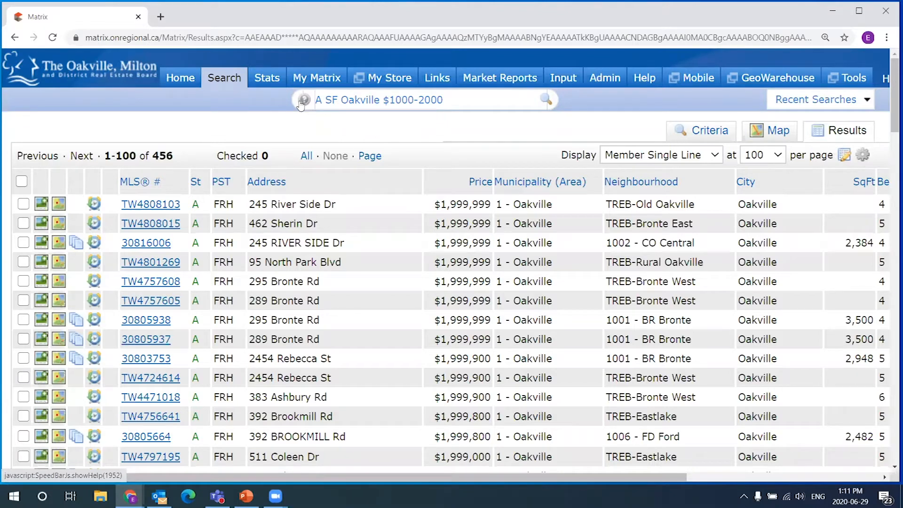
- Open the Speed Bar help and read the status codes, such as Cancelled: C
double_click(319, 100)
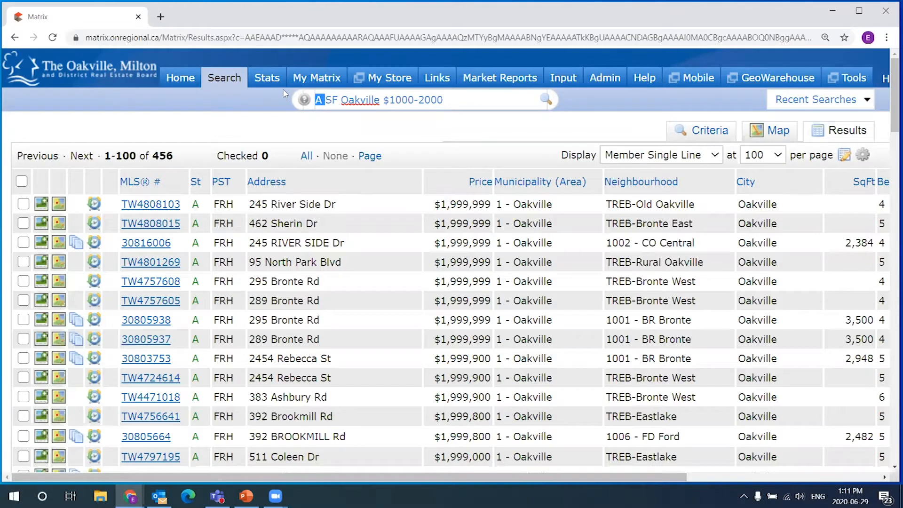
mouse_move(228, 86)
click(304, 100)
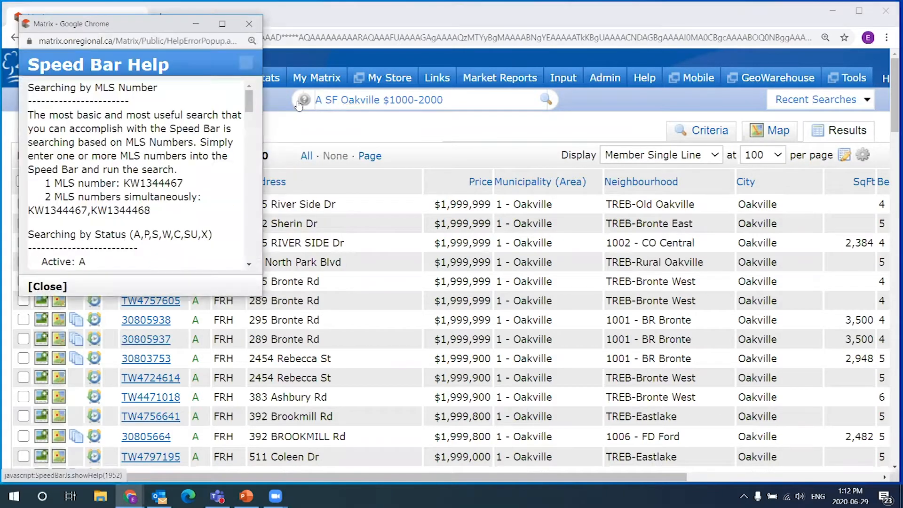
drag(253, 96, 129, 114)
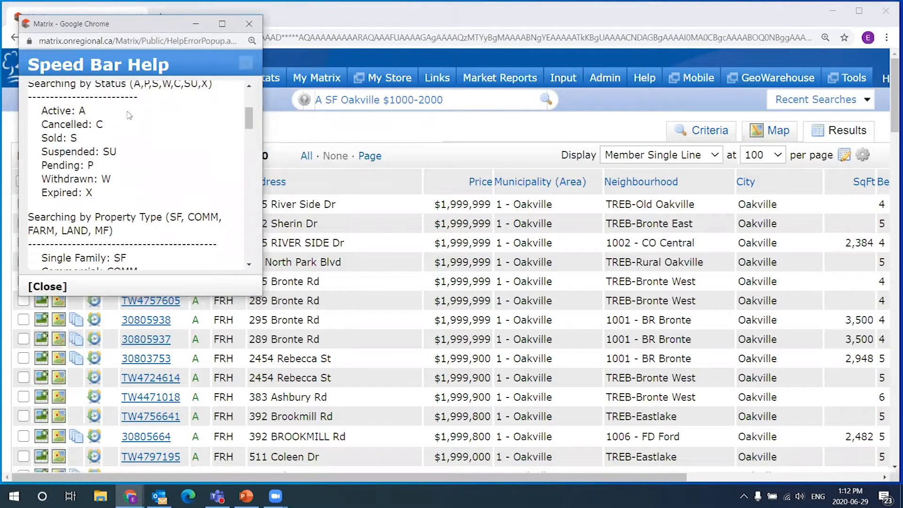
drag(41, 113, 48, 199)
click(90, 200)
click(48, 203)
drag(109, 125, 44, 125)
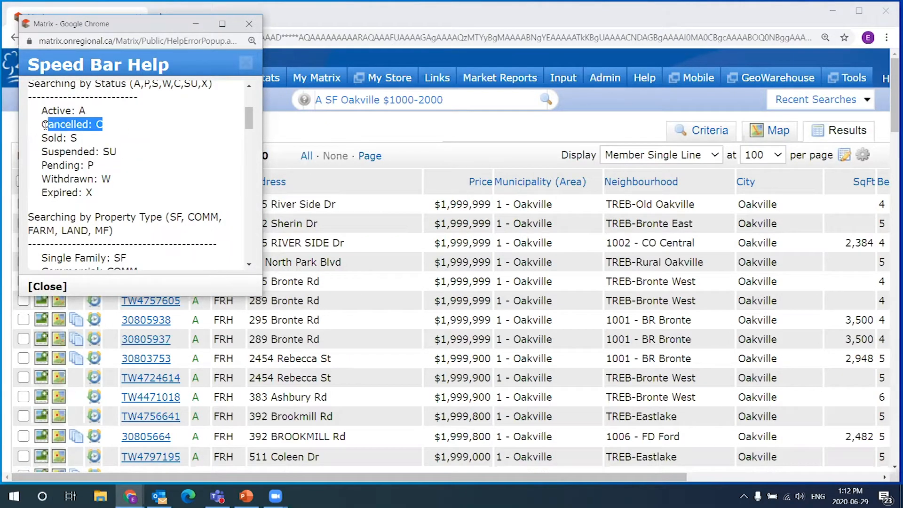
click(139, 155)
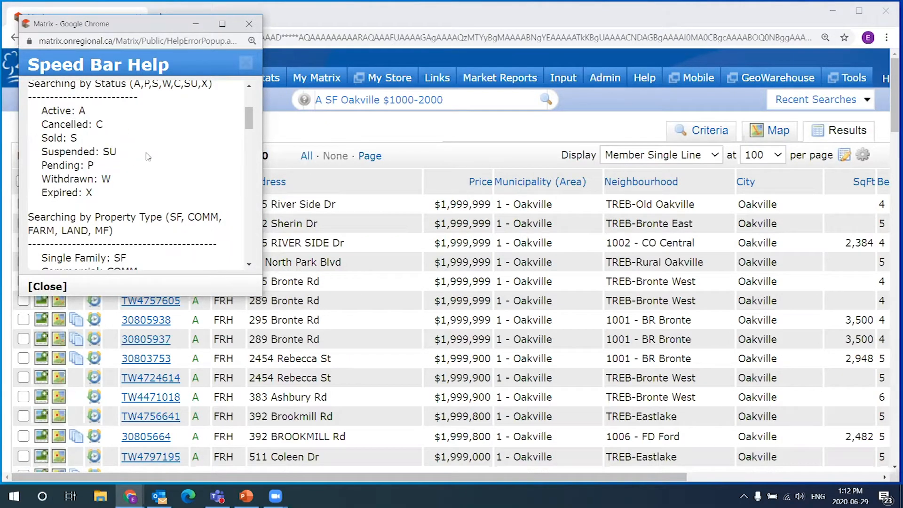
- Close the Speed Bar Help popup and go back to the Home dashboard
click(249, 25)
mouse_move(226, 87)
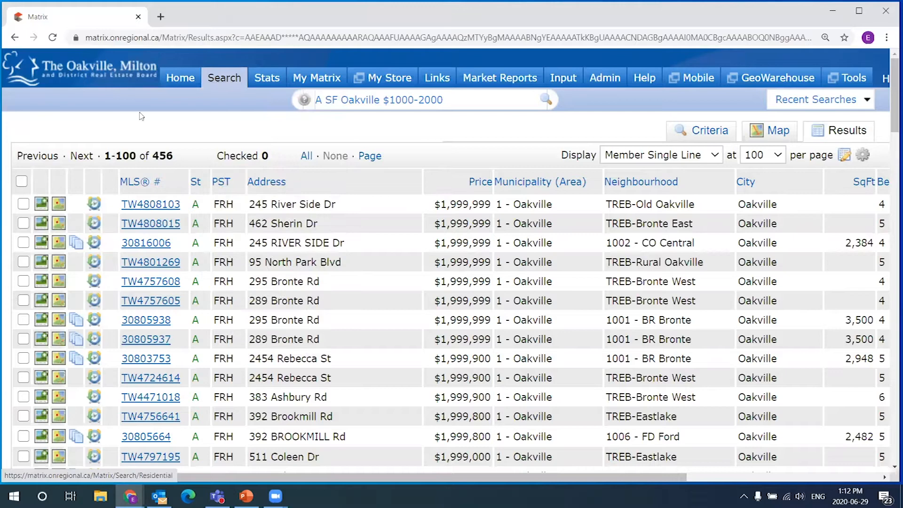
click(180, 79)
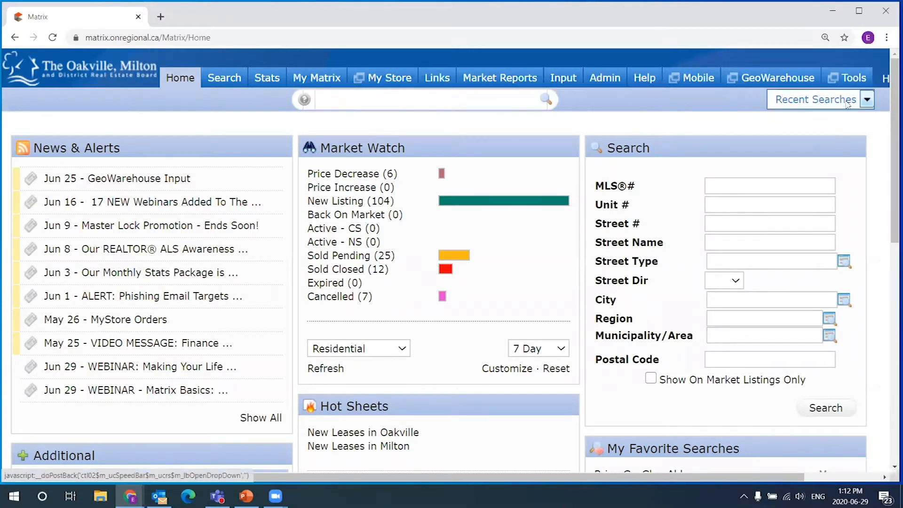
- Open the full Recent Searches page showing all 44 searches and scroll through it
click(866, 101)
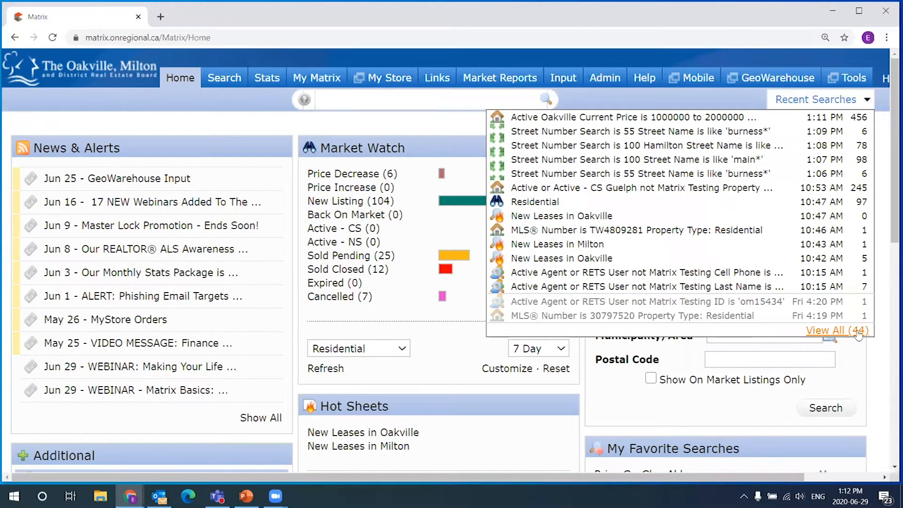
scroll(734, 256, down, 1)
scroll(738, 245, up, 1)
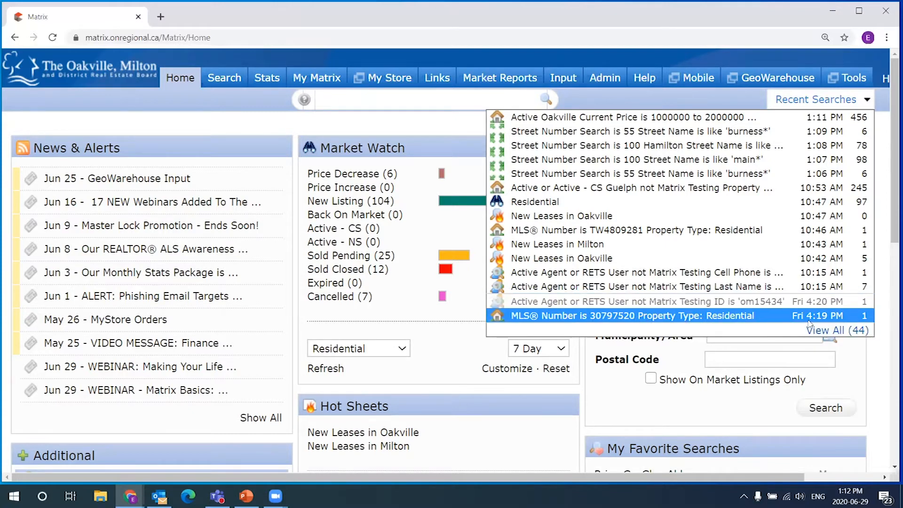
click(839, 331)
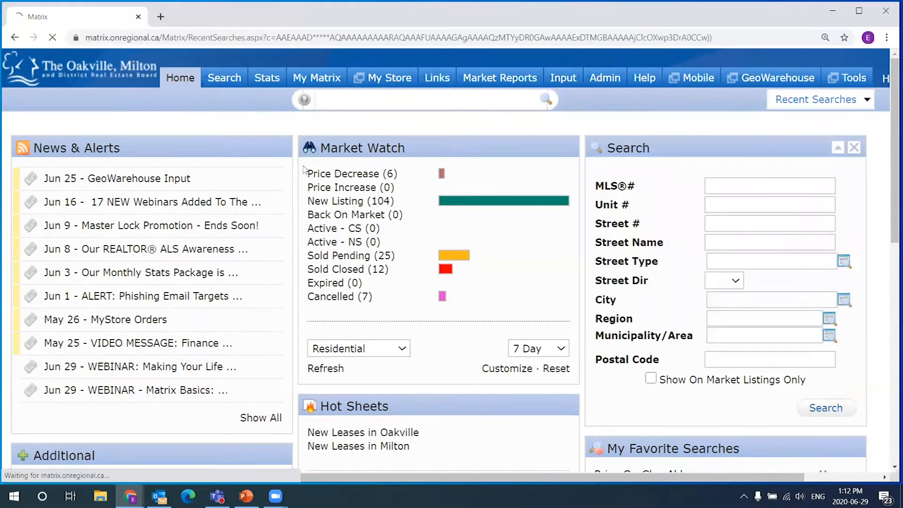
scroll(723, 241, down, 7)
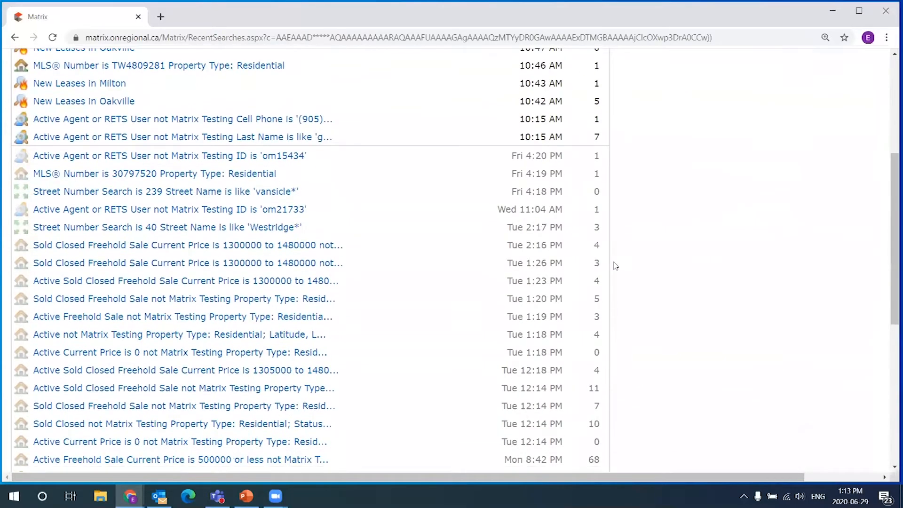
scroll(608, 269, down, 2)
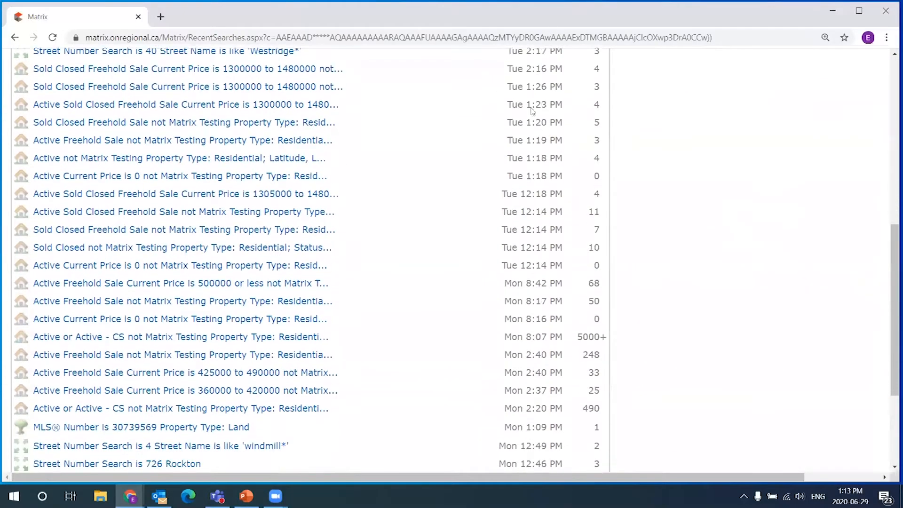
scroll(502, 203, up, 9)
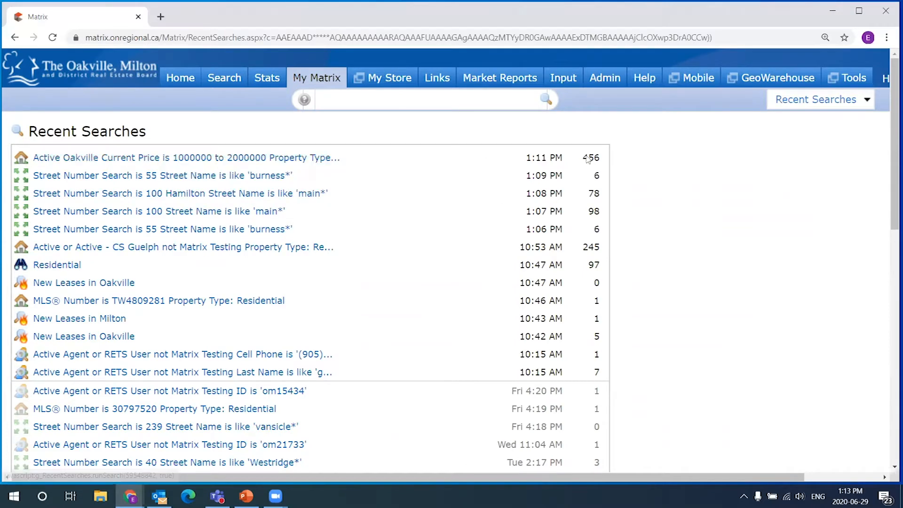
- Rerun the 456-result Oakville price-range search from history, then return to the Home page
click(150, 157)
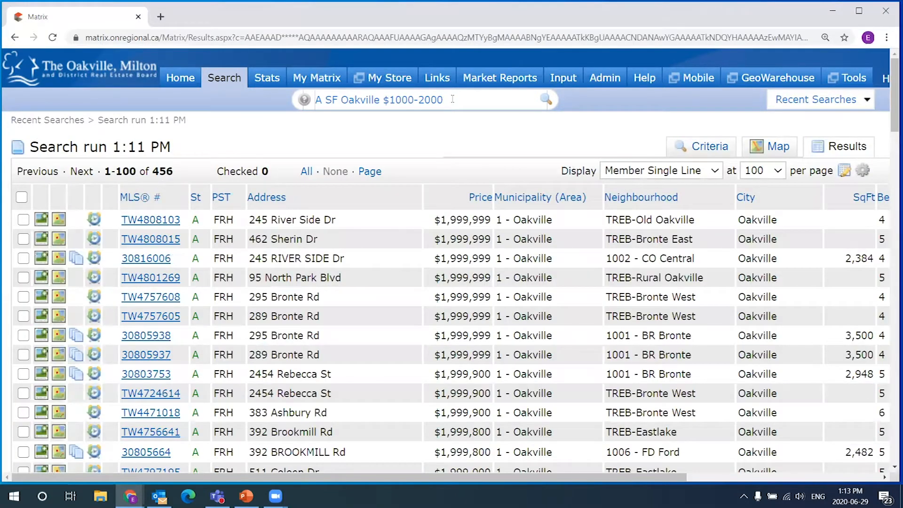
drag(452, 99, 333, 114)
mouse_move(226, 80)
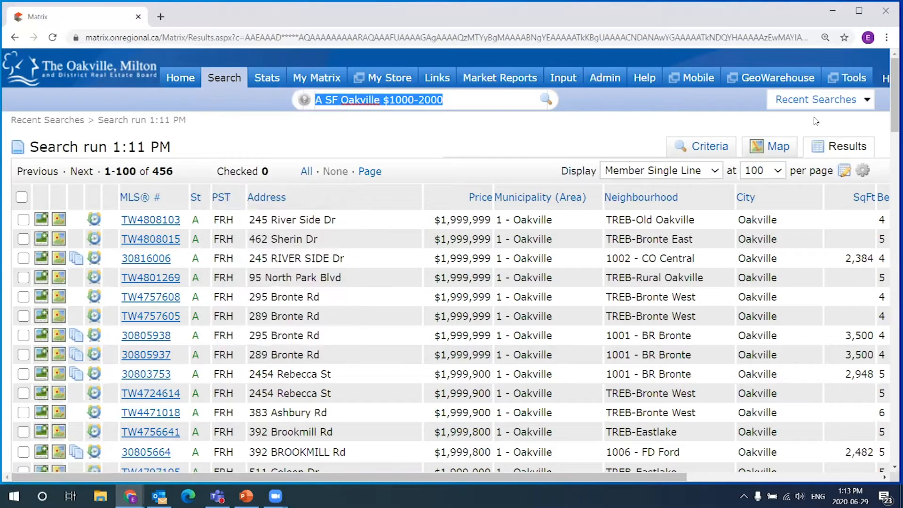
click(816, 99)
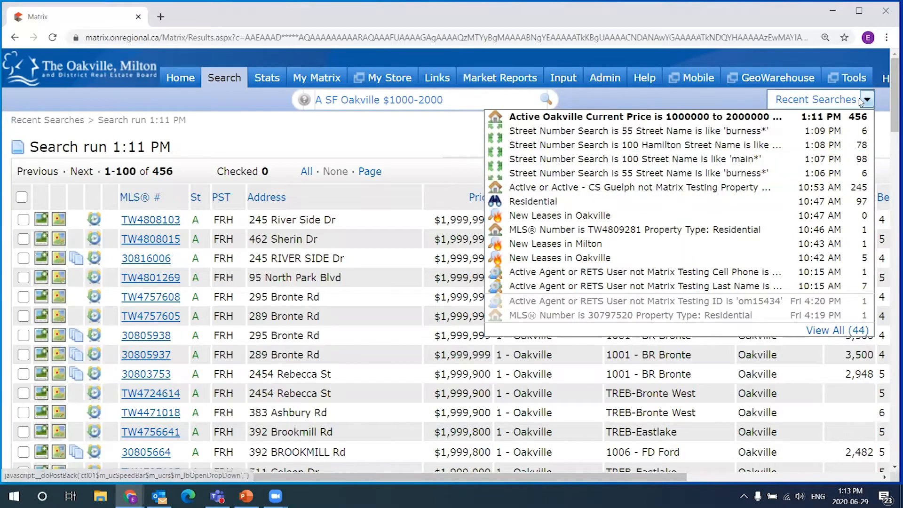
click(830, 110)
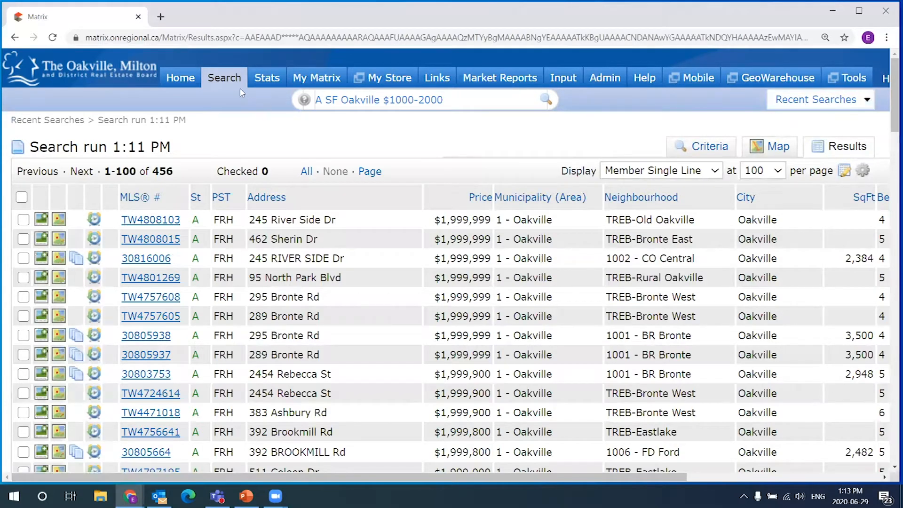
mouse_move(220, 79)
click(180, 77)
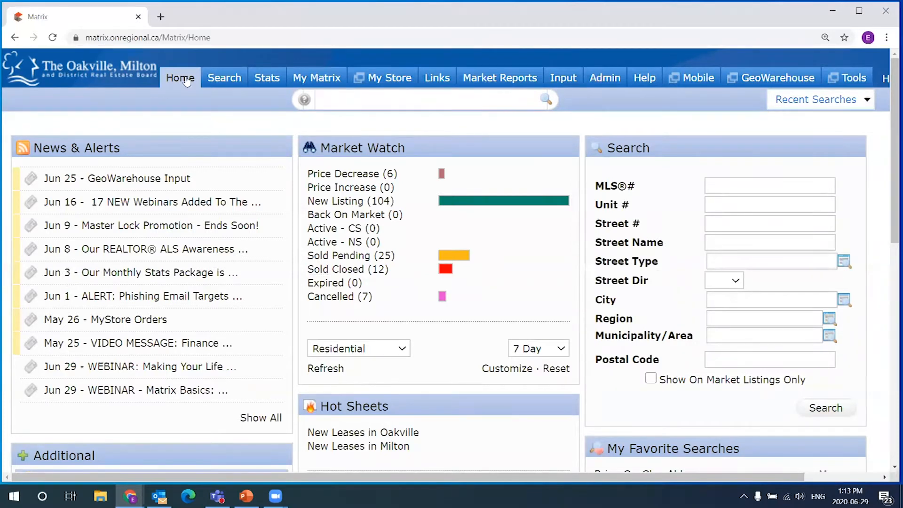
- Open the REALTORS Basic Search form from the Search menu
mouse_move(224, 81)
mouse_move(236, 244)
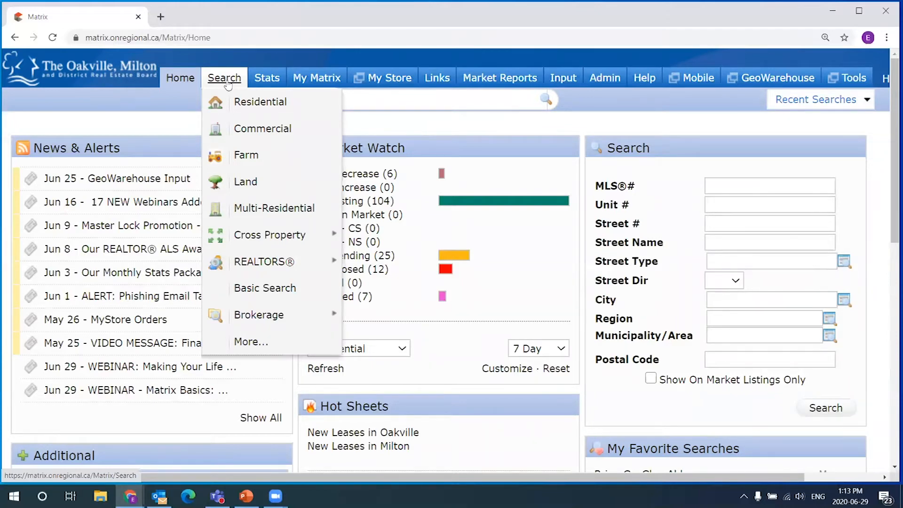
click(266, 289)
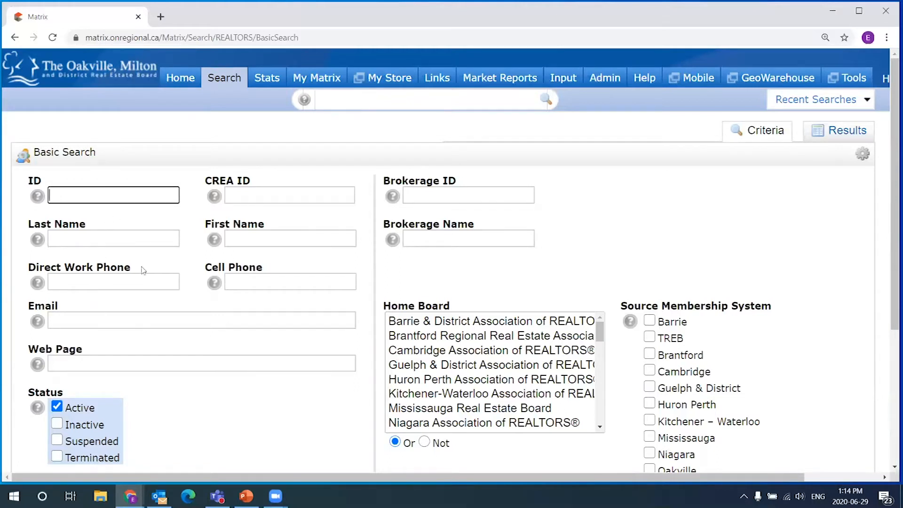
click(174, 244)
text(*)
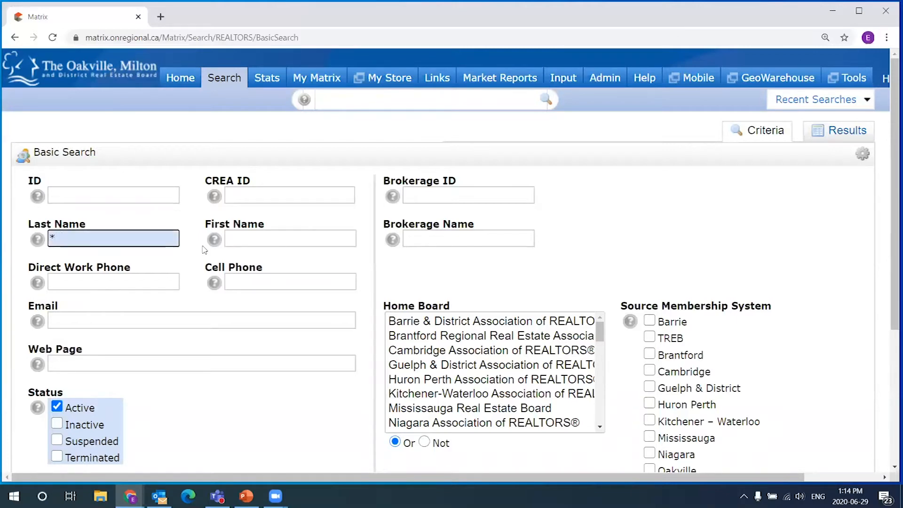
text(****)
key(BackSpace)
key(BackSpace)
key(BackSpace)
key(BackSpace)
key(BackSpace)
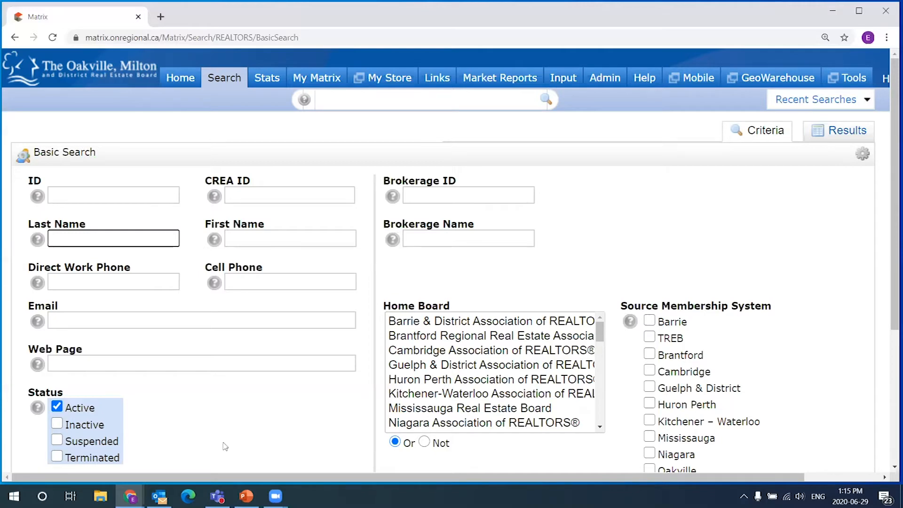
click(246, 496)
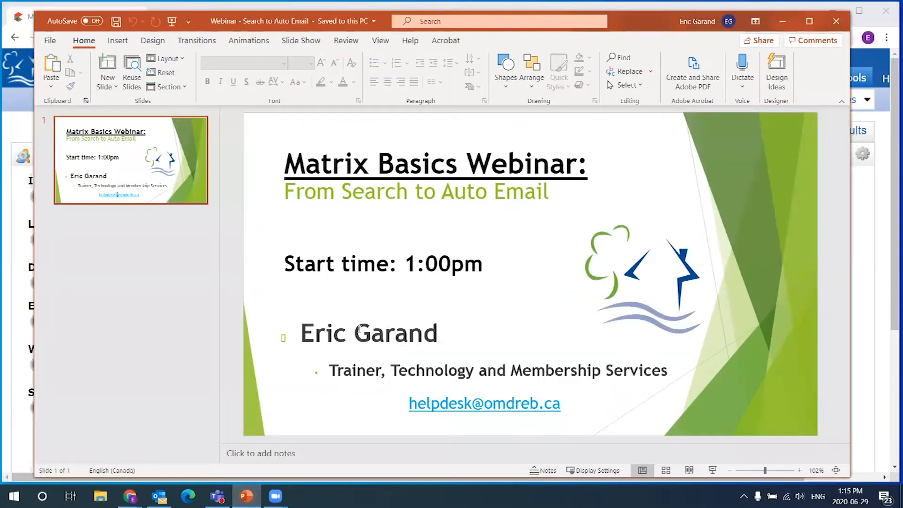
drag(357, 332, 439, 334)
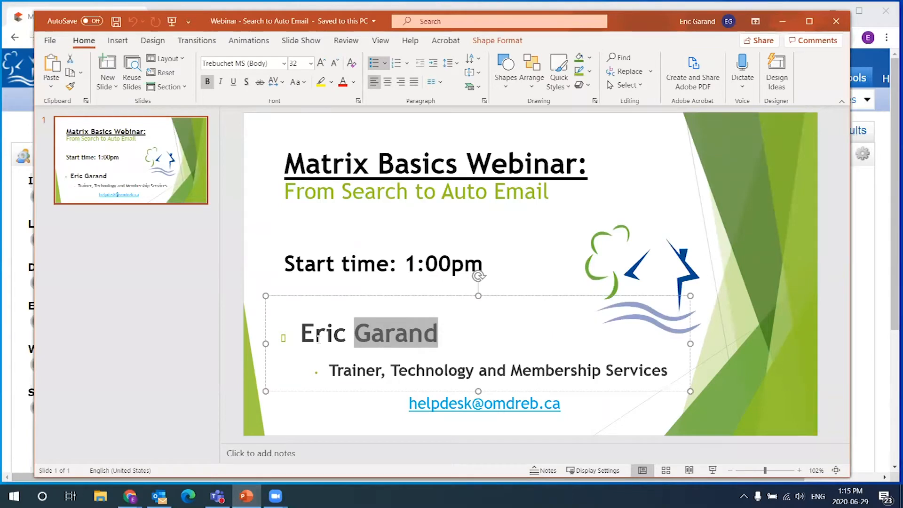
click(788, 27)
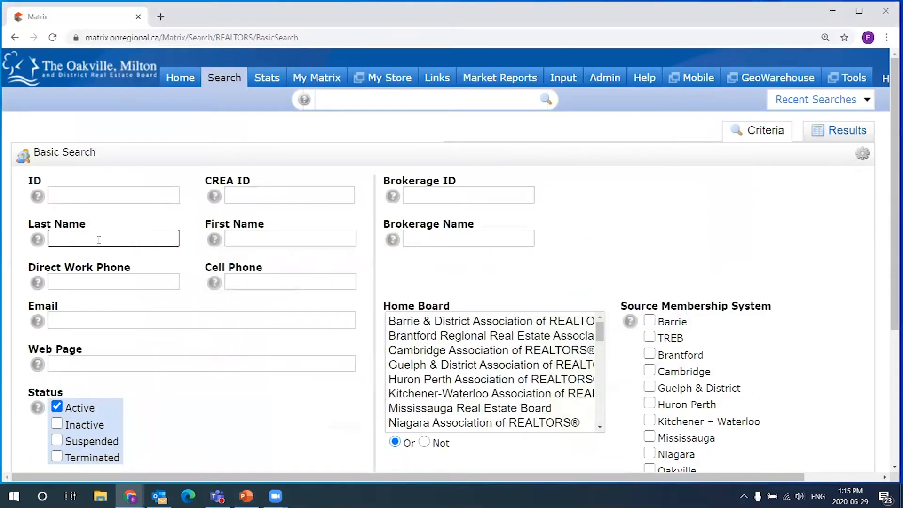
- Enter 'gara*' as the Last Name, point out its trailing asterisk, and list the 7 matching agents
text(gara*)
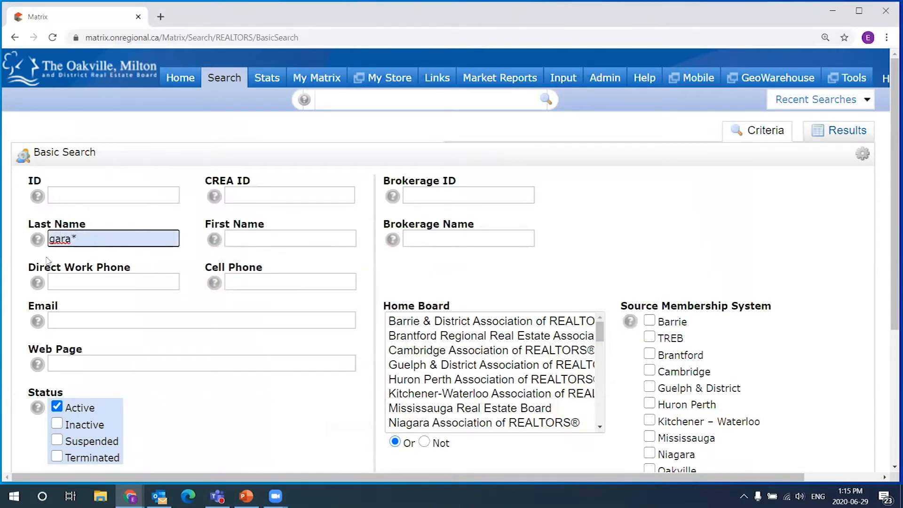
drag(76, 238, 58, 238)
click(50, 239)
click(71, 238)
drag(50, 238, 72, 237)
click(73, 236)
drag(72, 238, 80, 239)
click(74, 238)
drag(74, 237, 78, 238)
scroll(143, 236, down, 3)
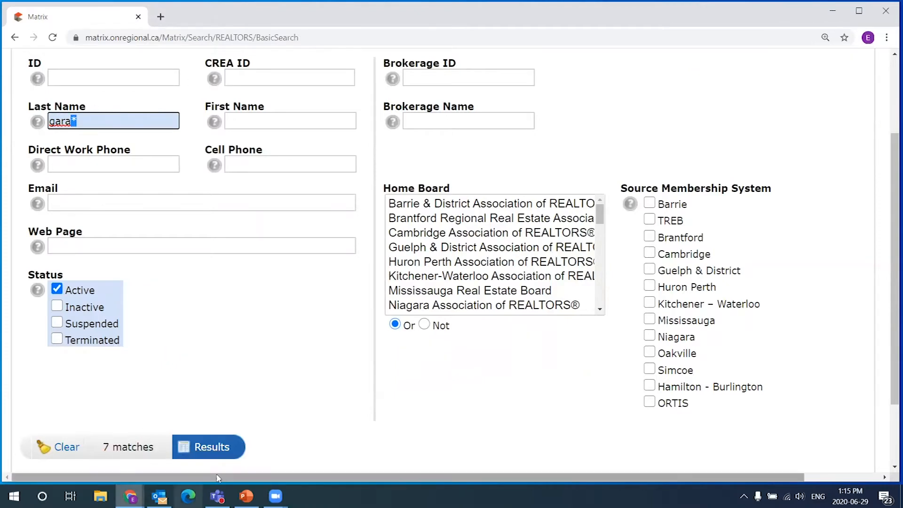
click(210, 449)
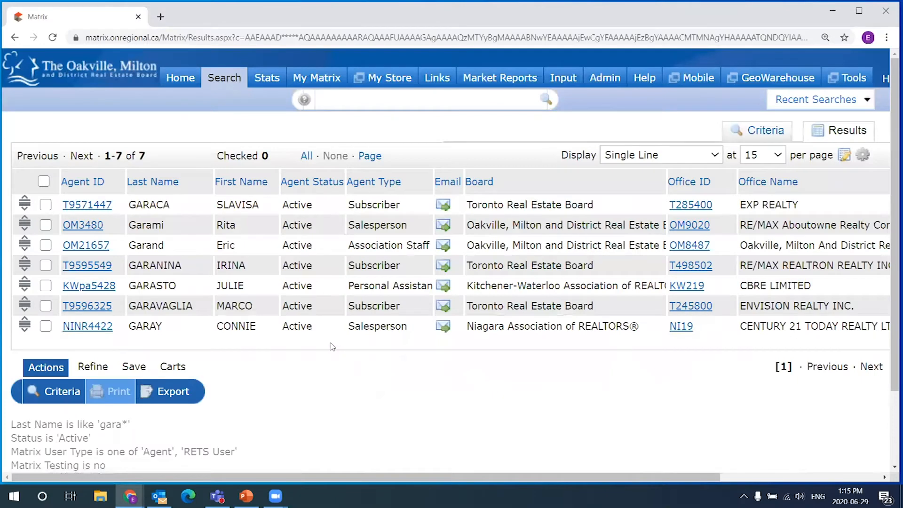
- Point out 'Gara' in the GARACA and Garand last names, then bring up the Search menu
drag(155, 204, 130, 306)
click(154, 243)
drag(155, 245, 130, 245)
drag(237, 245, 158, 245)
click(151, 242)
click(168, 249)
mouse_move(226, 84)
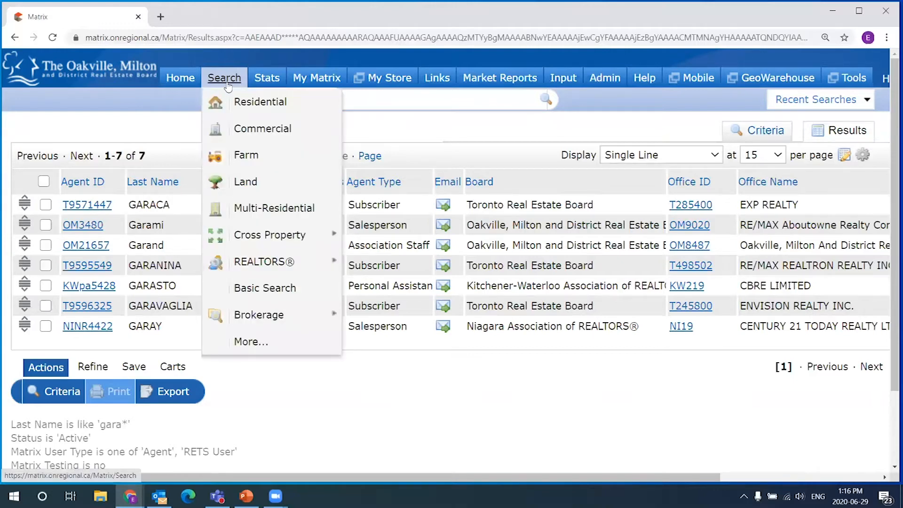
- Start a new Residential property search from the Search menu
click(234, 102)
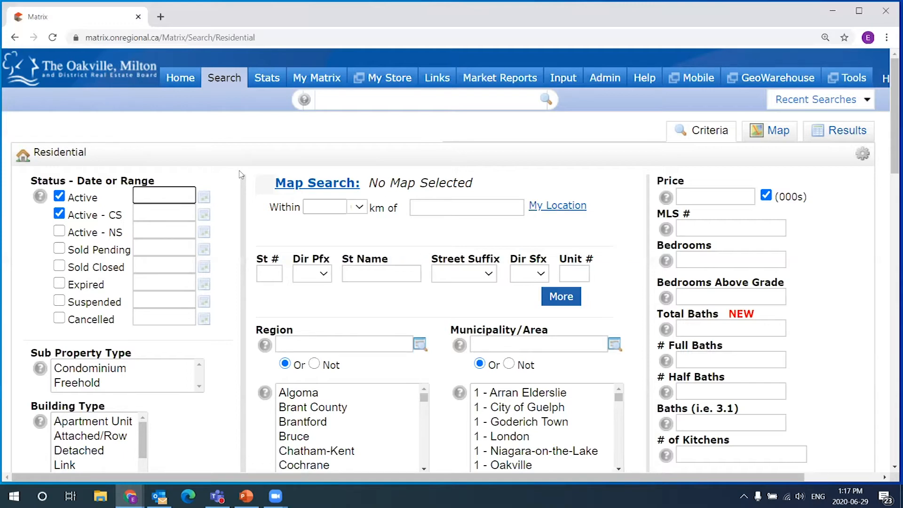
- Uncheck the Active - CS status and move down to the Remarks (public or private) field
click(63, 215)
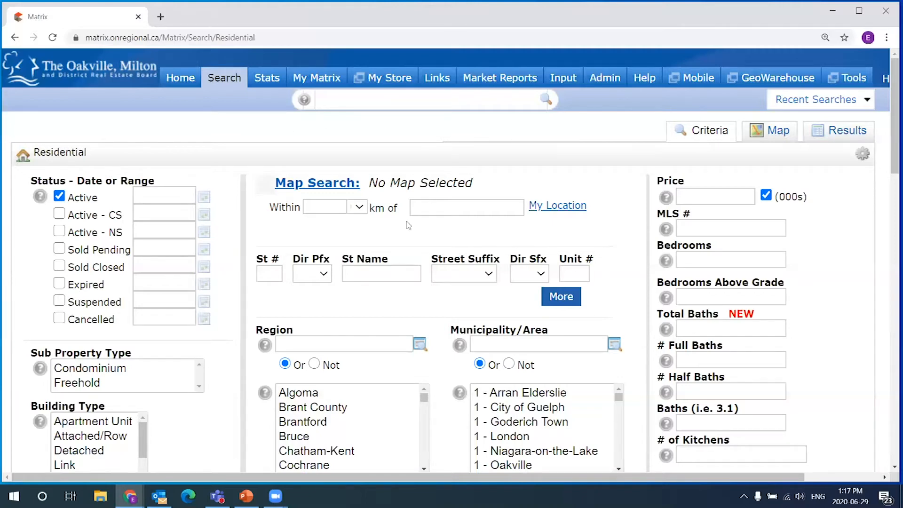
mouse_move(226, 82)
drag(891, 117, 864, 257)
scroll(864, 257, down, 6)
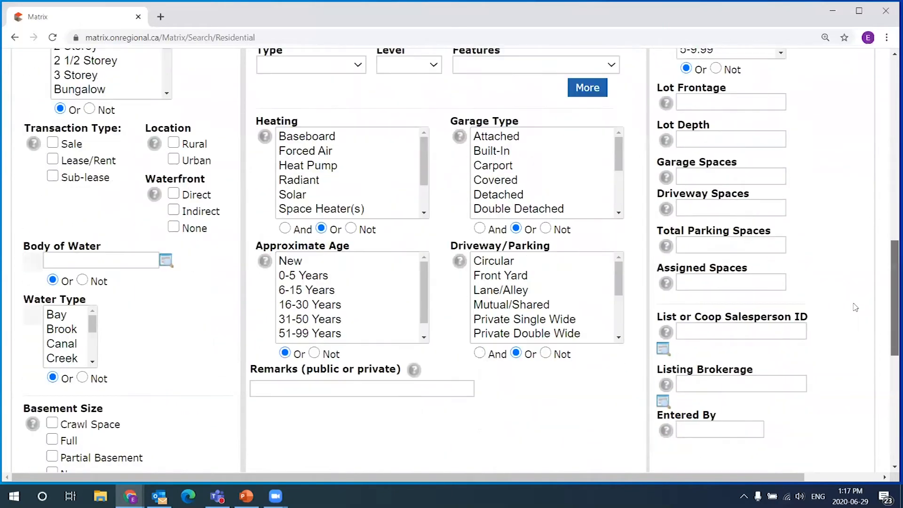
click(335, 278)
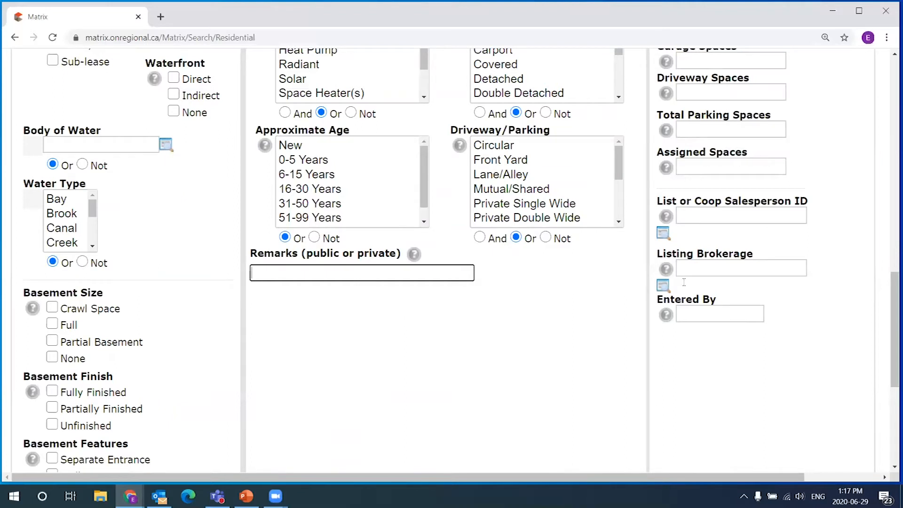
drag(890, 317, 890, 354)
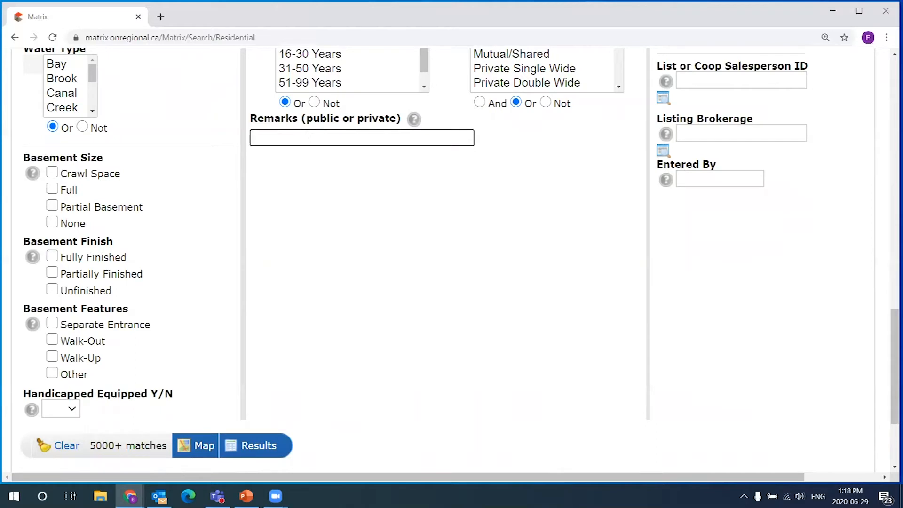
- Enter 'in-law' in Remarks, dropping the word 'suite', which gives 0 matches
text(in)
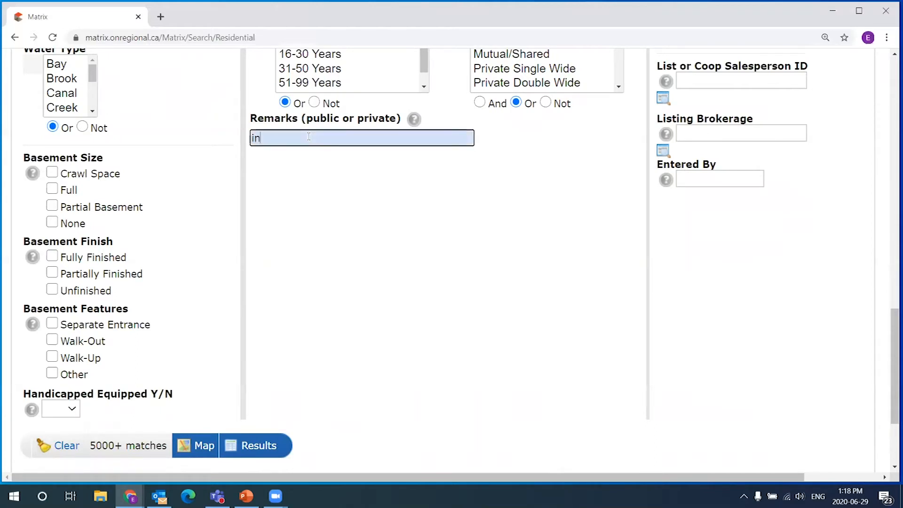
text(-law suite)
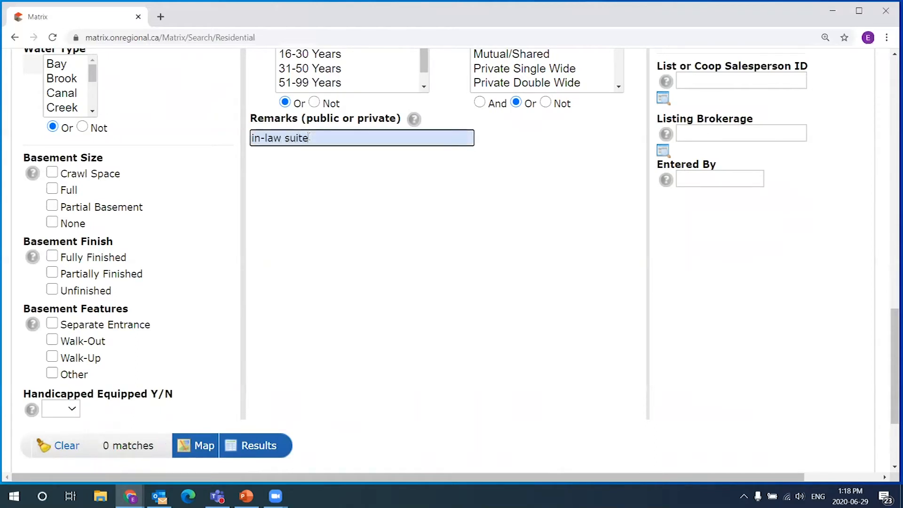
double_click(308, 138)
key(BackSpace)
click(319, 185)
- Highlight the 'in-law' Remarks entry several times to point it out
drag(271, 138, 248, 148)
click(282, 139)
drag(283, 140, 238, 140)
click(289, 138)
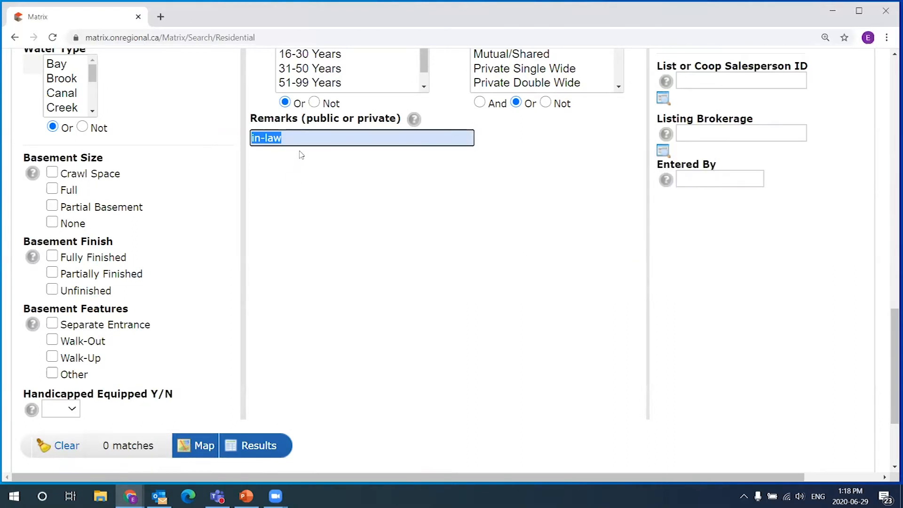
drag(250, 138, 285, 140)
click(286, 168)
drag(296, 136, 240, 143)
click(276, 158)
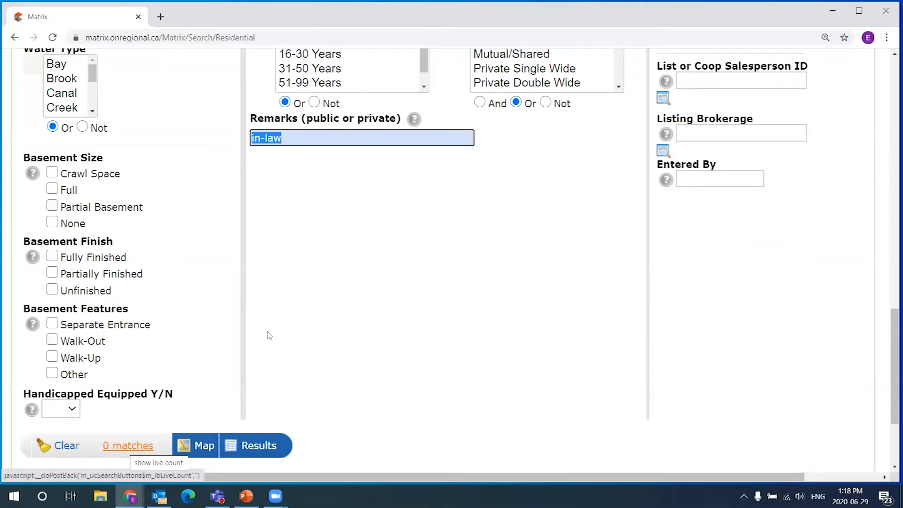
click(290, 143)
drag(291, 143, 253, 151)
click(303, 139)
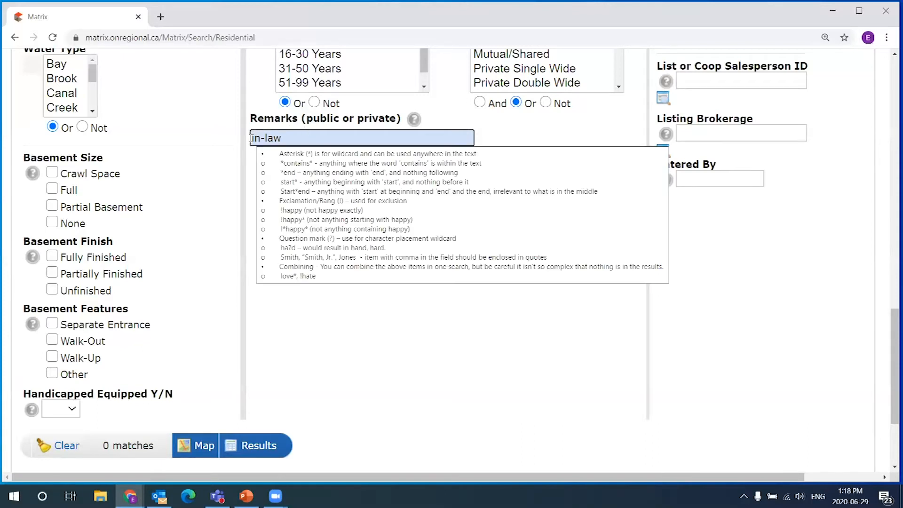
drag(252, 137, 289, 139)
click(289, 138)
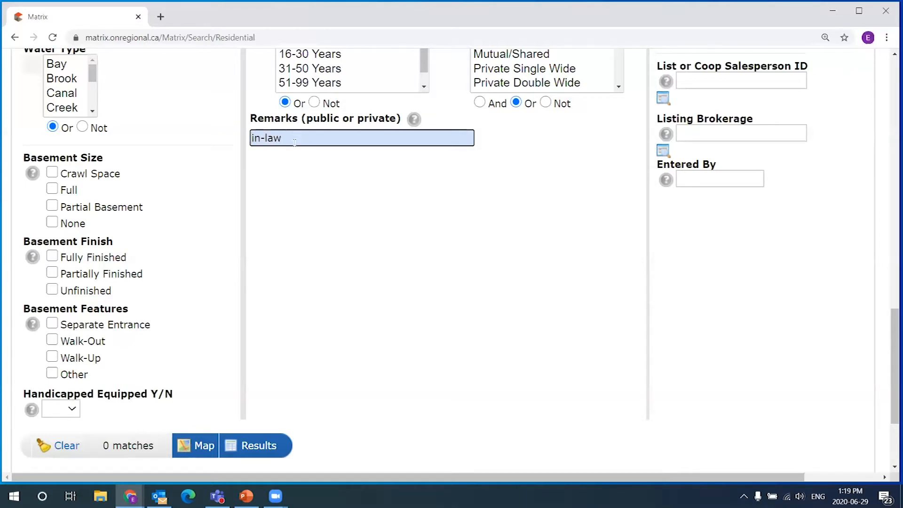
drag(293, 137, 247, 140)
- Wrap the Remarks entry in wildcards as '*in-law*', giving 393 matches
click(253, 140)
text(*)
key(End)
text(*)
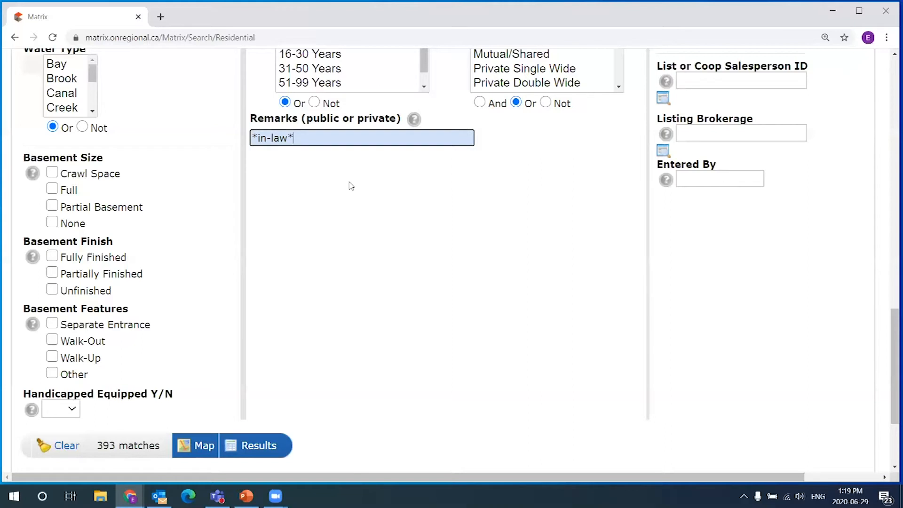
mouse_move(256, 137)
drag(256, 137, 252, 139)
click(277, 159)
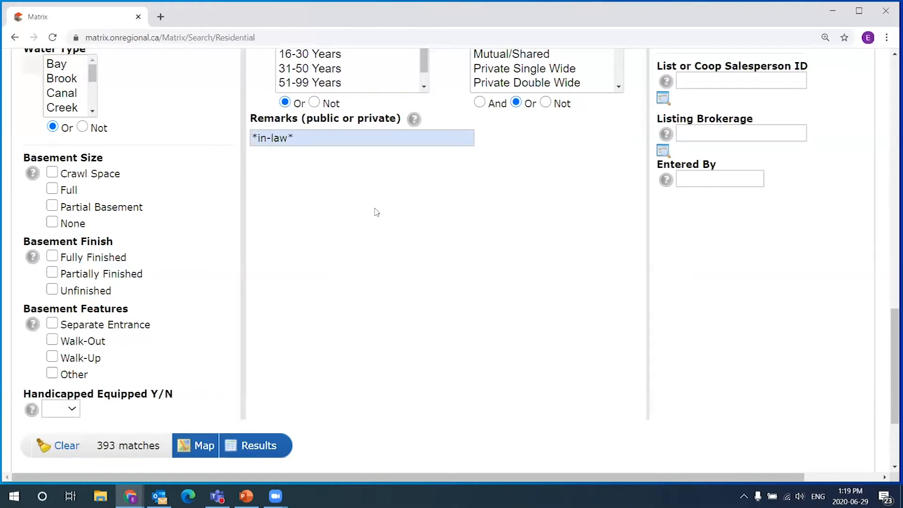
- Point out the trailing asterisk of '*in-law*' and refresh the live match count
click(255, 137)
click(254, 137)
drag(287, 138, 292, 137)
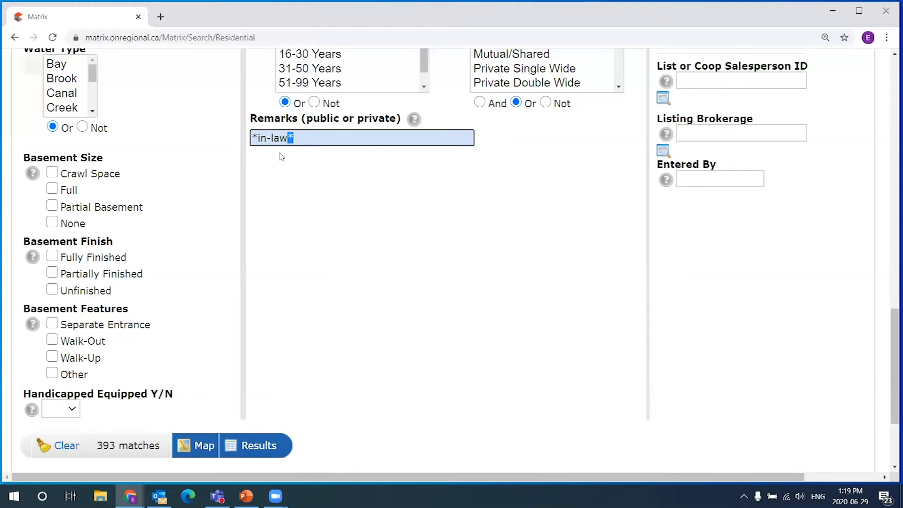
click(118, 447)
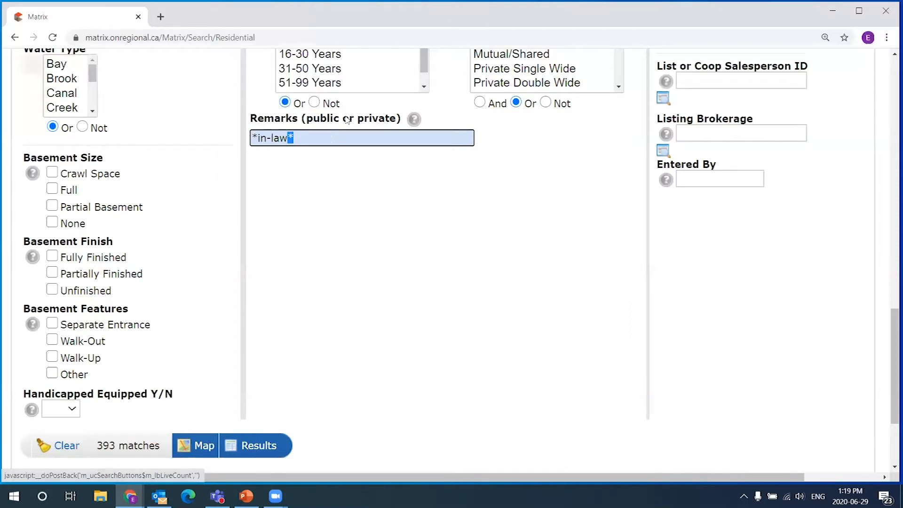
click(311, 139)
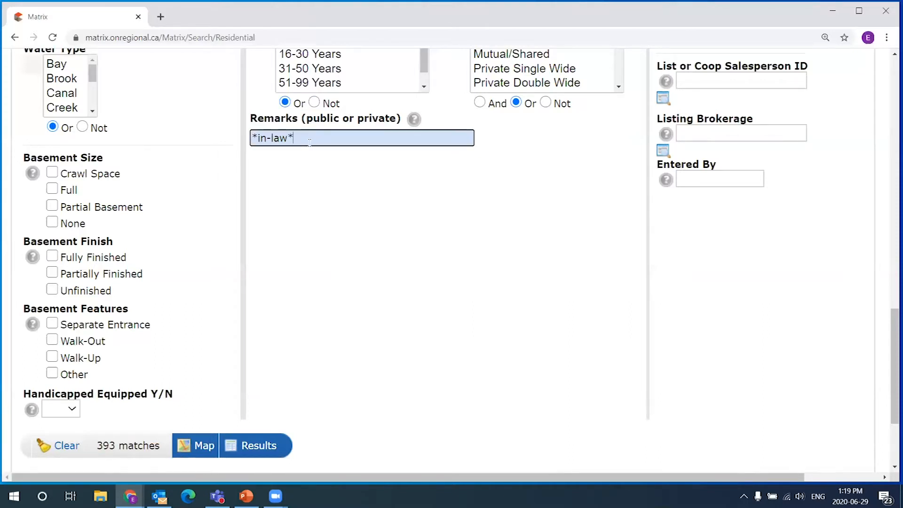
- Delete 'in-law' from Remarks, leaving only the '**' wildcards
key(ctrl+a)
click(306, 133)
drag(297, 137, 257, 140)
click(296, 139)
key(BackSpace)
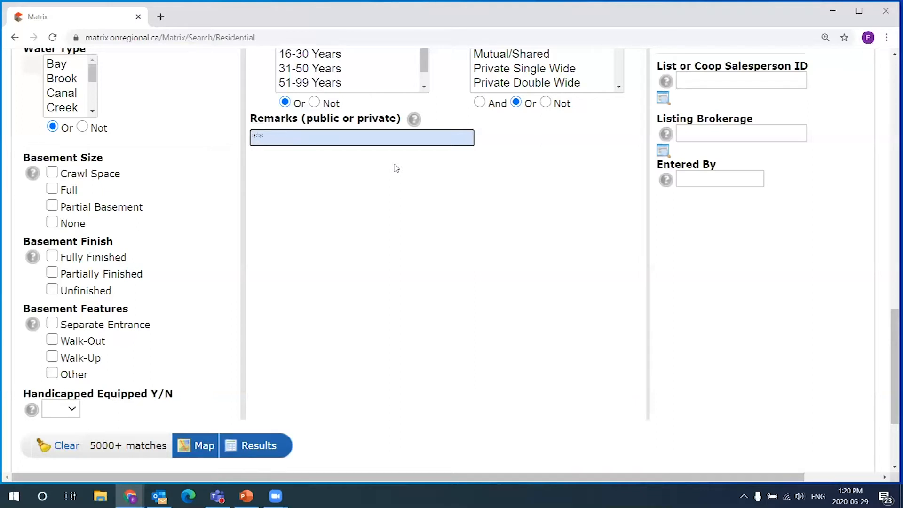
- Search Remarks for '*inlaw*' (74 matches), then change it to '*in law*' (73 matches)
text(inlaw)
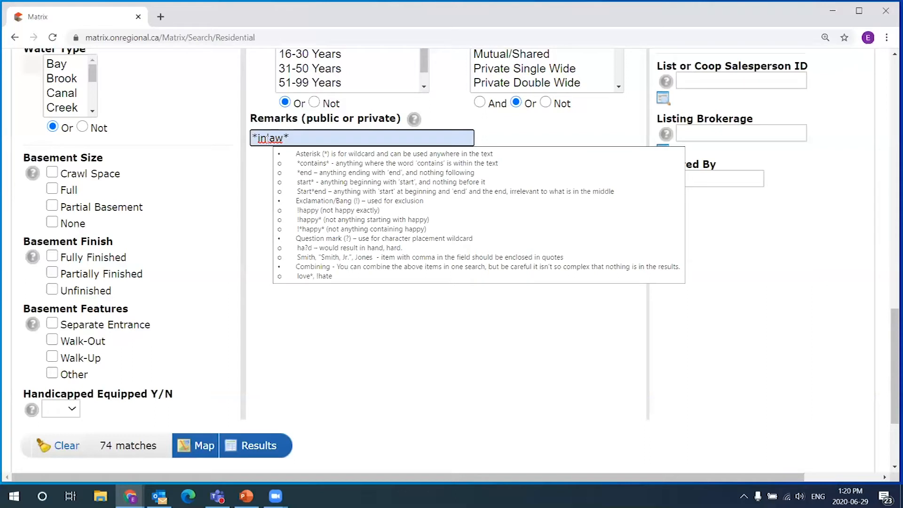
click(260, 165)
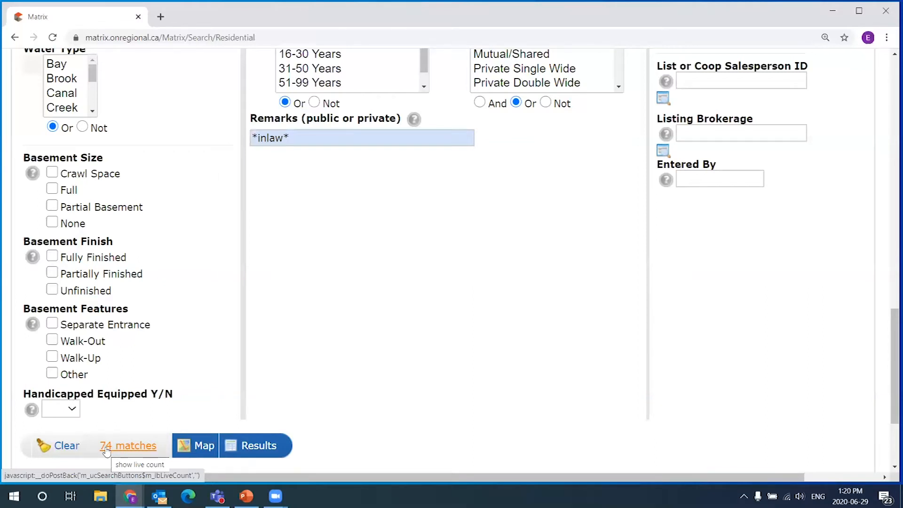
click(264, 137)
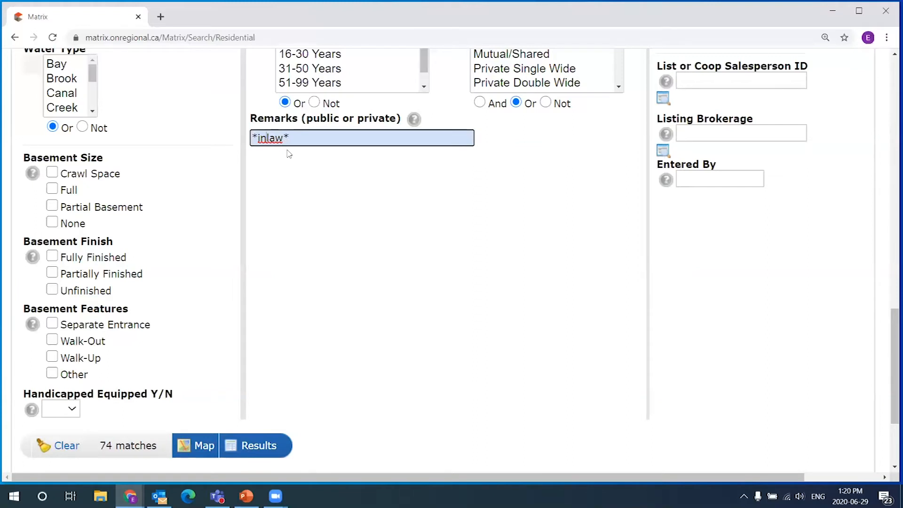
click(322, 188)
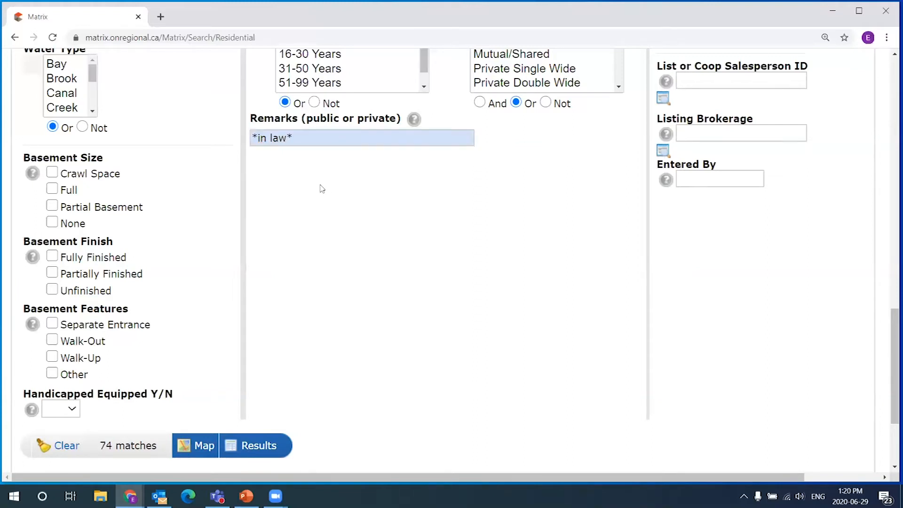
- Point out the space in '*in law*' and select the whole Remarks entry
click(267, 137)
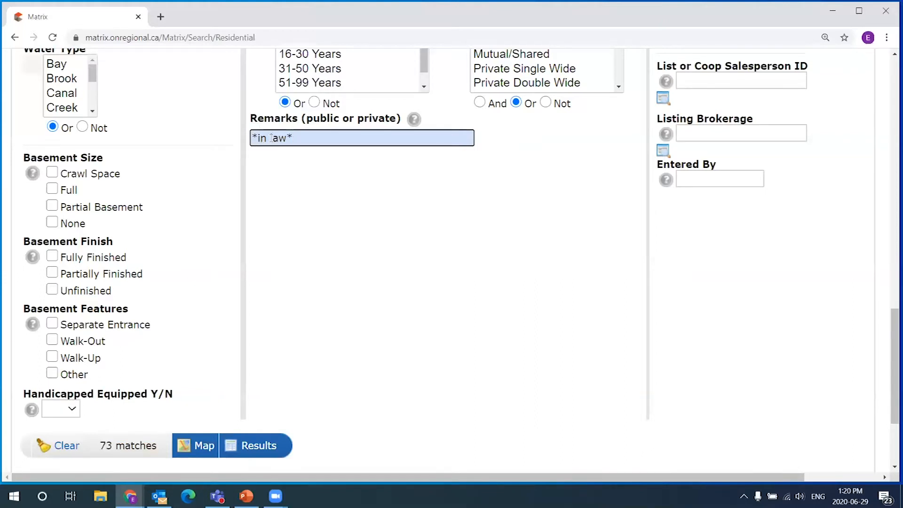
drag(267, 137, 270, 137)
triple_click(308, 142)
click(308, 141)
- Add *inlaw* and *in-law* to the Remarks criterion next to *in law*, giving 522 matches
text(, *)
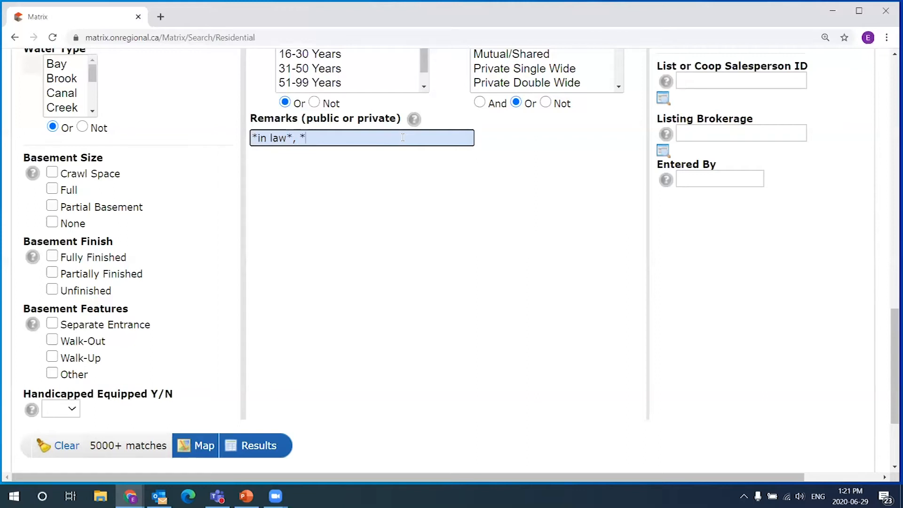
text(inlaw*, )
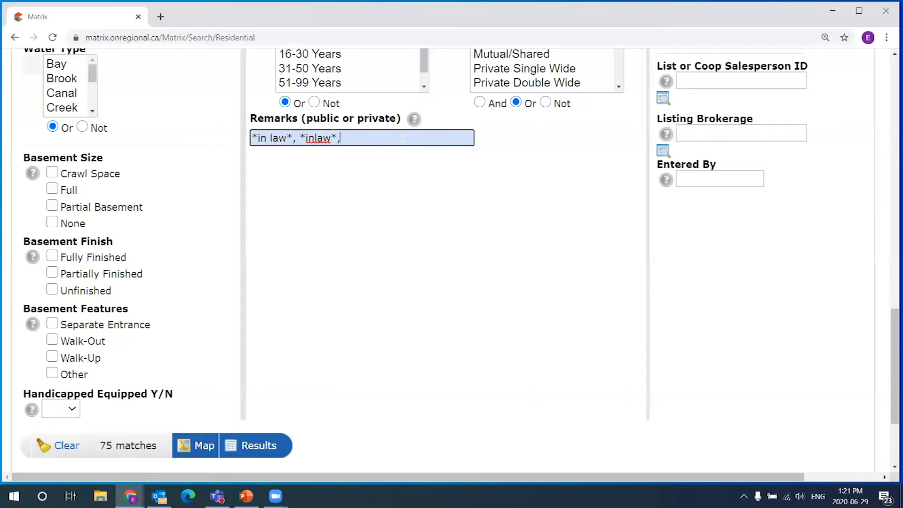
text(*in-law)
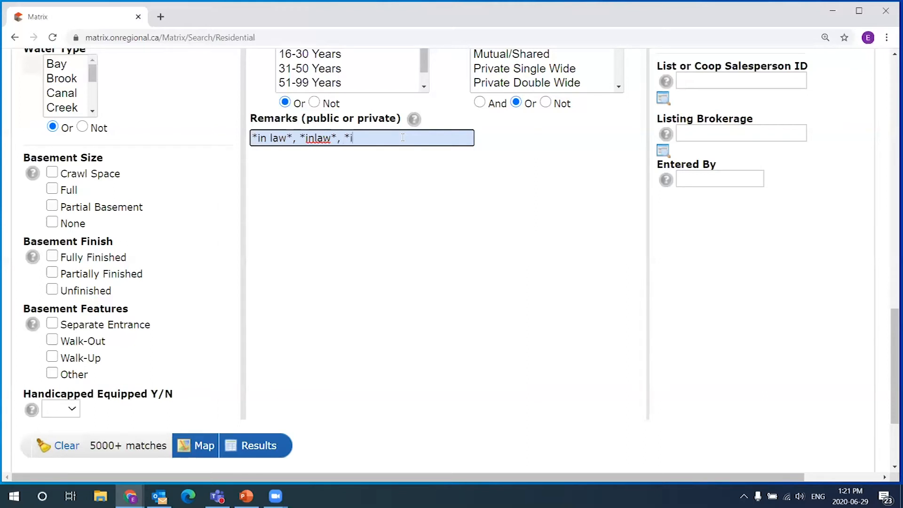
text(*)
click(407, 155)
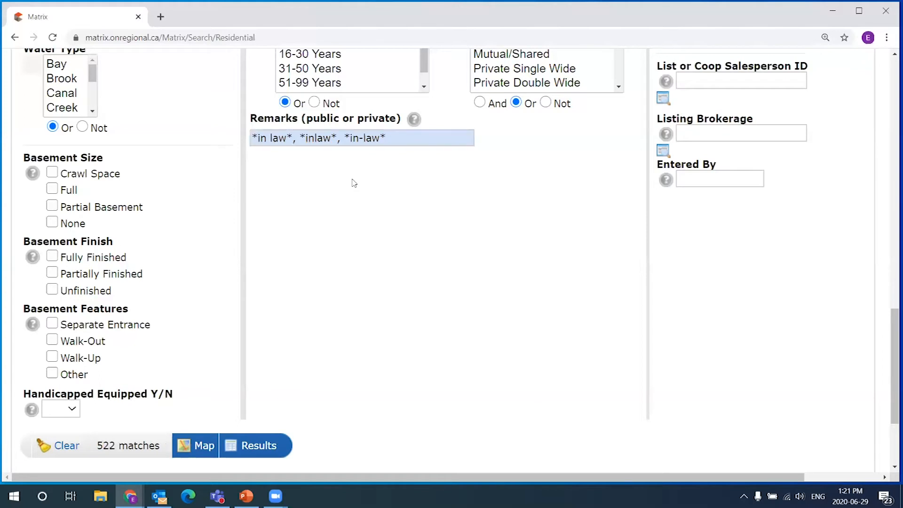
click(265, 138)
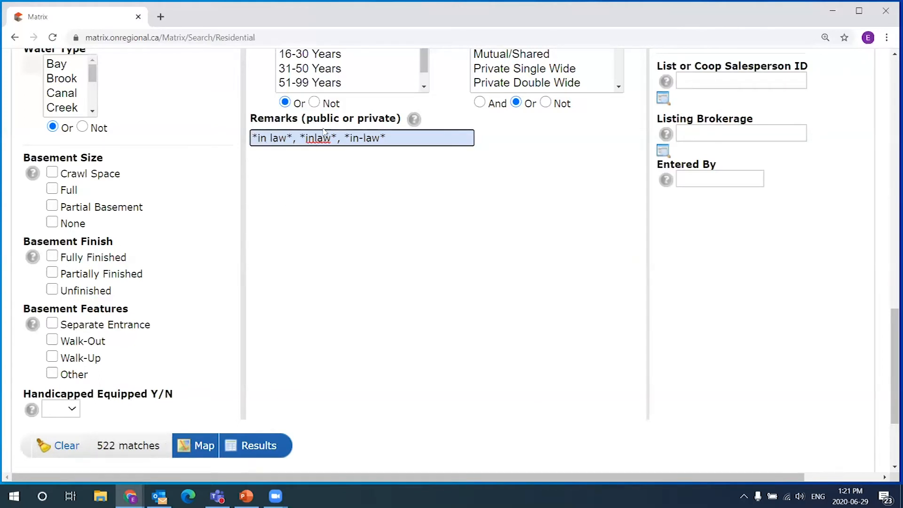
key(shift+Right)
- Point out the inlaw and *in-law* spelling variants in the Remarks text
double_click(315, 138)
click(315, 138)
click(345, 220)
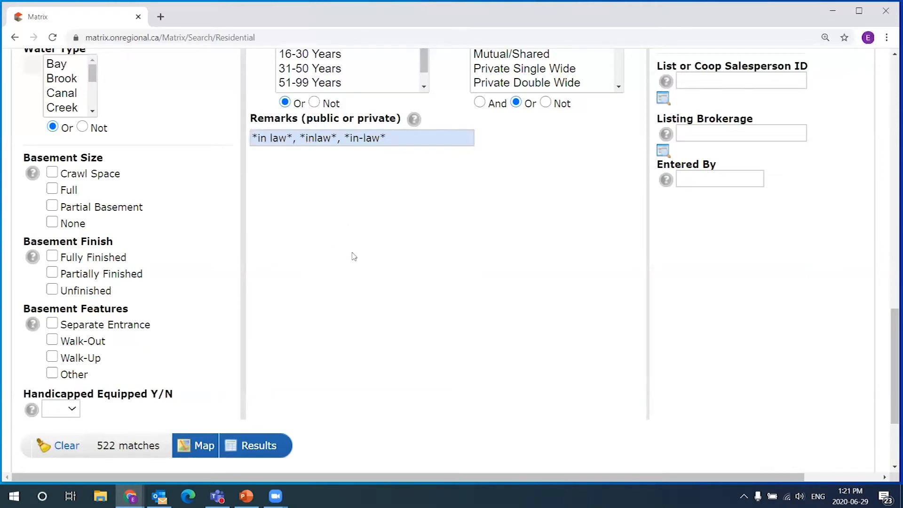
drag(386, 127, 346, 136)
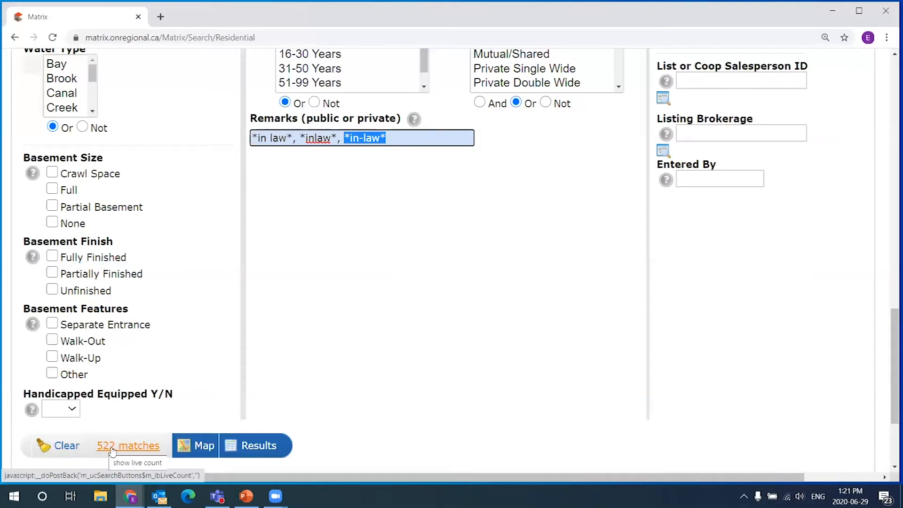
- Try starting another Remarks term with ', *', remove the asterisk, then select the whole Remarks text
click(447, 138)
text(, *)
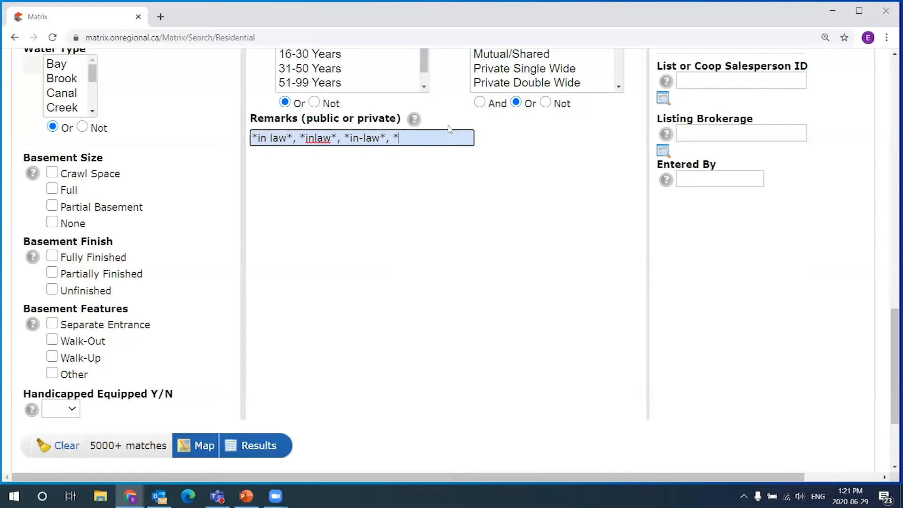
key(BackSpace)
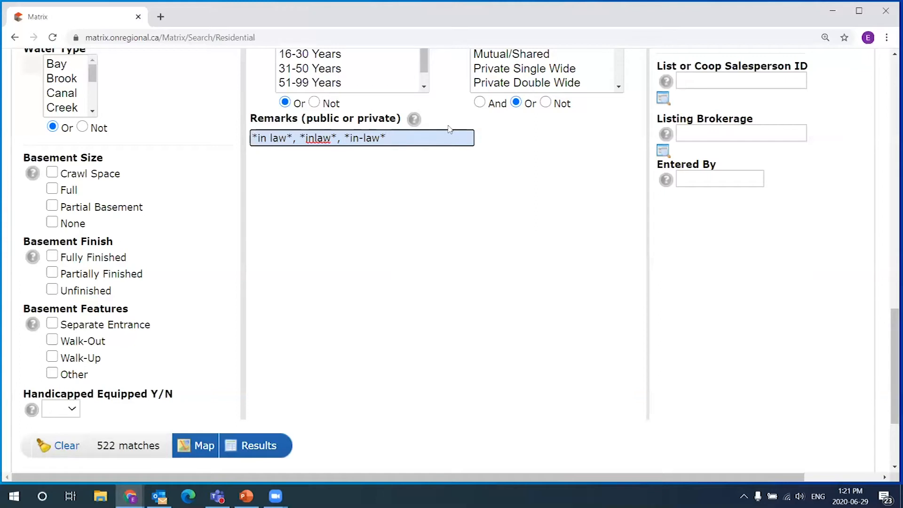
drag(404, 138, 250, 138)
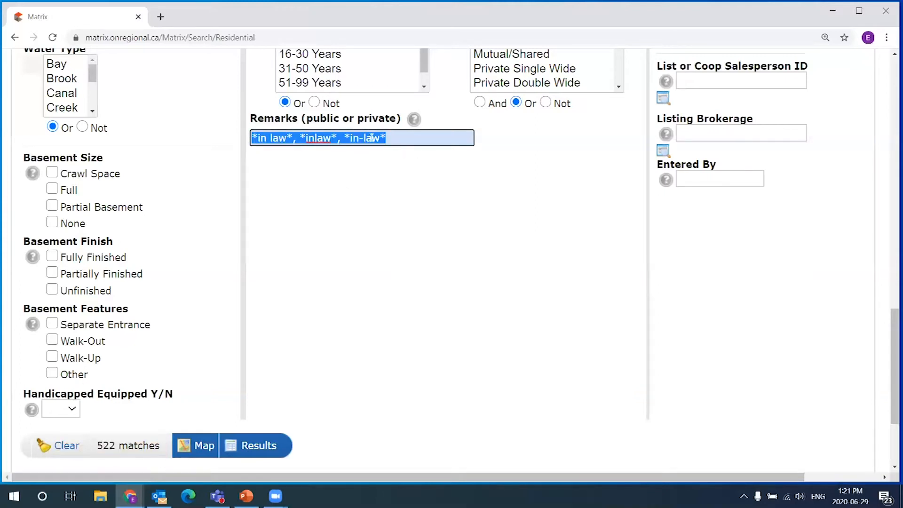
click(393, 138)
scroll(318, 284, up, 3)
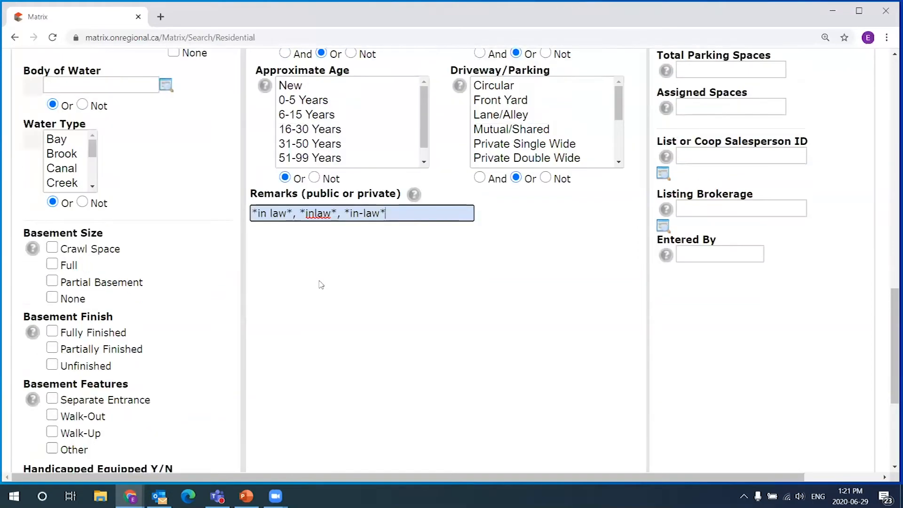
scroll(260, 374, up, 11)
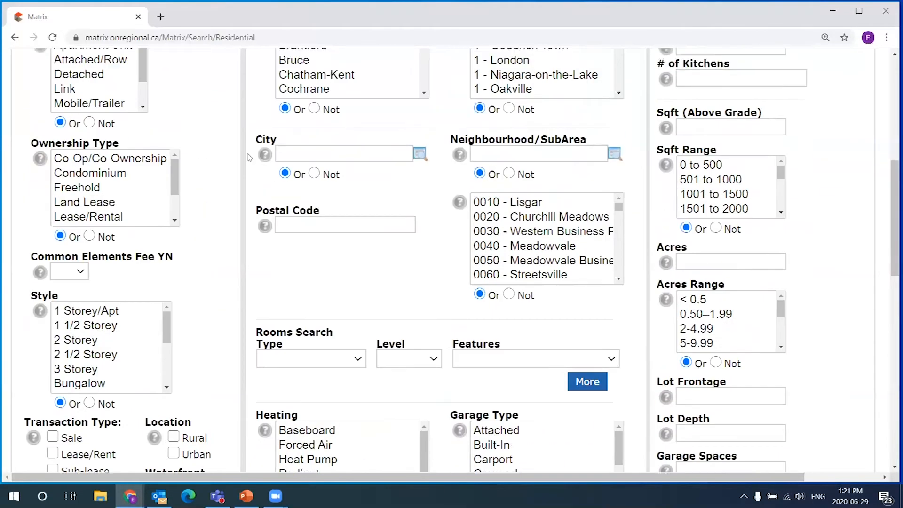
scroll(550, 132, up, 6)
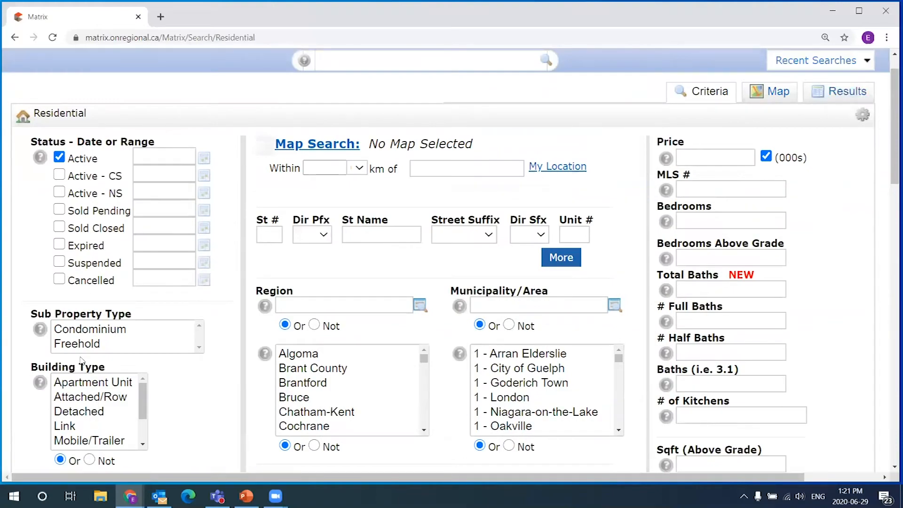
scroll(407, 412, down, 4)
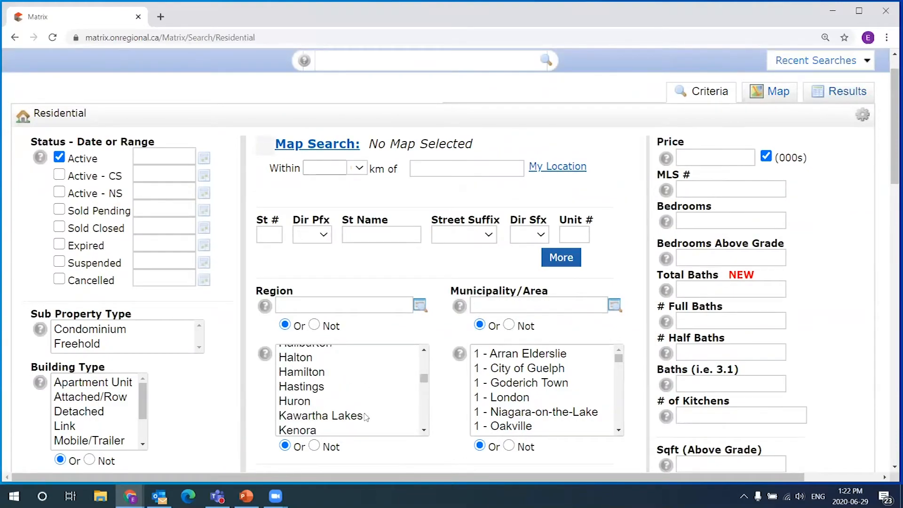
scroll(447, 409, down, 2)
scroll(447, 409, down, 15)
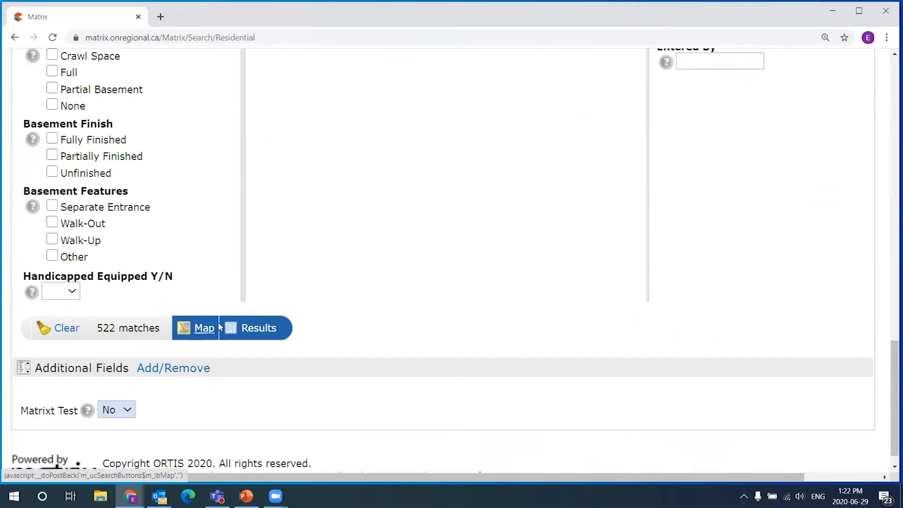
scroll(423, 326, up, 1)
scroll(424, 325, up, 1)
triple_click(382, 138)
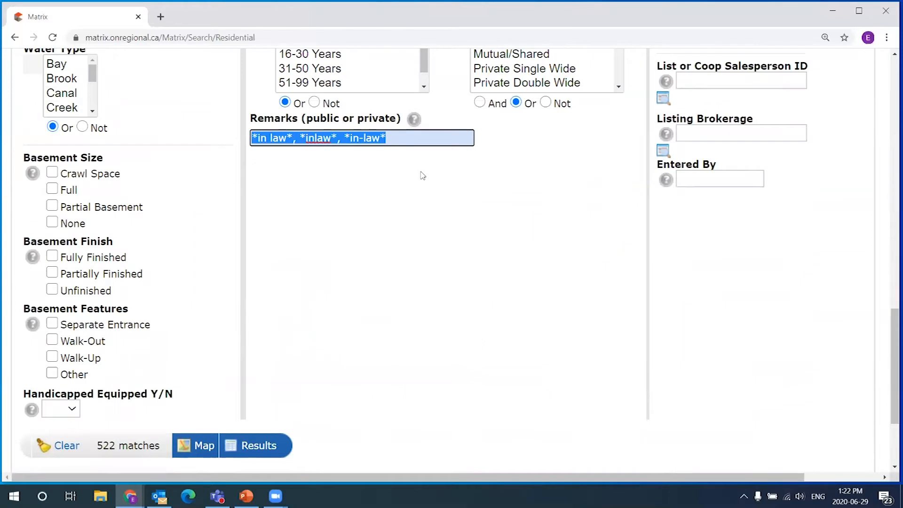
drag(415, 137, 203, 122)
click(418, 138)
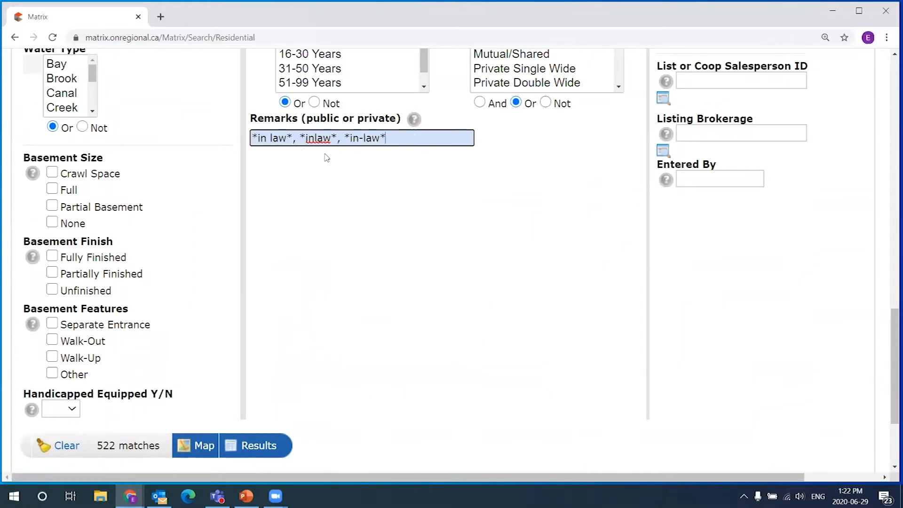
key(ctrl+a)
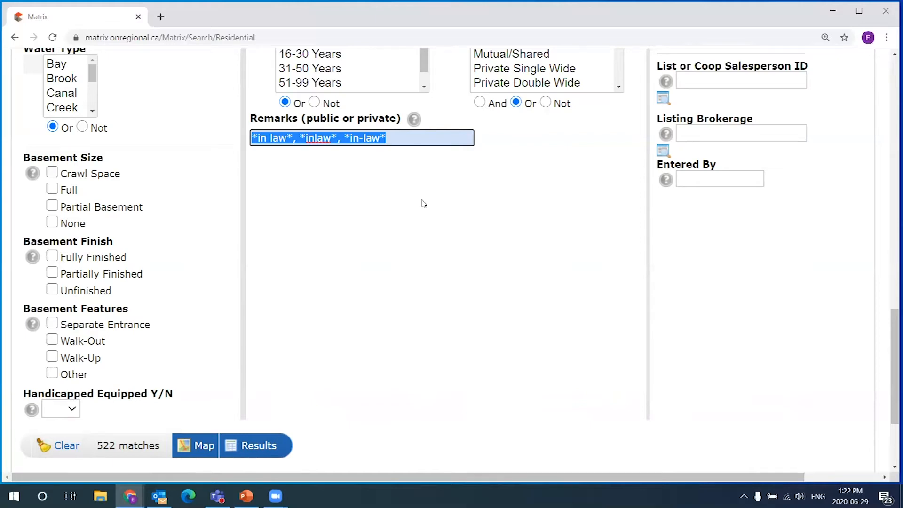
scroll(437, 221, up, 1)
scroll(469, 253, down, 1)
- Delete the Remarks text so the search returns to 5000+ matches
key(Delete)
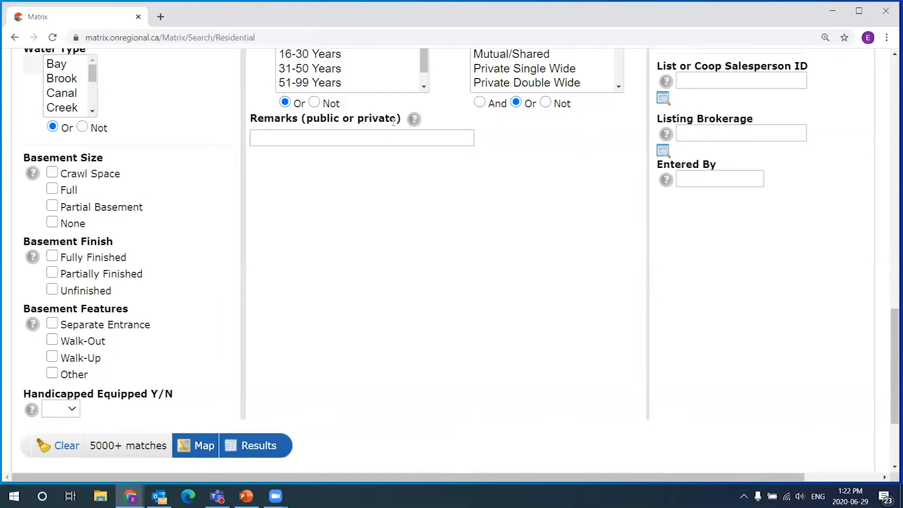
scroll(412, 188, up, 1)
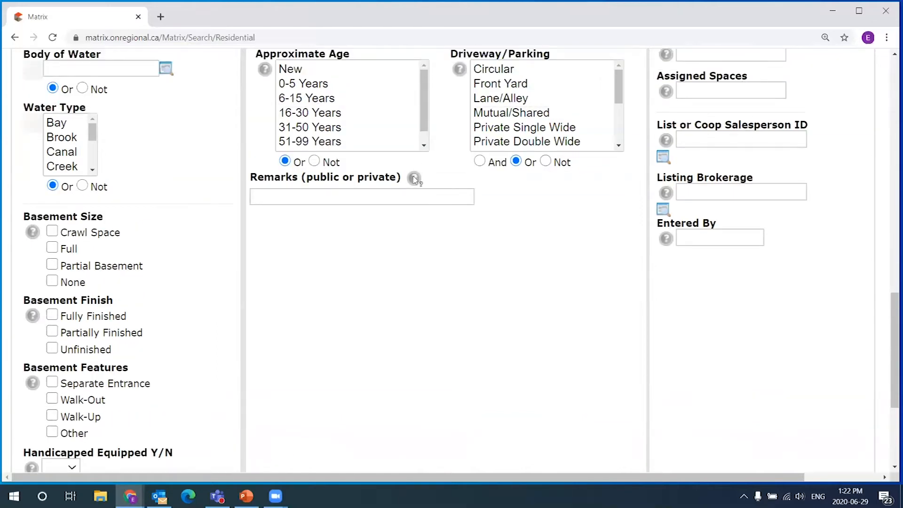
scroll(423, 174, down, 1)
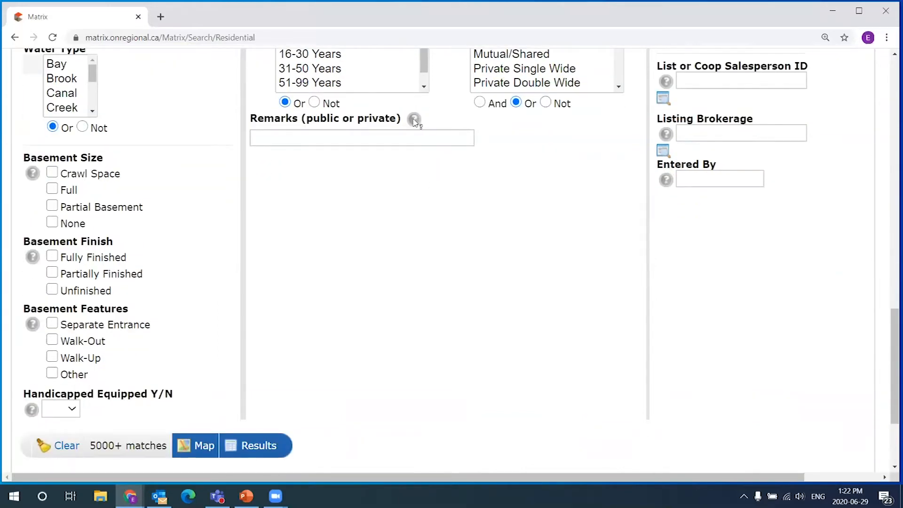
- Highlight the Remarks label and bring up the Remarks wildcard help tooltip
mouse_move(415, 120)
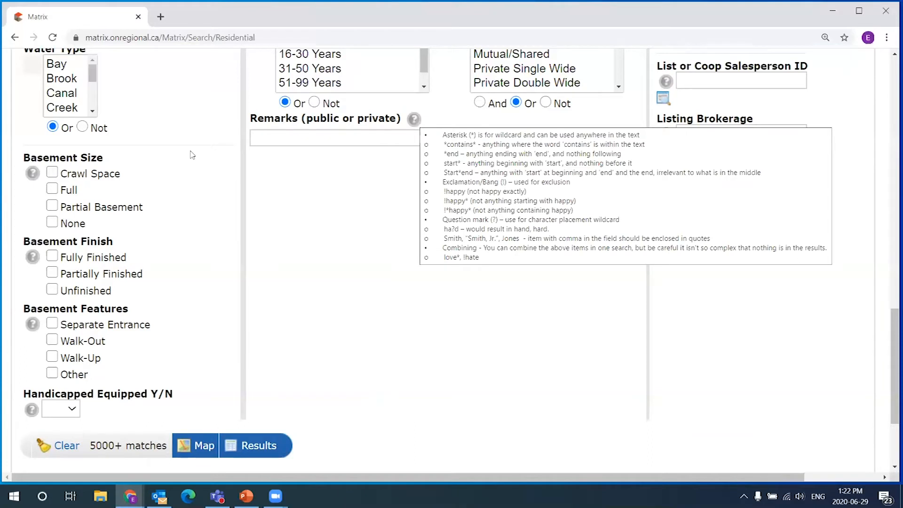
click(319, 135)
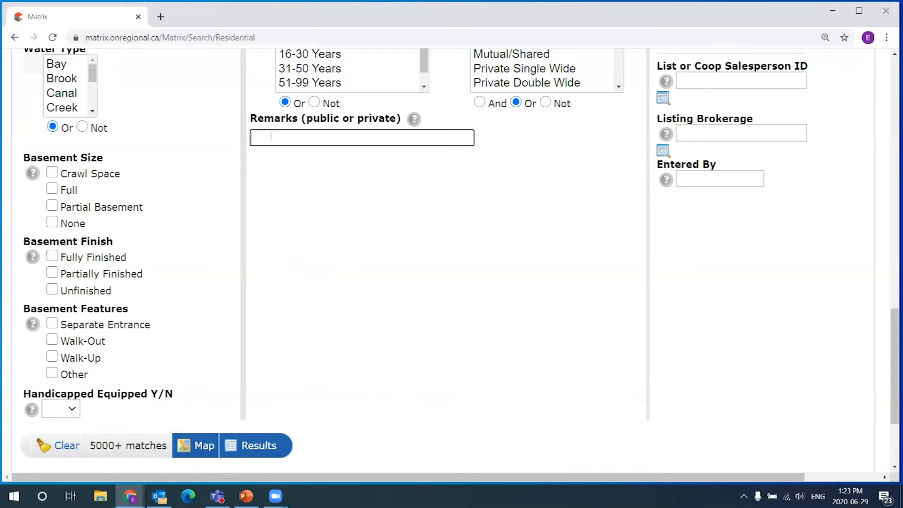
drag(249, 123, 314, 131)
click(313, 137)
mouse_move(414, 120)
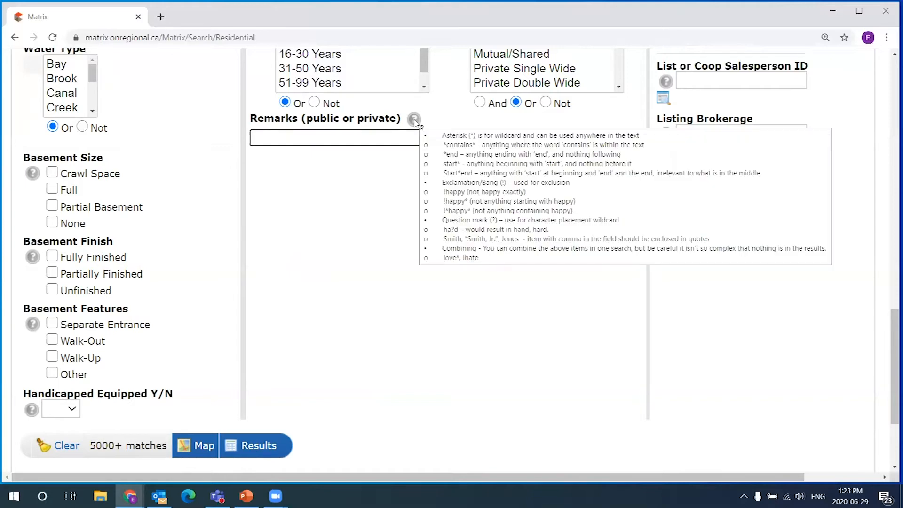
- Open the Remarks help in its own window, enlarge it, and highlight the asterisk wildcard explanation
click(414, 120)
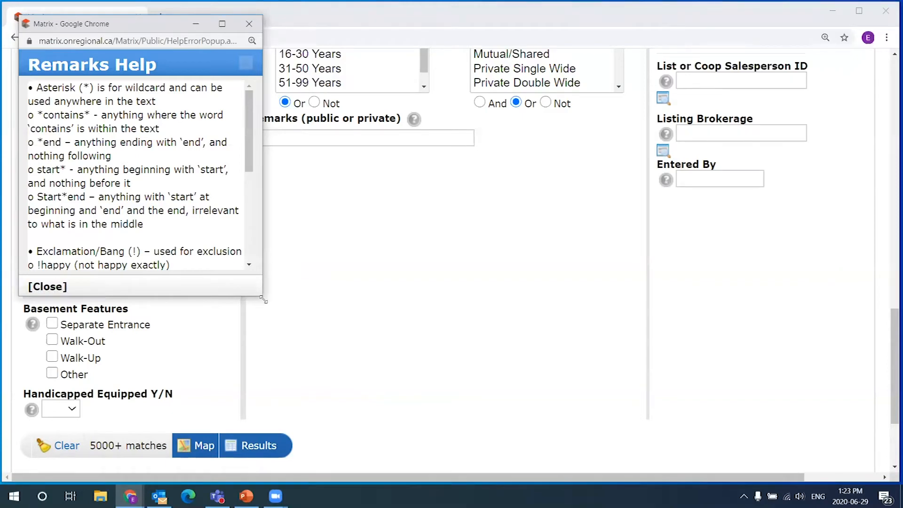
drag(264, 299, 393, 375)
drag(38, 88, 360, 90)
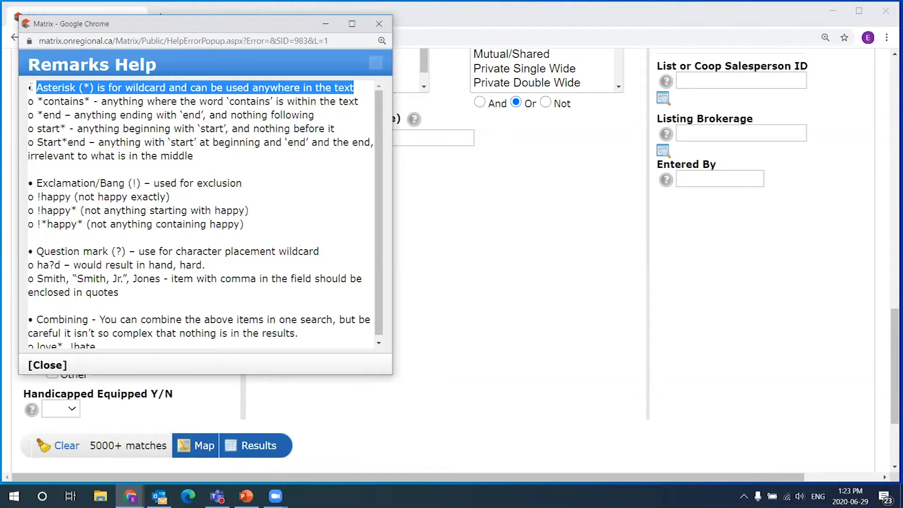
scroll(41, 329, down, 1)
- Highlight the Combining section and the asterisk examples in the help text
click(38, 316)
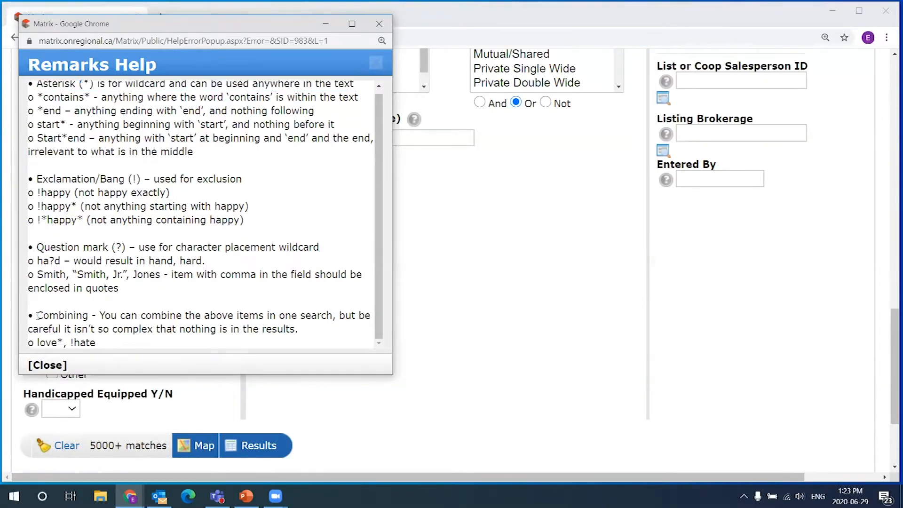
double_click(37, 315)
drag(63, 342, 71, 342)
click(42, 111)
double_click(40, 96)
shift+click(34, 97)
- Close the Remarks Help window and scroll through the Residential criteria form
click(379, 23)
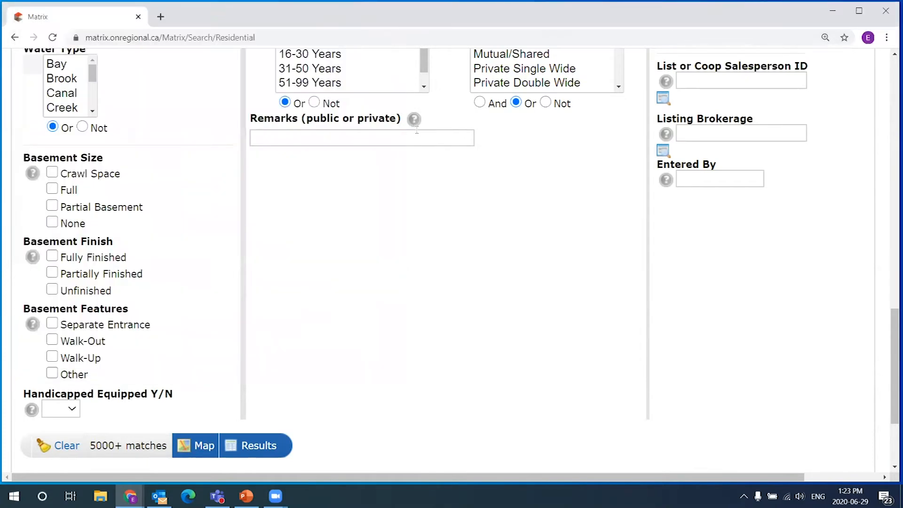
mouse_move(415, 119)
drag(890, 353, 890, 92)
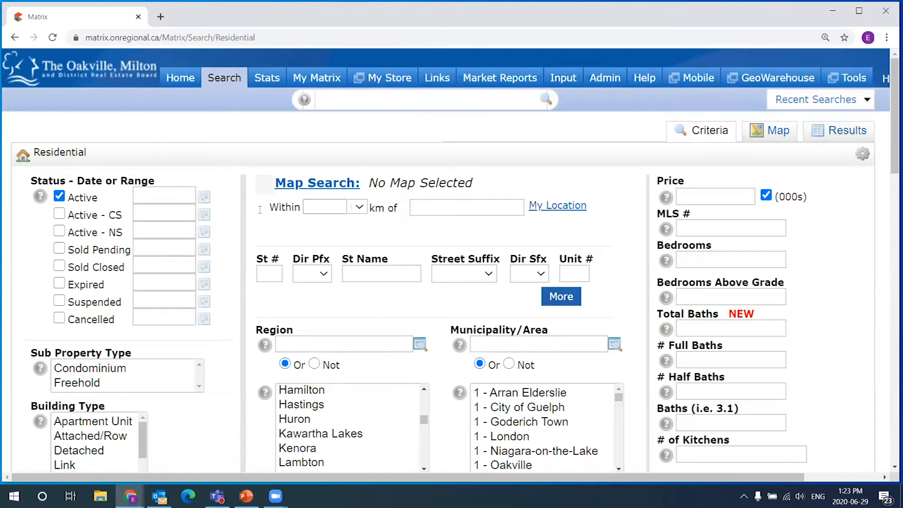
scroll(113, 326, down, 1)
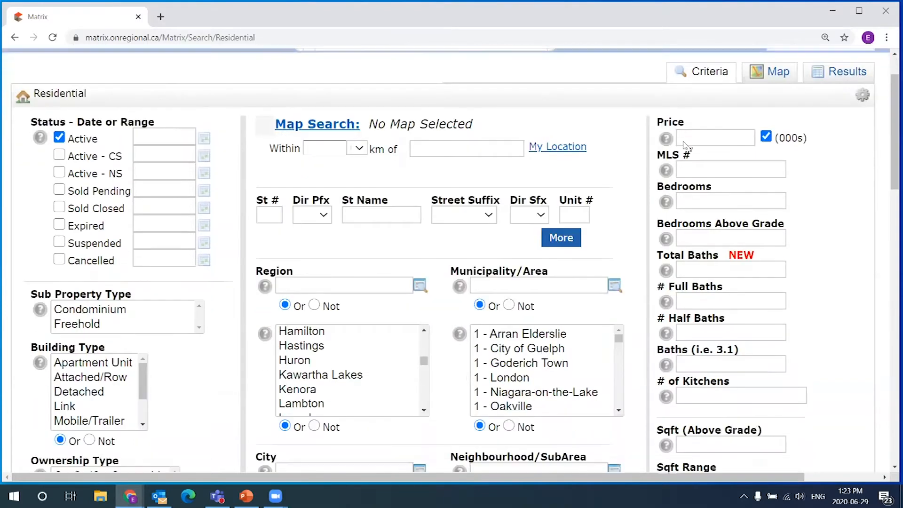
scroll(211, 372, down, 1)
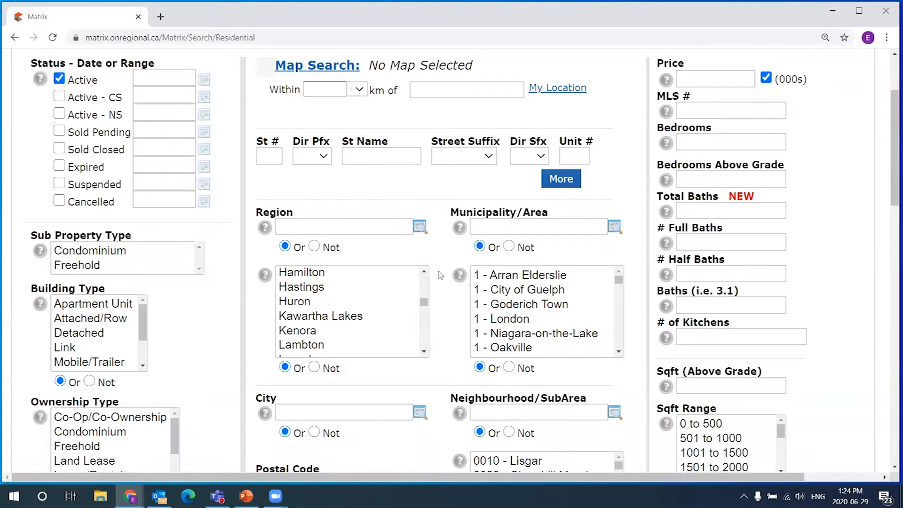
scroll(440, 275, down, 1)
scroll(441, 276, up, 1)
scroll(440, 276, up, 1)
scroll(354, 256, down, 6)
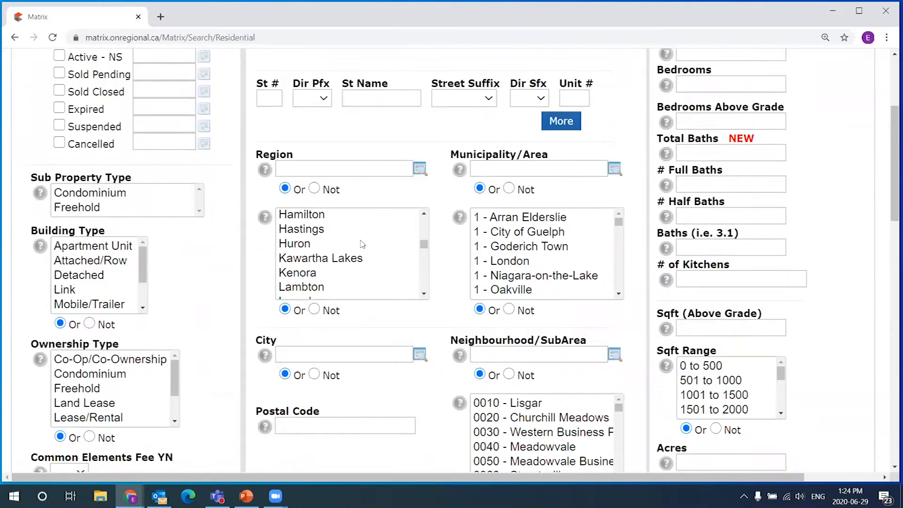
scroll(354, 256, down, 8)
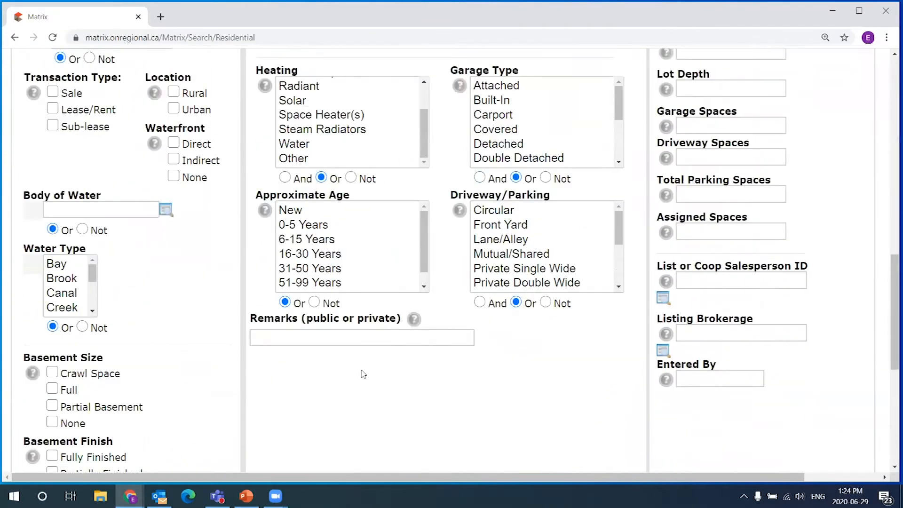
- Highlight the Remarks (public or private) label, then return to the Matrix Home page
drag(251, 275, 403, 273)
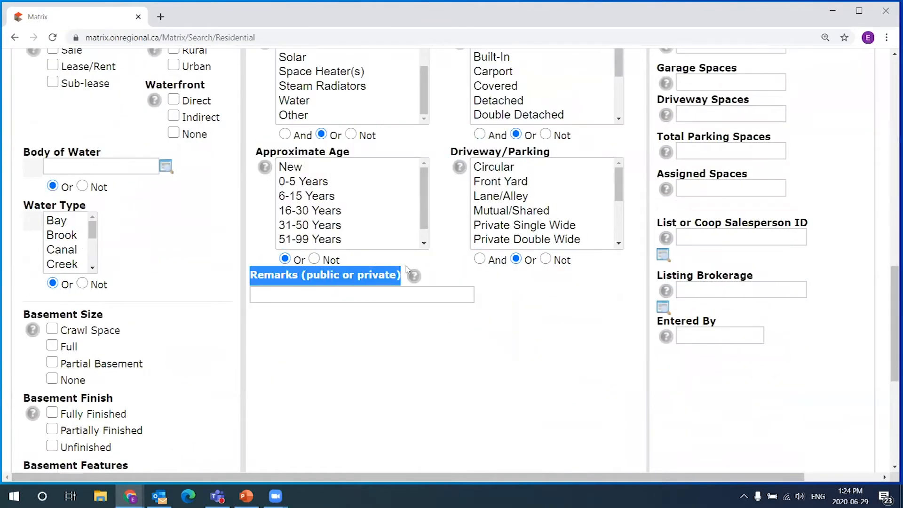
scroll(389, 323, up, 14)
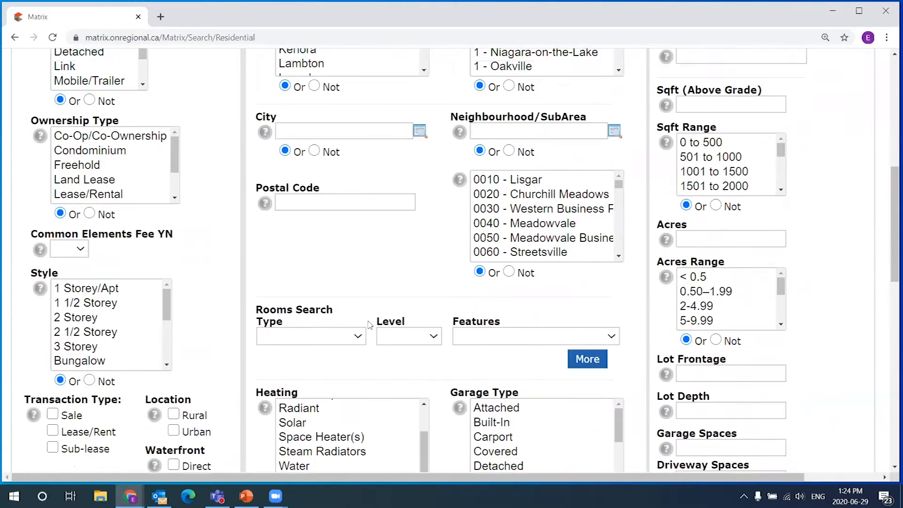
scroll(357, 290, up, 2)
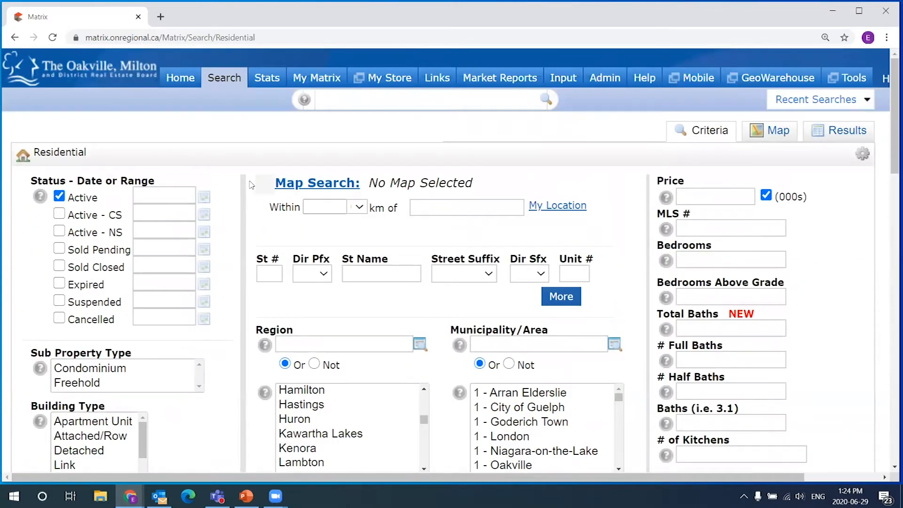
click(180, 78)
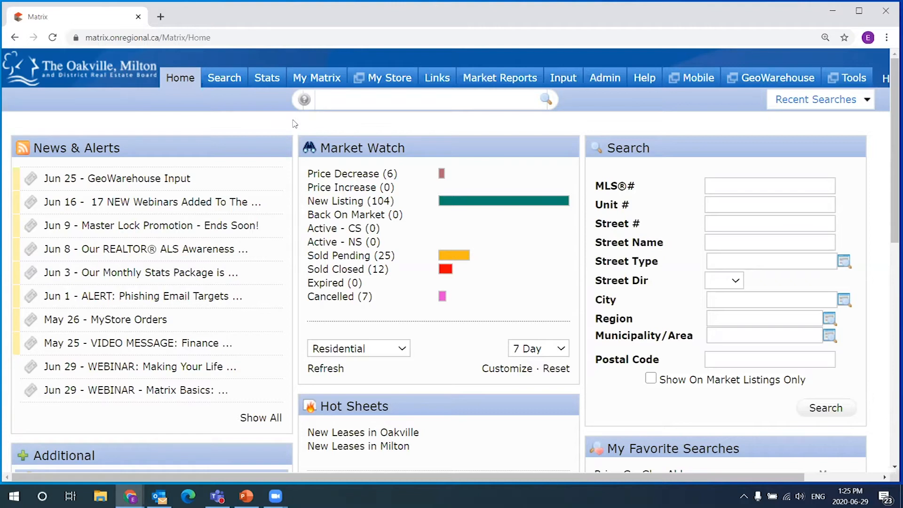
- Review the Home dashboard, with Market Watch showing 104 new listings
mouse_move(222, 79)
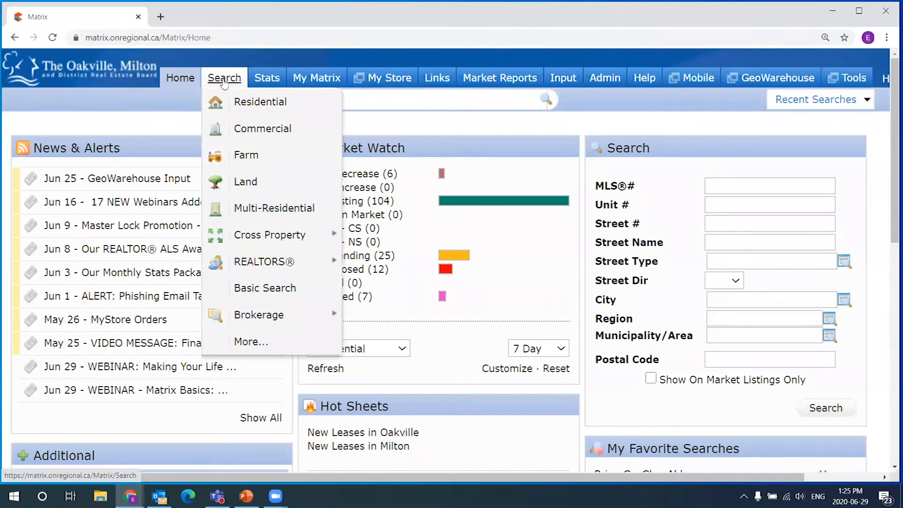
- Start a new Residential search and uncheck Active - CS so only Active status remains
click(269, 103)
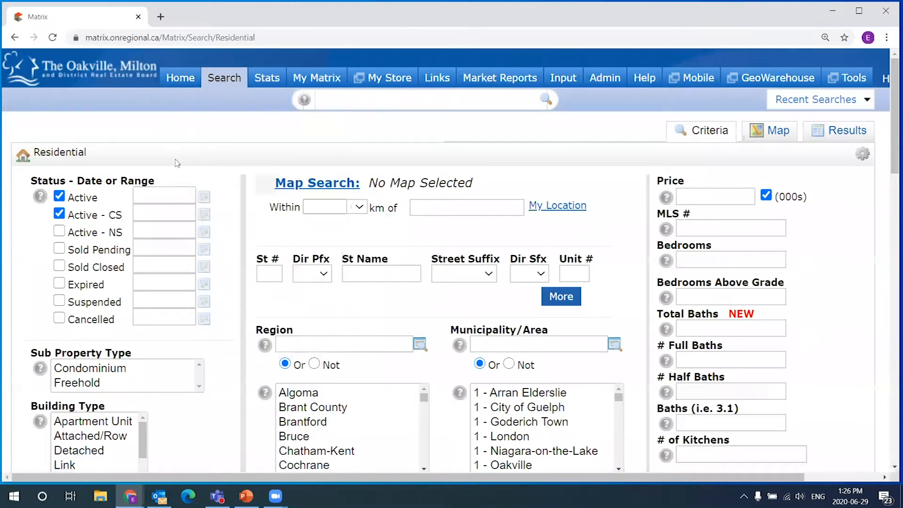
click(59, 213)
click(66, 215)
click(67, 215)
click(696, 195)
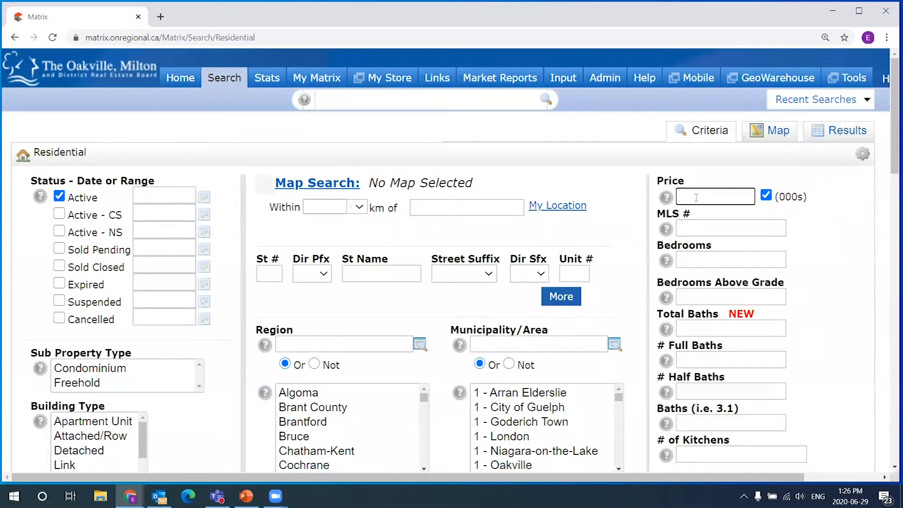
text(0)
click(824, 200)
drag(894, 110, 889, 124)
drag(696, 153, 674, 159)
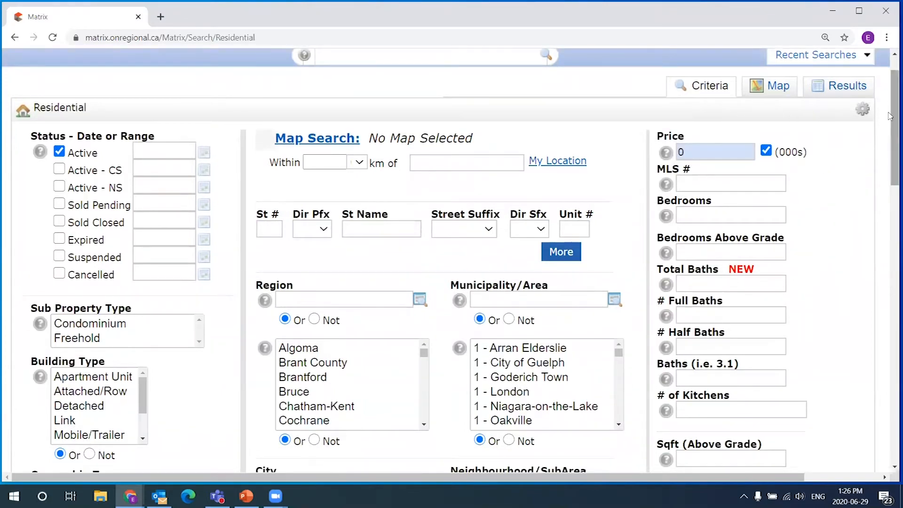
drag(890, 117, 870, 354)
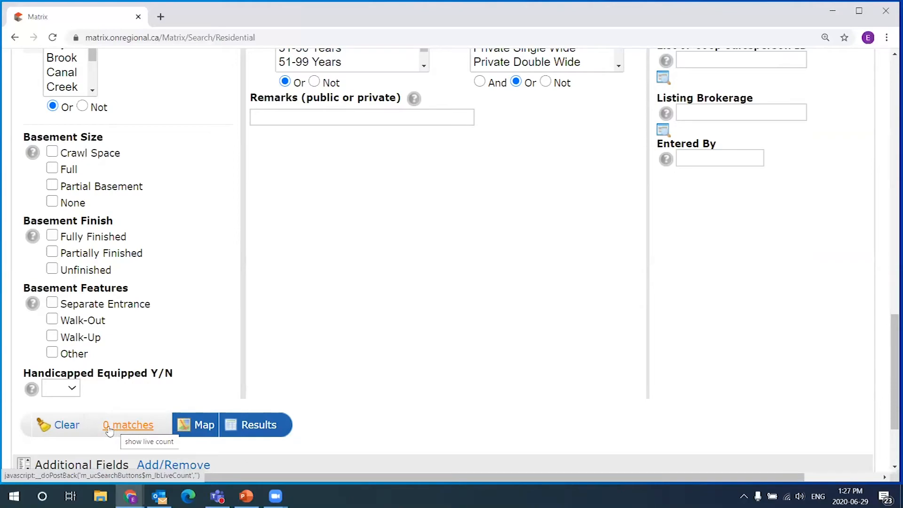
drag(893, 325, 889, 60)
double_click(699, 197)
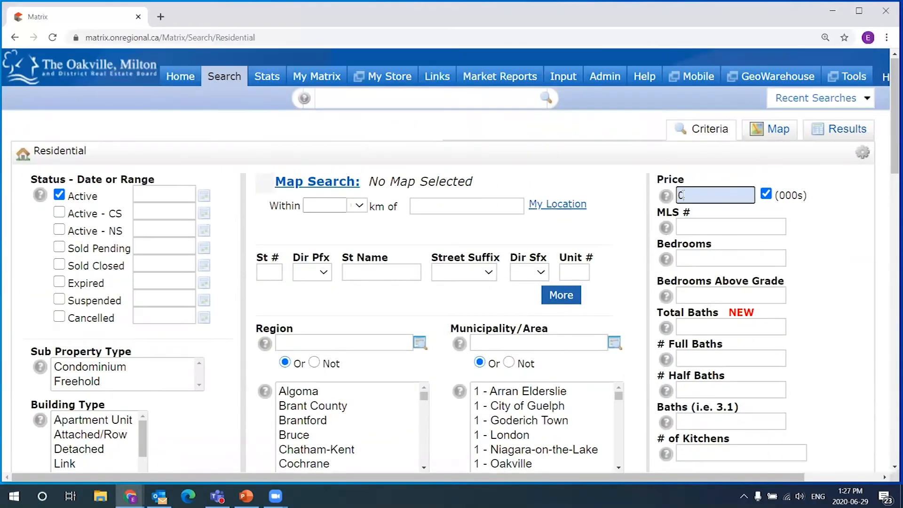
key(BackSpace)
click(722, 173)
- Switch the results to the Map view and pan toward Oakville and Mississauga
click(775, 133)
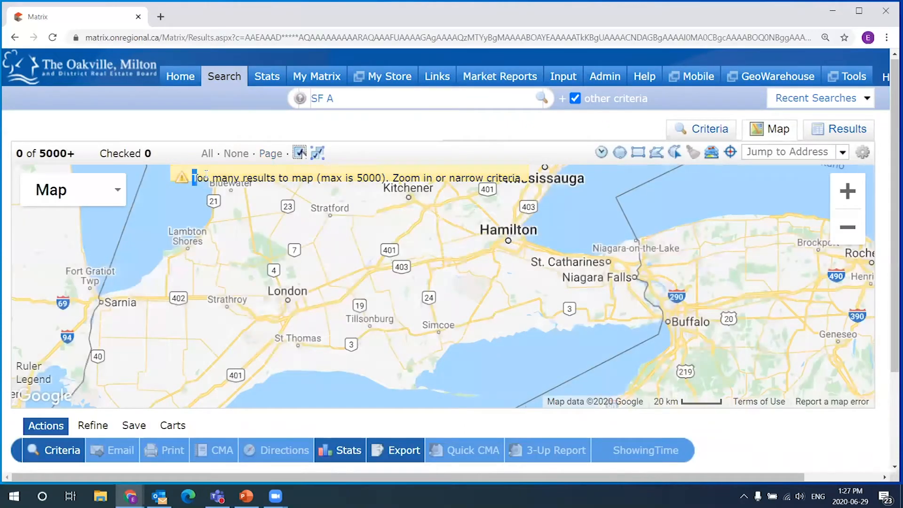
drag(206, 174, 383, 177)
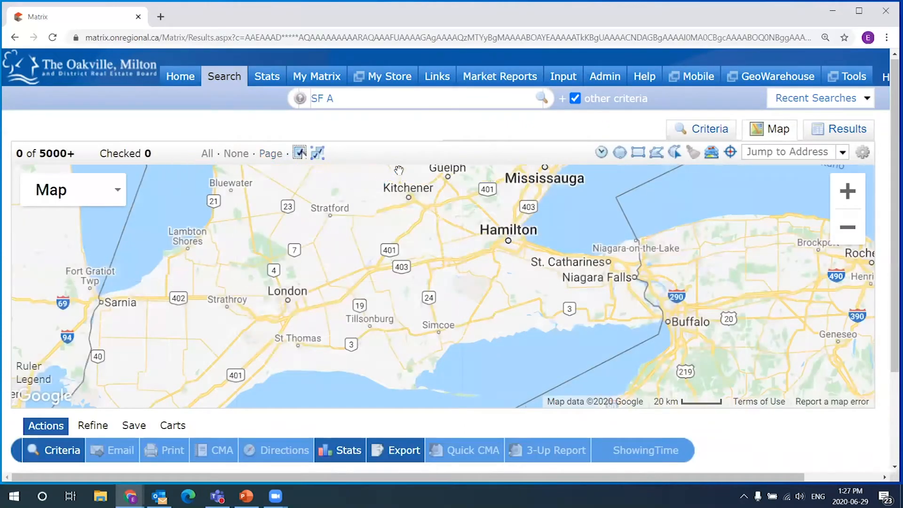
scroll(496, 207, up, 1)
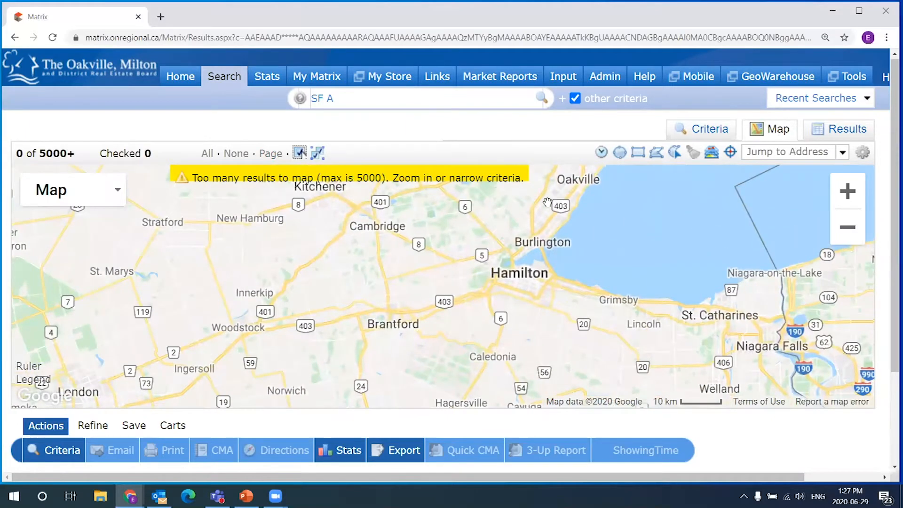
drag(547, 202, 448, 286)
scroll(434, 257, up, 1)
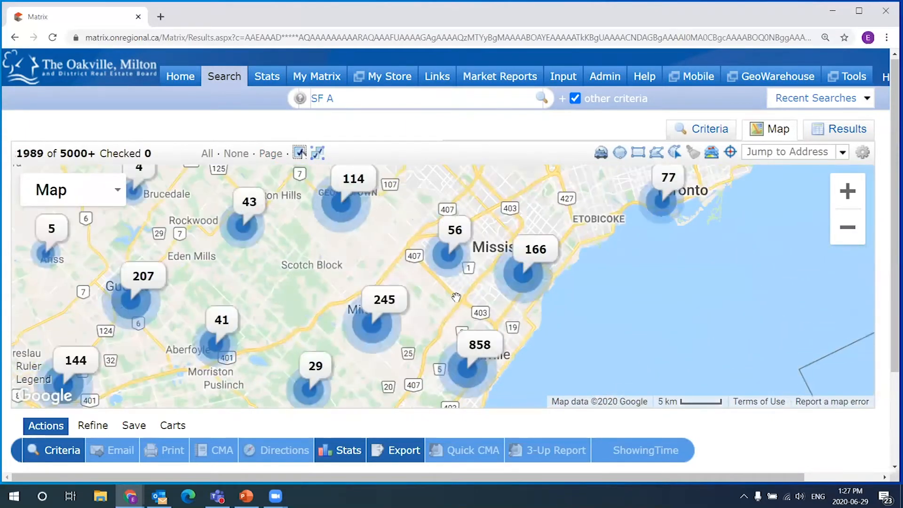
scroll(458, 295, up, 1)
drag(427, 270, 491, 227)
scroll(506, 265, up, 1)
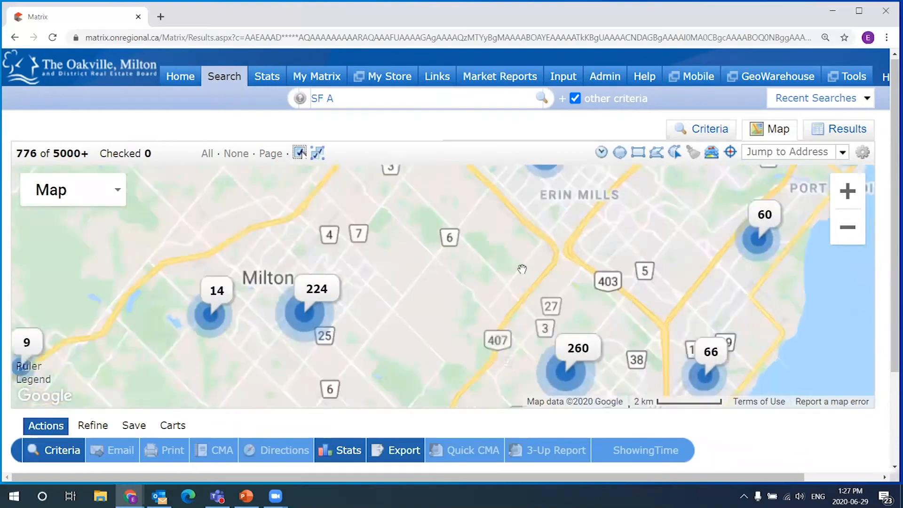
- Zoom into Oakville and centre the map on the Glen Abbey listings, showing 294 results
drag(552, 332, 502, 210)
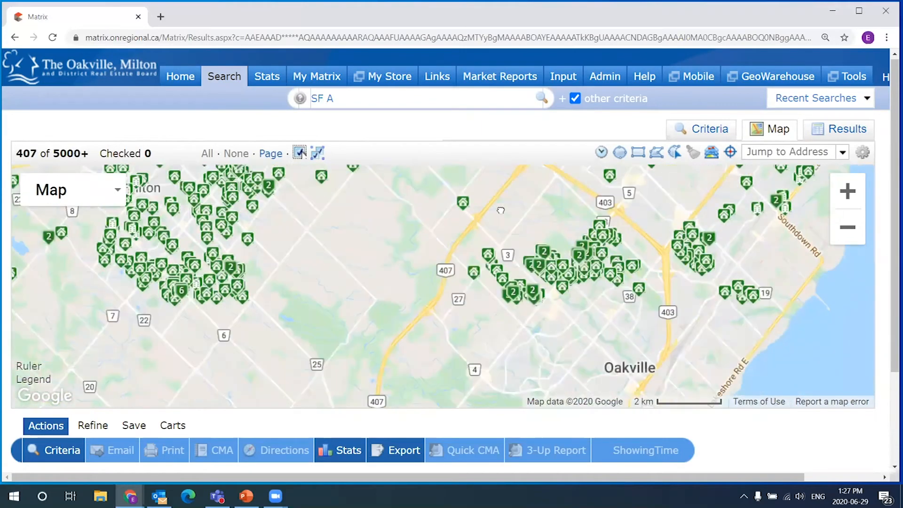
scroll(587, 348, up, 1)
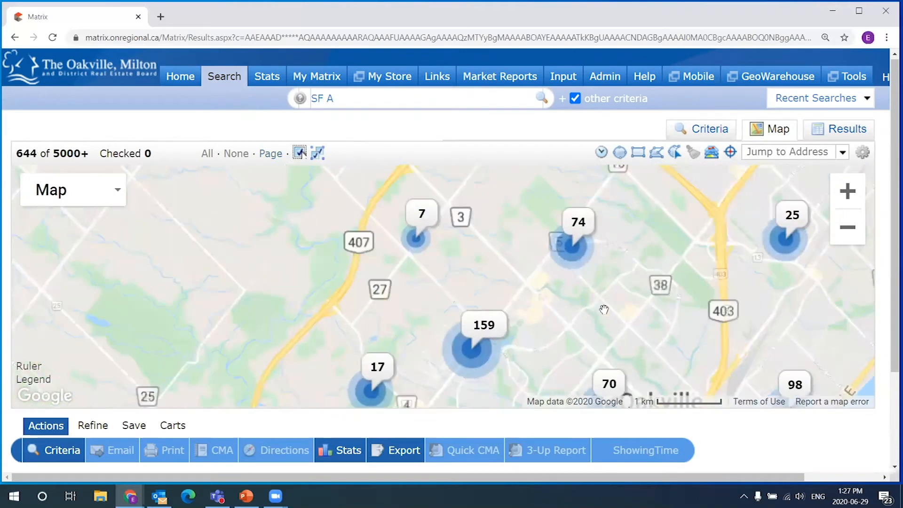
drag(498, 353, 475, 221)
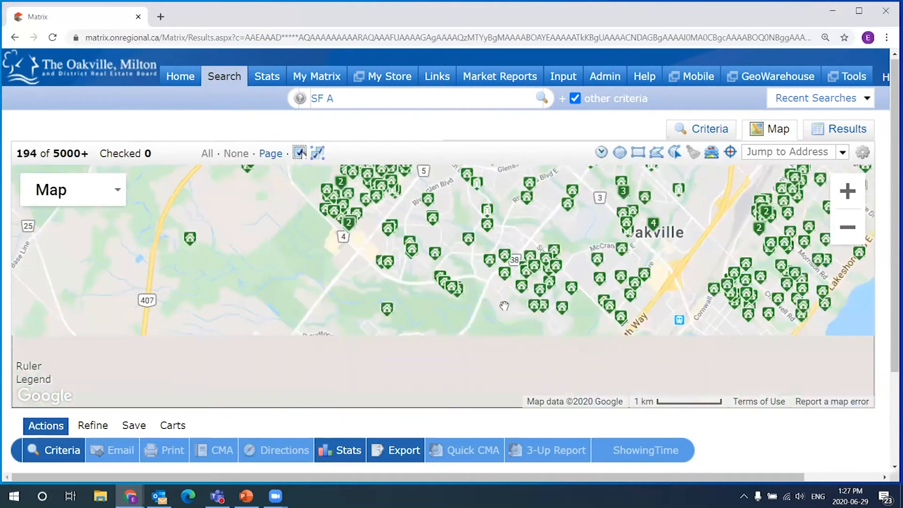
scroll(504, 303, up, 1)
scroll(519, 326, down, 1)
drag(513, 339, 494, 262)
scroll(493, 263, down, 1)
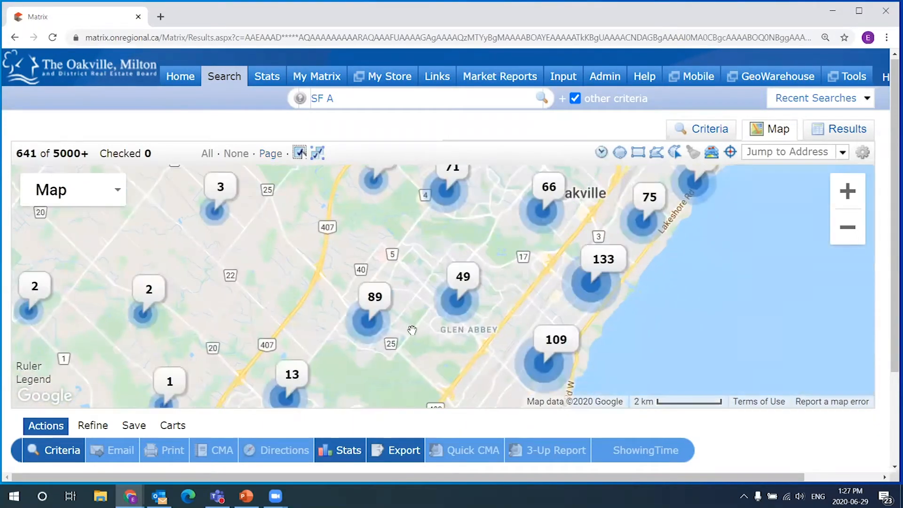
scroll(479, 337, up, 1)
scroll(478, 336, up, 1)
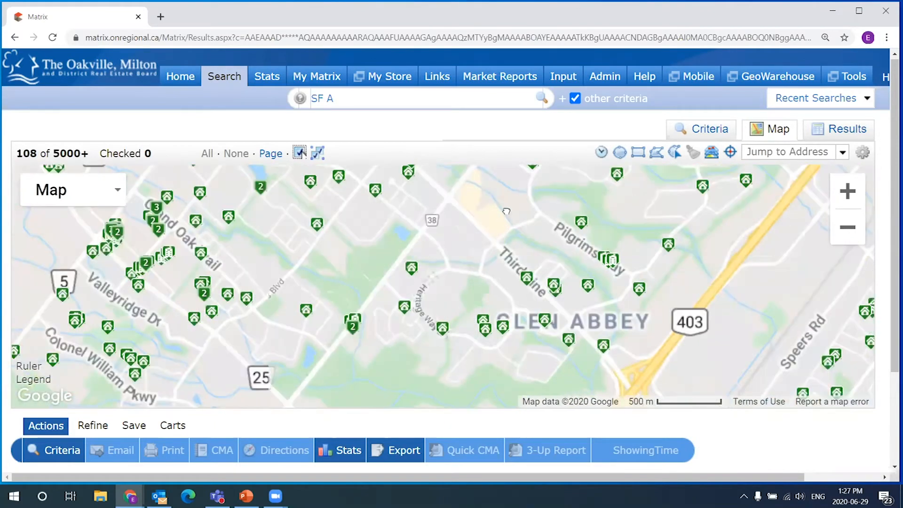
drag(479, 337, 487, 253)
scroll(487, 253, down, 1)
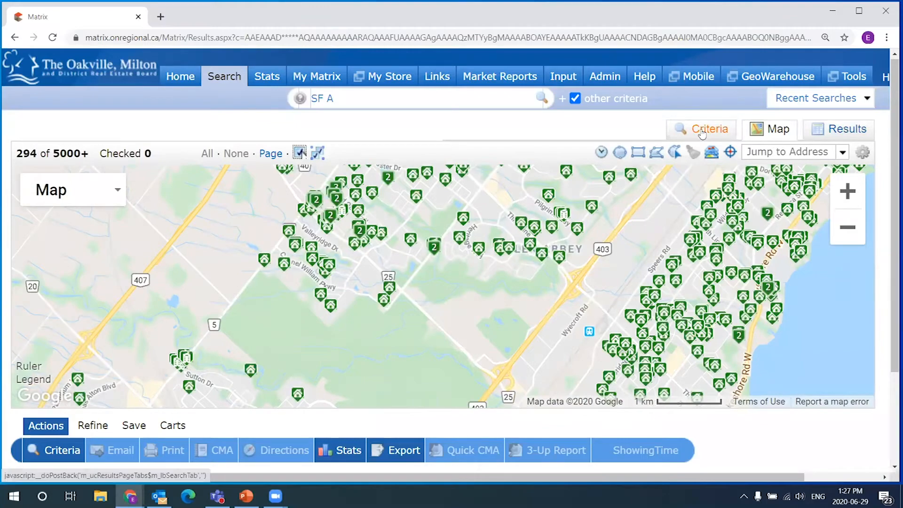
- Back on the Criteria form, enter 0 in the Price field
click(702, 132)
click(695, 194)
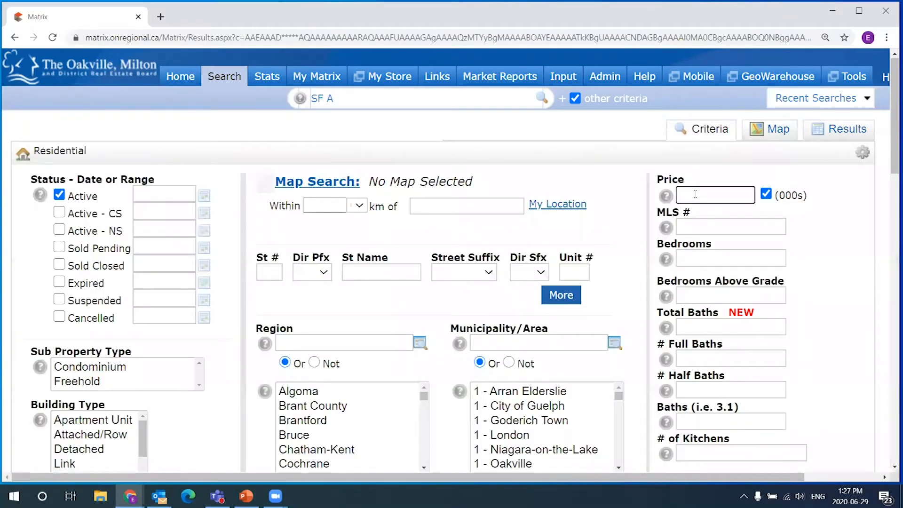
text(0)
click(714, 171)
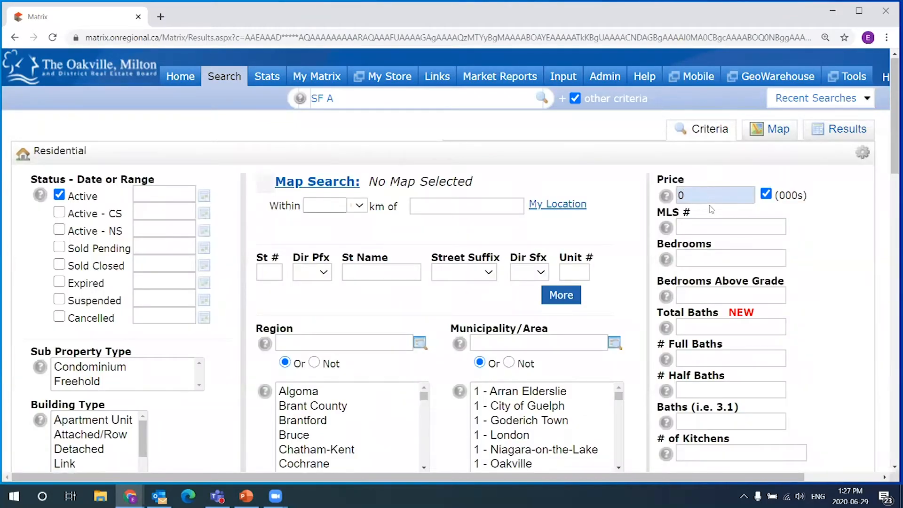
mouse_move(689, 202)
click(778, 132)
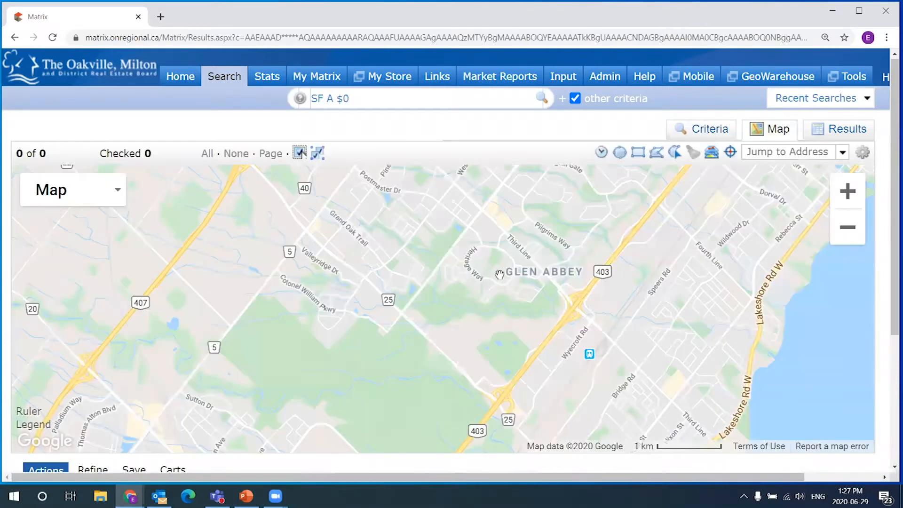
- Clear a stray text selection and pan the map out toward Milton
scroll(498, 274, up, 2)
scroll(498, 273, down, 2)
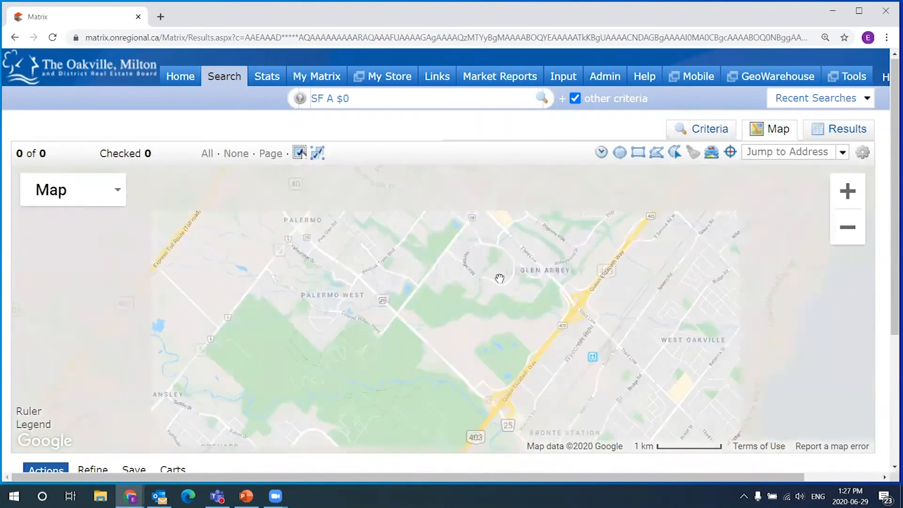
drag(66, 127, 66, 162)
click(65, 163)
drag(520, 241, 510, 273)
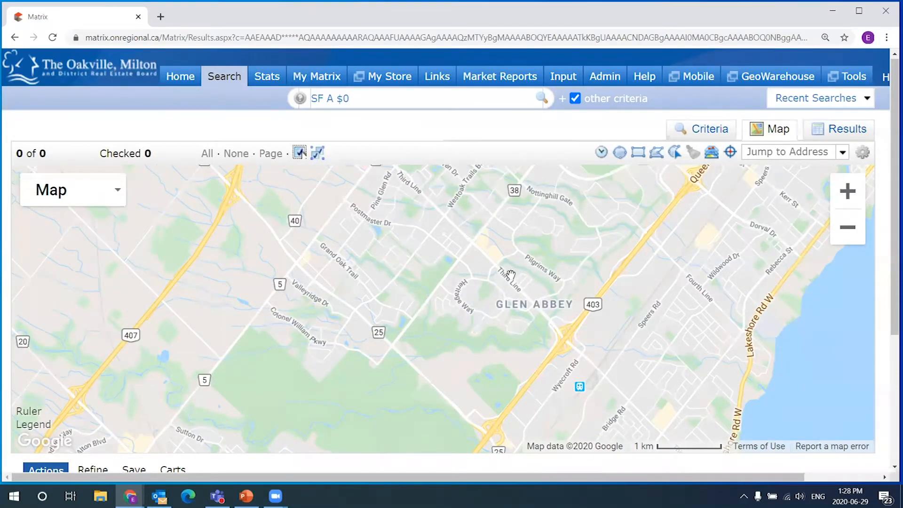
scroll(544, 258, down, 1)
scroll(545, 259, down, 1)
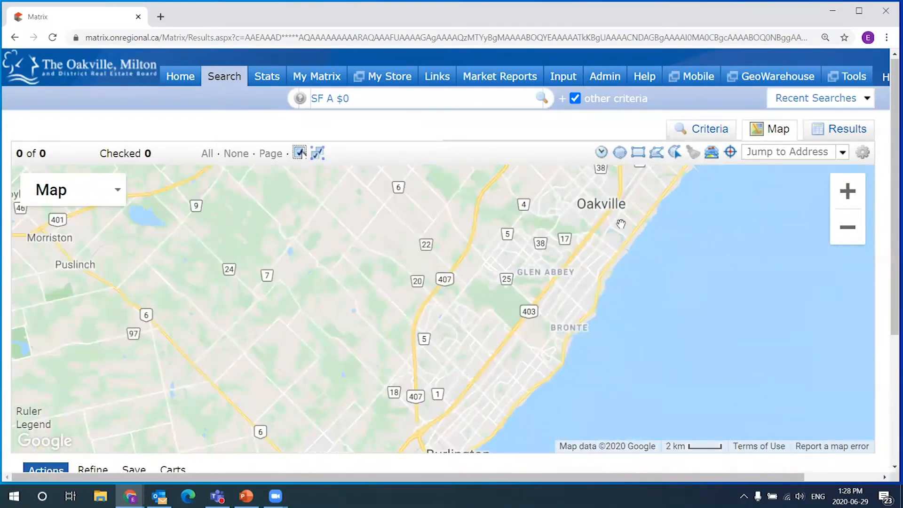
drag(650, 230, 507, 323)
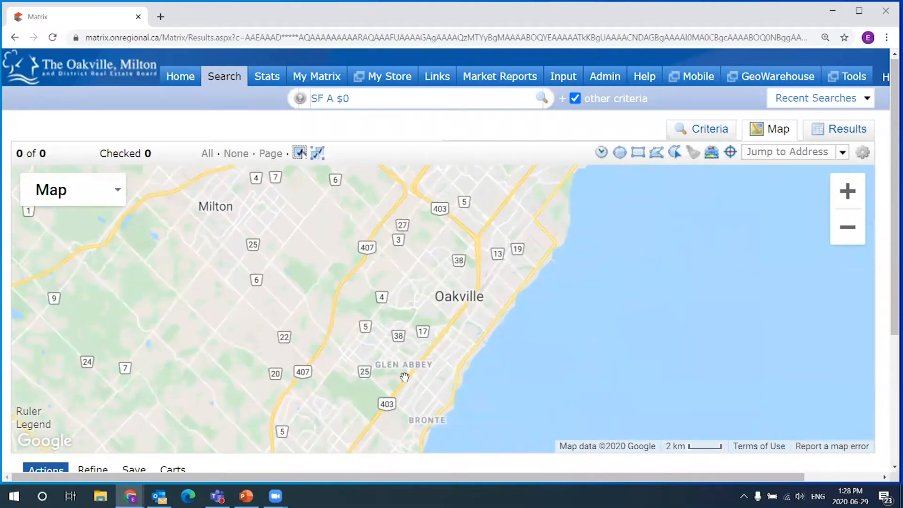
- Zoom back in and recentre the empty 0-result map on Glen Abbey
scroll(405, 378, up, 1)
drag(373, 315, 453, 280)
scroll(453, 281, up, 1)
drag(466, 345, 483, 274)
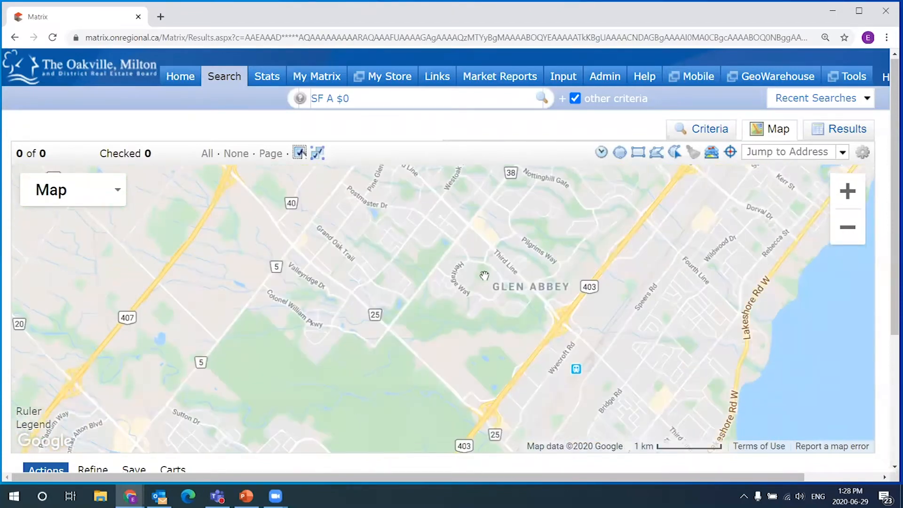
scroll(501, 258, up, 1)
scroll(474, 220, down, 1)
drag(472, 226, 493, 290)
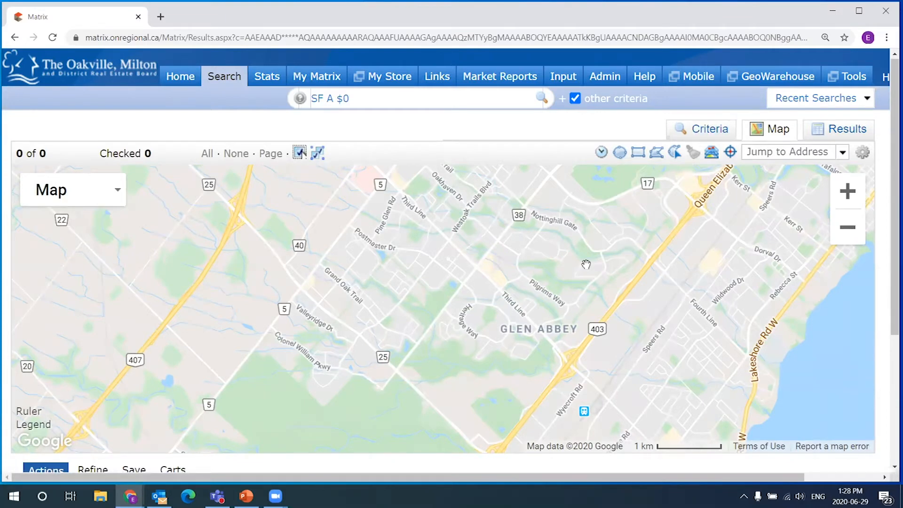
drag(554, 266, 551, 245)
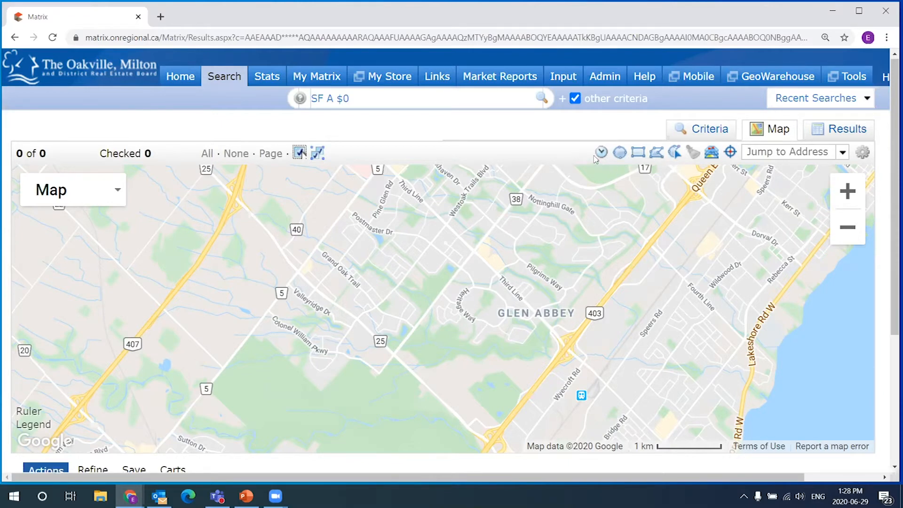
click(644, 157)
drag(605, 198, 437, 262)
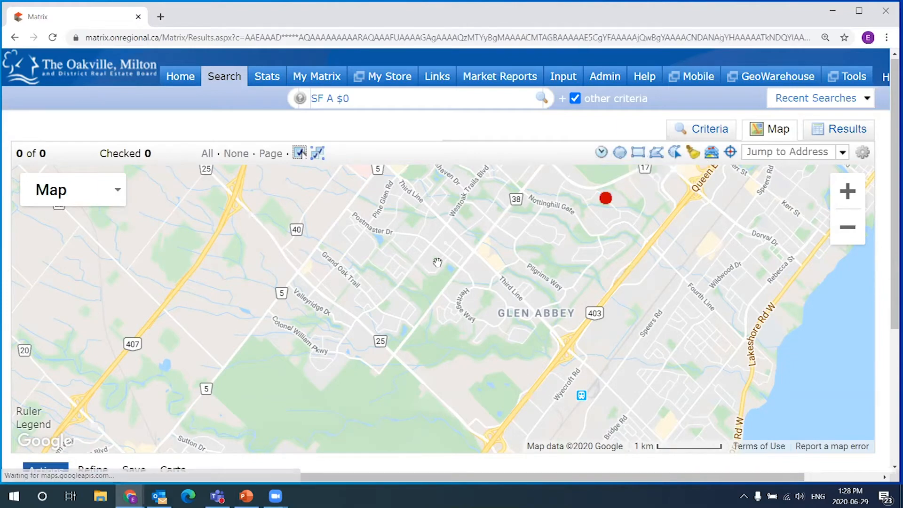
click(605, 200)
click(547, 225)
click(638, 152)
drag(358, 233, 511, 281)
drag(634, 303, 668, 316)
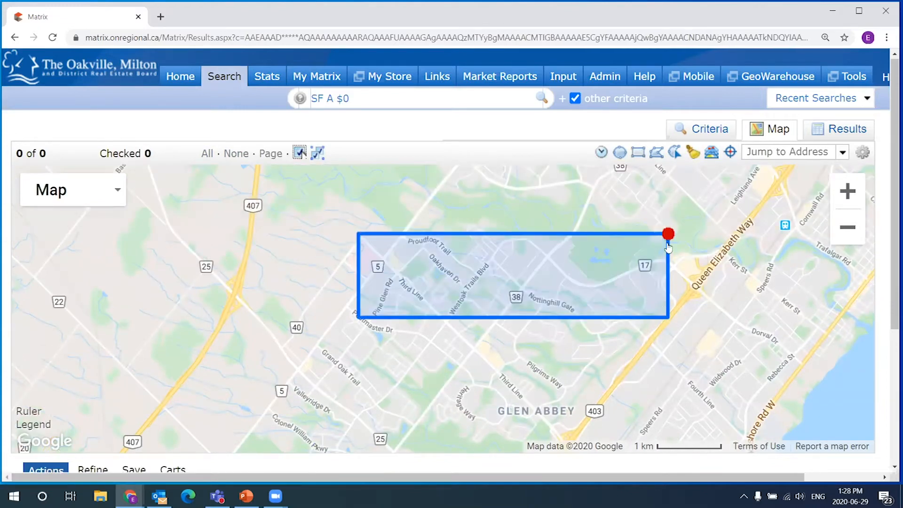
click(669, 232)
click(611, 237)
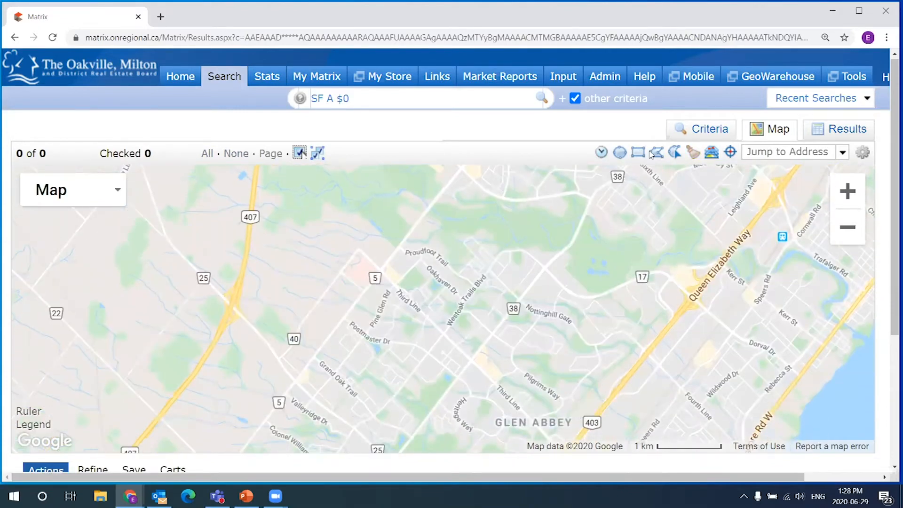
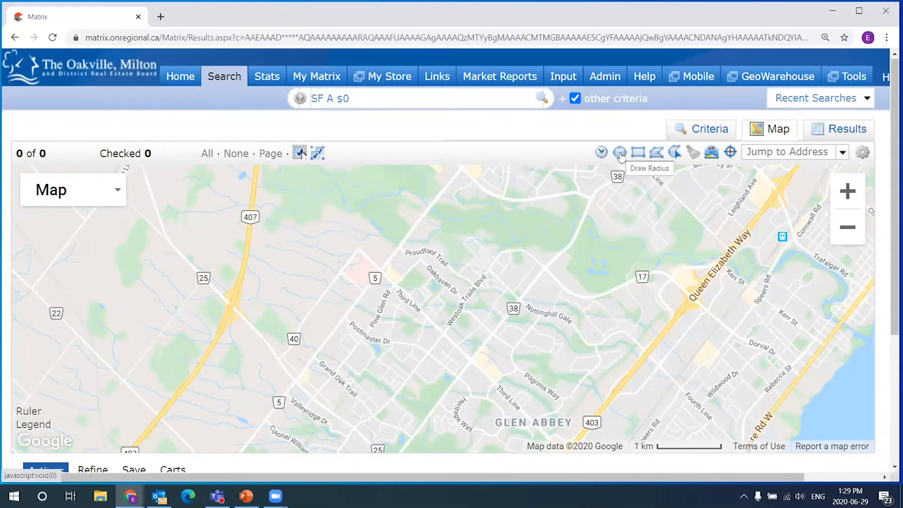
- Draw a 1.73 km radius circle centred near Westoak Trails Blvd and review its shape options
click(621, 153)
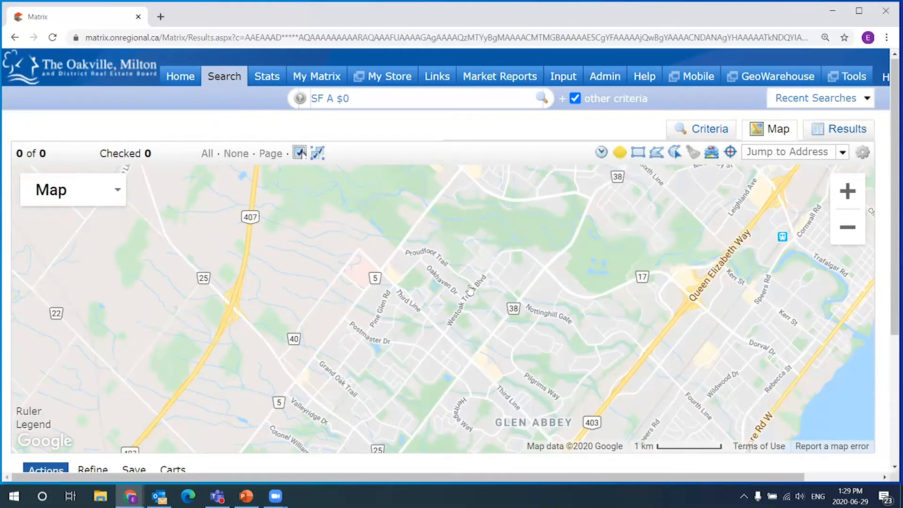
drag(445, 301, 557, 294)
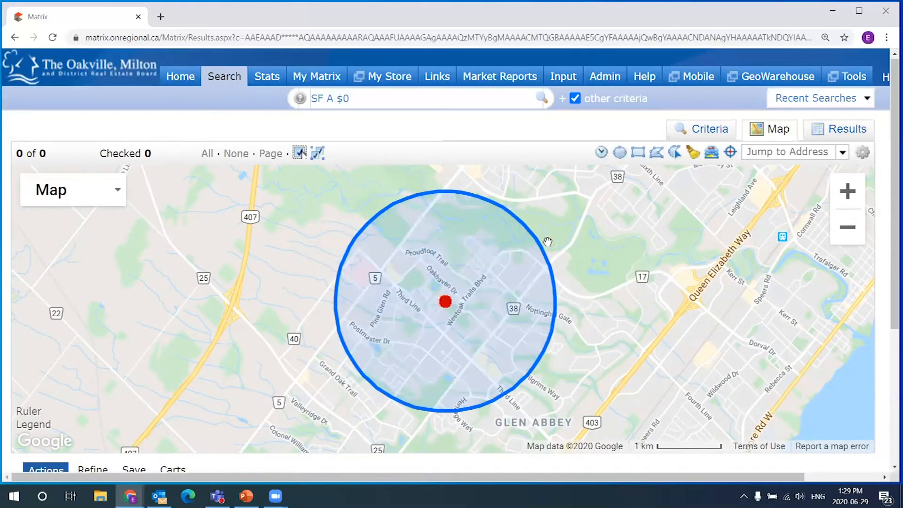
click(440, 332)
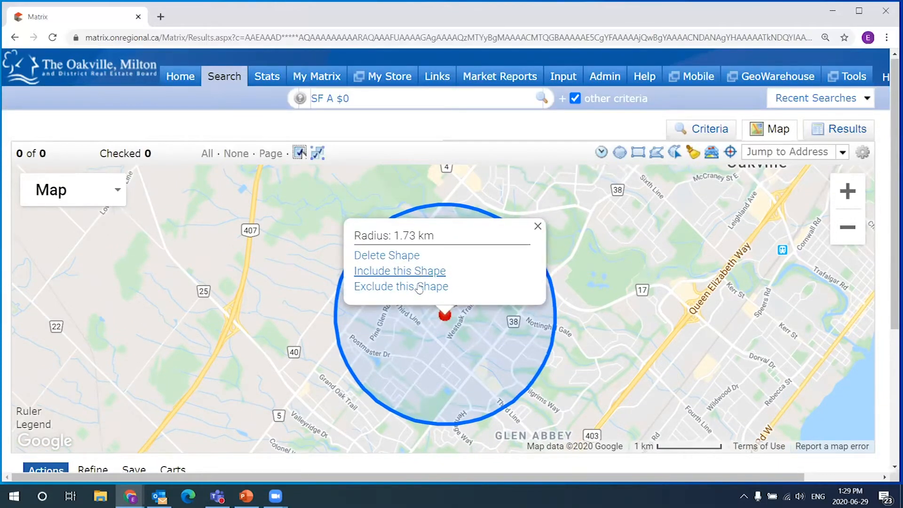
click(539, 225)
click(447, 319)
drag(606, 312, 598, 291)
scroll(612, 271, down, 1)
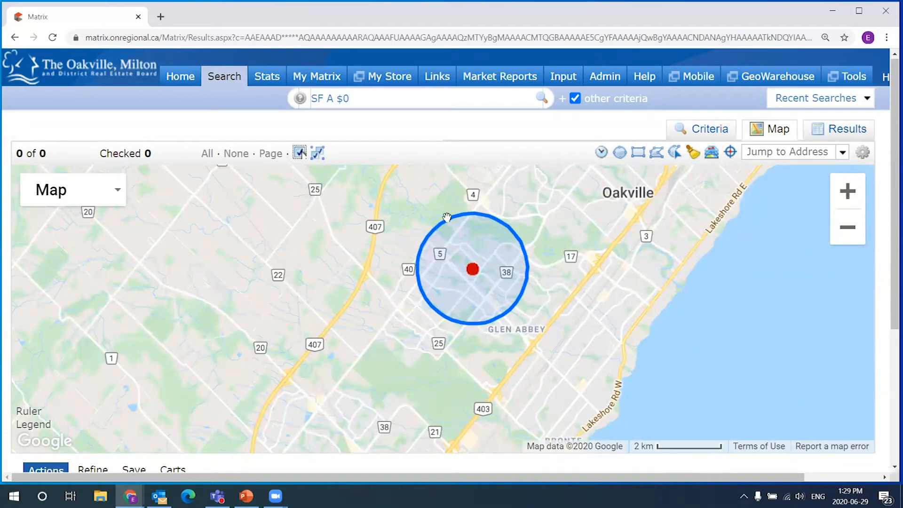
- Clear the 0 from the Price field on the Criteria form and return to the map
click(712, 132)
double_click(678, 195)
key(Delete)
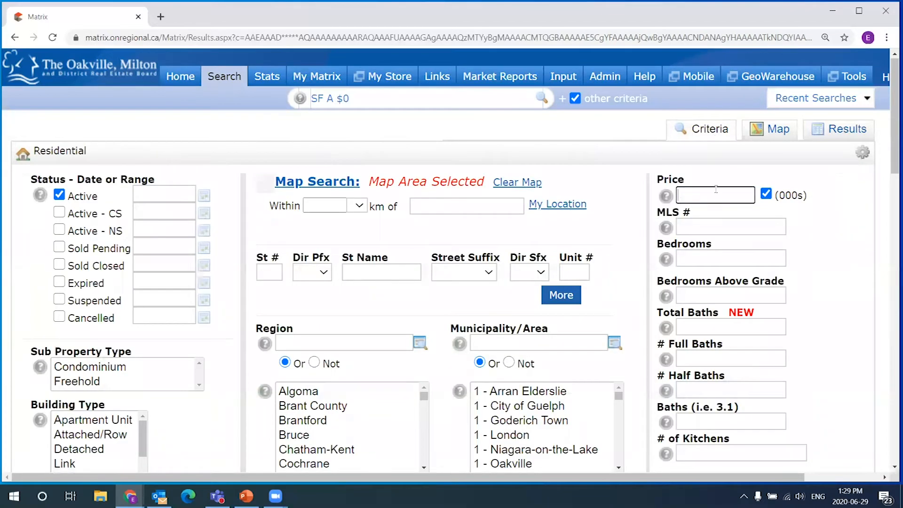
click(773, 130)
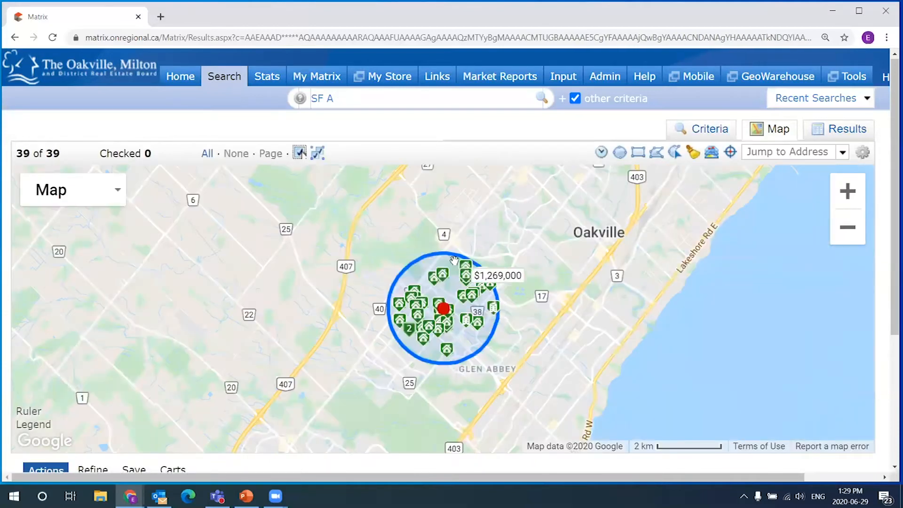
- Pan and zoom around the circle to inspect the listing markers inside it
scroll(463, 348, up, 1)
drag(453, 208, 458, 253)
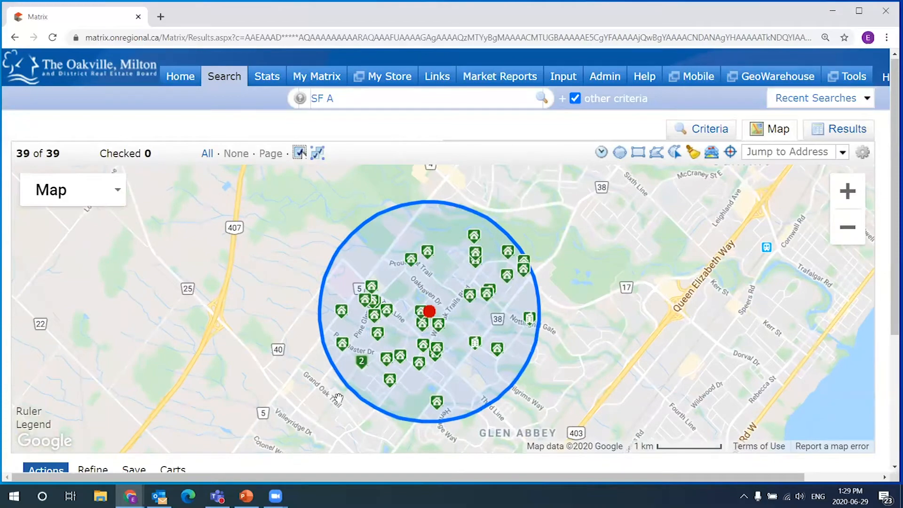
drag(561, 358, 588, 318)
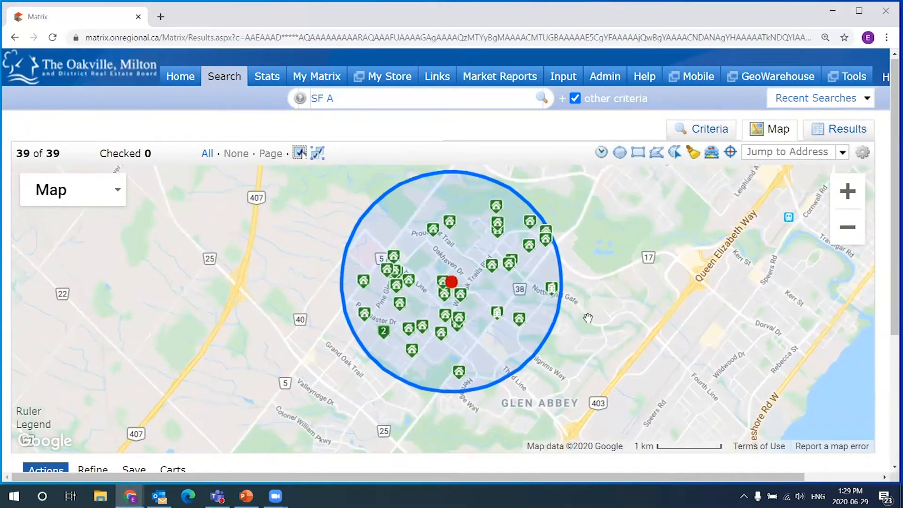
click(498, 225)
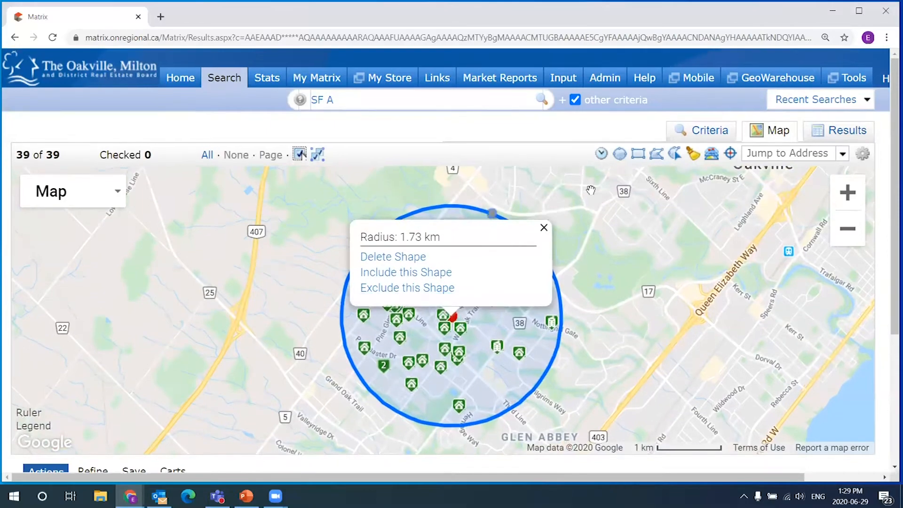
click(544, 227)
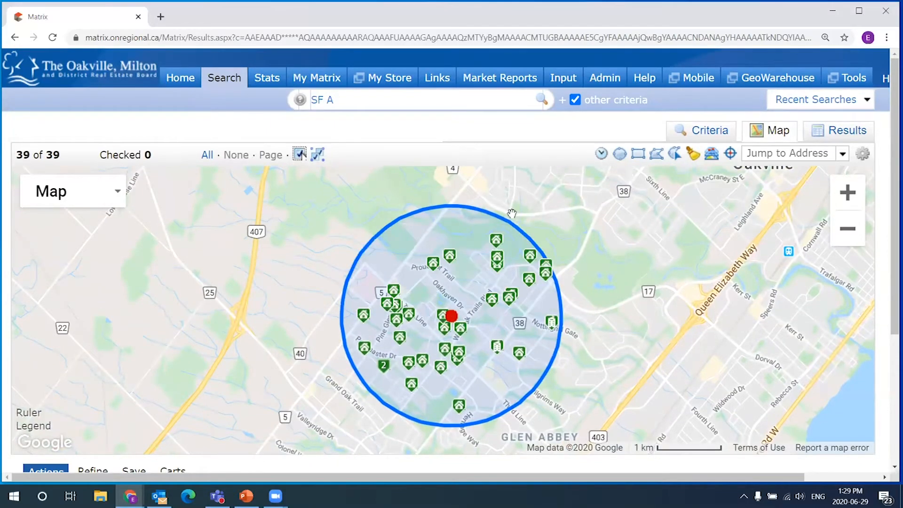
scroll(465, 263, up, 1)
scroll(478, 275, down, 1)
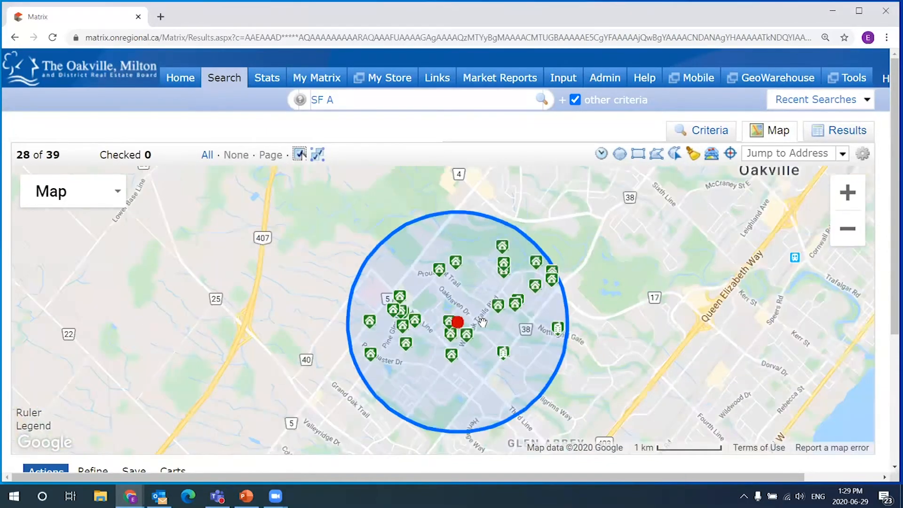
scroll(483, 322, up, 1)
drag(467, 292, 483, 234)
scroll(483, 235, down, 1)
scroll(497, 309, down, 1)
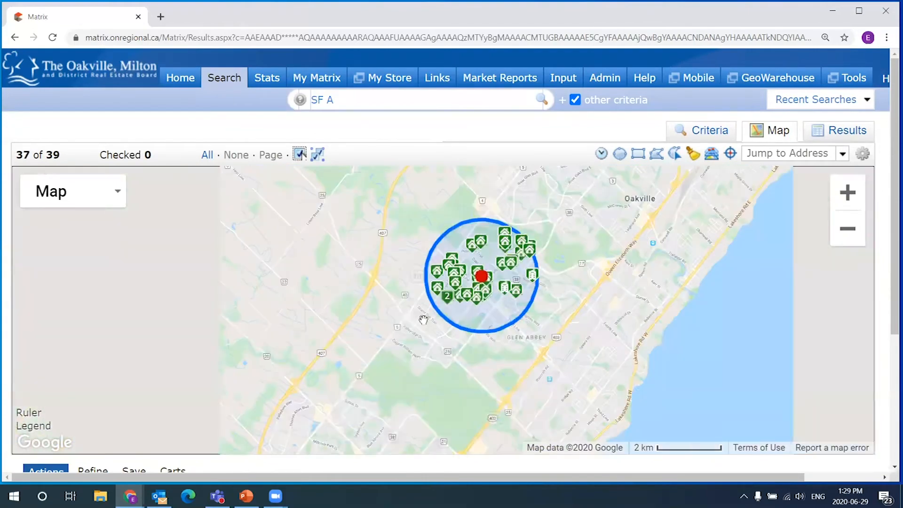
- Recheck the circle's shape options and recentre the map on the circle
click(500, 240)
click(575, 228)
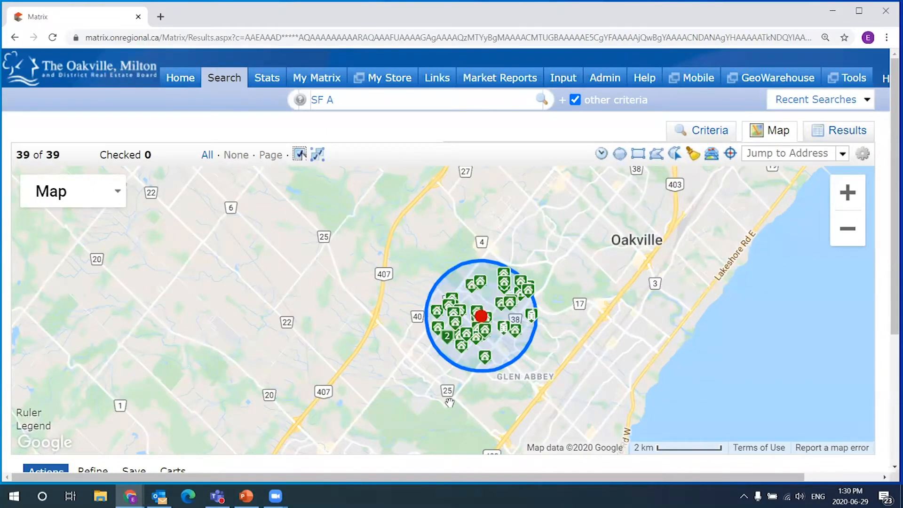
click(480, 337)
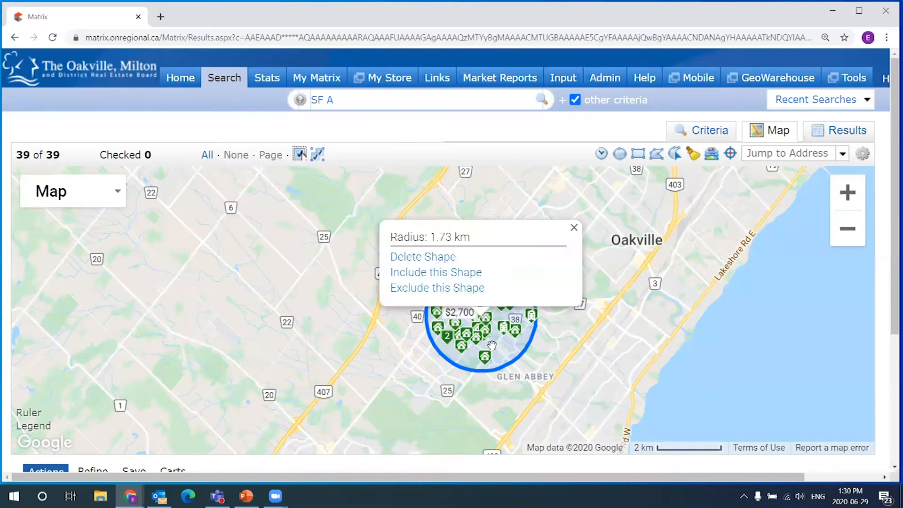
click(393, 323)
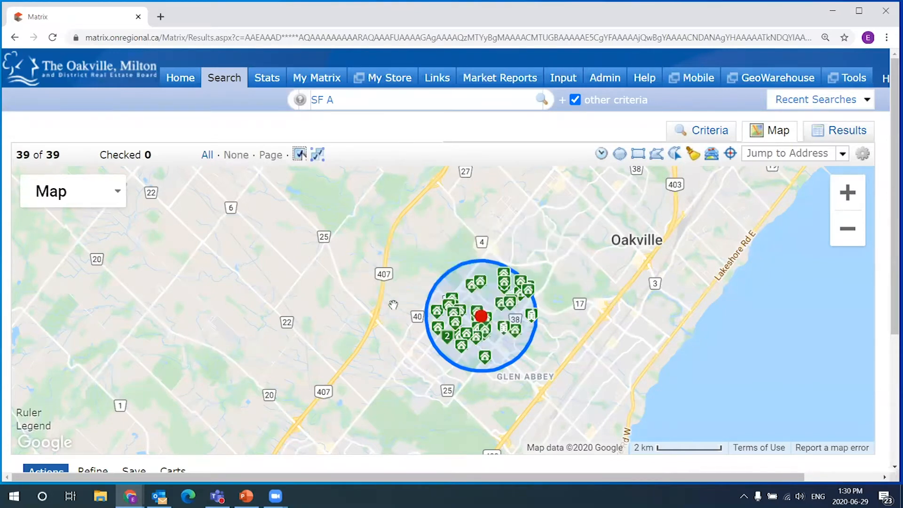
drag(543, 376, 542, 359)
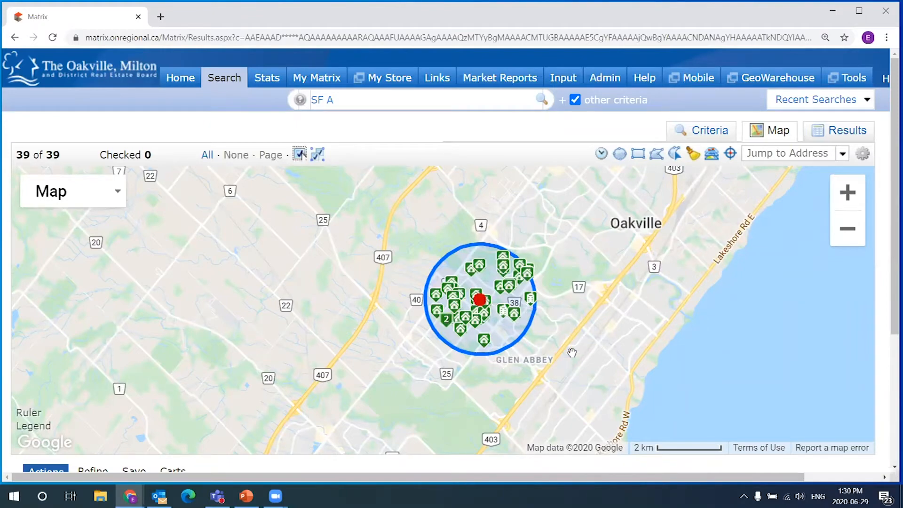
scroll(501, 362, up, 1)
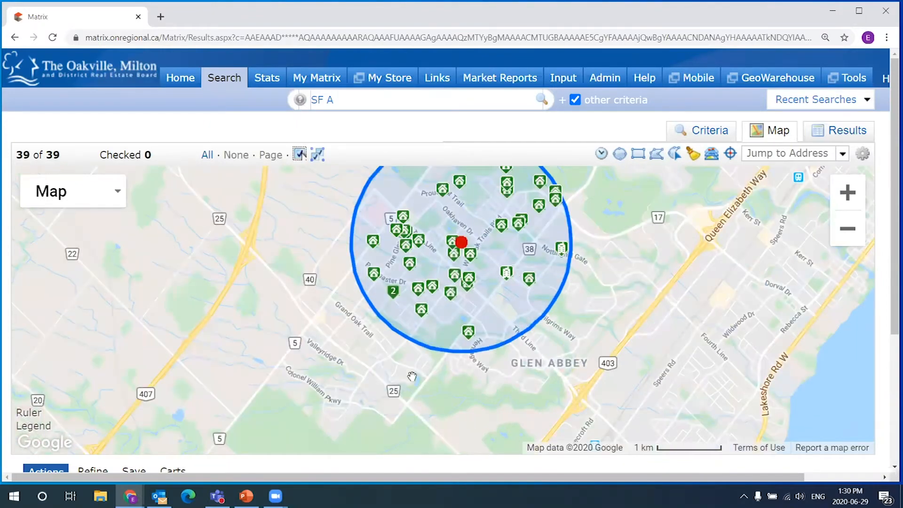
drag(439, 332, 440, 365)
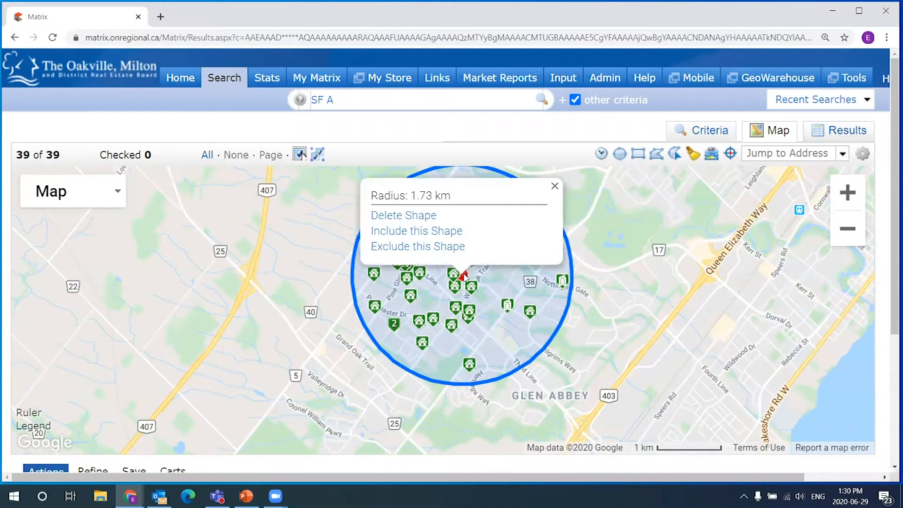
click(433, 254)
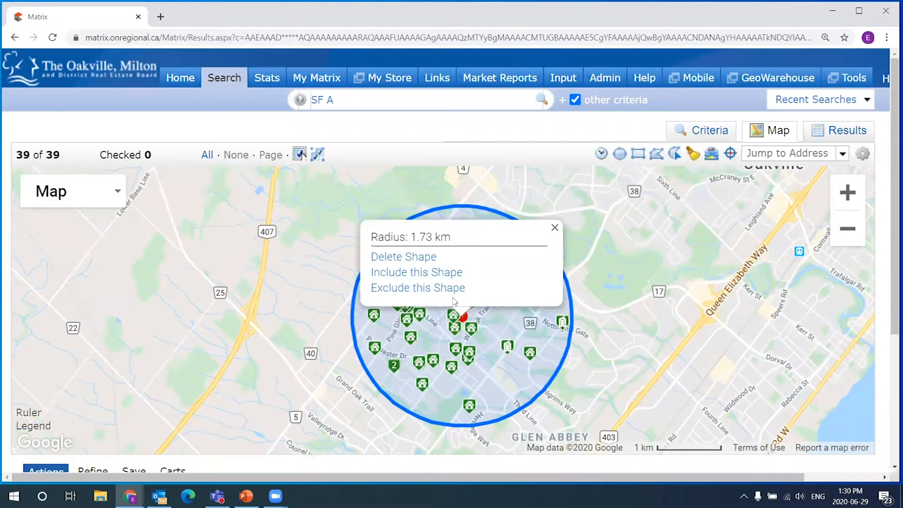
- Put 0 back into the Price field and return to the map
click(719, 133)
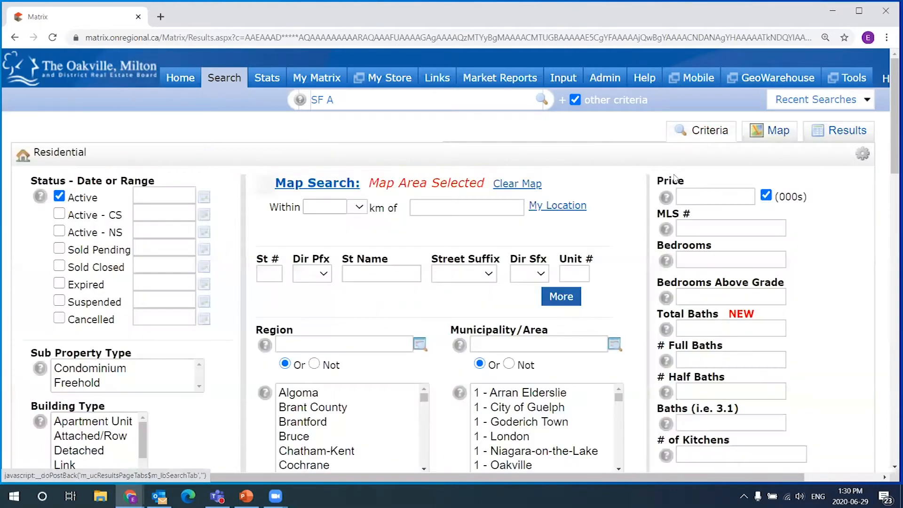
click(695, 200)
text(0)
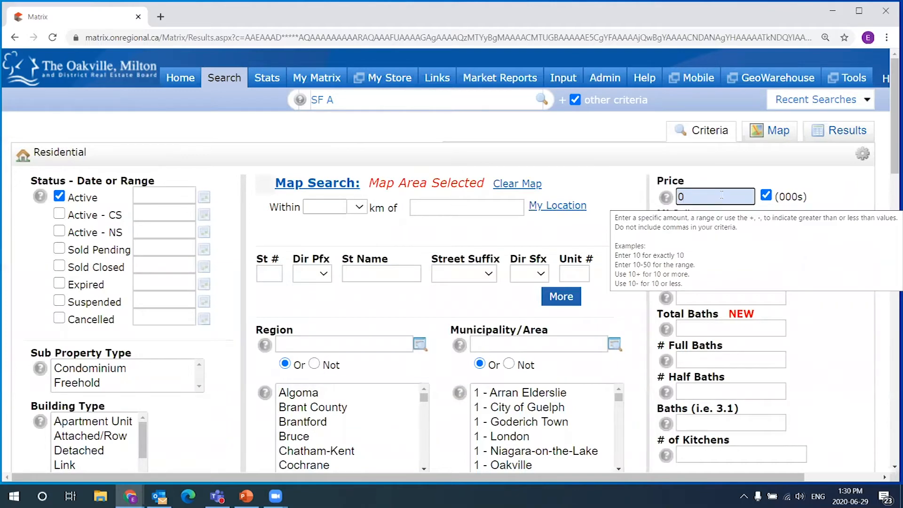
click(776, 131)
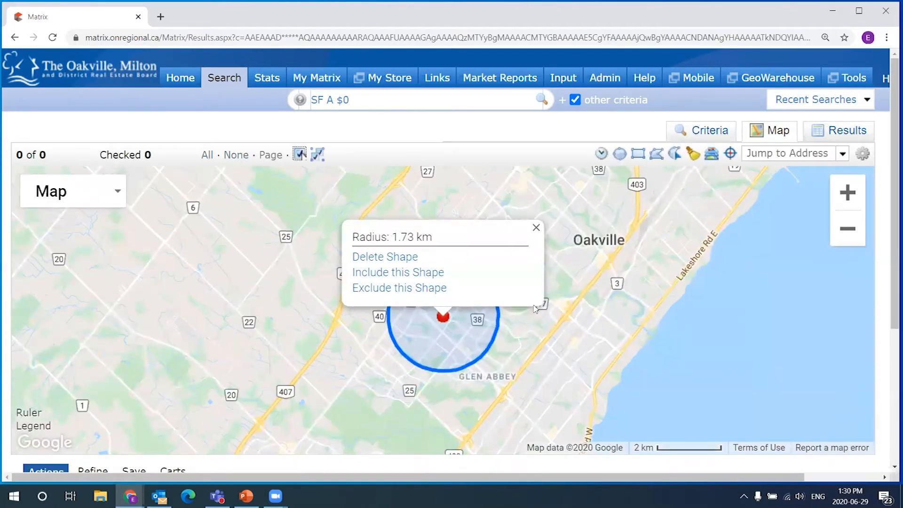
- Delete the radius circle from the Glen Abbey map and adjust the zoom
click(384, 259)
scroll(447, 266, up, 2)
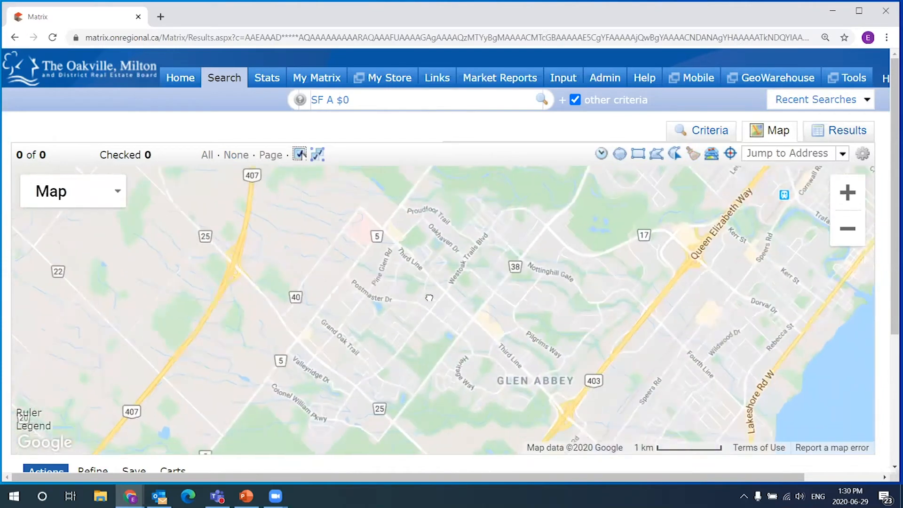
scroll(442, 273, up, 2)
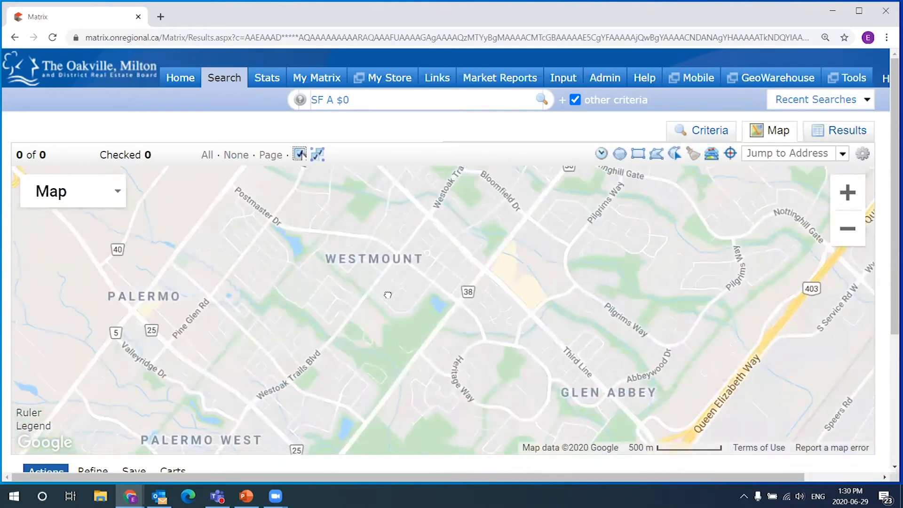
scroll(464, 269, down, 2)
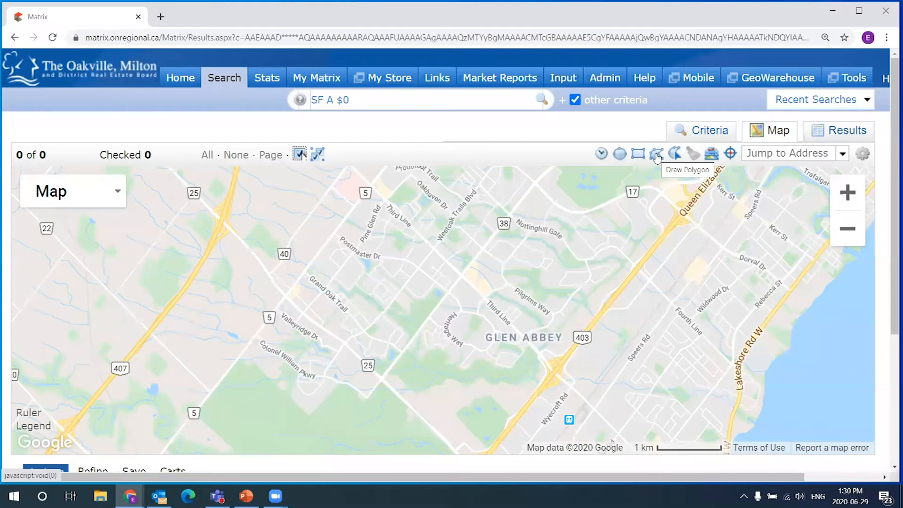
- Draw a two-part polygon over Glen Abbey from Pine Glen Rd to the QEW and back
click(657, 157)
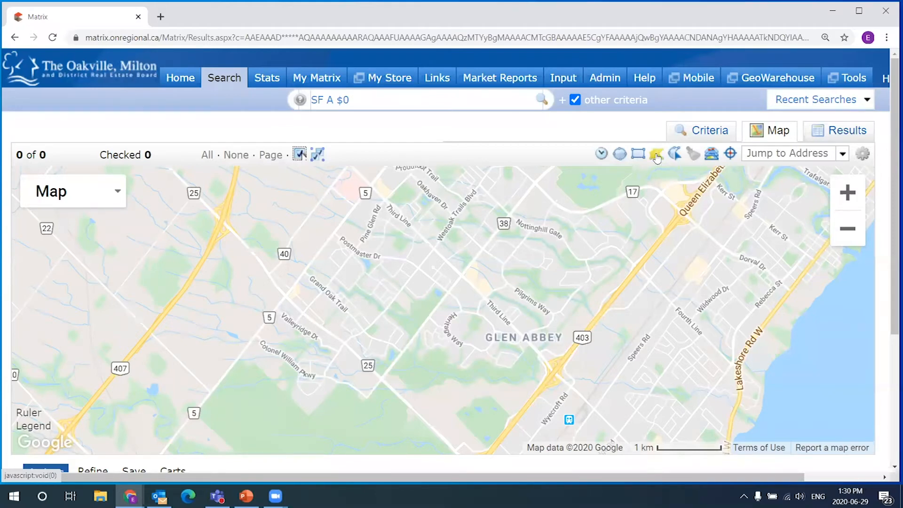
click(370, 185)
click(283, 299)
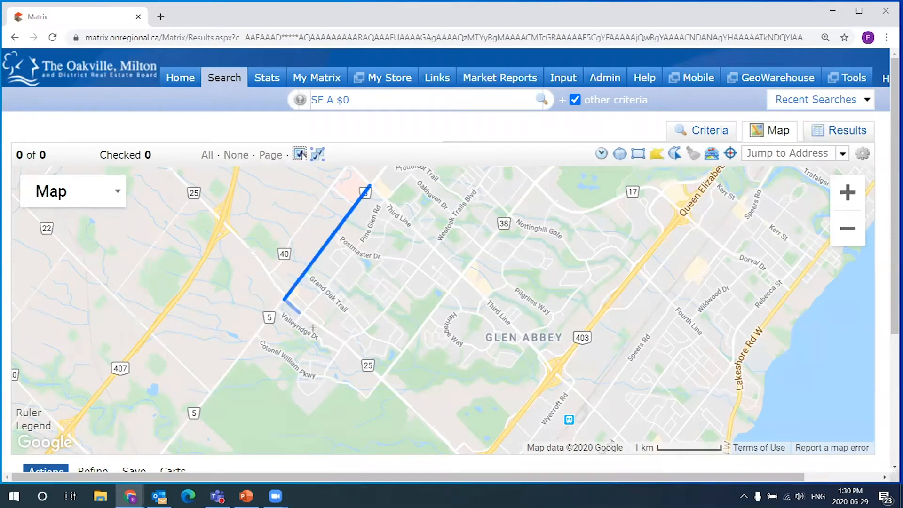
click(380, 379)
click(465, 275)
click(555, 370)
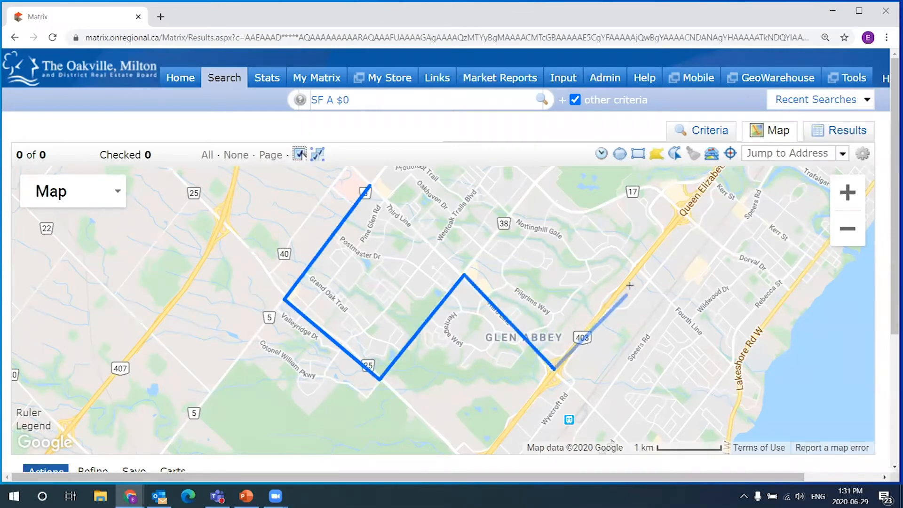
click(633, 268)
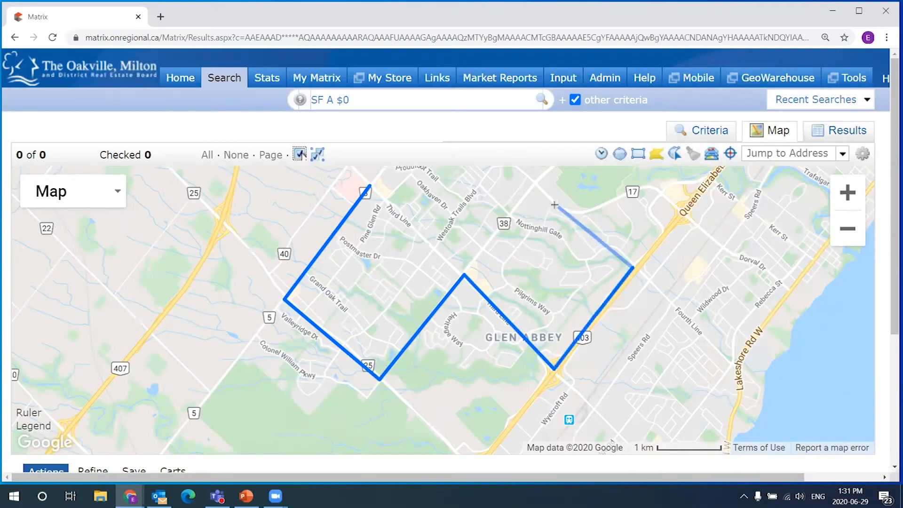
click(536, 185)
click(465, 274)
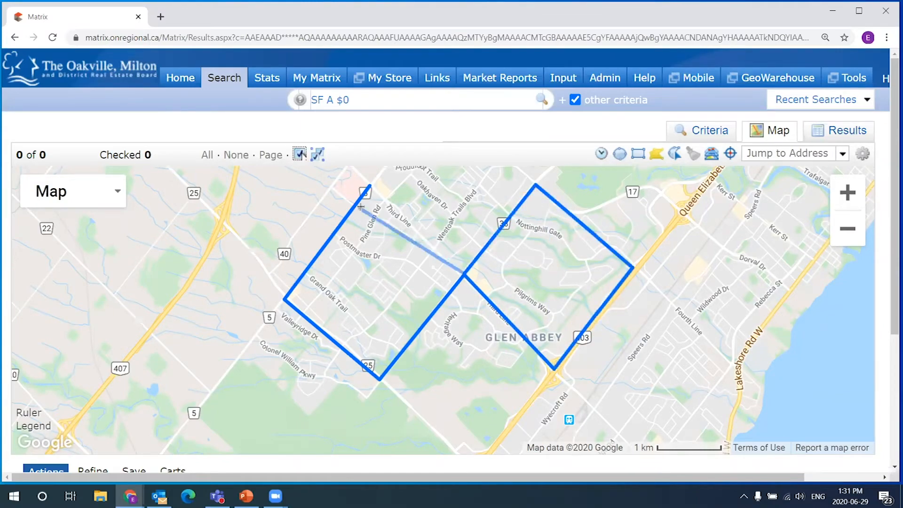
click(369, 186)
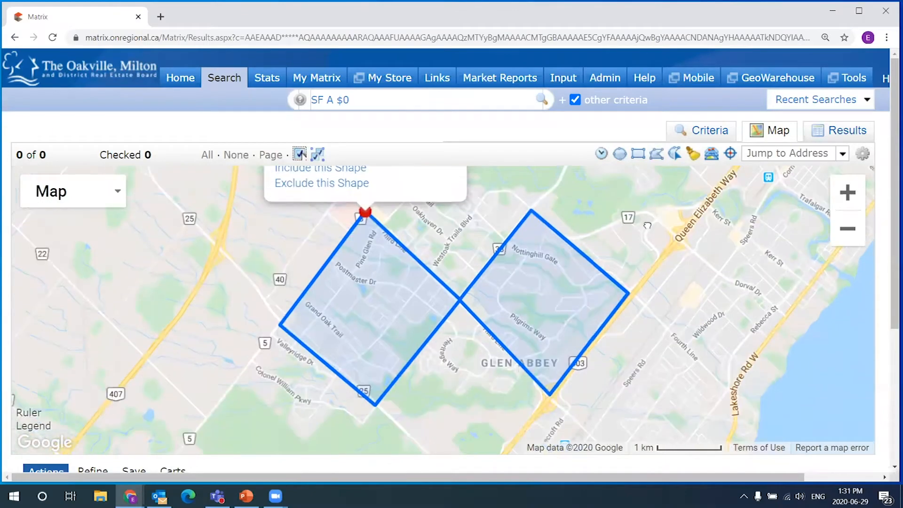
- Pan both polygons into view, then delete the drawn shapes from the map
drag(486, 224, 487, 306)
drag(679, 410, 678, 335)
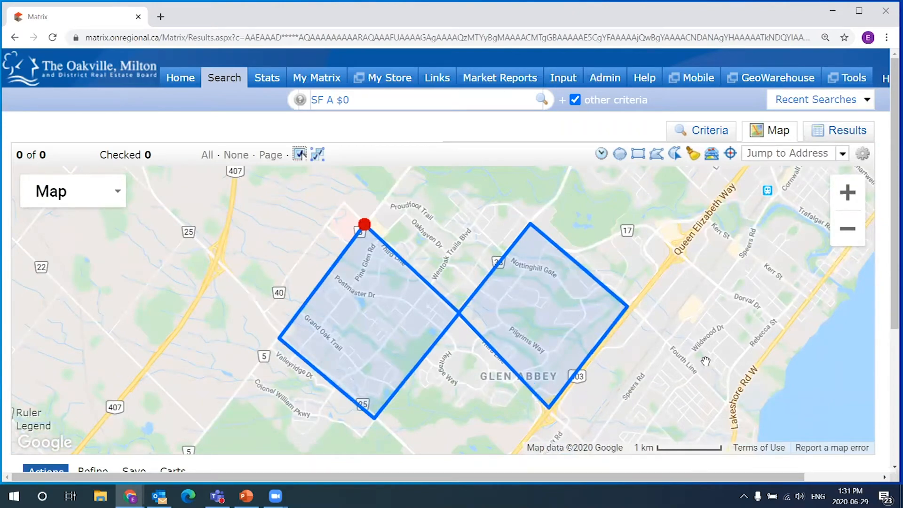
drag(711, 361, 709, 262)
drag(496, 383, 472, 490)
drag(472, 255, 478, 296)
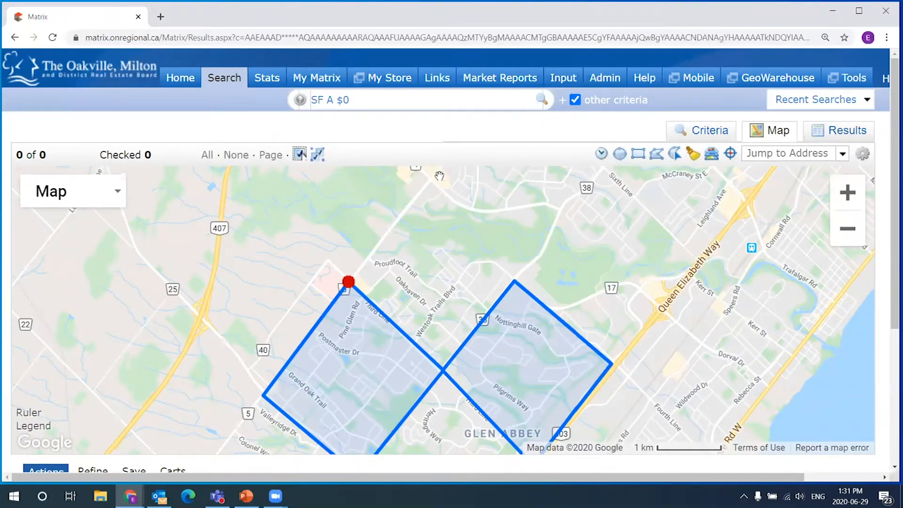
drag(415, 353, 422, 291)
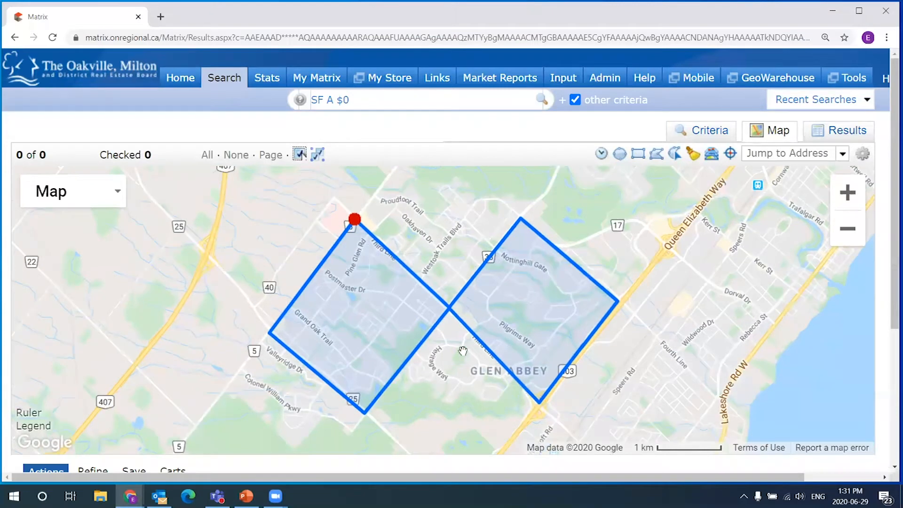
drag(427, 238, 414, 297)
click(341, 281)
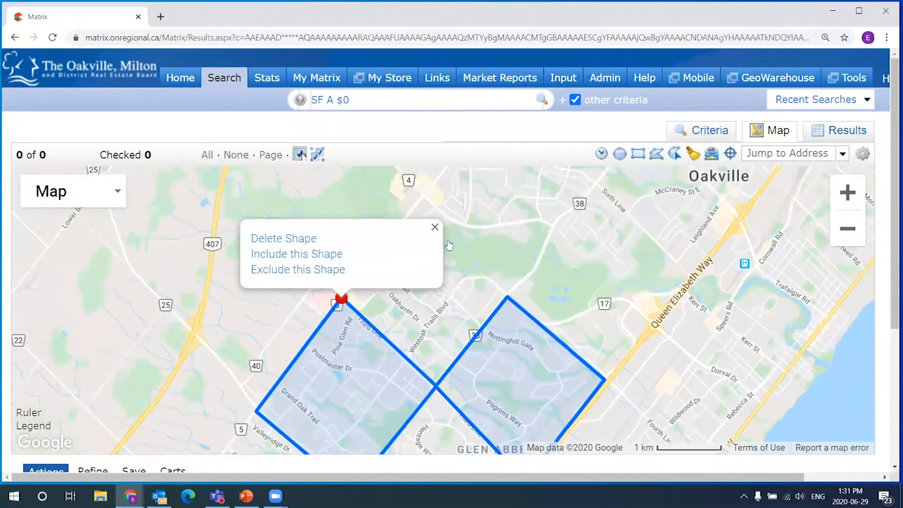
click(462, 284)
drag(452, 322, 455, 284)
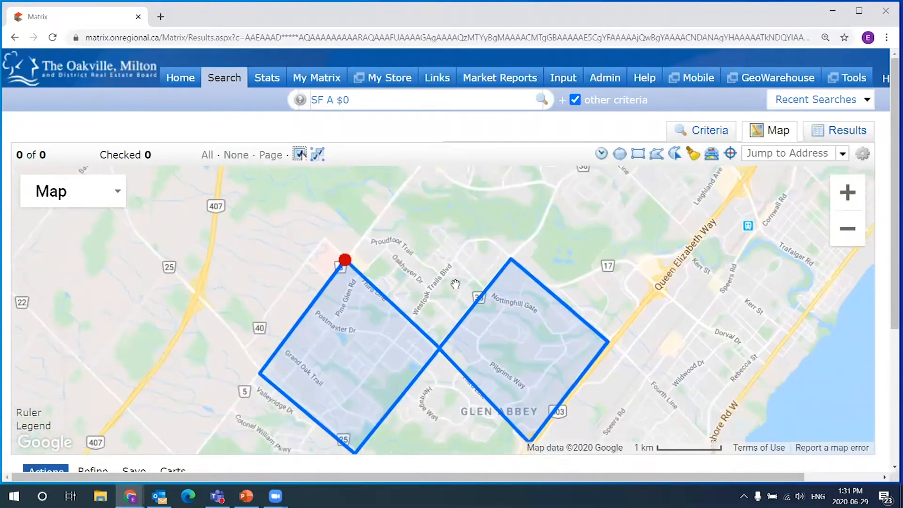
click(344, 246)
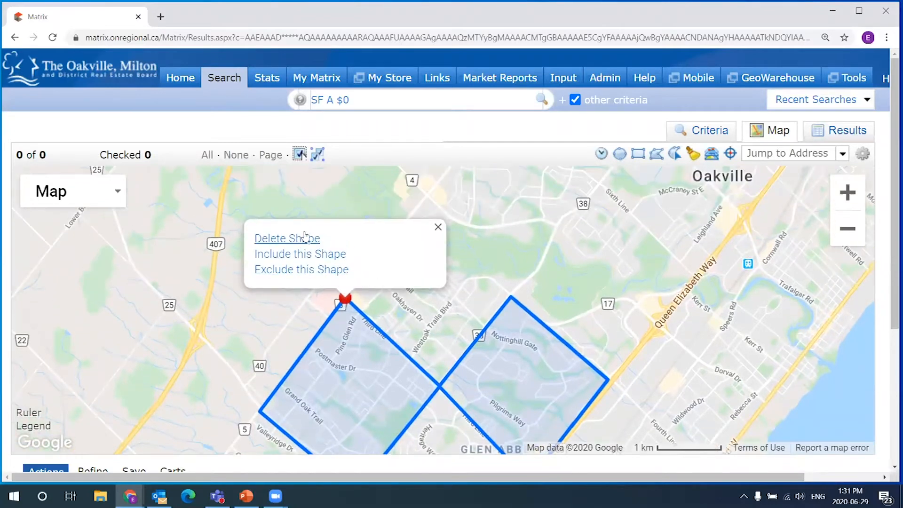
click(305, 237)
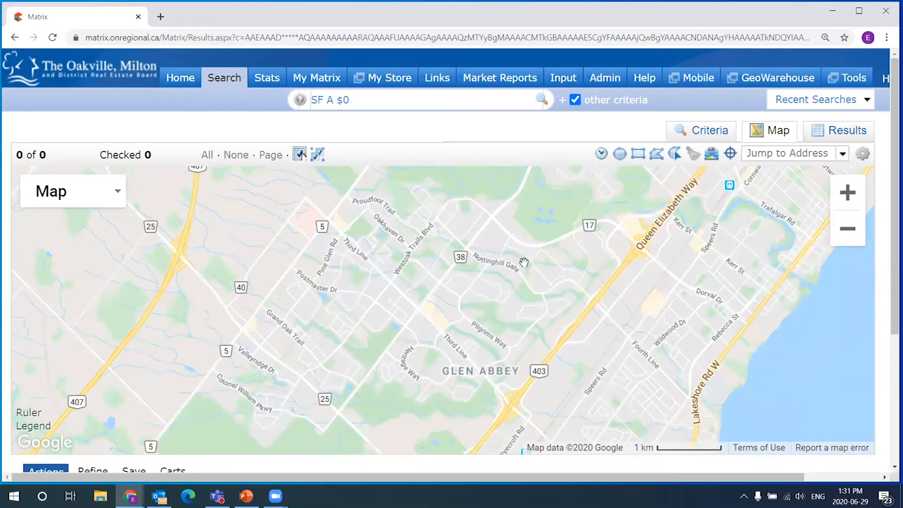
click(676, 154)
mouse_move(397, 199)
mouse_down()
mouse_move(495, 207)
mouse_move(568, 267)
mouse_move(668, 289)
mouse_move(714, 325)
mouse_move(673, 236)
mouse_move(758, 277)
mouse_move(759, 399)
mouse_move(785, 338)
mouse_up()
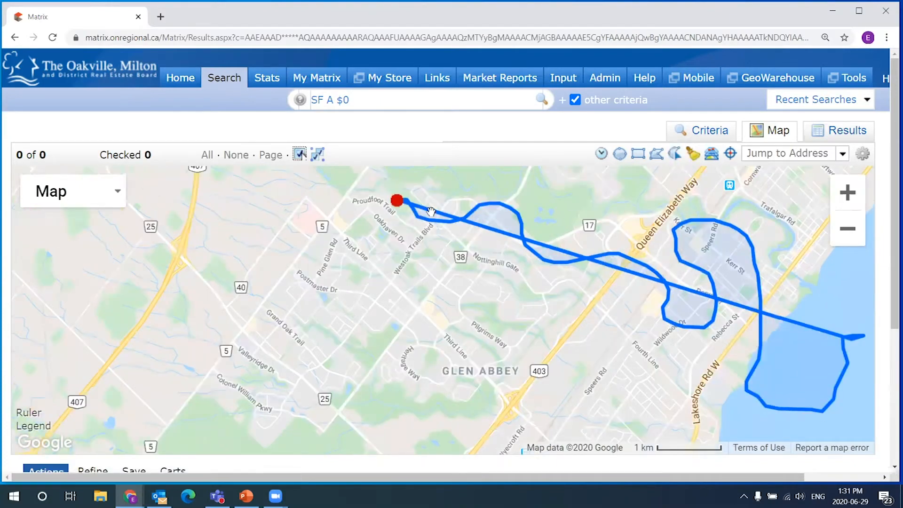
click(341, 251)
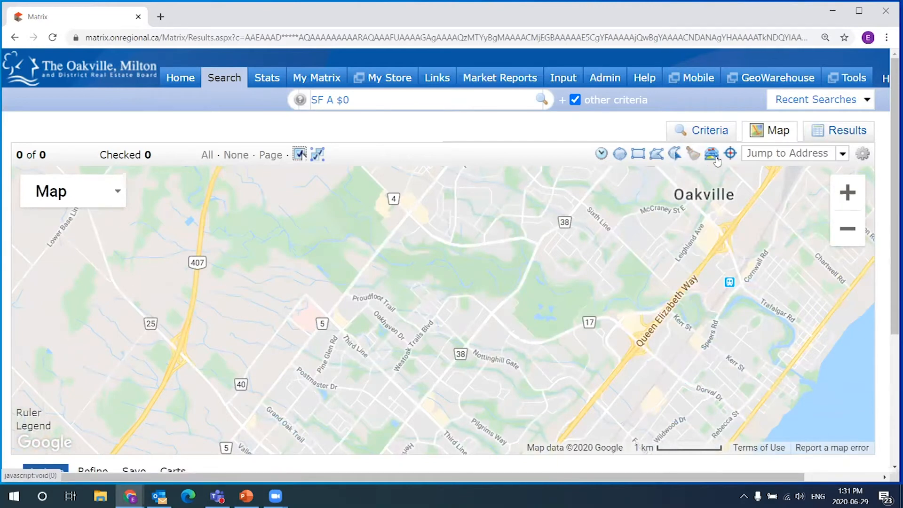
drag(500, 266, 511, 246)
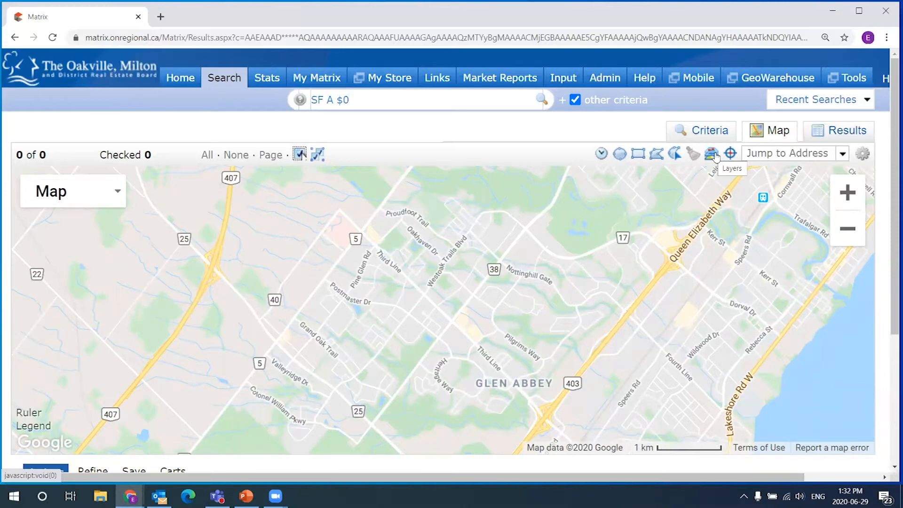
drag(469, 255, 453, 240)
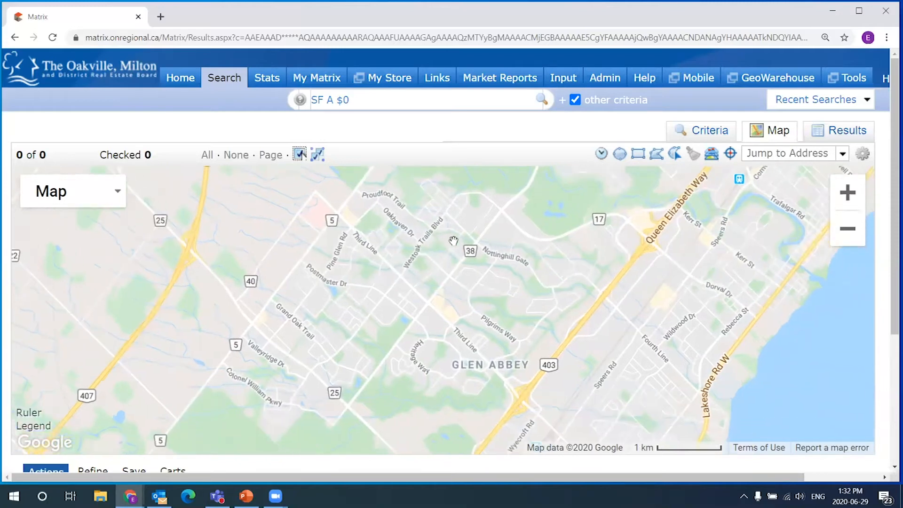
- Turn on the Neighborhood boundary layer and zoom the map out
click(712, 155)
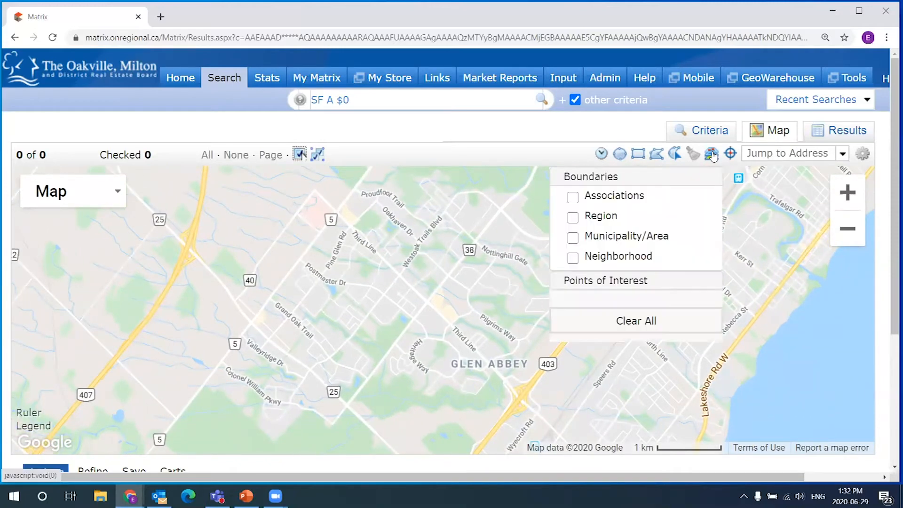
click(712, 155)
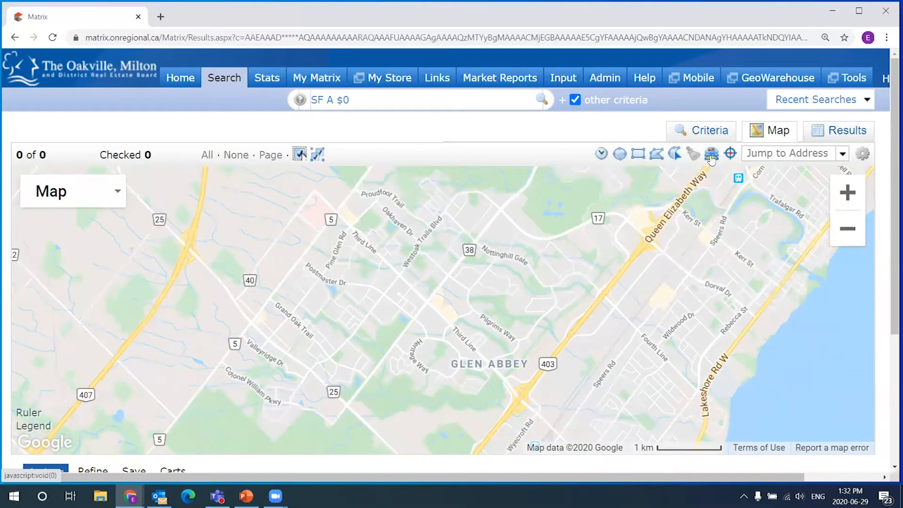
click(711, 155)
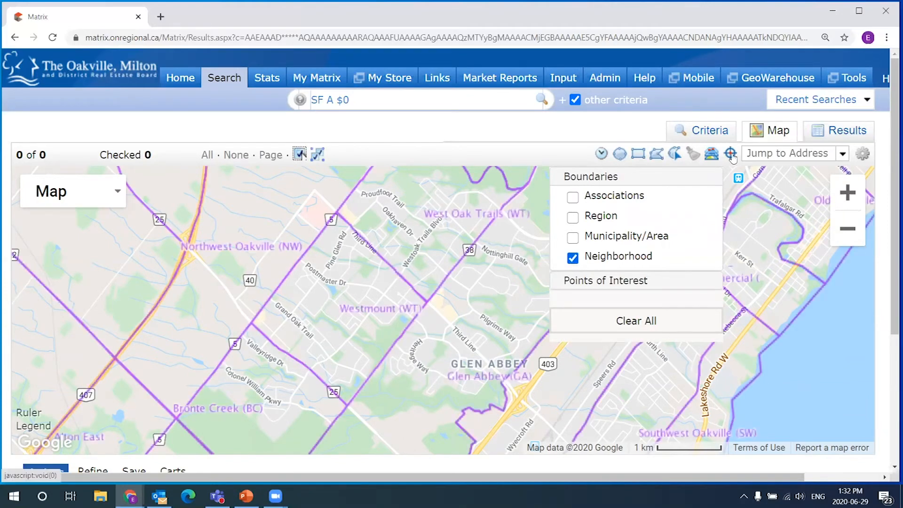
scroll(517, 305, down, 2)
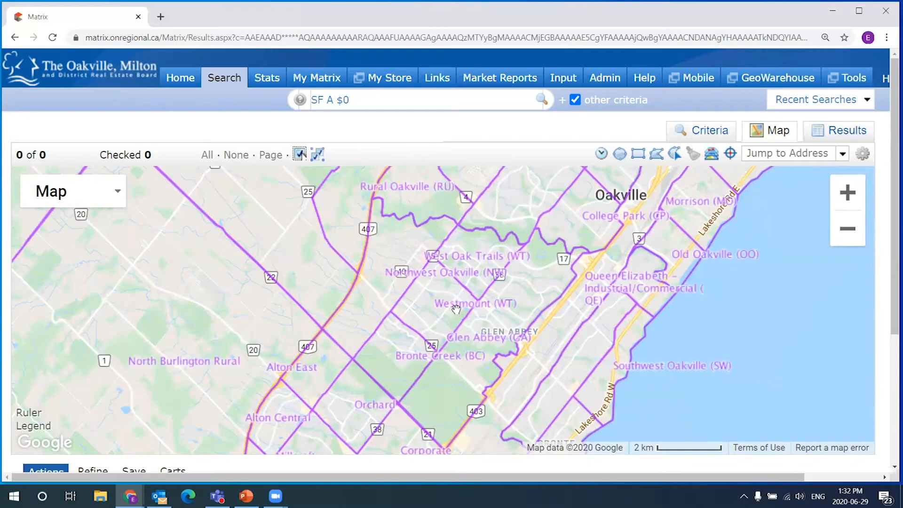
scroll(455, 309, down, 2)
- Pan west across the boundaries toward Hamilton, then back to Milton and Oakville
drag(586, 208, 710, 239)
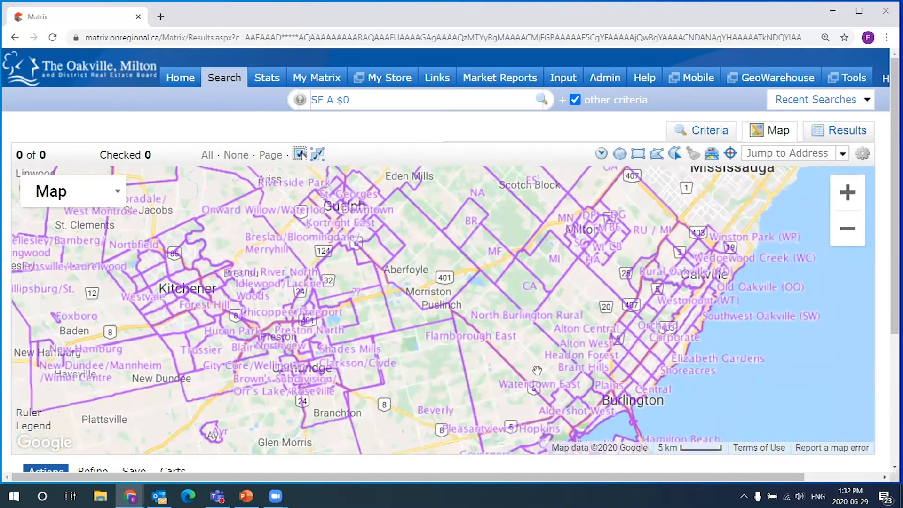
drag(344, 190, 405, 216)
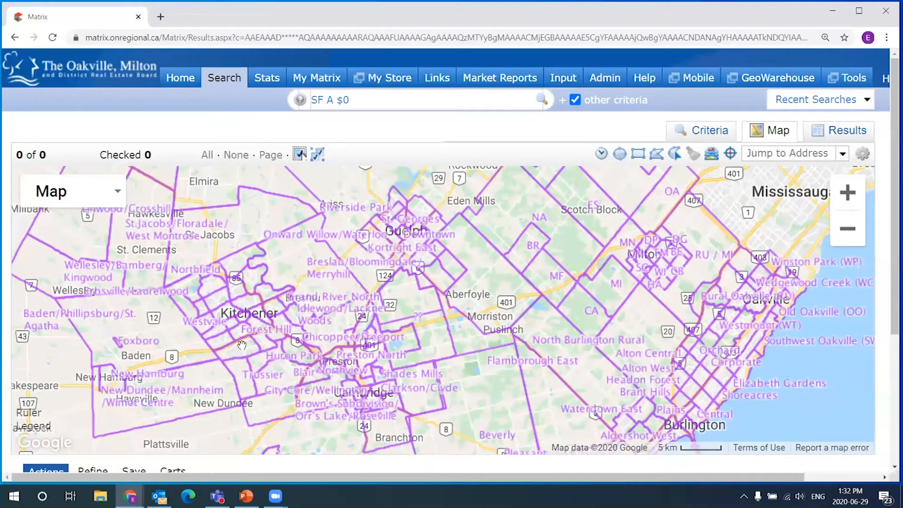
drag(242, 345, 265, 301)
drag(503, 434, 268, 227)
drag(590, 223, 654, 394)
- Zoom in and recentre the map on Oakville's Glen Abbey area
scroll(595, 229, up, 1)
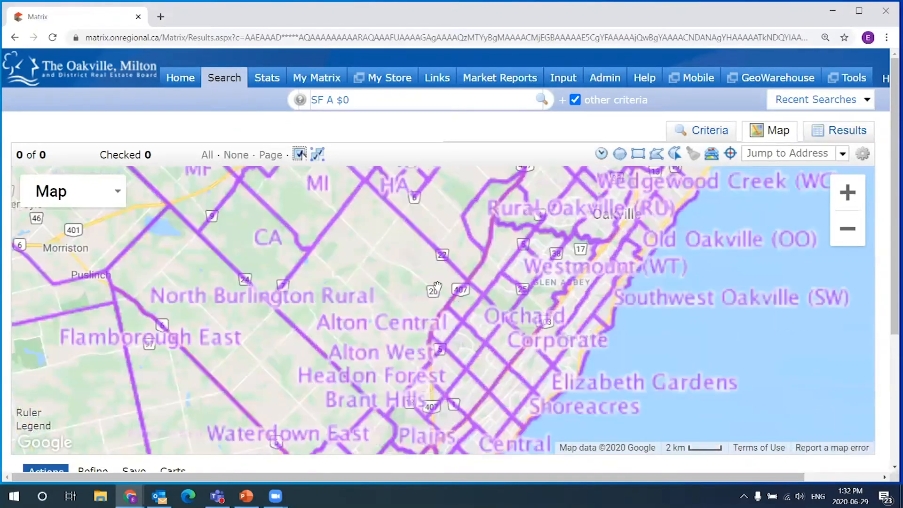
scroll(646, 268, up, 1)
drag(646, 268, 538, 282)
drag(510, 208, 469, 258)
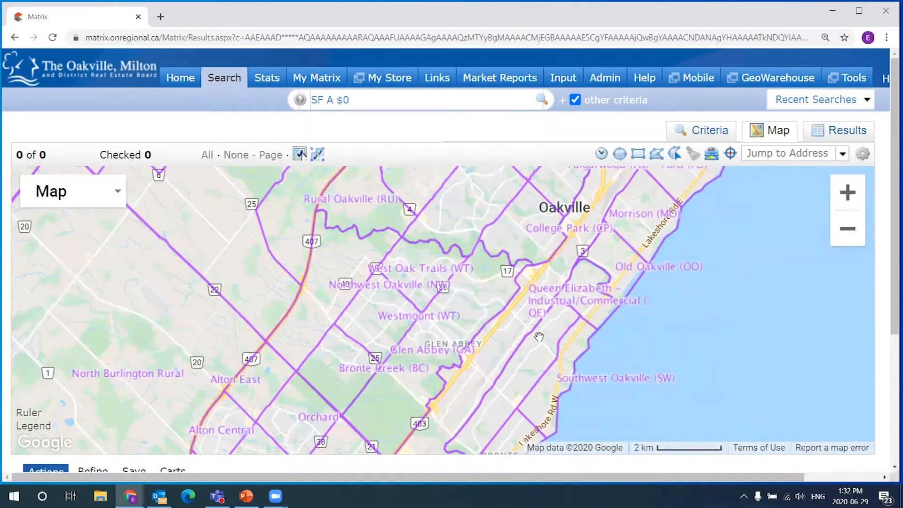
drag(502, 312, 503, 276)
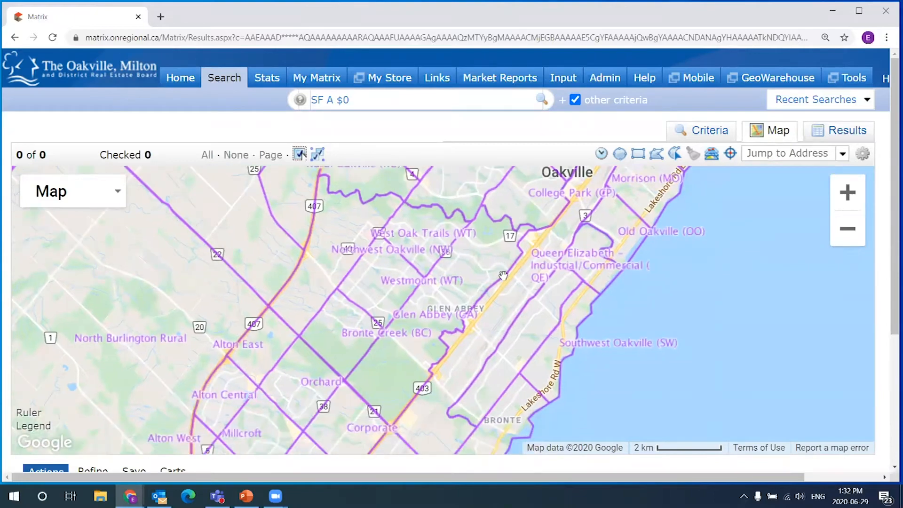
scroll(484, 280, up, 1)
drag(371, 295, 458, 347)
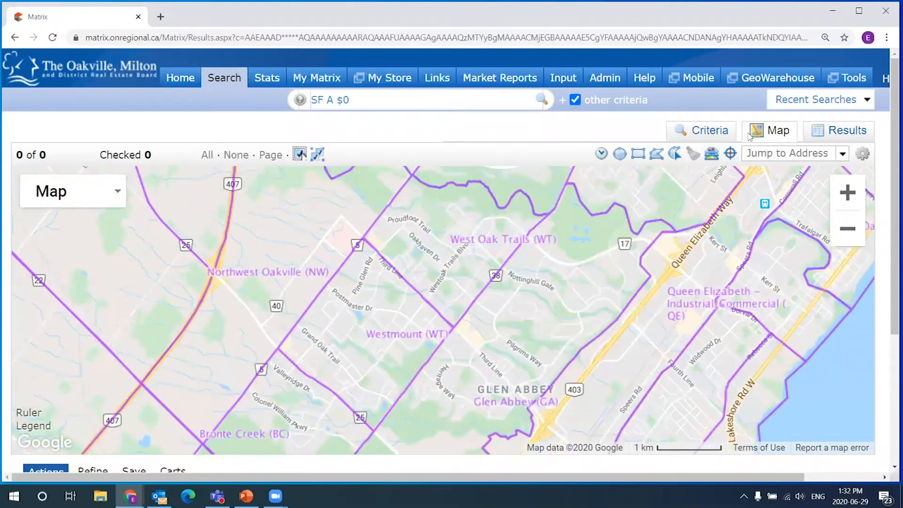
- Toggle the Neighborhood boundaries off and back on in the Layers options
click(713, 155)
click(715, 157)
click(715, 157)
click(714, 156)
click(714, 157)
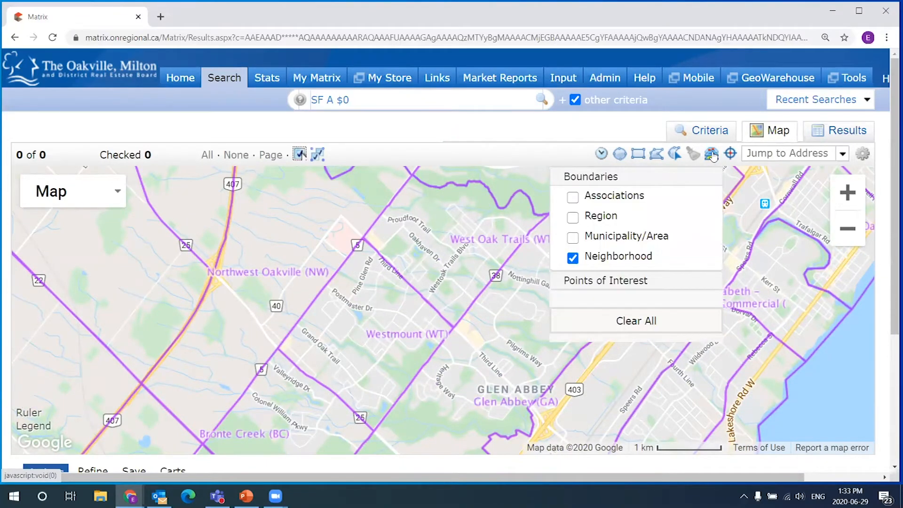
click(574, 260)
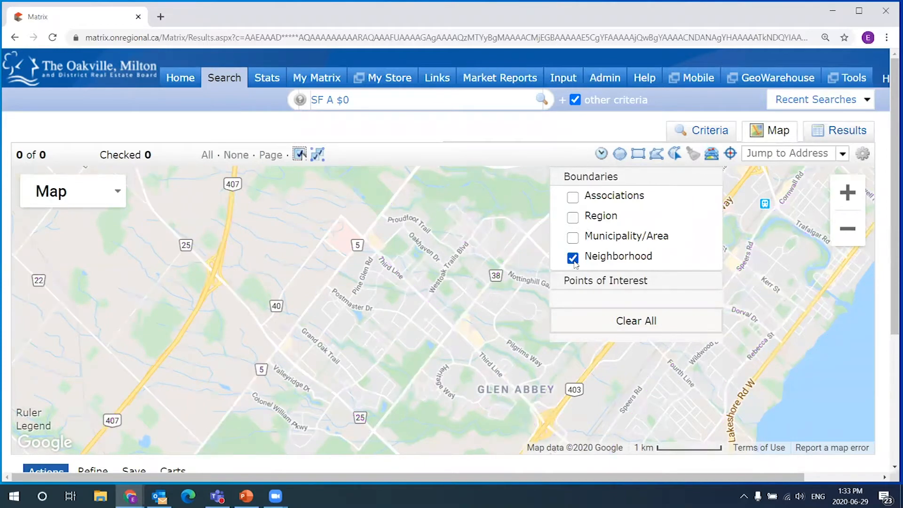
click(574, 258)
click(573, 259)
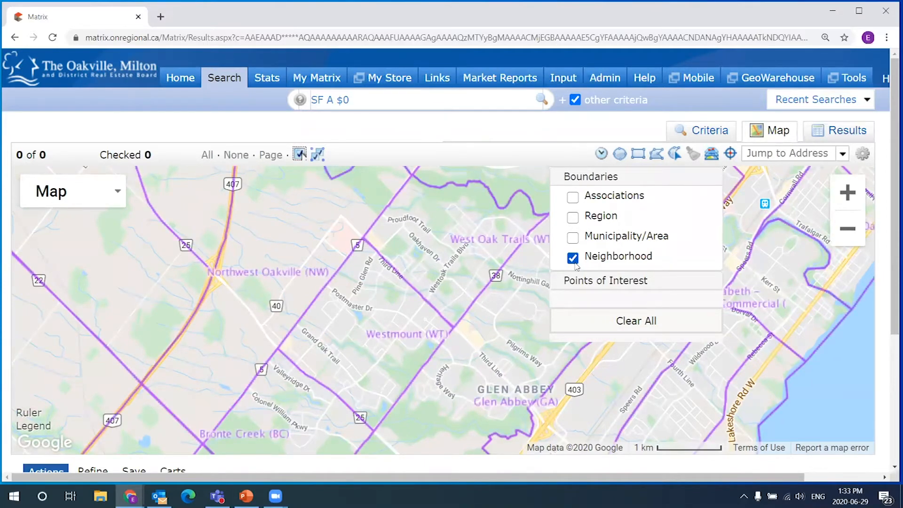
- Draw a radius circle centred near Westmount and check its radius details
click(712, 158)
click(618, 155)
drag(440, 318, 523, 362)
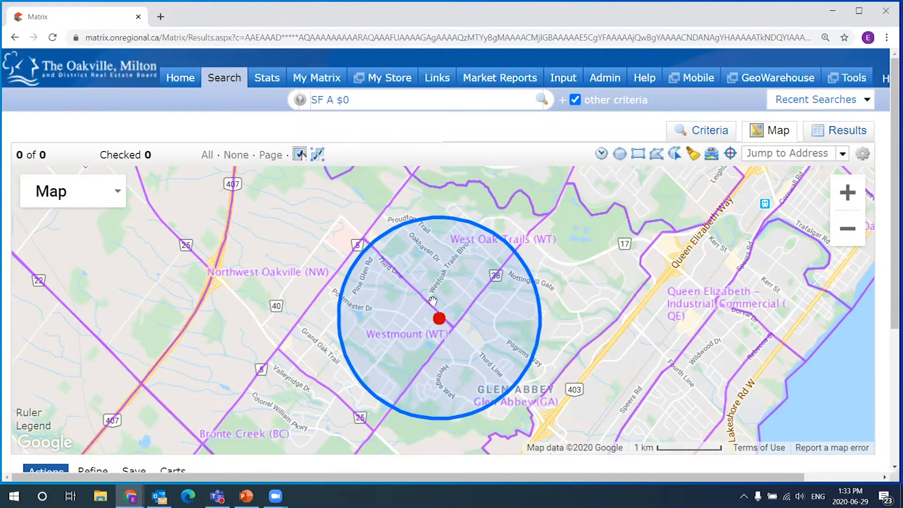
click(439, 319)
click(531, 227)
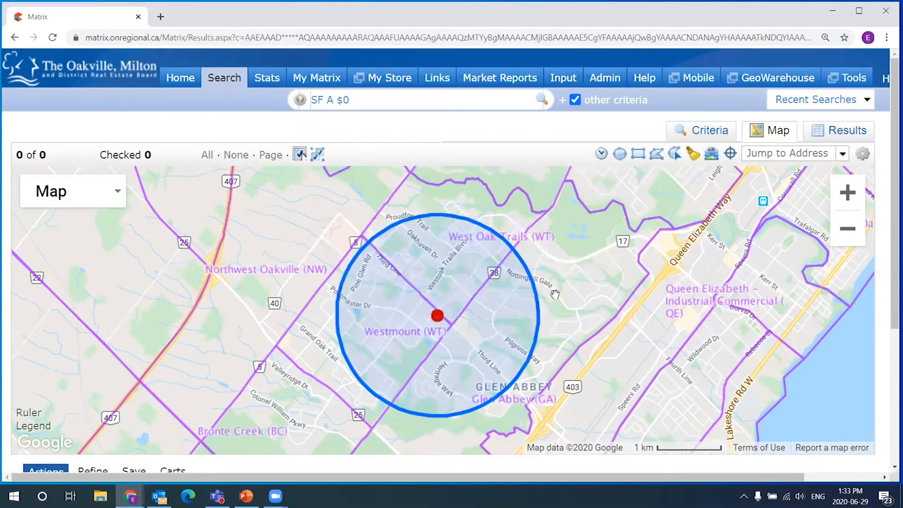
drag(556, 295, 553, 226)
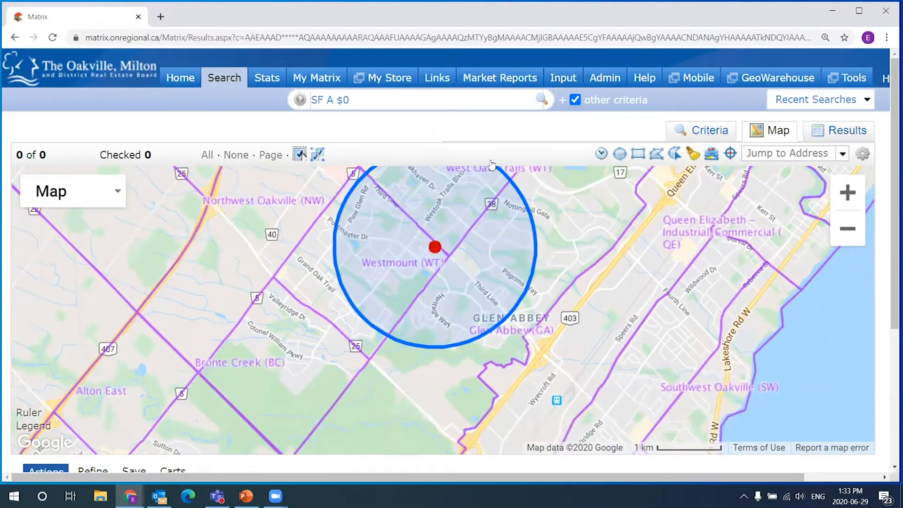
drag(585, 305, 567, 370)
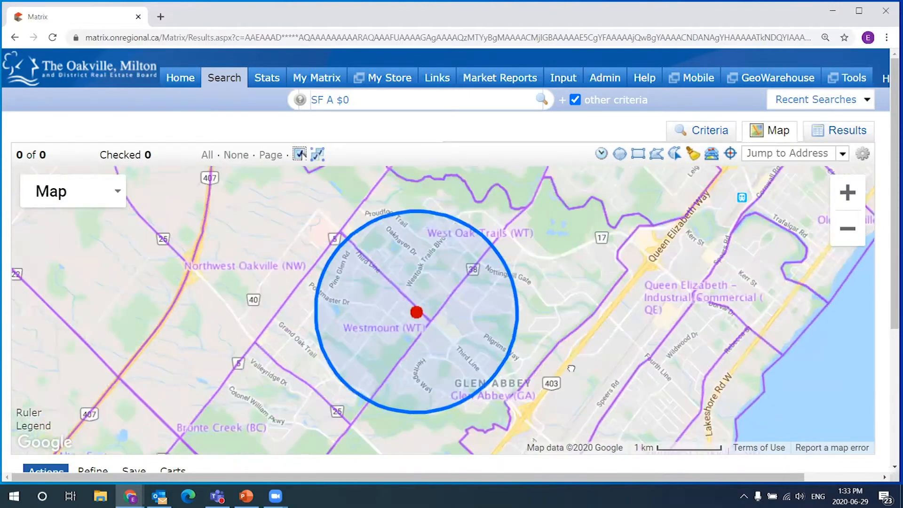
- Hide the Neighborhood boundaries and delete the radius circle
click(712, 155)
click(572, 258)
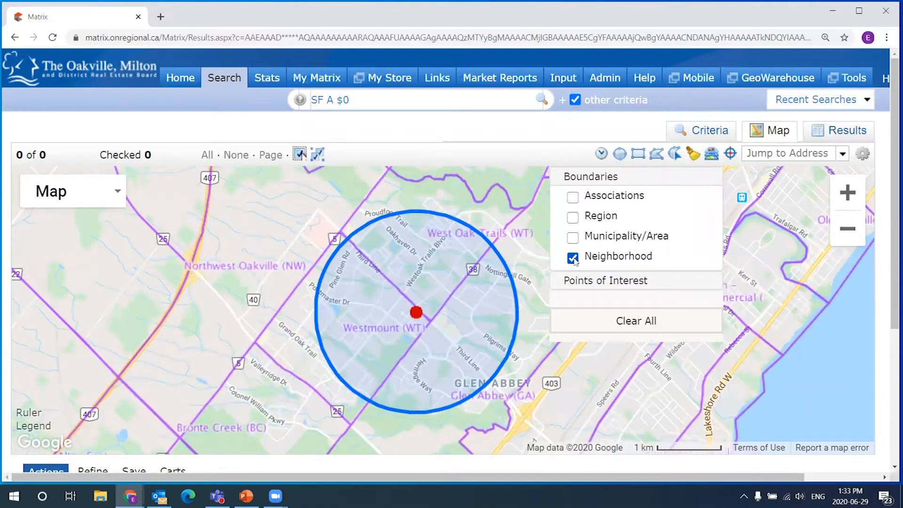
click(573, 258)
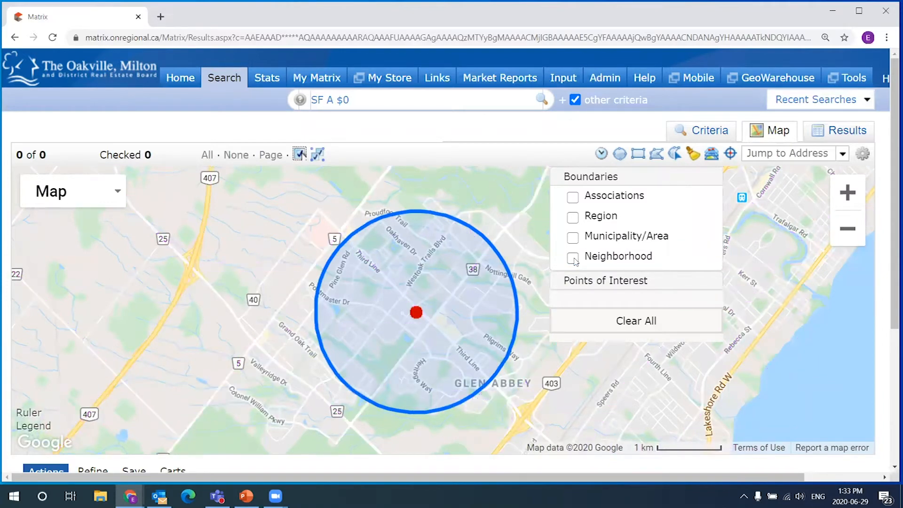
click(712, 155)
click(393, 347)
click(374, 256)
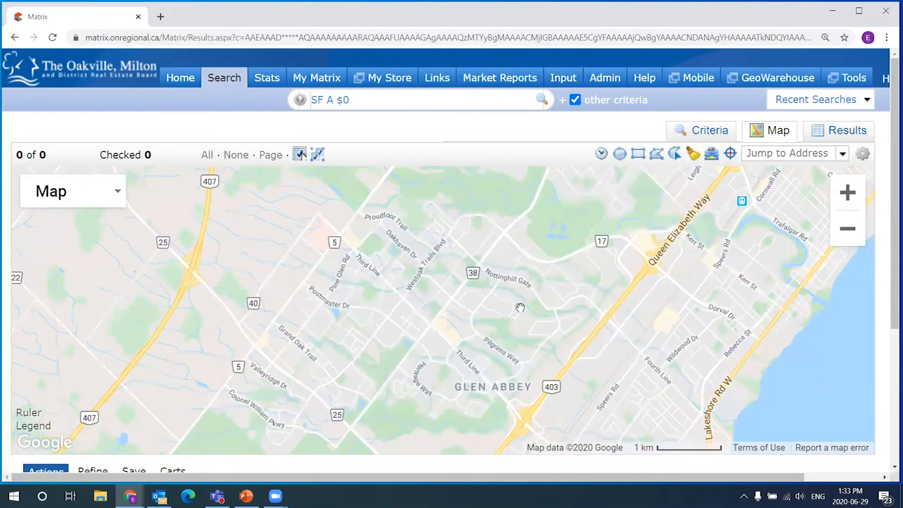
click(657, 154)
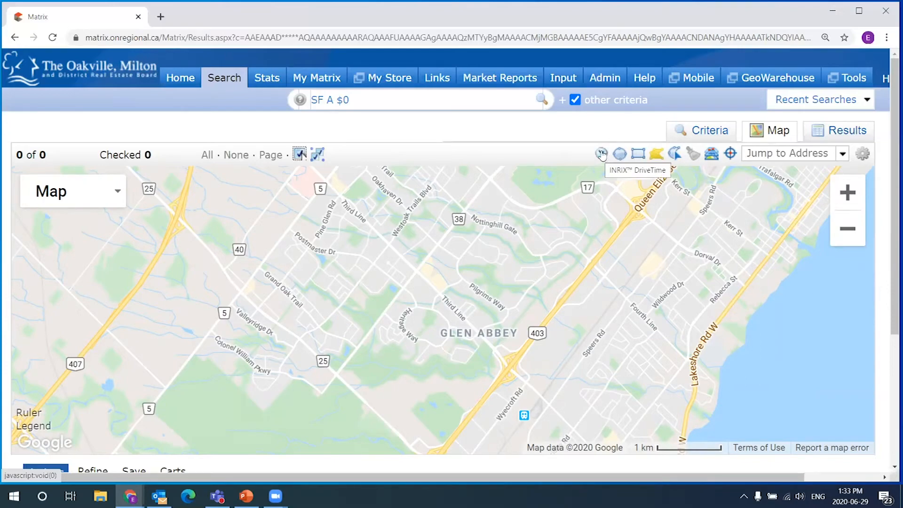
scroll(585, 248, down, 1)
drag(570, 292, 553, 314)
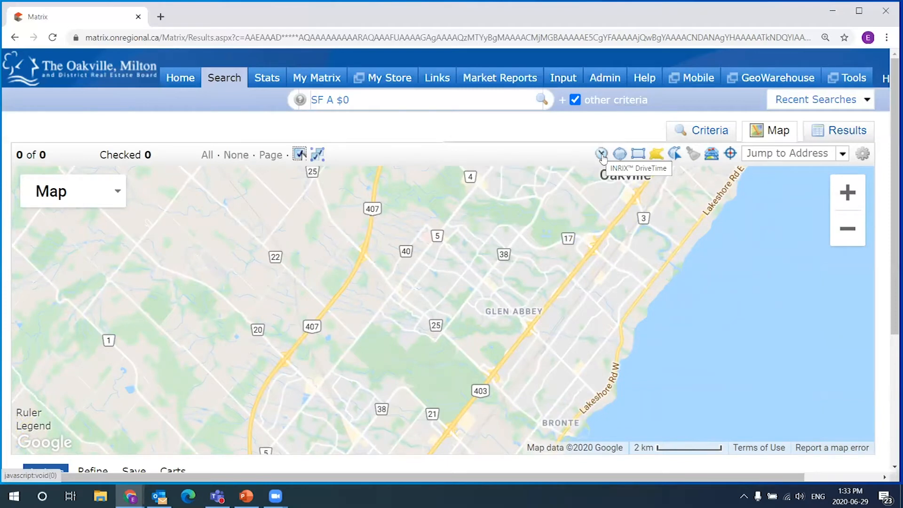
- Start an INRIX DriveTime area and enter the Oakville street address as the destination
click(602, 155)
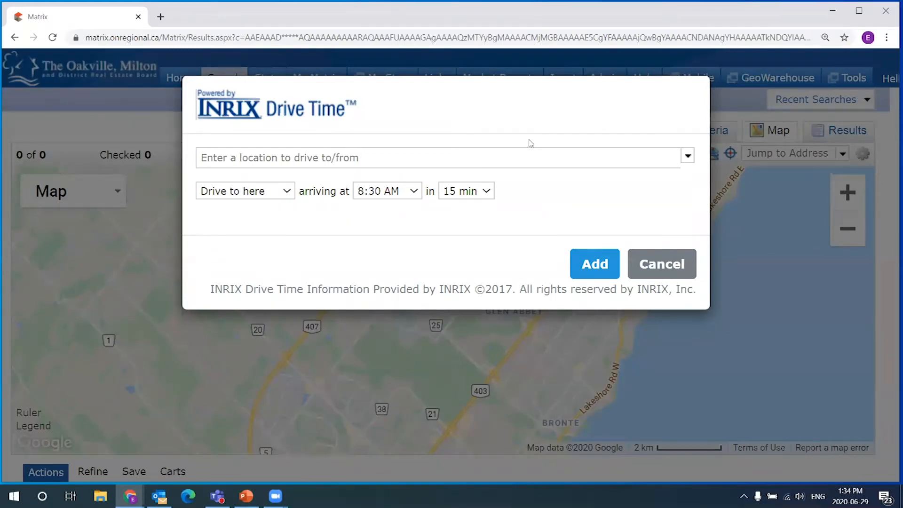
click(306, 157)
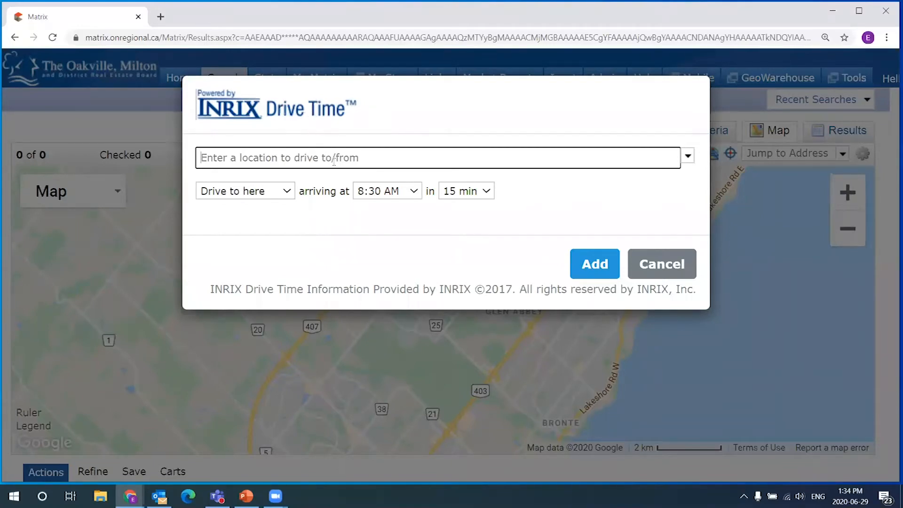
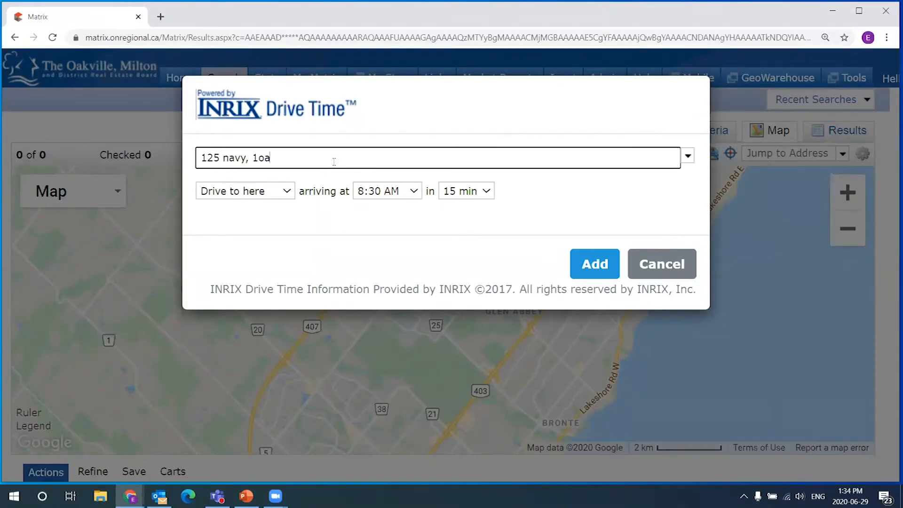
key(Tab)
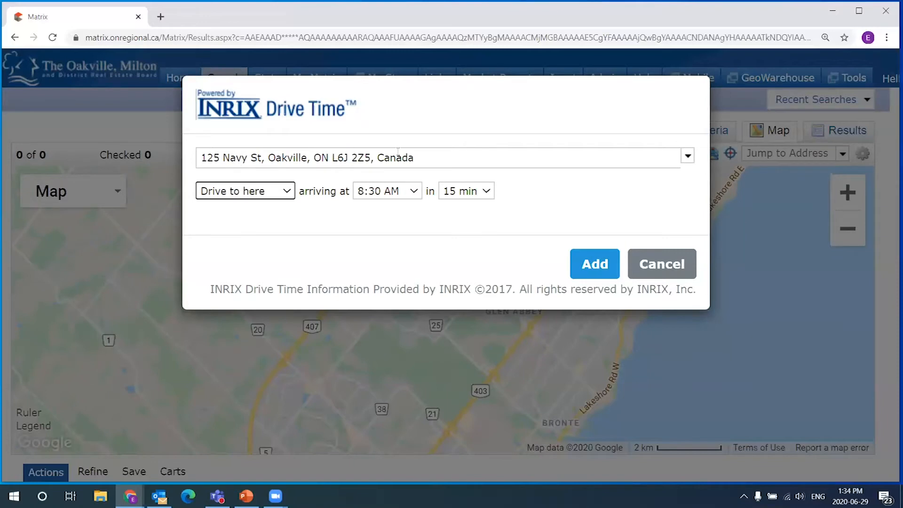
- Keep Drive to here, arrive by 8:15 AM with 20 minutes, and add the area
click(287, 191)
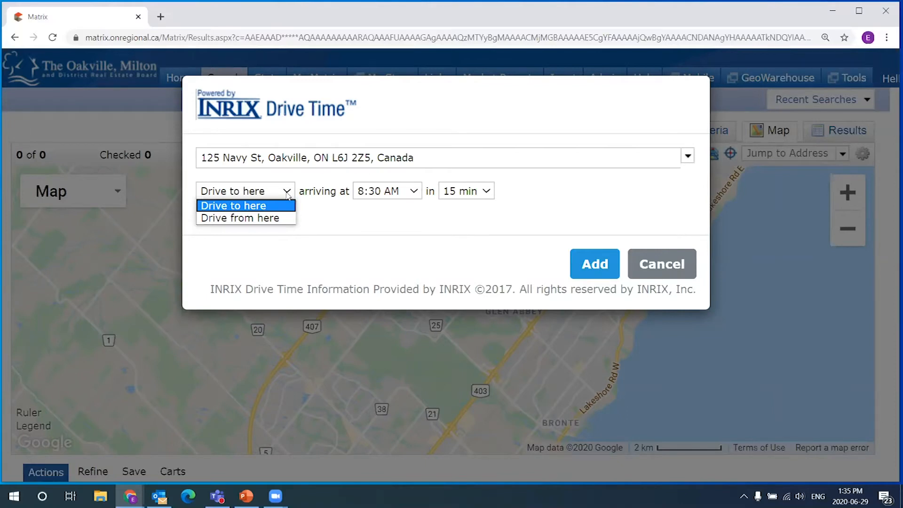
click(261, 207)
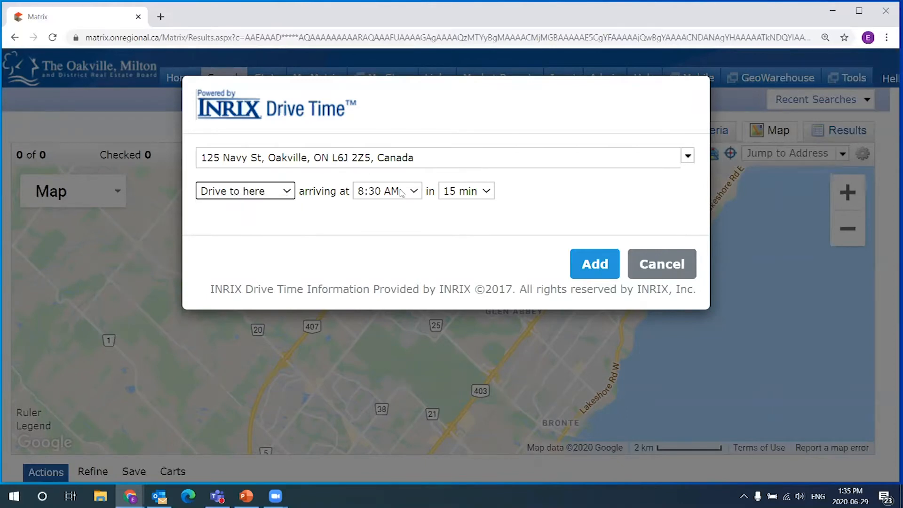
click(401, 192)
click(408, 192)
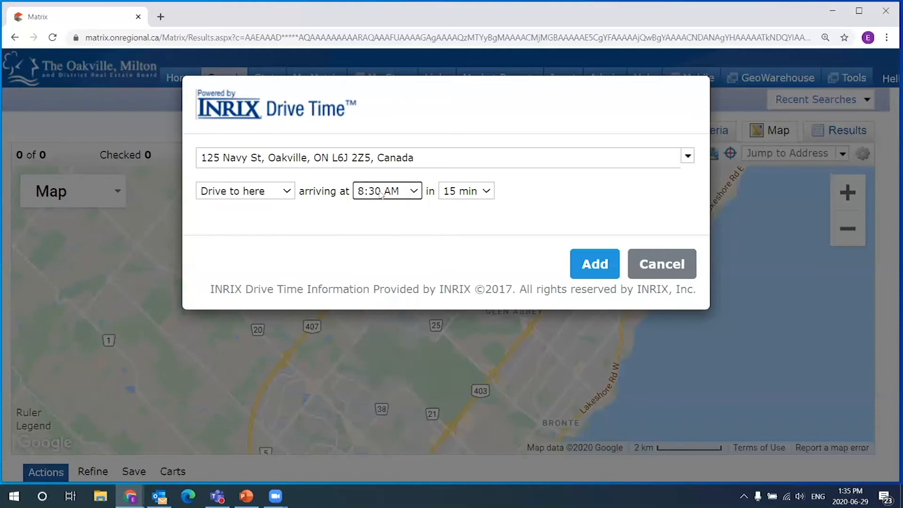
click(370, 197)
click(382, 429)
click(487, 193)
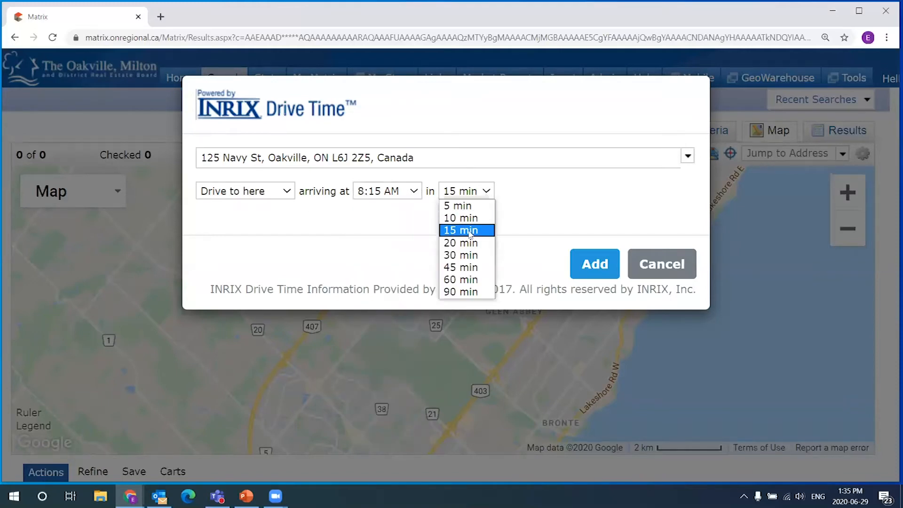
click(460, 243)
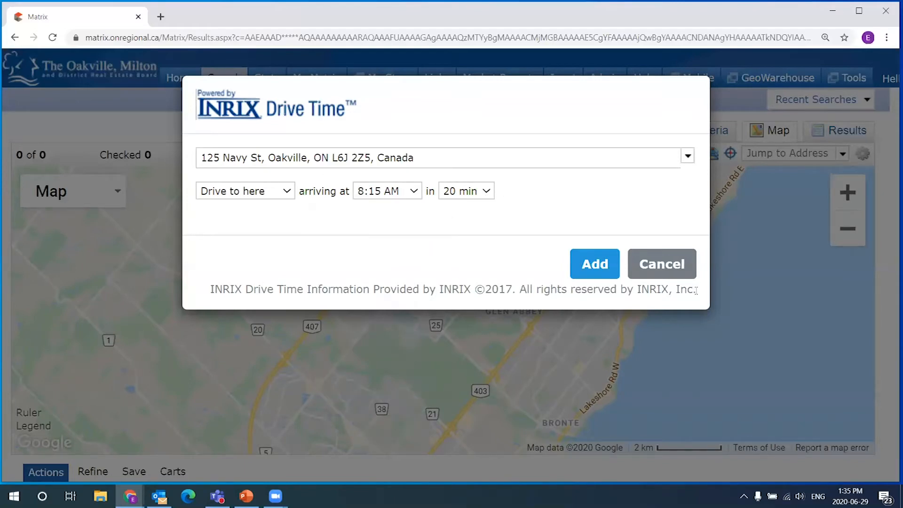
click(596, 264)
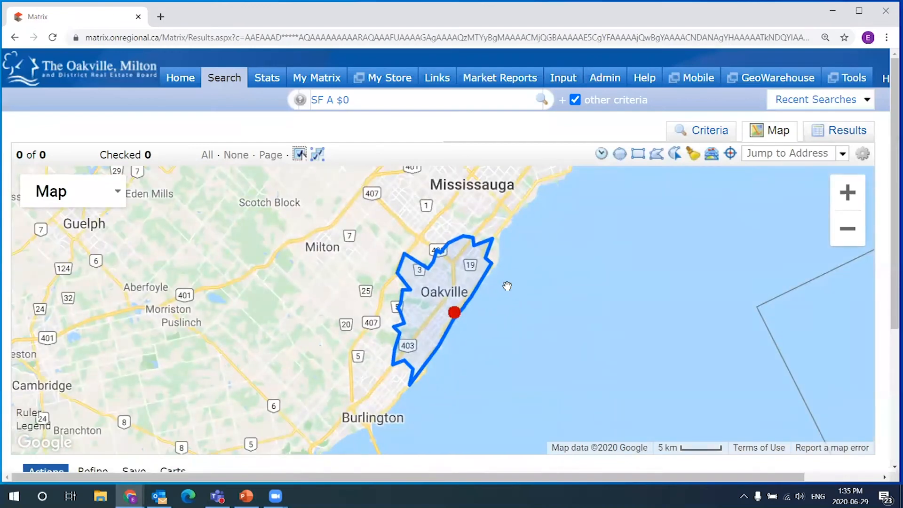
- Pan around the drive-time area and check its centre address details several times
click(454, 314)
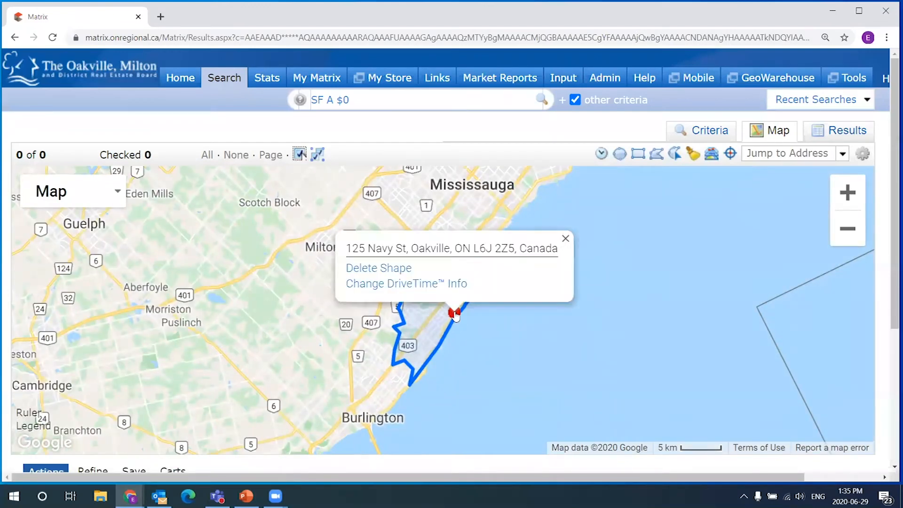
click(565, 238)
scroll(410, 318, up, 1)
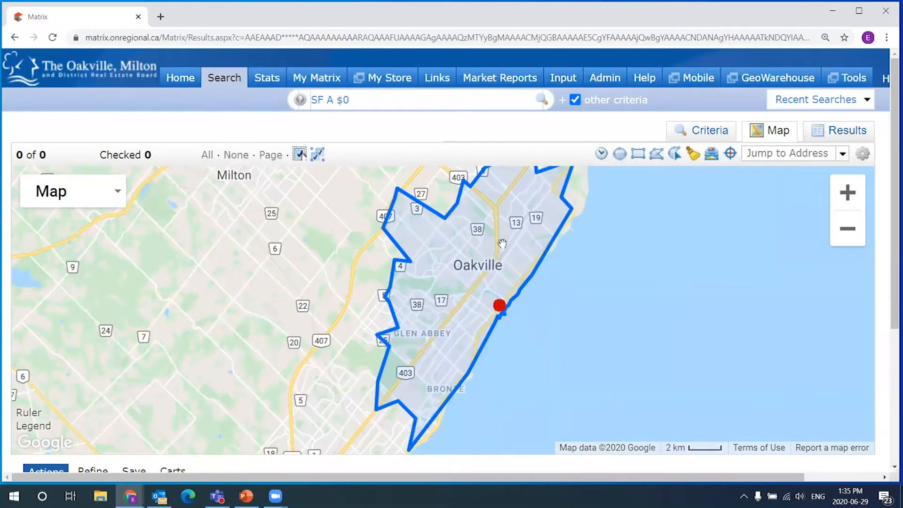
drag(641, 288, 629, 311)
mouse_move(537, 325)
mouse_down()
mouse_move(532, 309)
mouse_move(523, 337)
mouse_up()
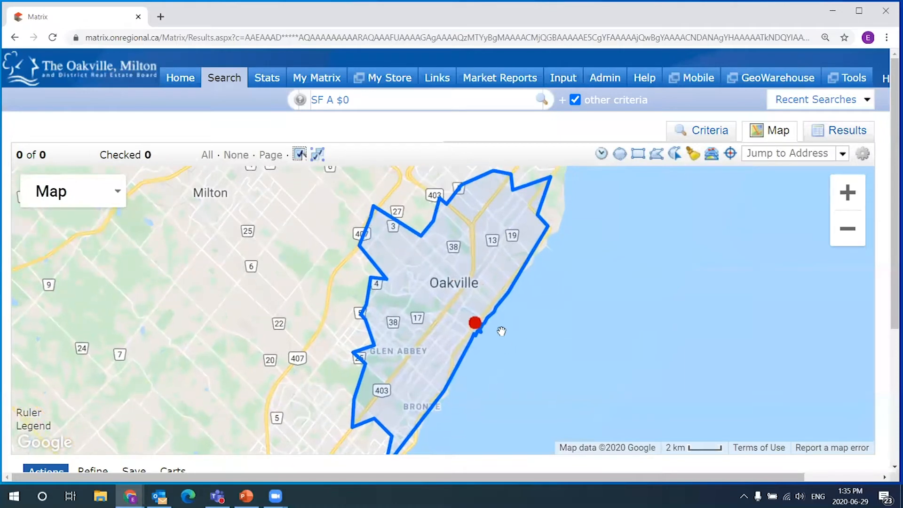
click(480, 325)
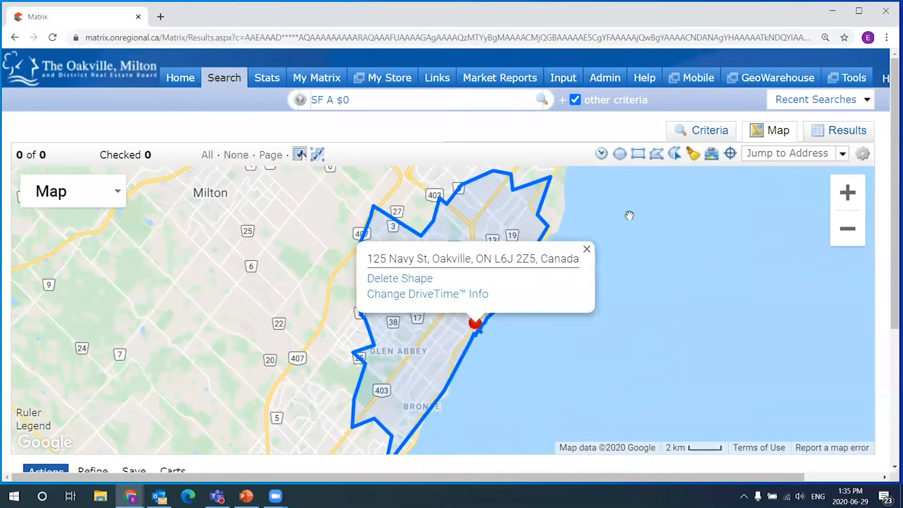
click(647, 225)
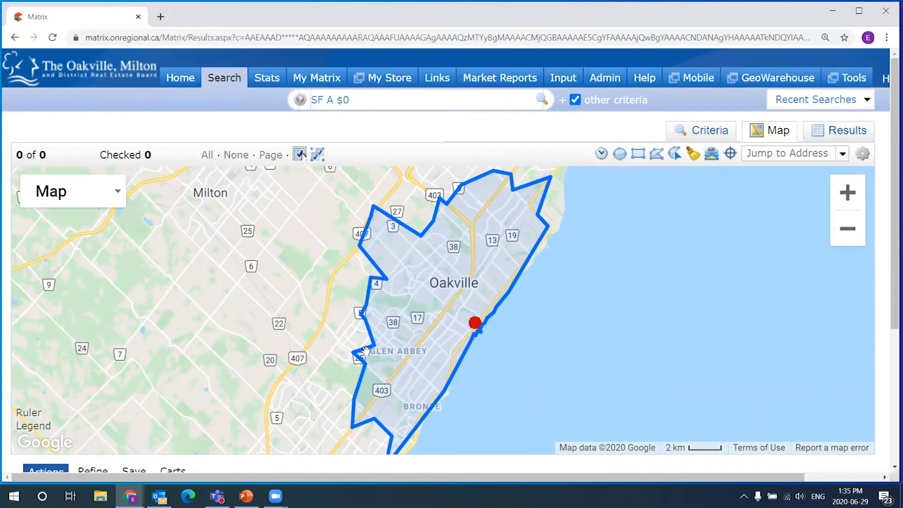
click(475, 324)
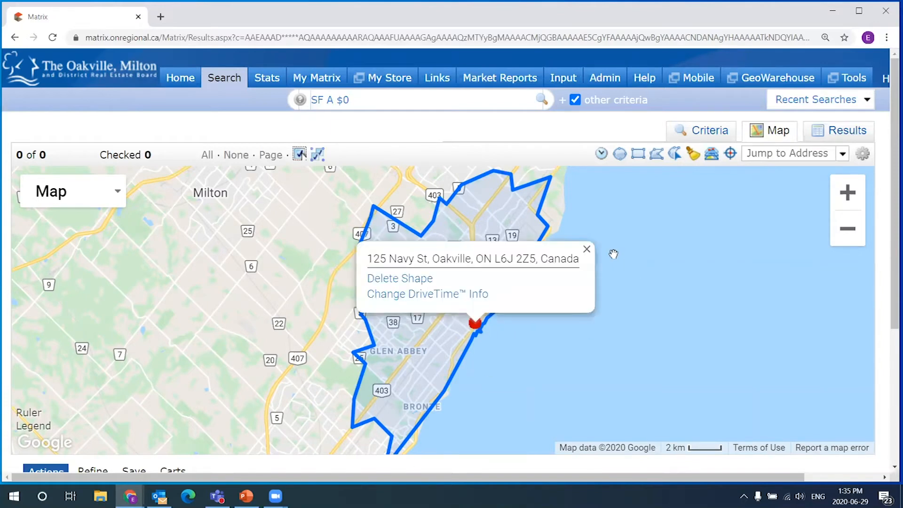
click(588, 249)
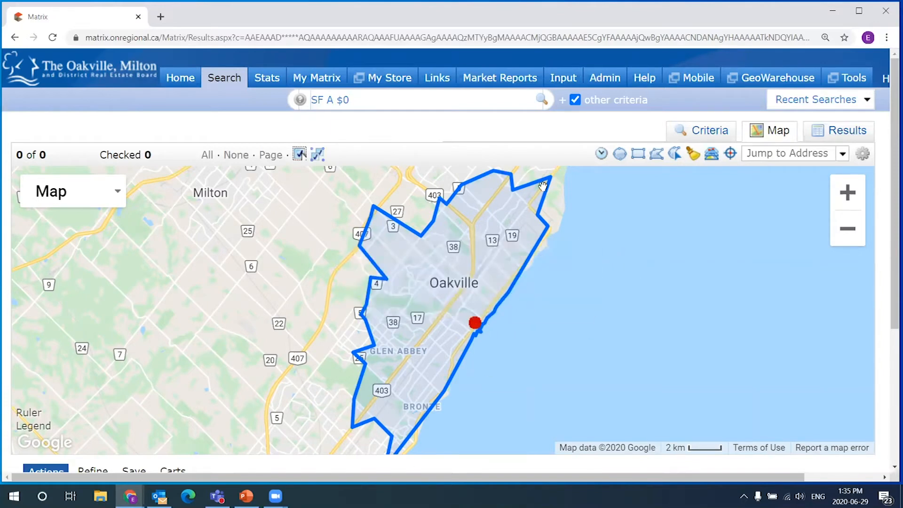
drag(513, 324, 515, 256)
click(471, 284)
click(584, 227)
click(471, 301)
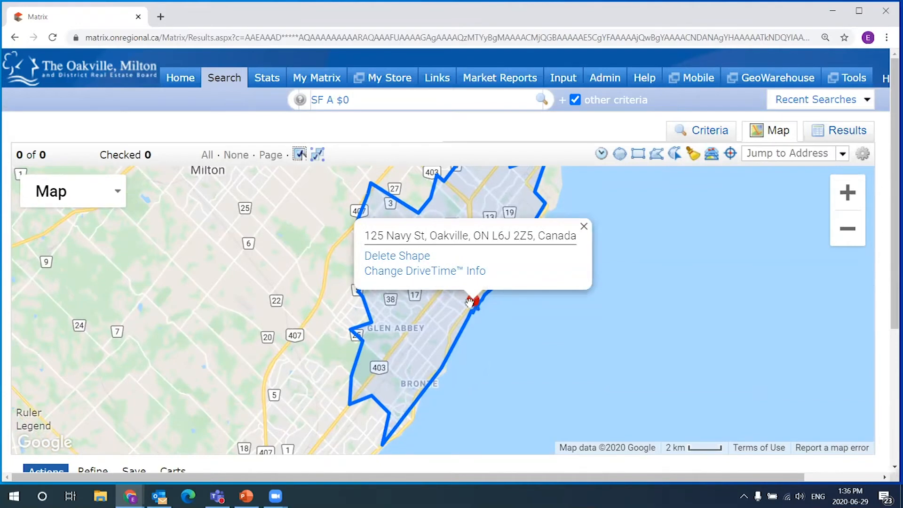
scroll(523, 332, up, 1)
click(427, 272)
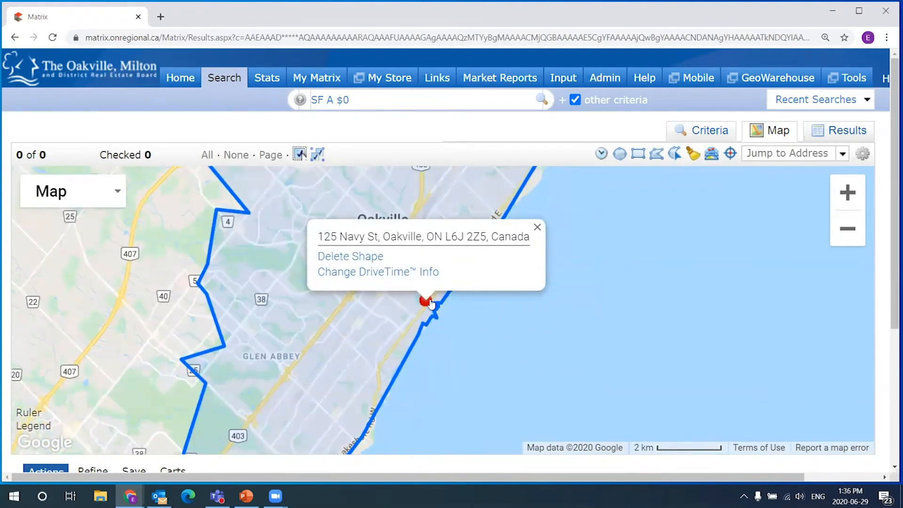
click(537, 227)
click(424, 300)
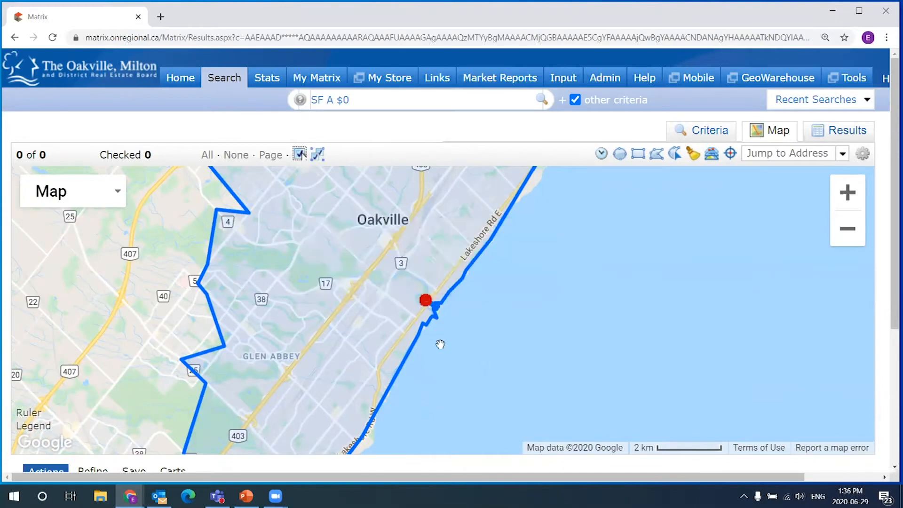
- Pan to the area's southern part, then recentre the drive-time area over Oakville
drag(440, 344, 457, 283)
mouse_move(302, 382)
mouse_down()
mouse_move(323, 272)
mouse_move(355, 202)
mouse_up()
scroll(279, 323, down, 1)
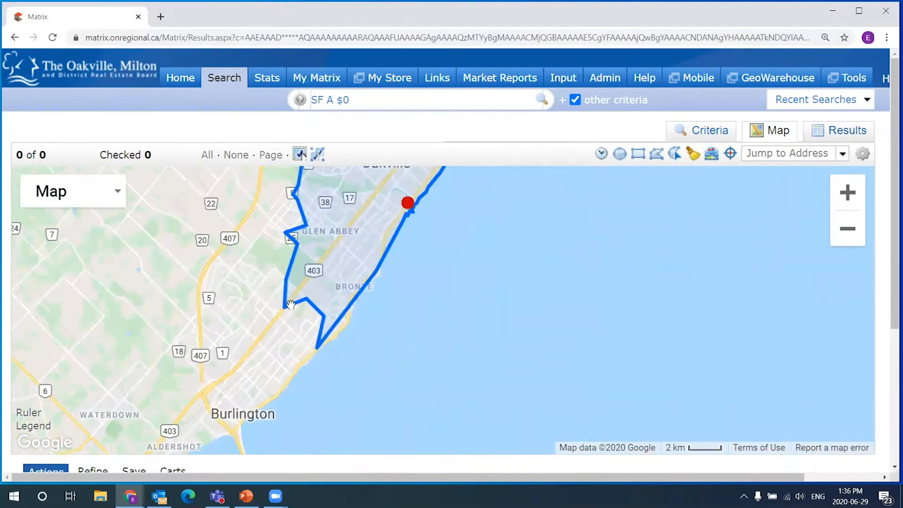
drag(426, 277, 415, 338)
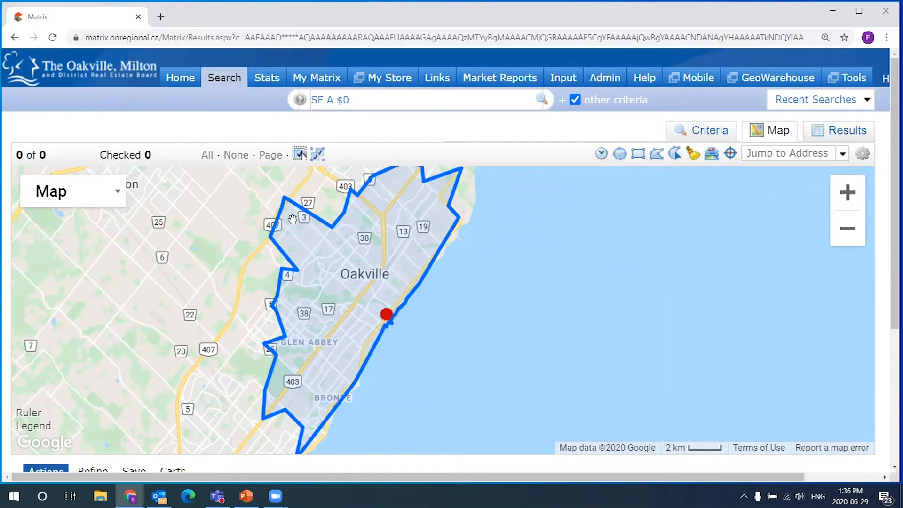
mouse_move(506, 286)
mouse_down()
mouse_move(512, 309)
mouse_move(586, 268)
mouse_move(581, 277)
mouse_move(489, 276)
mouse_up()
scroll(581, 278, down, 1)
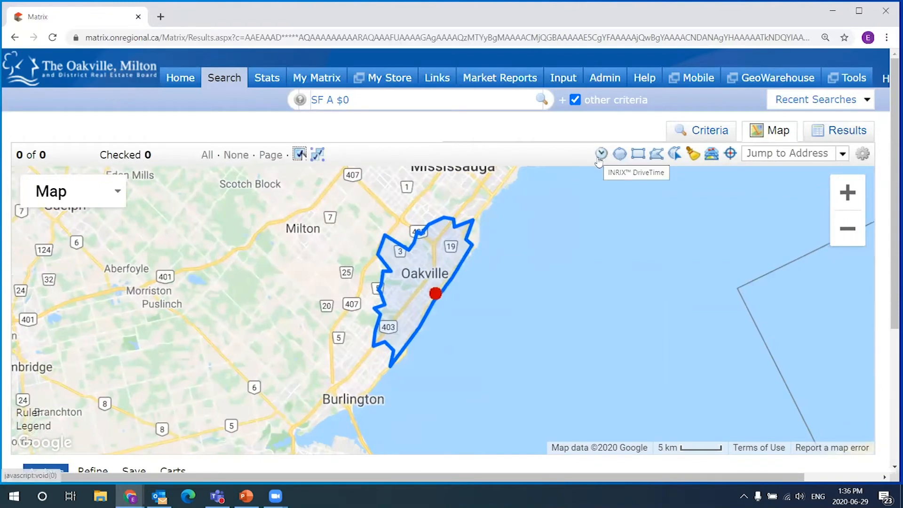
click(434, 292)
click(491, 325)
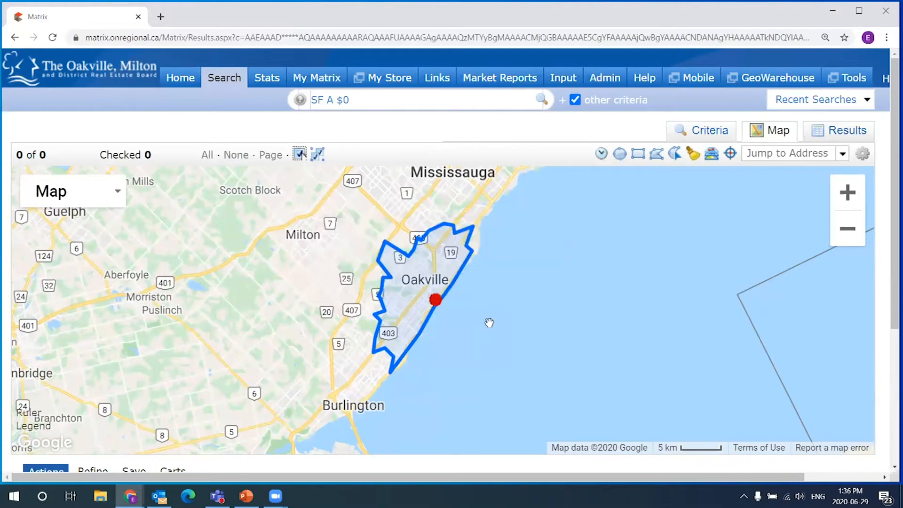
scroll(466, 312, up, 1)
drag(501, 287, 500, 323)
- Reopen the drive-time settings, still showing 8:15 AM and 20 min
click(423, 314)
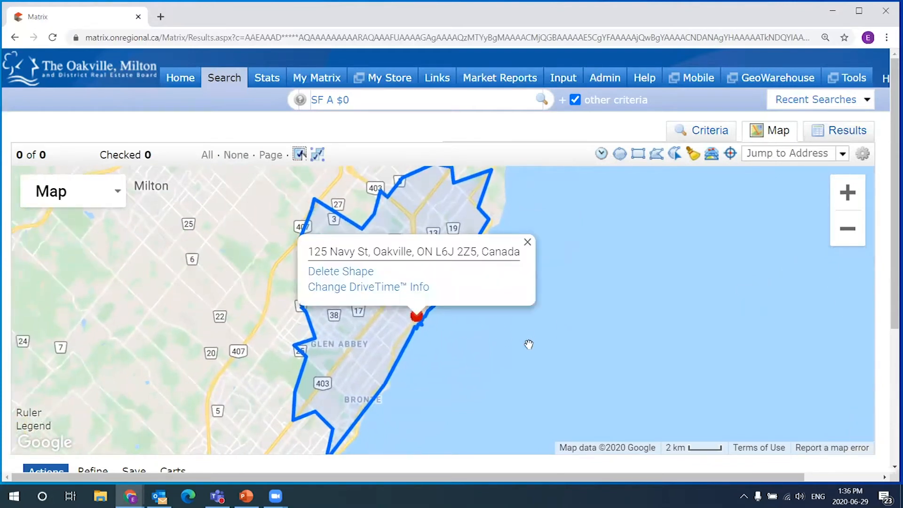
click(417, 319)
click(393, 288)
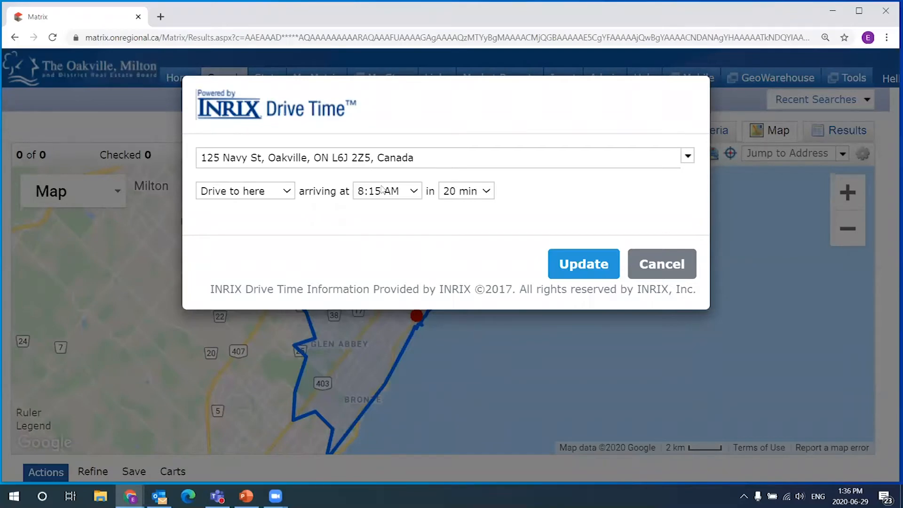
- Change the drive-time arrival time to 3:30 AM and apply it
click(408, 192)
click(376, 207)
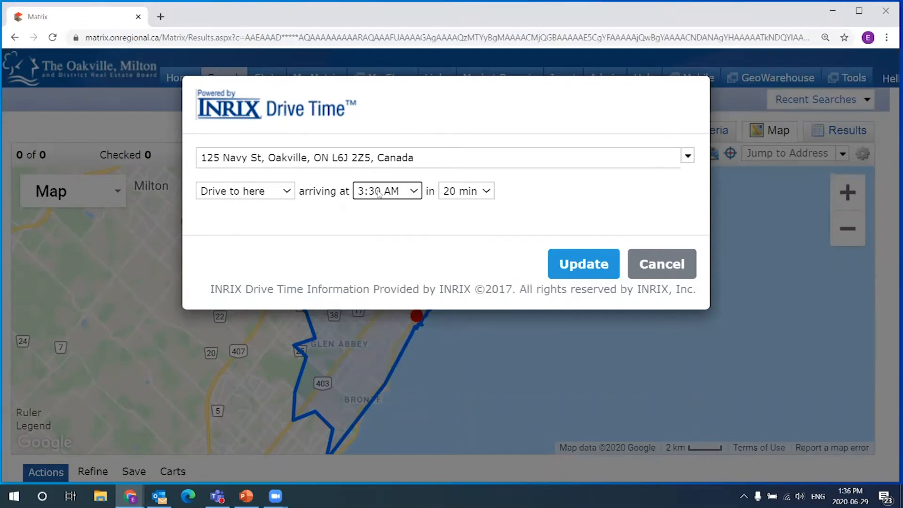
click(583, 265)
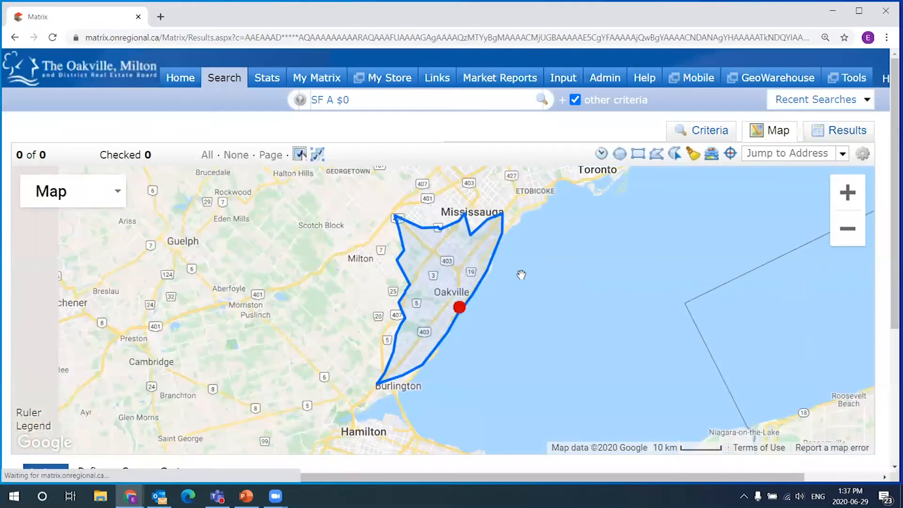
scroll(496, 300, up, 1)
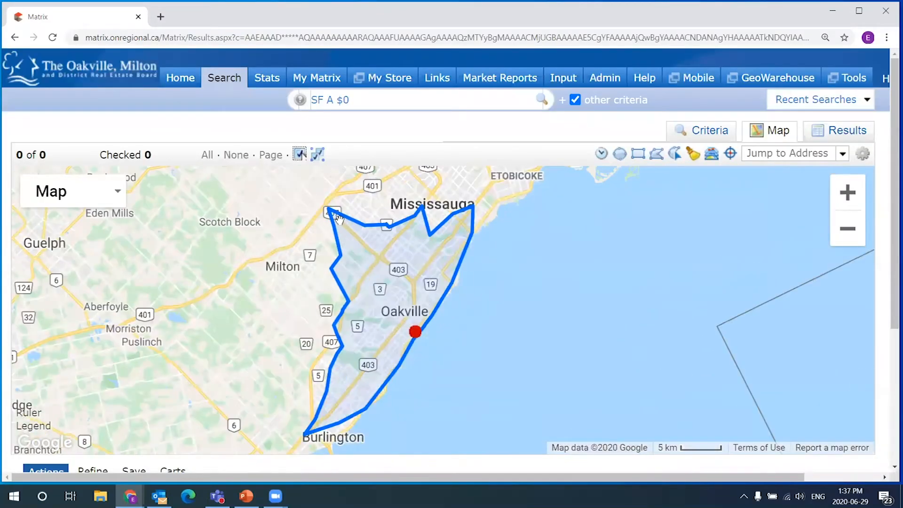
click(415, 332)
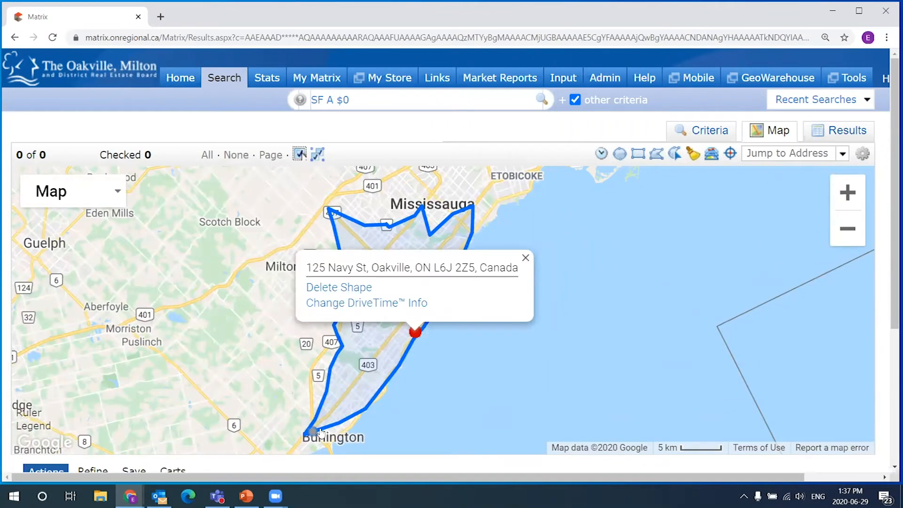
click(526, 258)
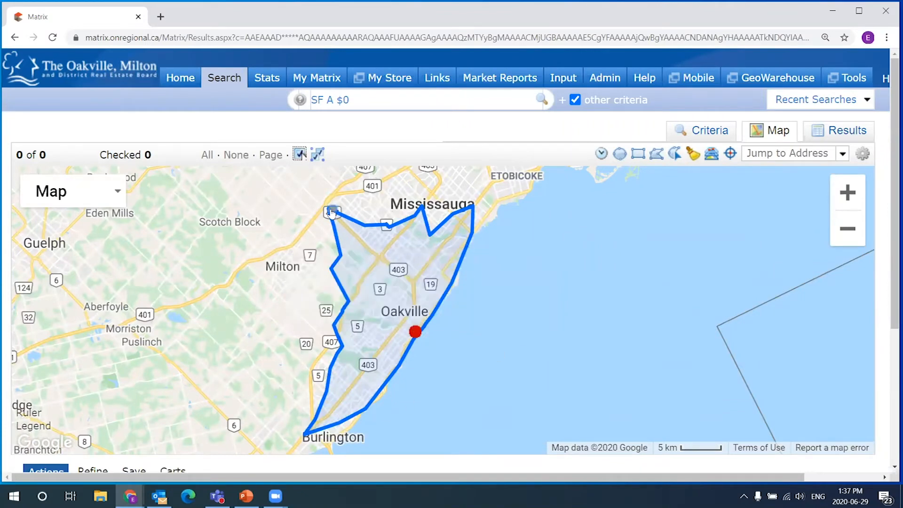
click(415, 331)
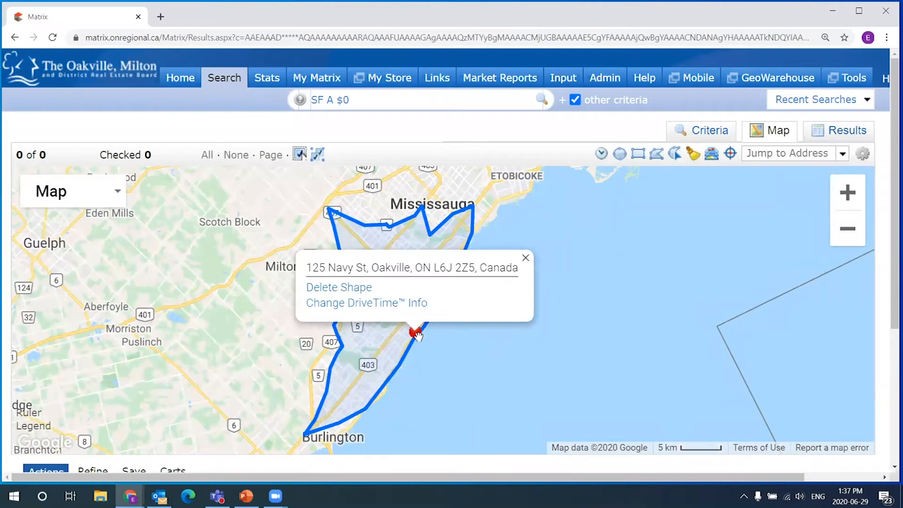
click(525, 258)
click(415, 331)
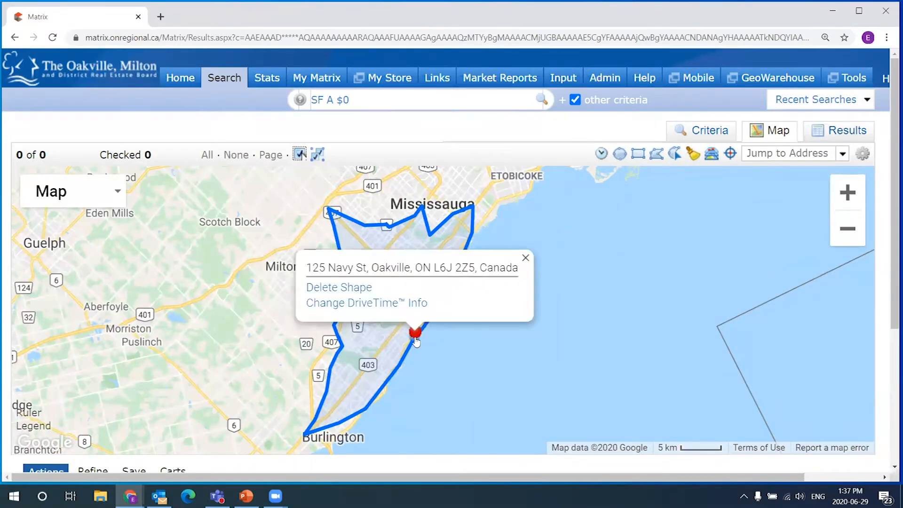
click(338, 214)
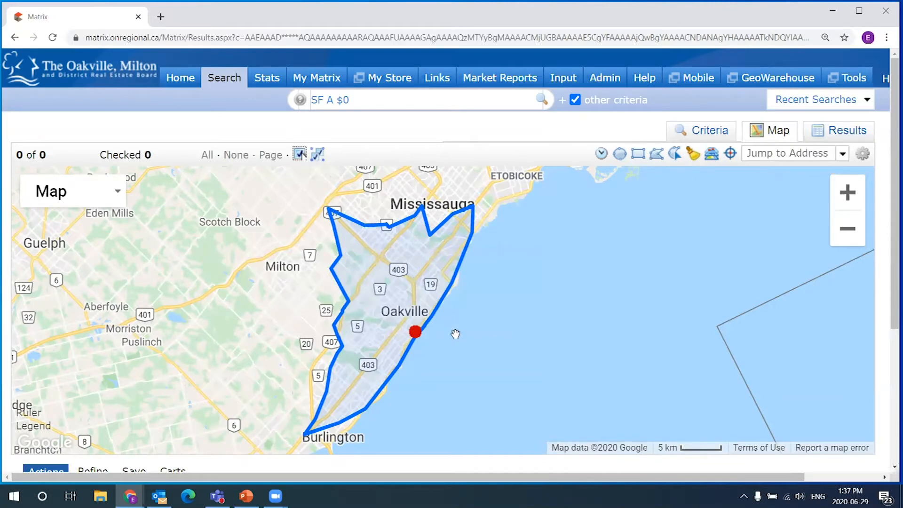
click(414, 333)
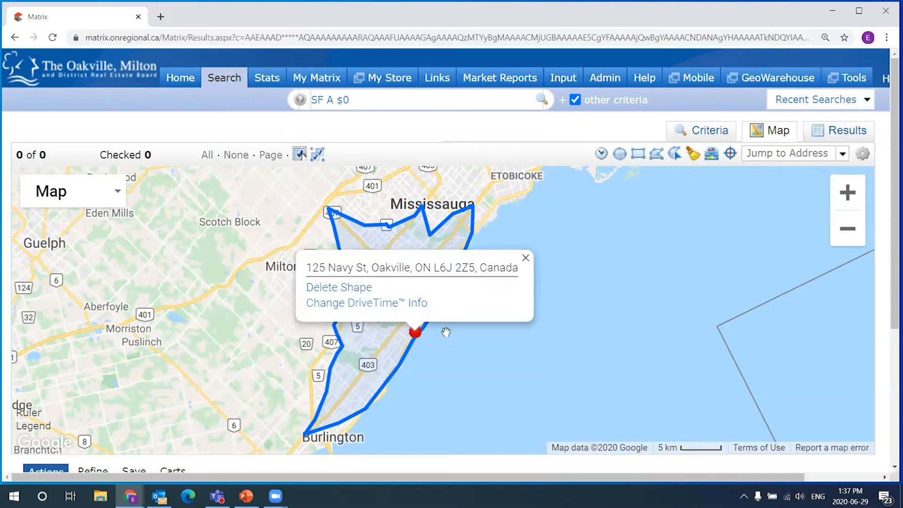
click(517, 235)
click(416, 333)
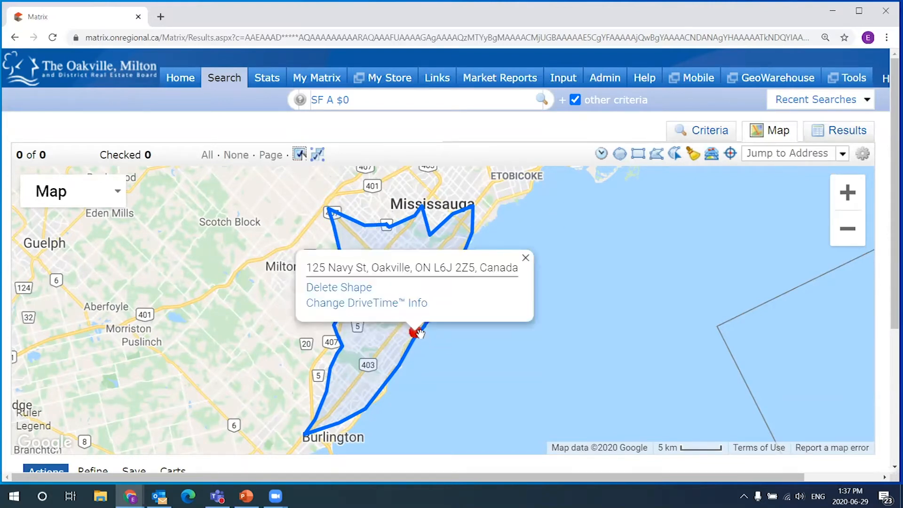
click(524, 259)
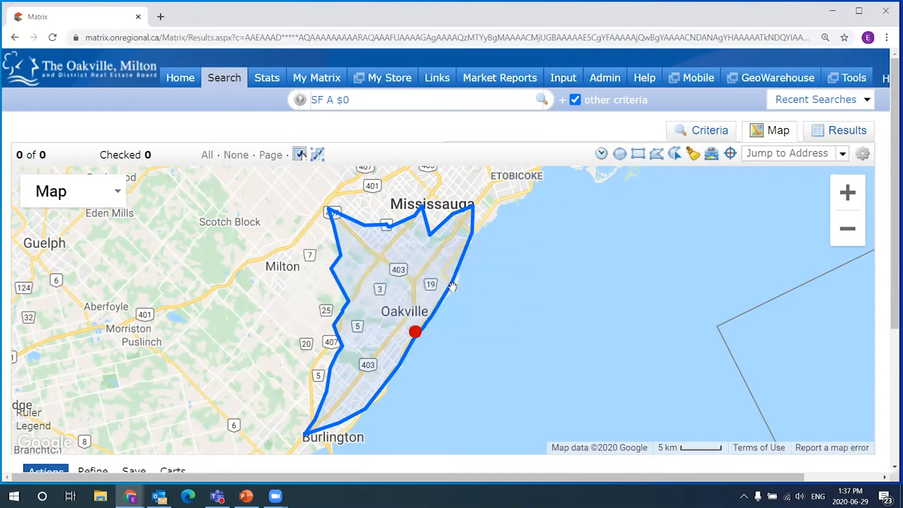
click(415, 332)
click(416, 332)
mouse_move(414, 330)
click(526, 259)
- Delete the drive-time shape around Oakville and zoom the map back out
scroll(410, 336, up, 2)
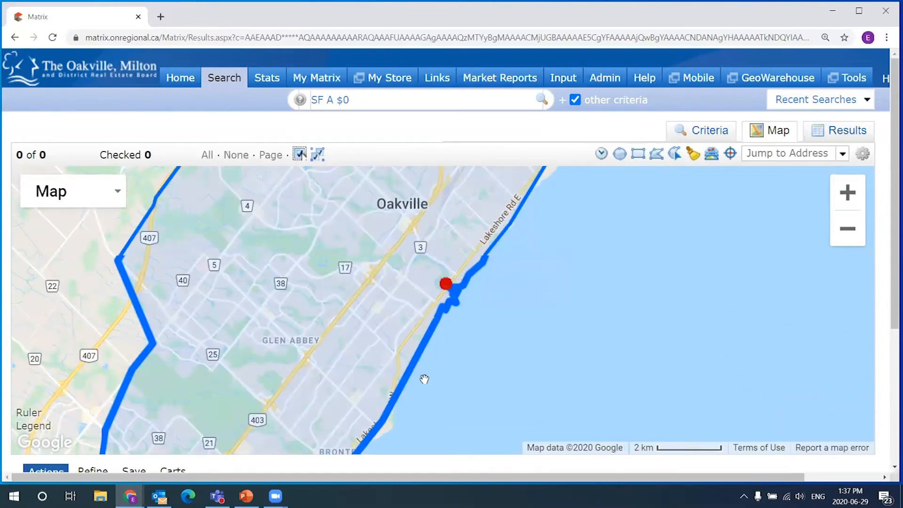
click(472, 308)
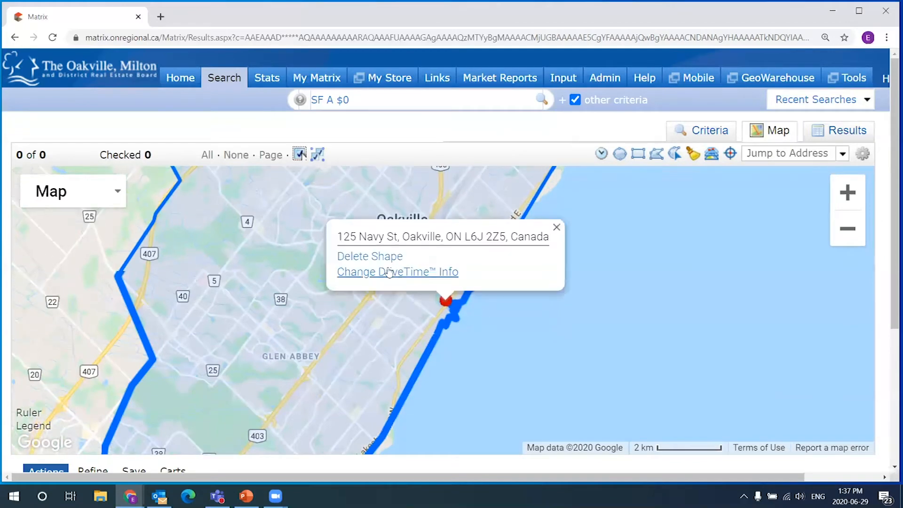
click(400, 260)
scroll(499, 258, down, 2)
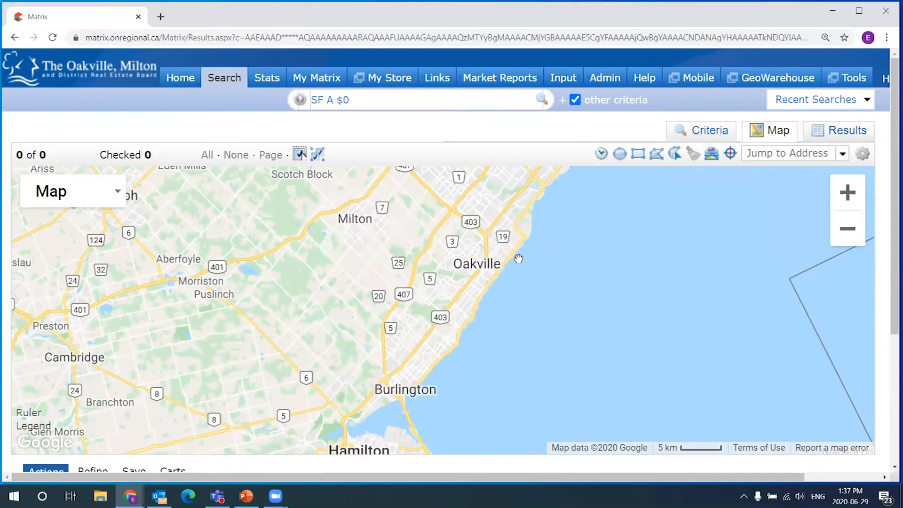
click(601, 154)
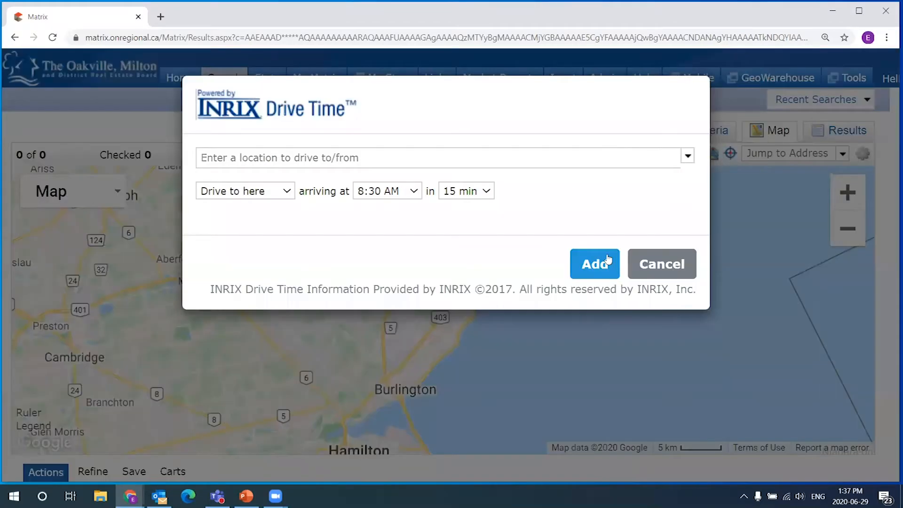
click(662, 264)
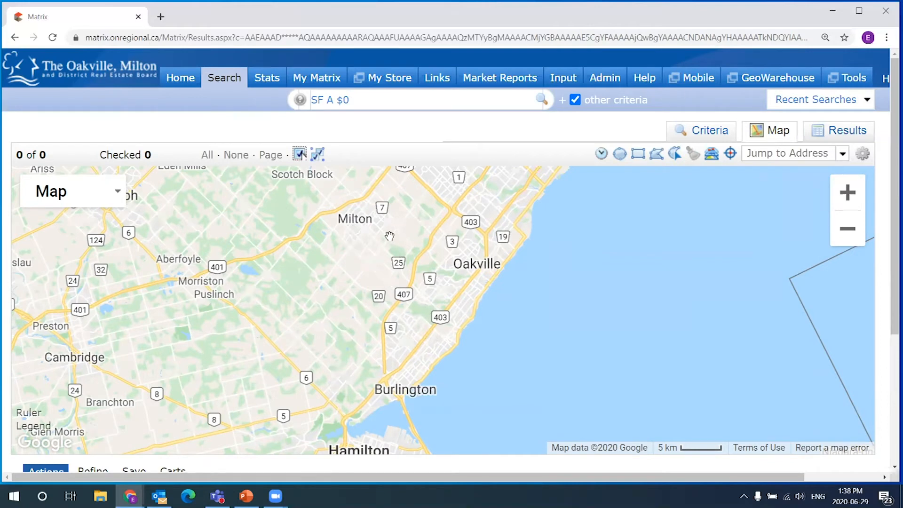
click(619, 154)
drag(462, 235, 510, 241)
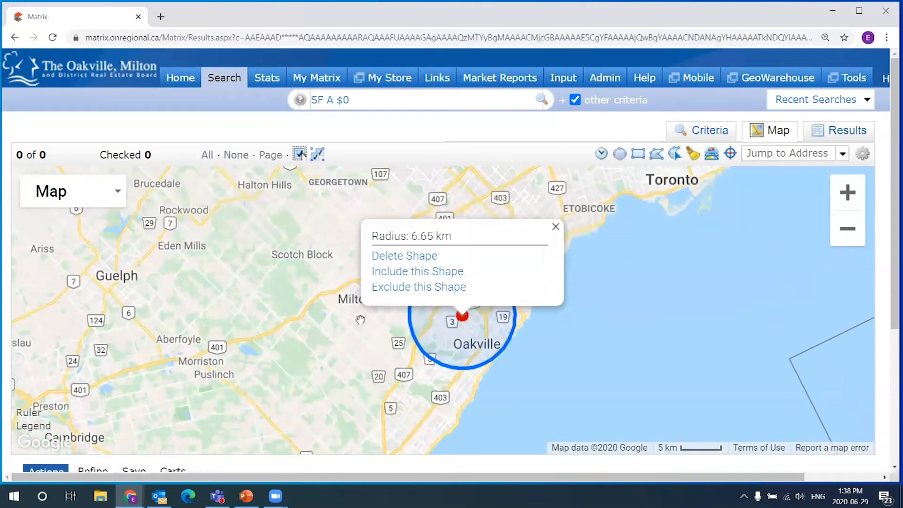
drag(380, 349, 387, 300)
click(620, 153)
drag(376, 260, 441, 280)
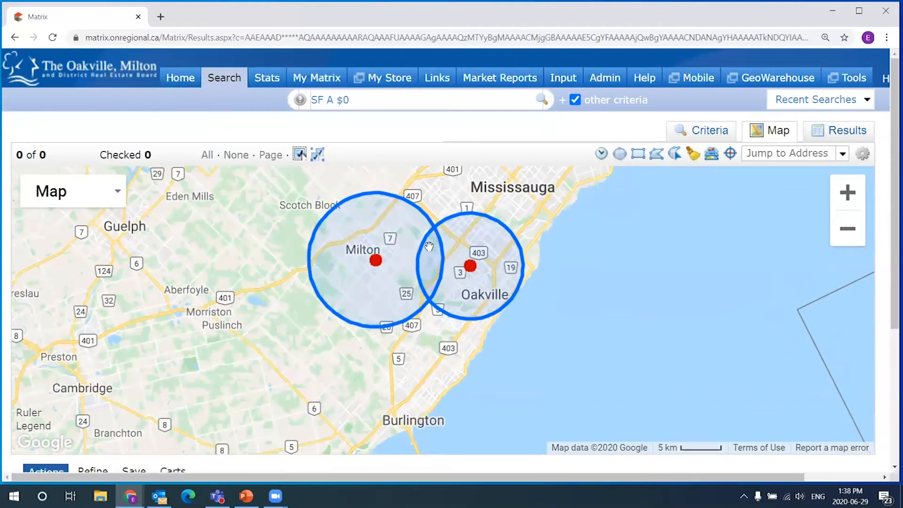
scroll(426, 284, up, 1)
drag(504, 204, 477, 232)
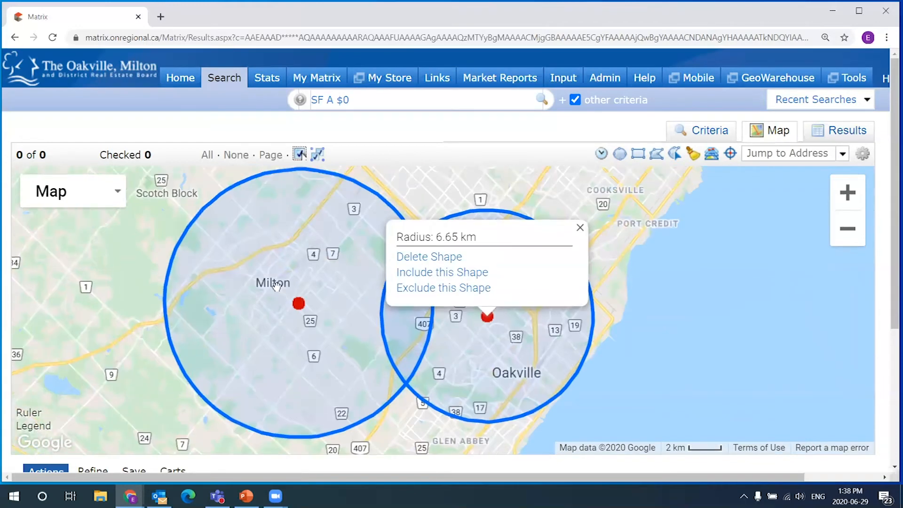
drag(705, 342, 697, 340)
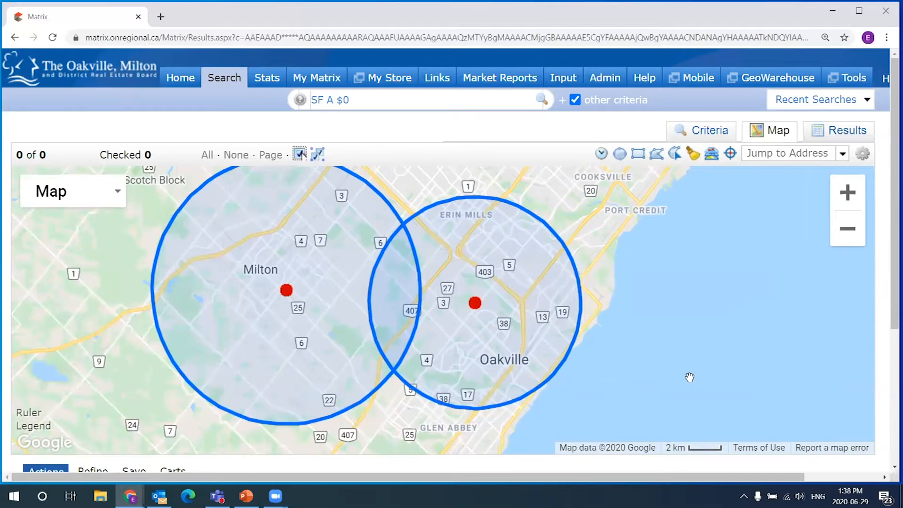
mouse_move(476, 302)
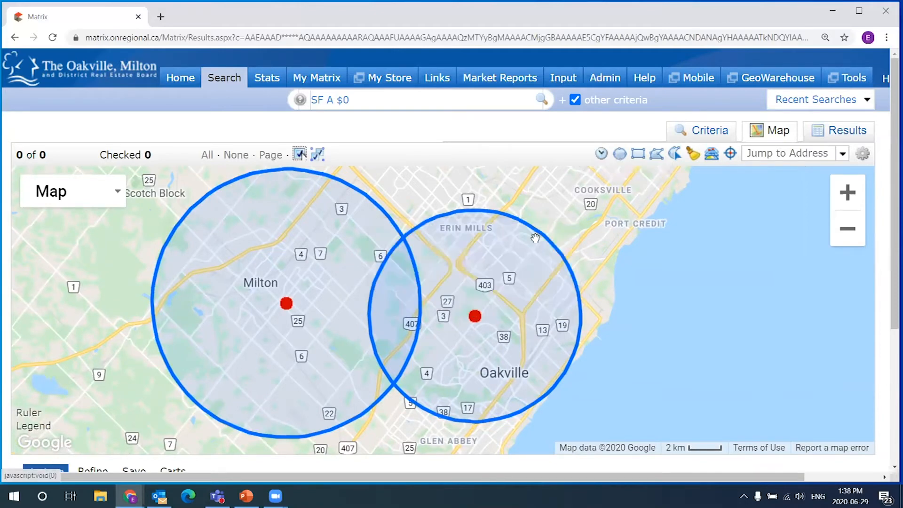
click(434, 257)
mouse_move(286, 302)
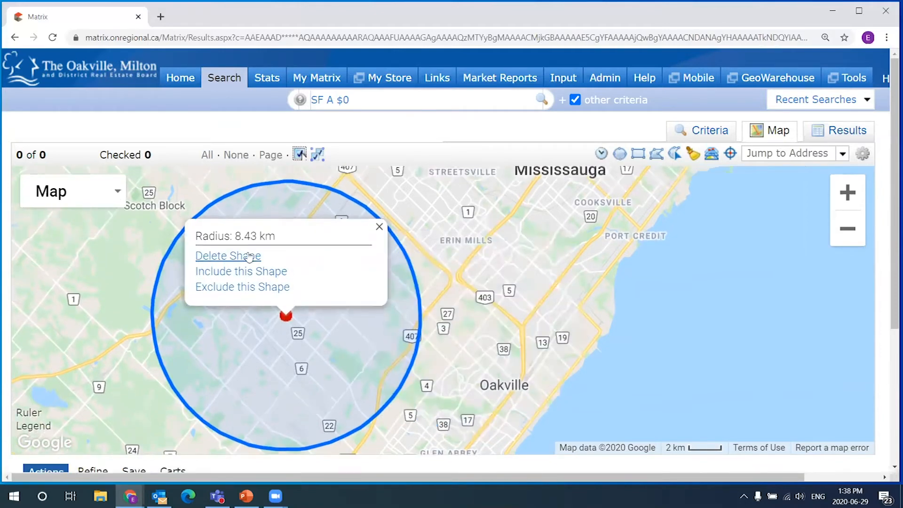
click(251, 256)
drag(640, 258, 640, 146)
drag(207, 377, 336, 324)
scroll(494, 278, up, 1)
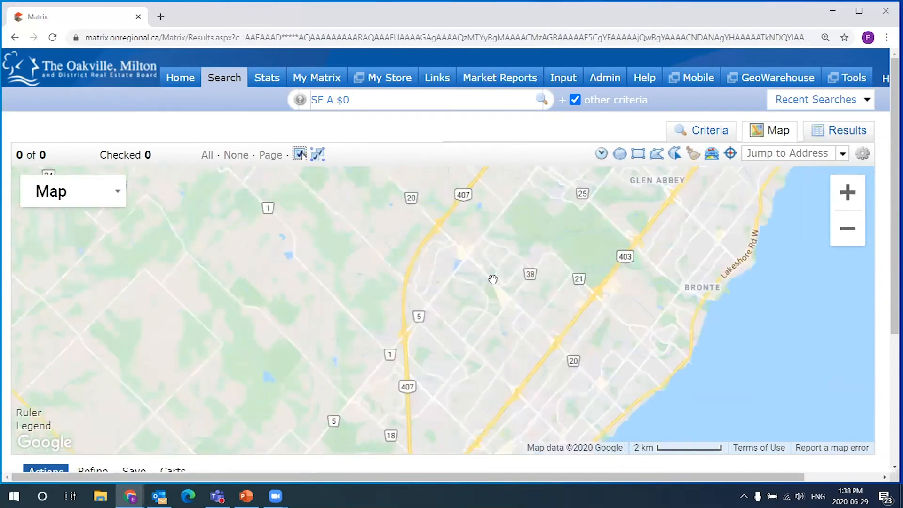
- Zoom and pan the map to centre Glen Abbey around Heritage Way
scroll(535, 266, down, 1)
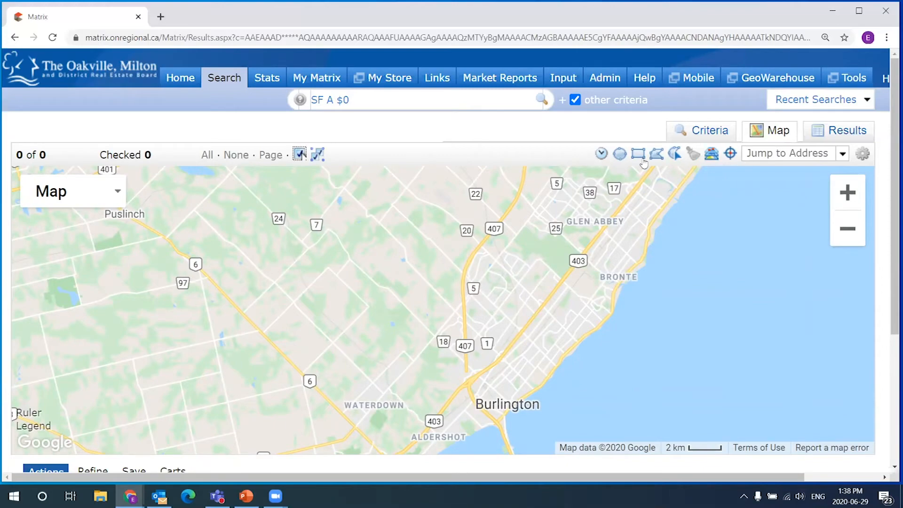
drag(619, 258, 489, 358)
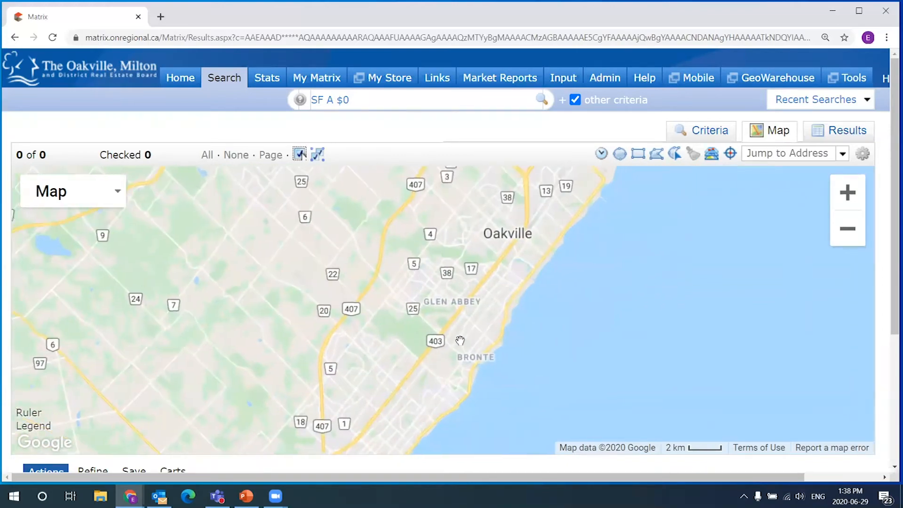
scroll(464, 360, up, 1)
scroll(463, 361, up, 1)
drag(522, 209, 385, 303)
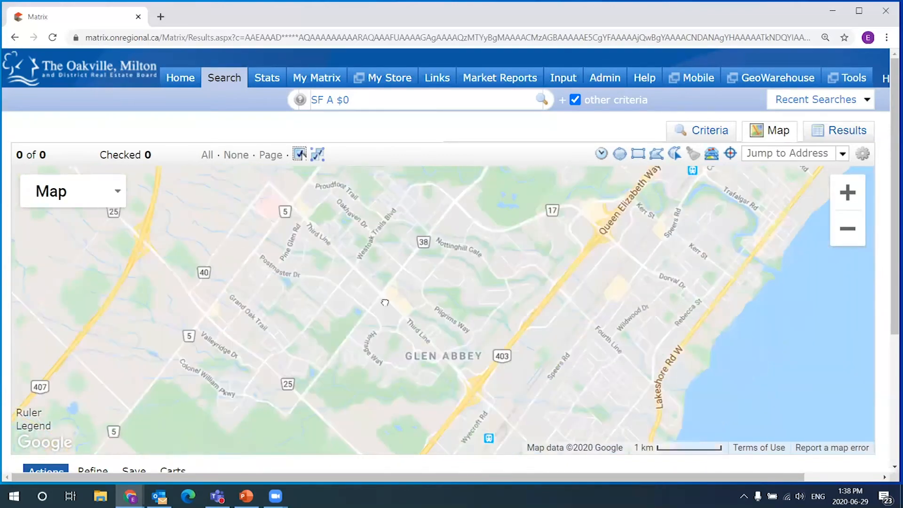
drag(426, 335, 403, 244)
drag(279, 254, 339, 270)
drag(478, 206, 413, 254)
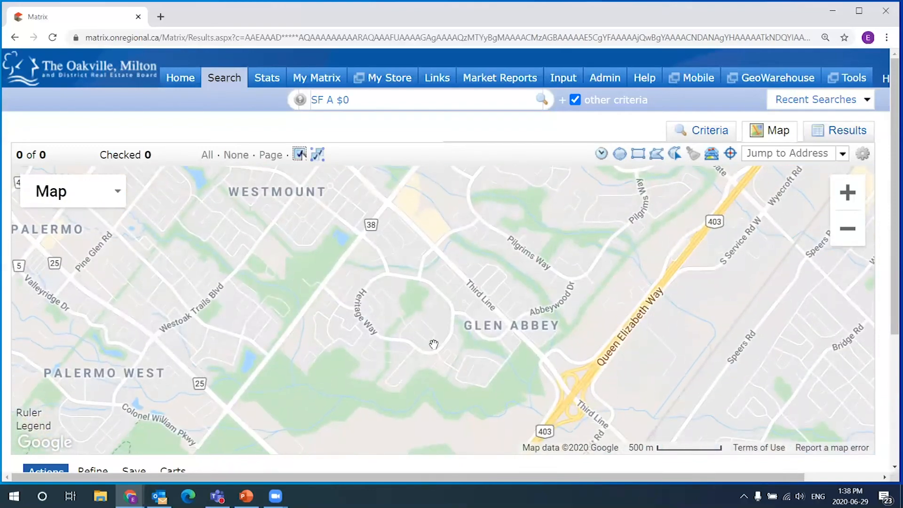
scroll(348, 300, up, 1)
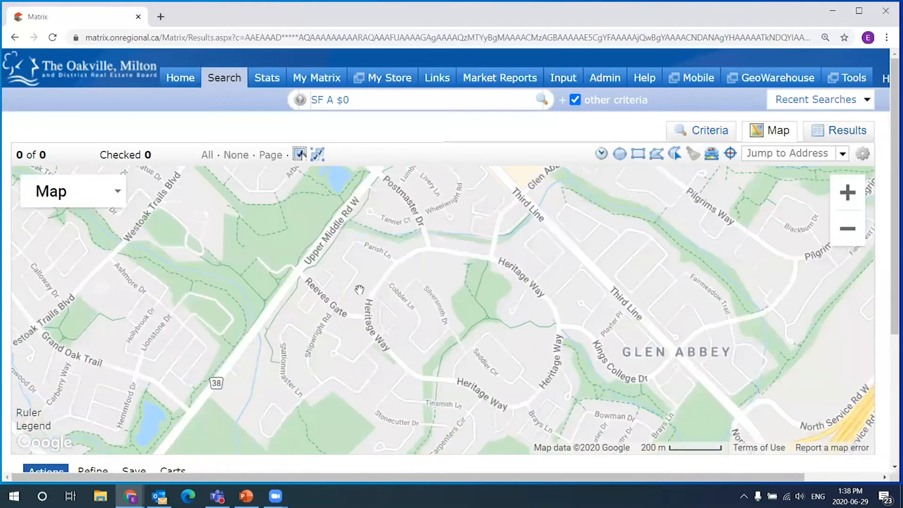
drag(357, 361, 337, 379)
scroll(437, 334, down, 1)
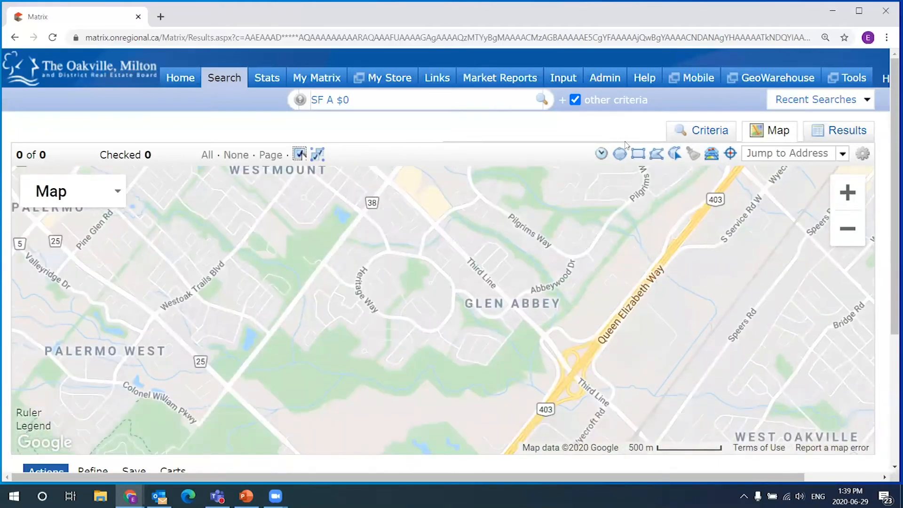
- Draw a six-corner polygon around Glen Abbey, closing it at the first point
click(657, 156)
click(388, 182)
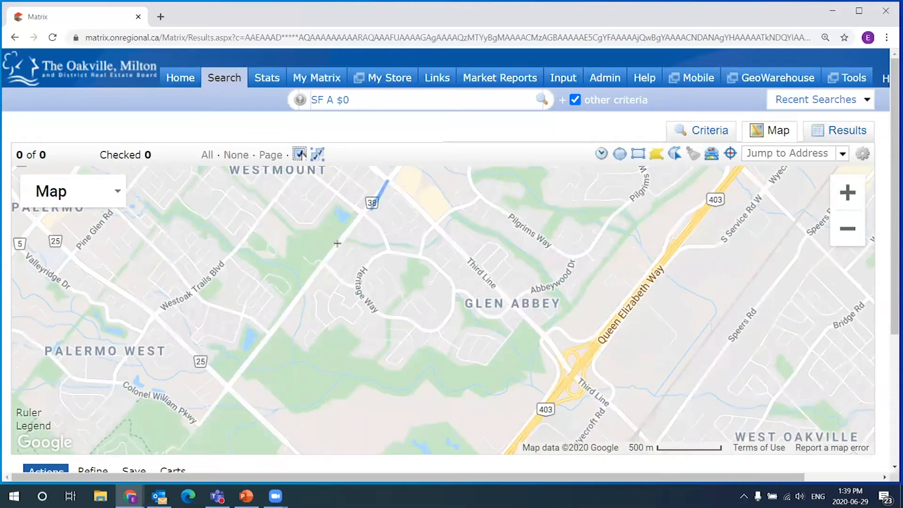
click(272, 332)
click(309, 368)
click(437, 394)
click(534, 369)
click(547, 337)
click(388, 182)
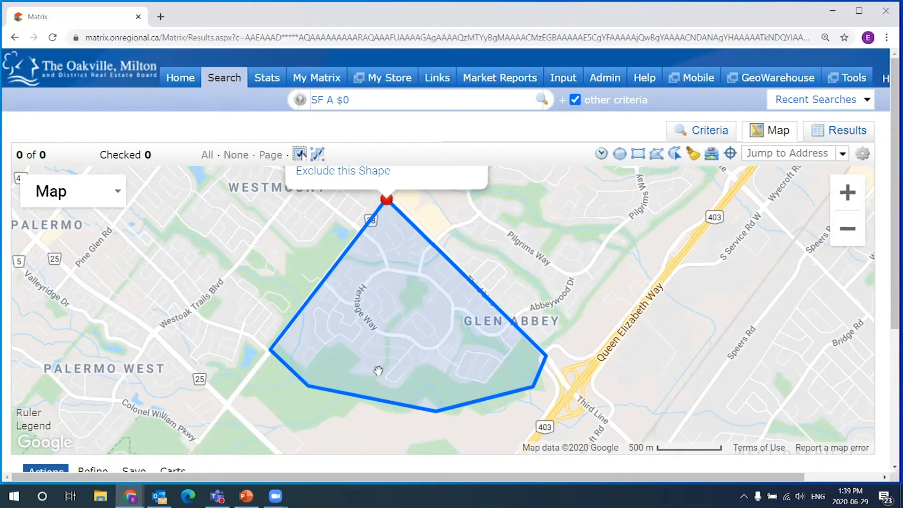
click(709, 131)
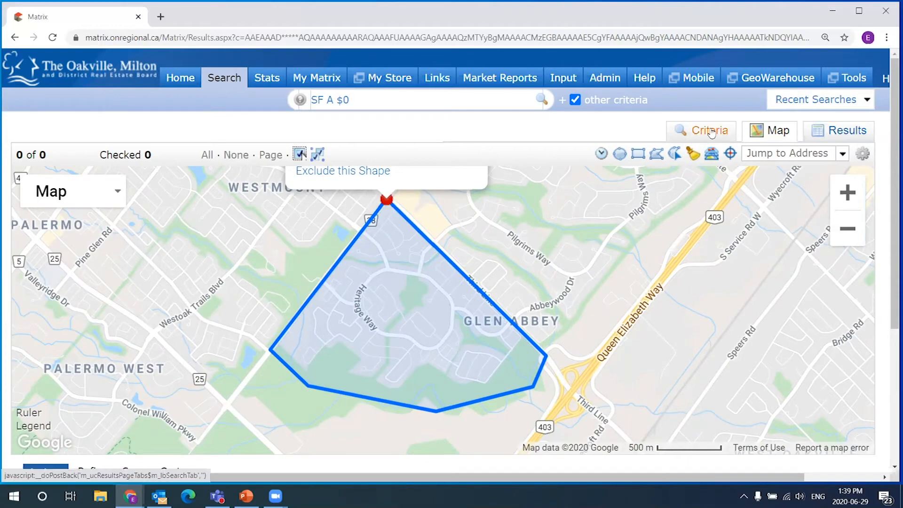
- Clear the 0 from Price and confirm the polygon returns 14 of 14 listings
double_click(691, 201)
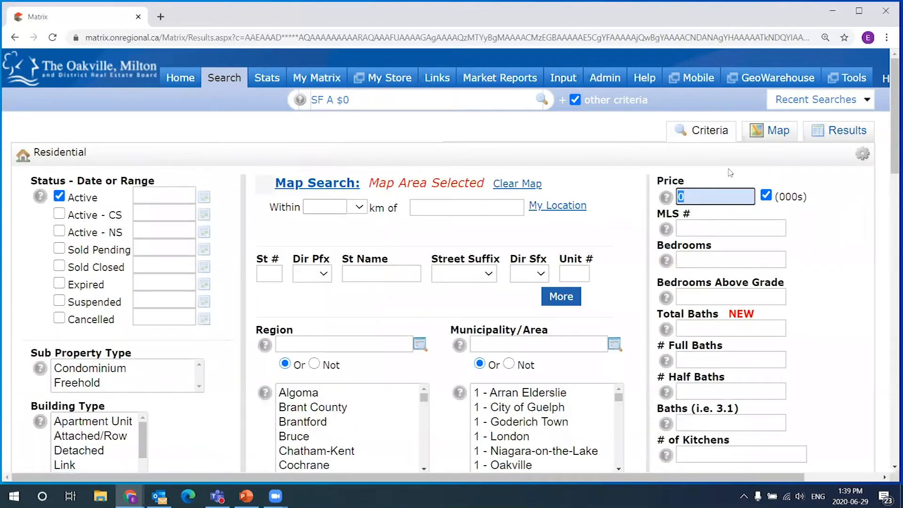
key(BackSpace)
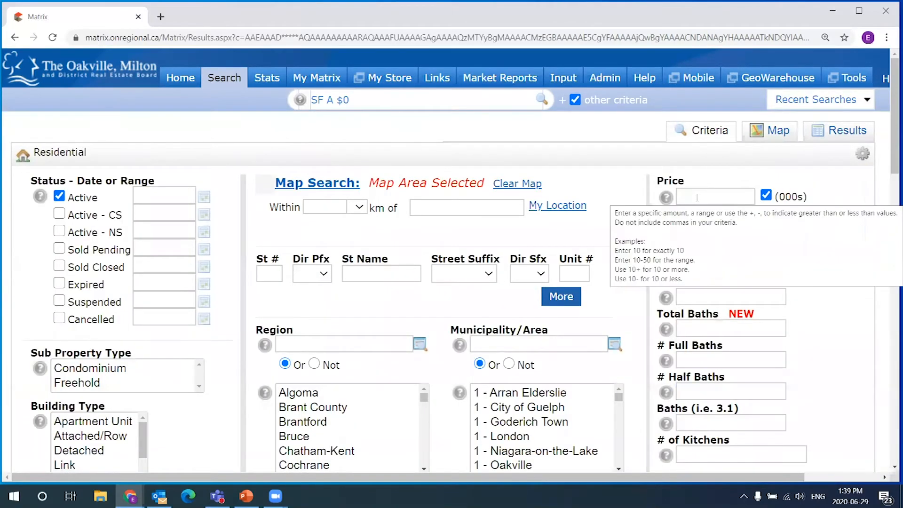
click(775, 133)
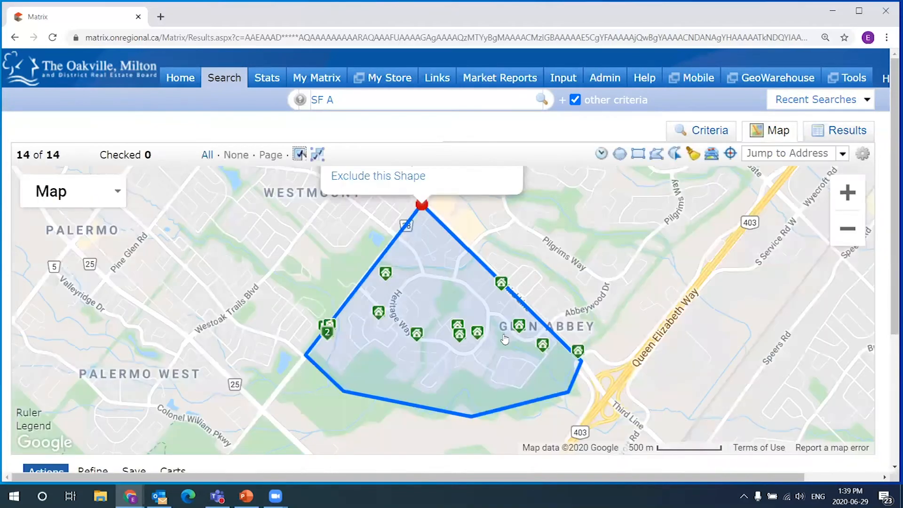
mouse_move(459, 331)
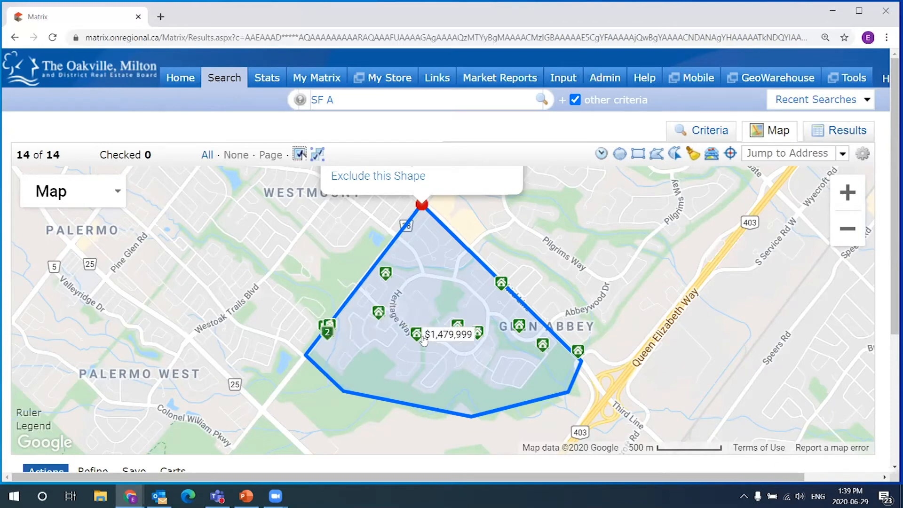
drag(64, 156, 16, 156)
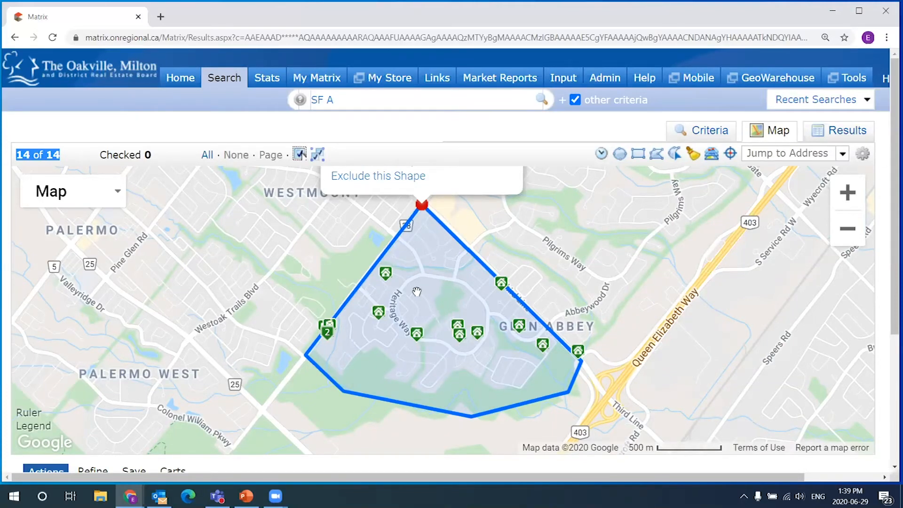
click(715, 130)
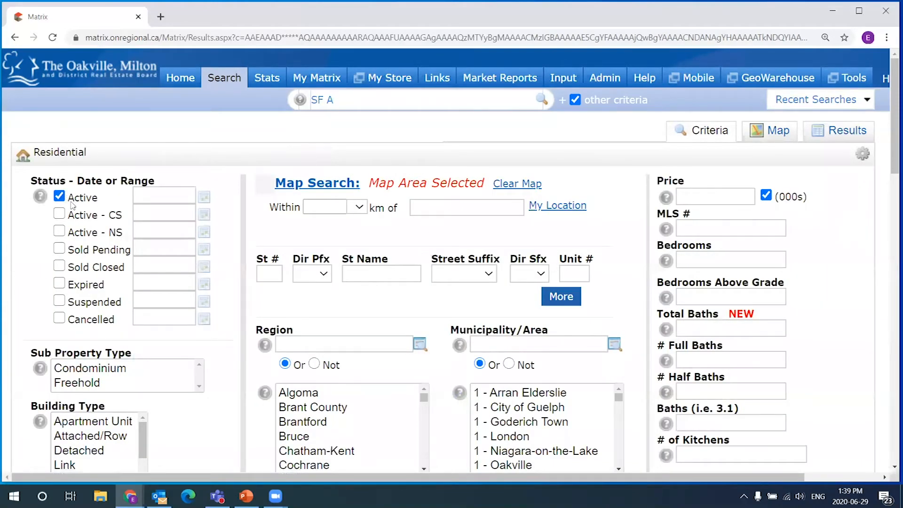
- Select Freehold as sub property type and Sale as transaction type
click(770, 130)
click(87, 385)
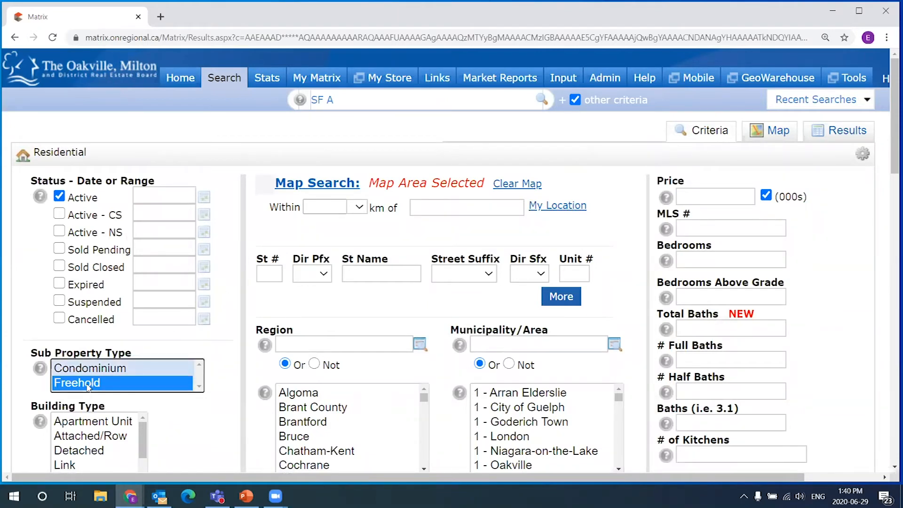
scroll(138, 389, down, 3)
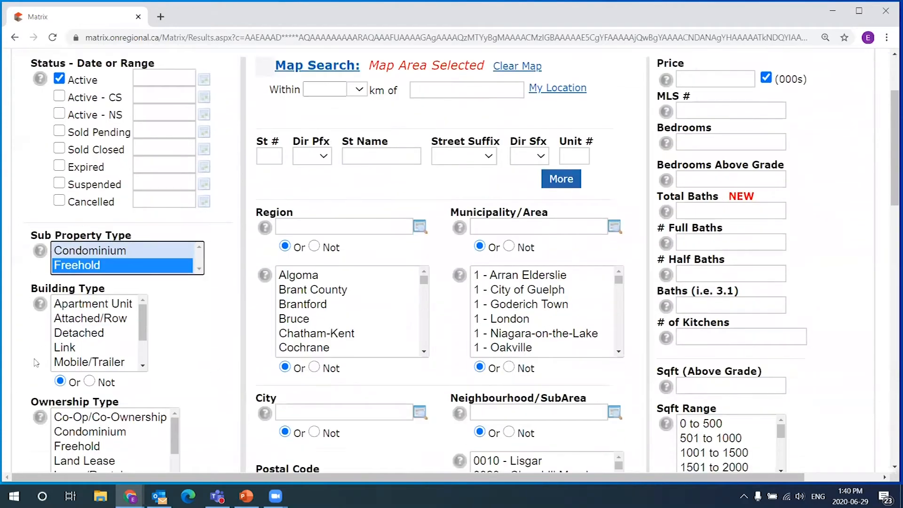
scroll(13, 376, down, 9)
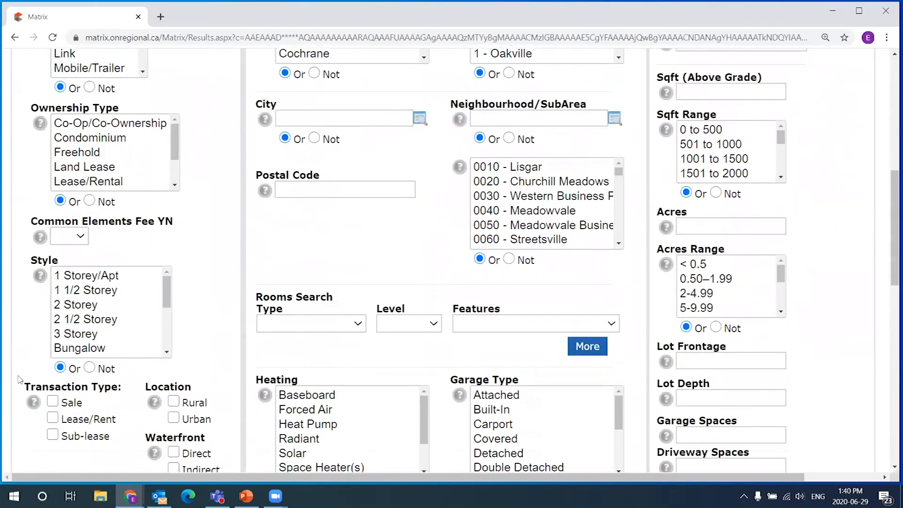
click(57, 344)
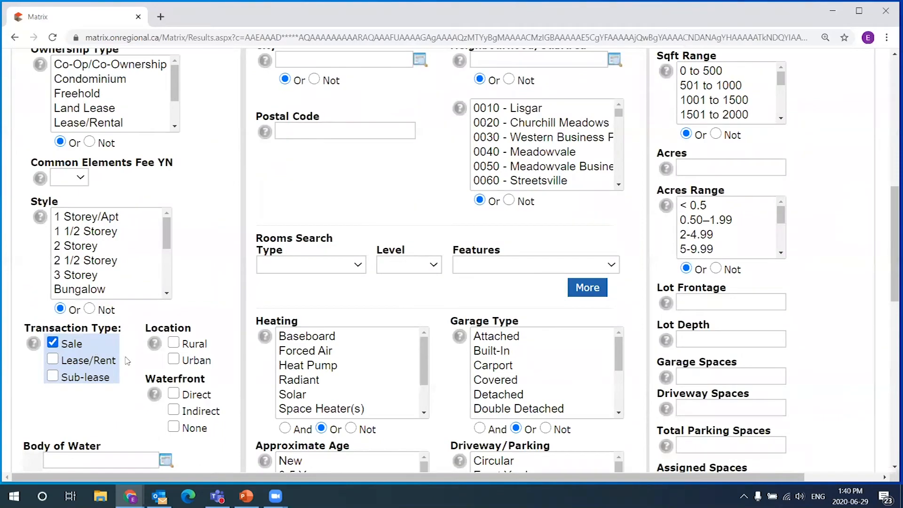
scroll(127, 361, down, 4)
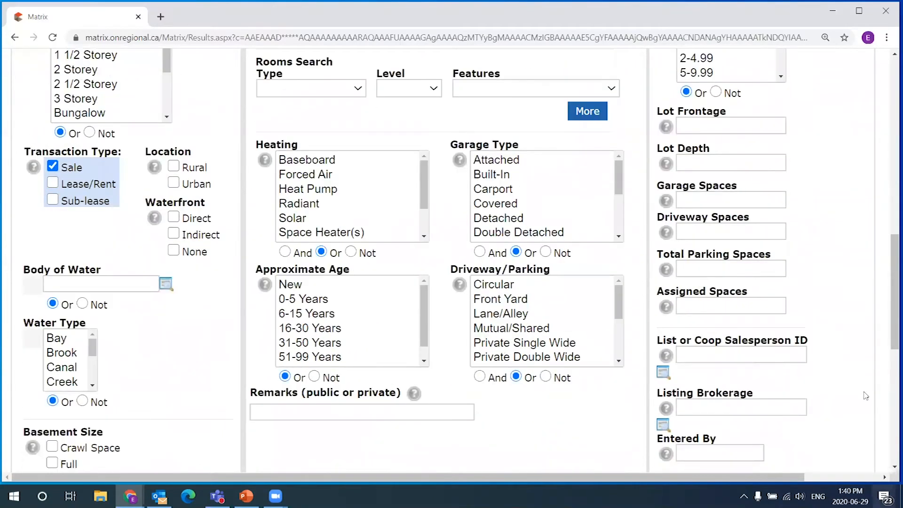
drag(894, 269, 889, 127)
scroll(678, 212, up, 3)
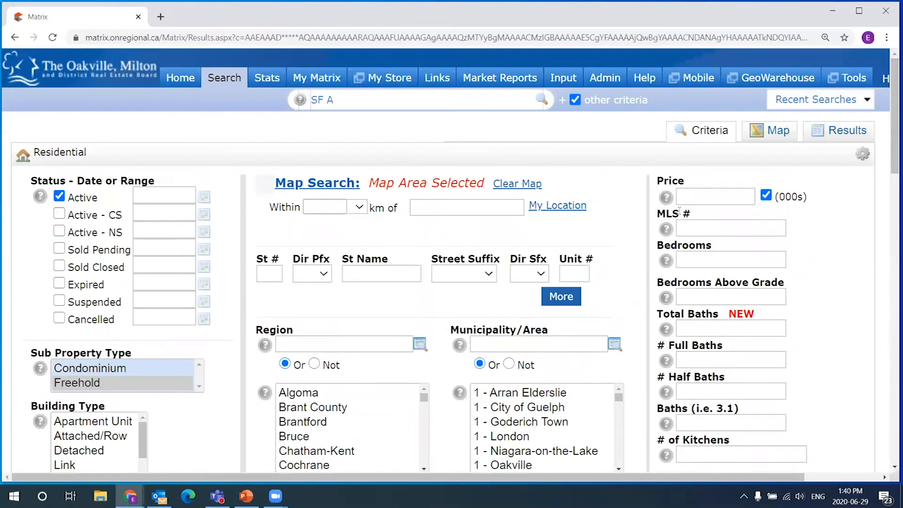
- Enter a Price range of 1300-1600 in thousands
click(715, 197)
text(1300-1600)
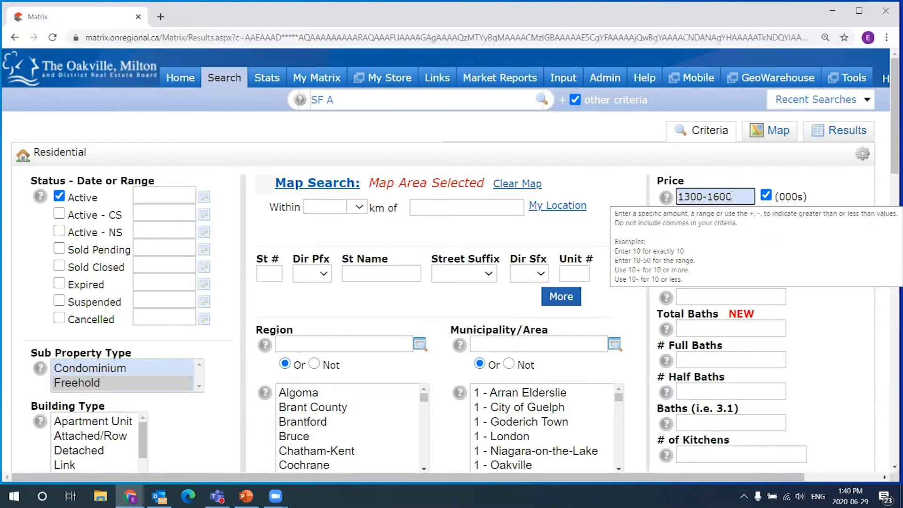
click(815, 179)
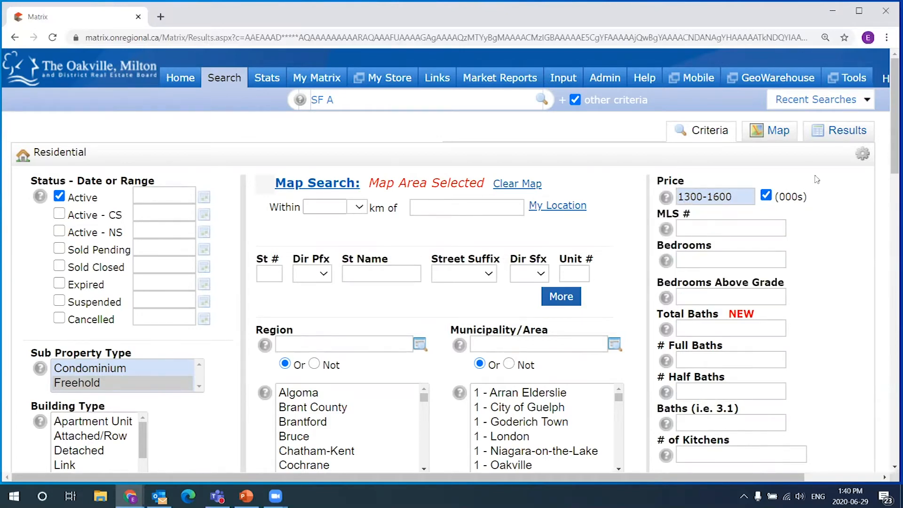
scroll(156, 350, down, 2)
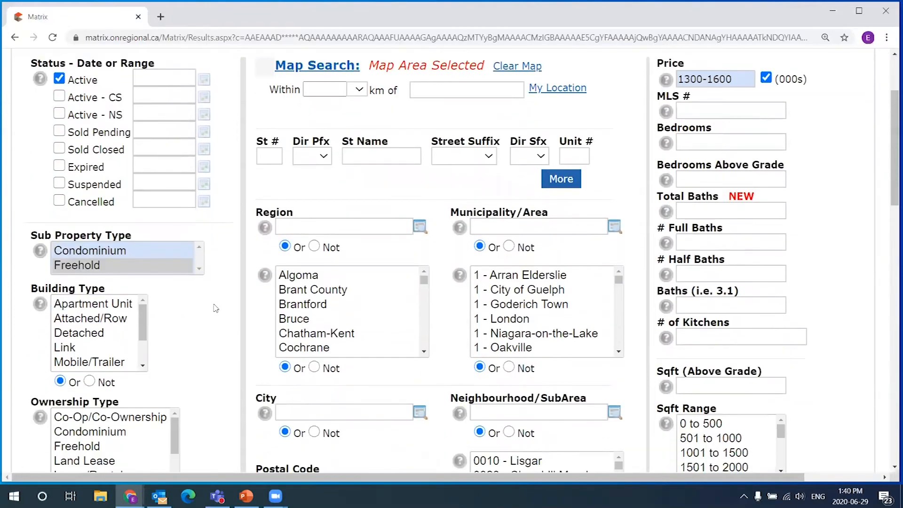
scroll(230, 327, up, 1)
scroll(230, 327, down, 1)
scroll(137, 284, down, 6)
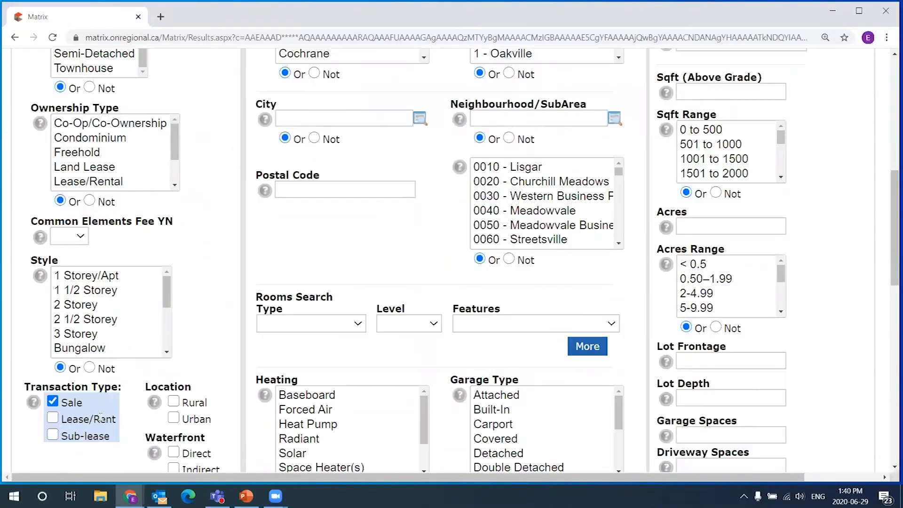
scroll(771, 281, up, 6)
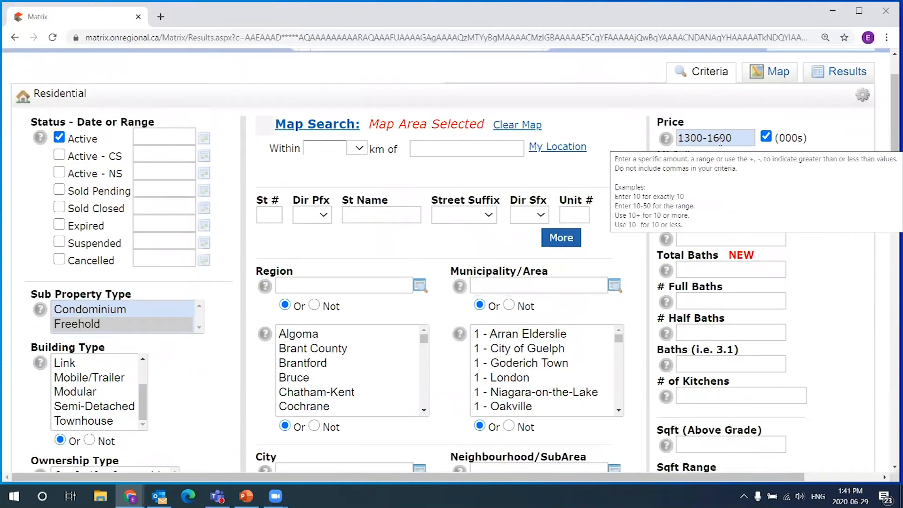
- Preview the six map results, then change Price from 1300-1600 to 1300-1500
click(780, 75)
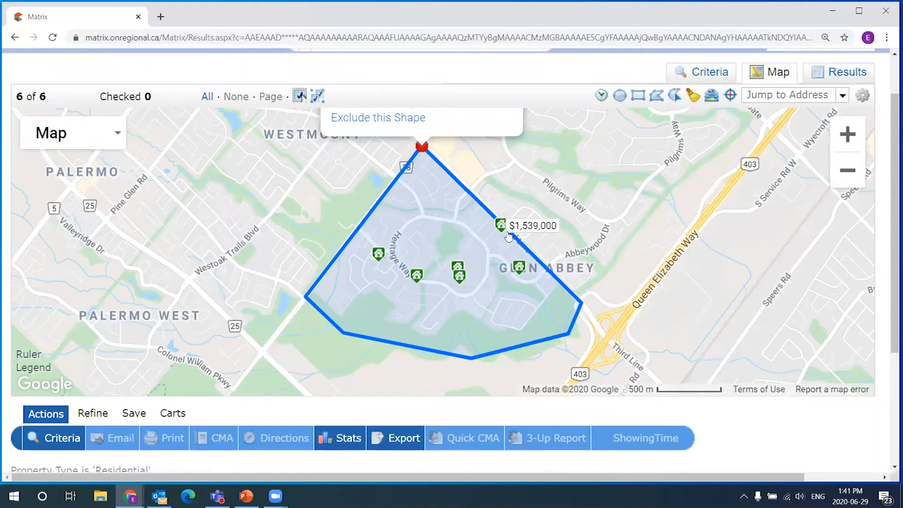
mouse_move(459, 275)
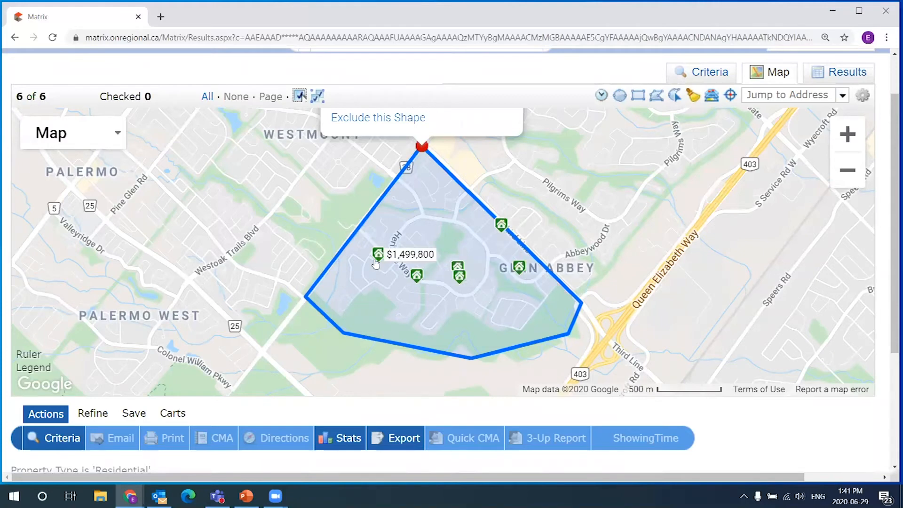
click(710, 74)
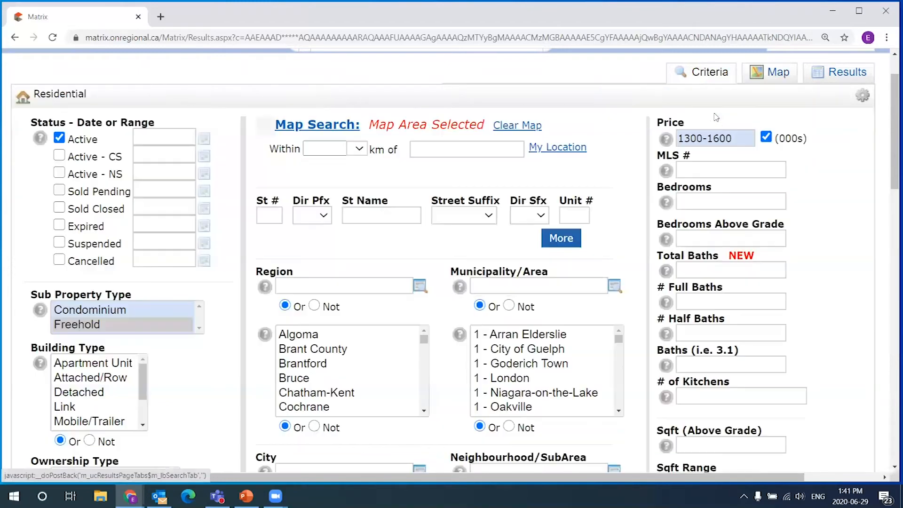
click(715, 138)
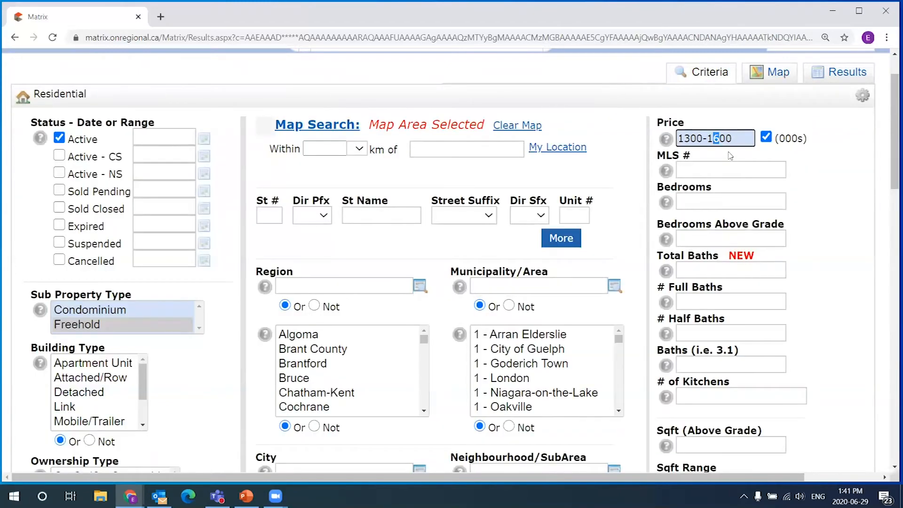
text(5)
click(753, 123)
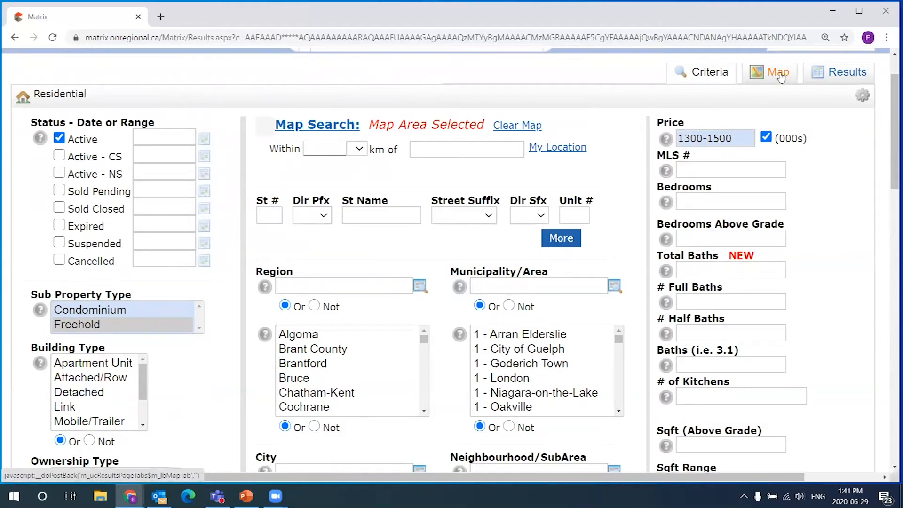
click(780, 77)
mouse_move(382, 259)
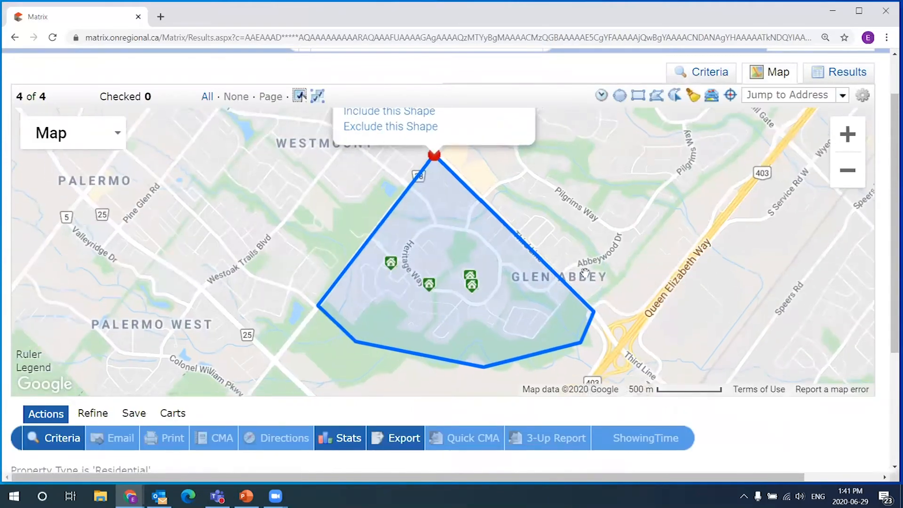
click(390, 261)
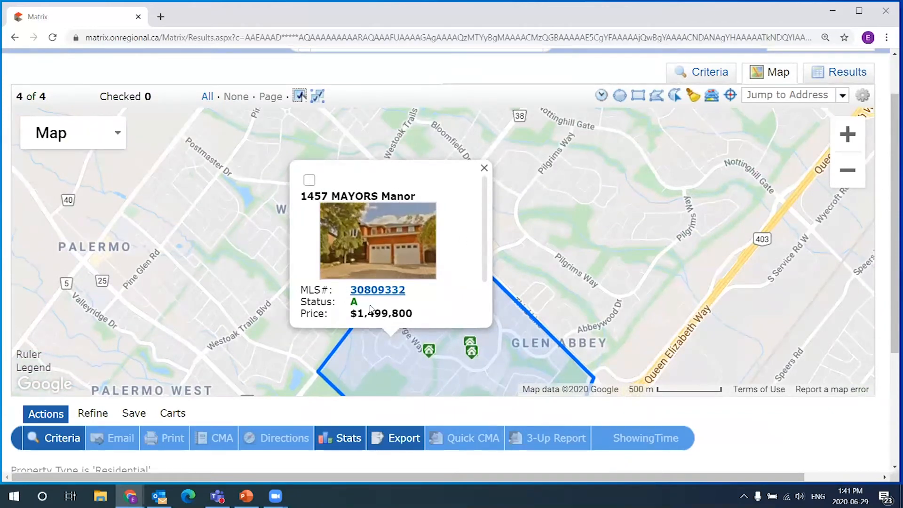
click(484, 168)
click(429, 347)
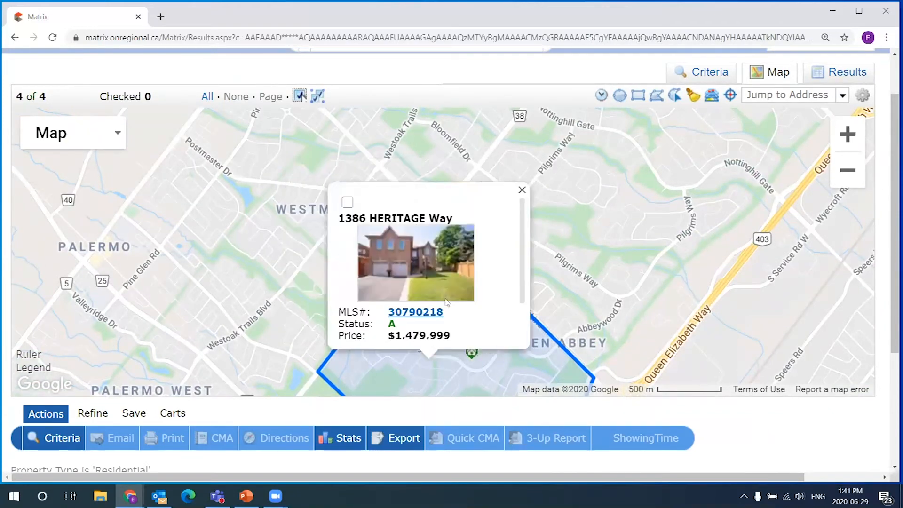
click(522, 174)
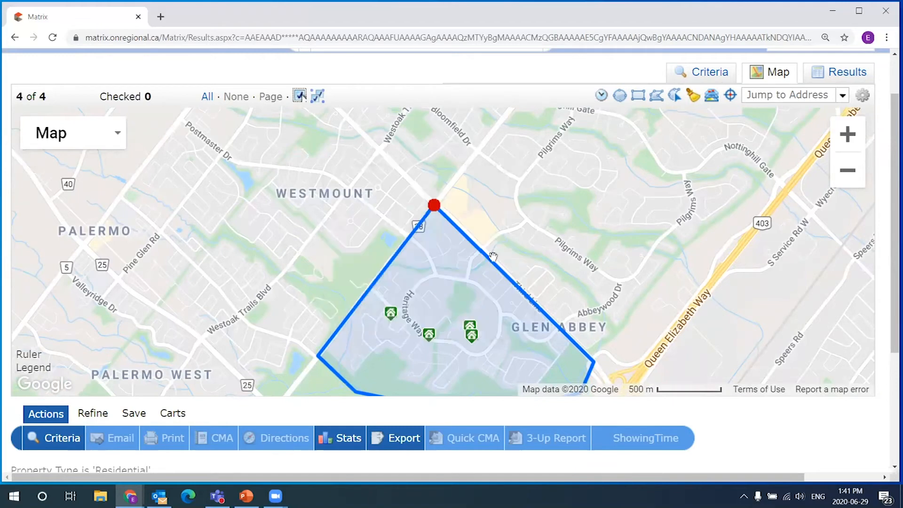
click(472, 335)
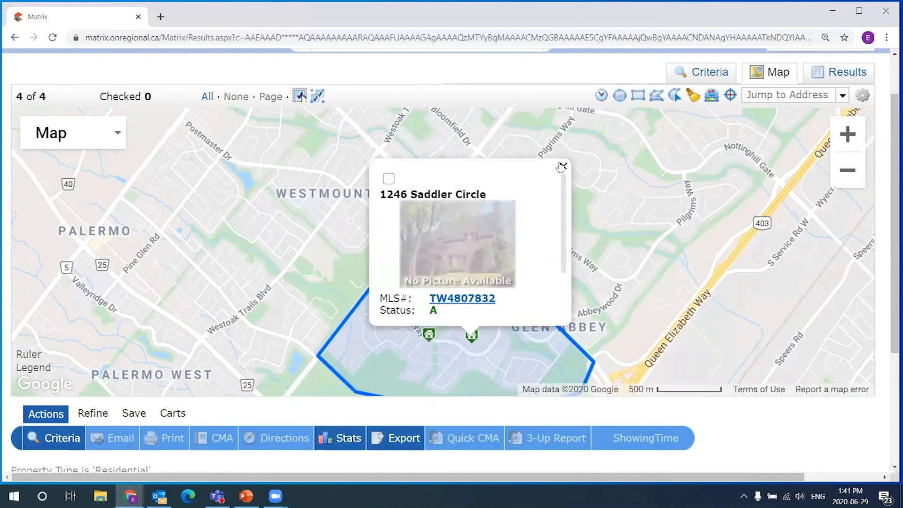
click(562, 167)
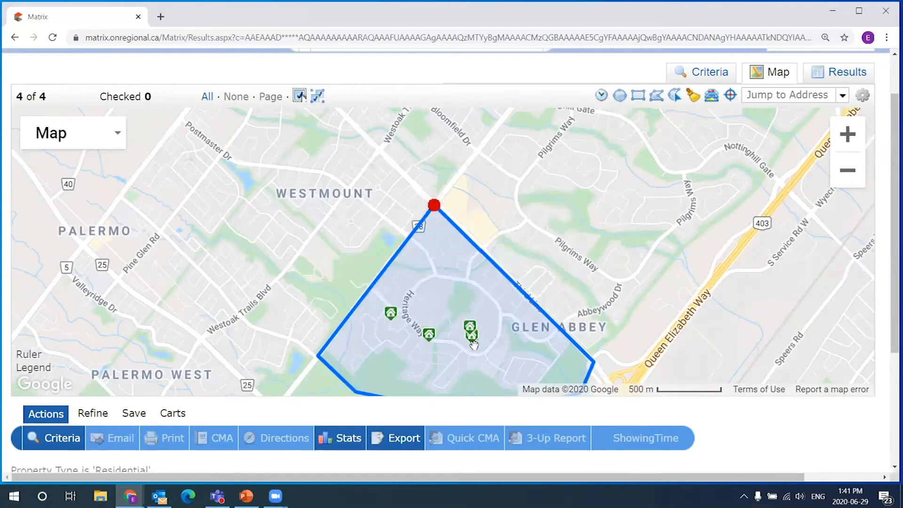
click(471, 334)
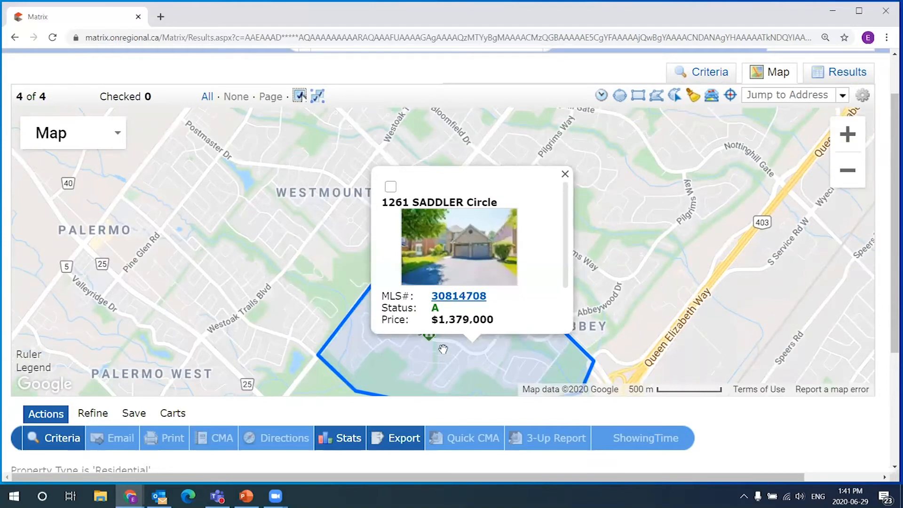
drag(449, 320, 454, 323)
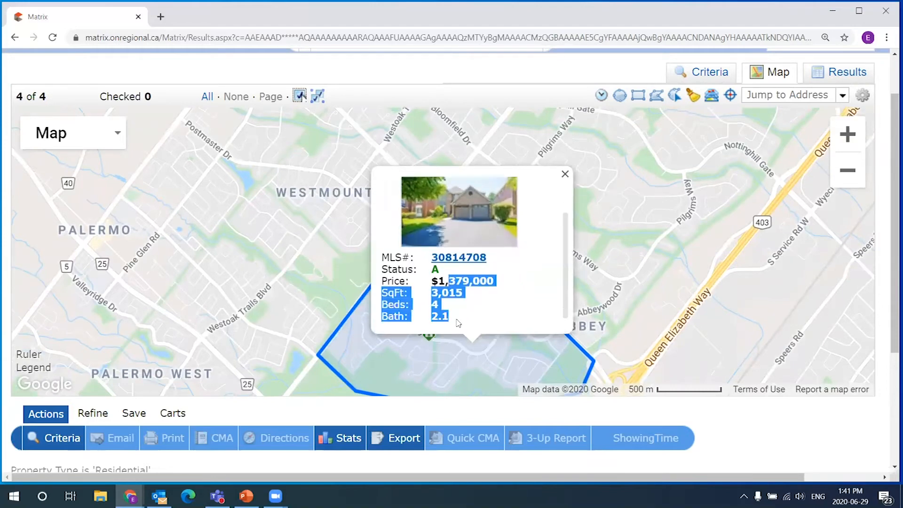
click(447, 285)
click(565, 174)
drag(415, 340, 405, 290)
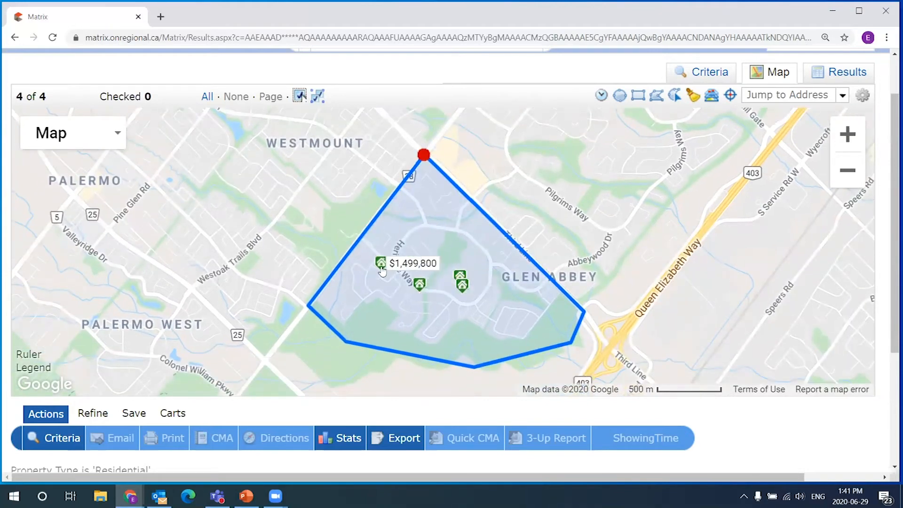
mouse_move(463, 285)
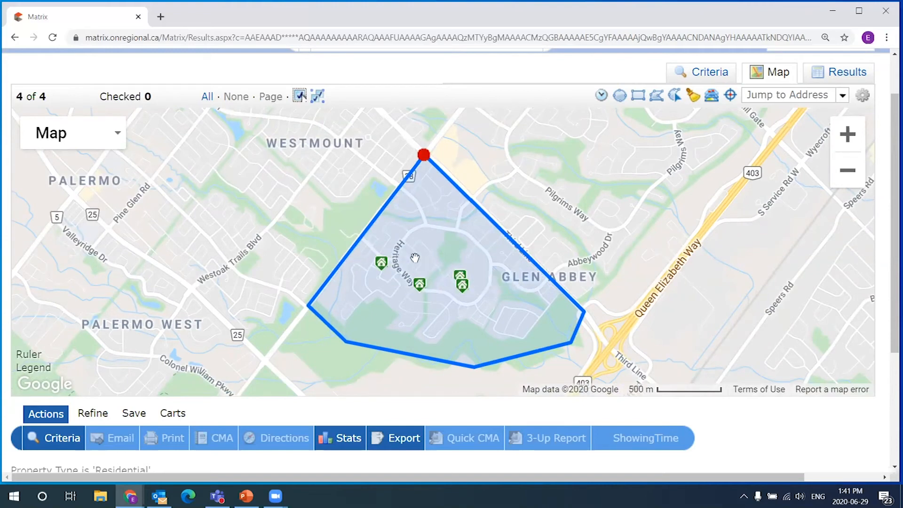
mouse_move(424, 289)
scroll(640, 219, down, 1)
drag(694, 234, 618, 243)
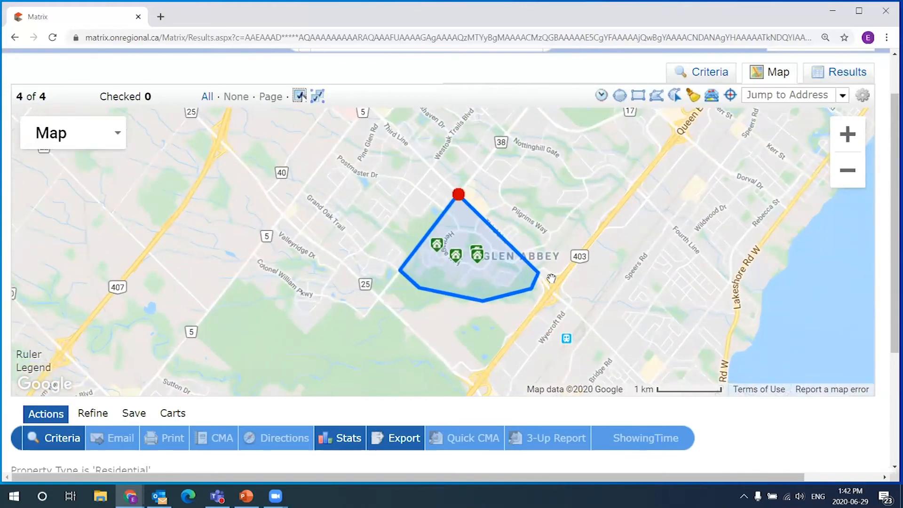
drag(584, 227, 538, 230)
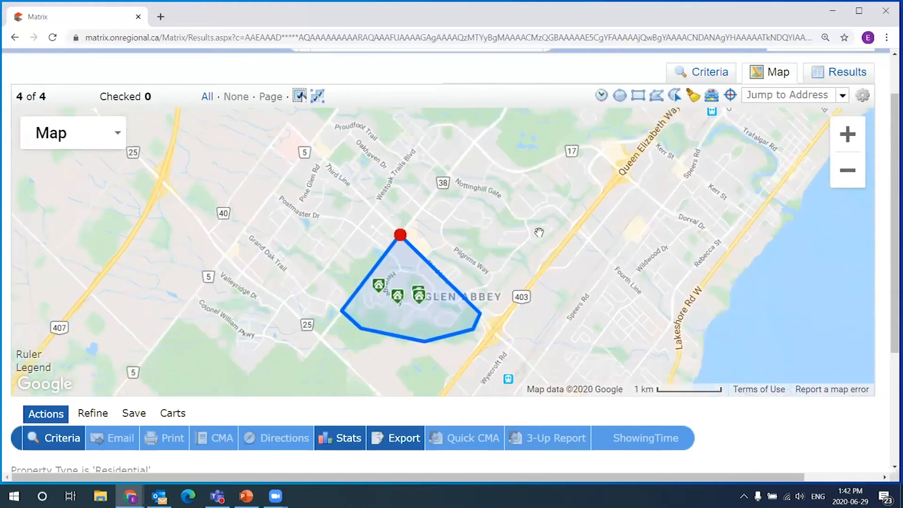
scroll(549, 264, down, 1)
drag(550, 264, 528, 287)
click(712, 96)
click(572, 200)
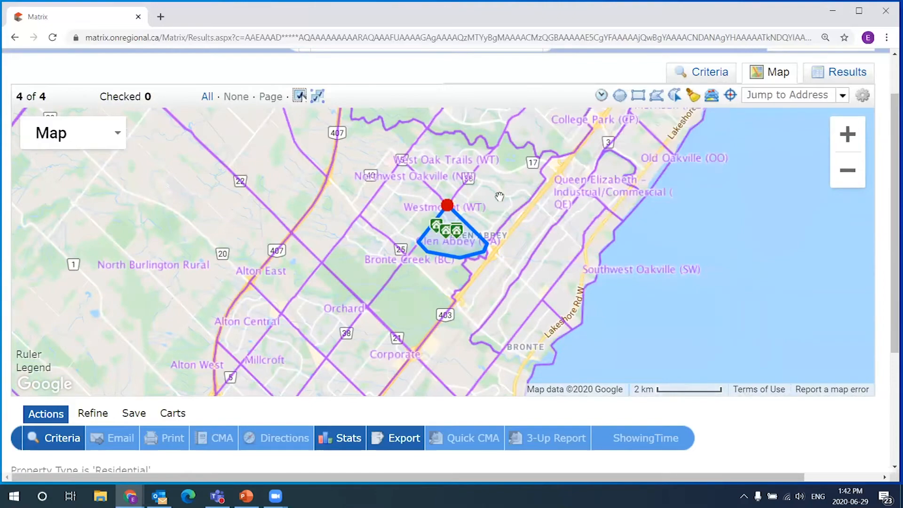
scroll(499, 218, up, 1)
drag(535, 115, 519, 159)
drag(509, 214, 538, 157)
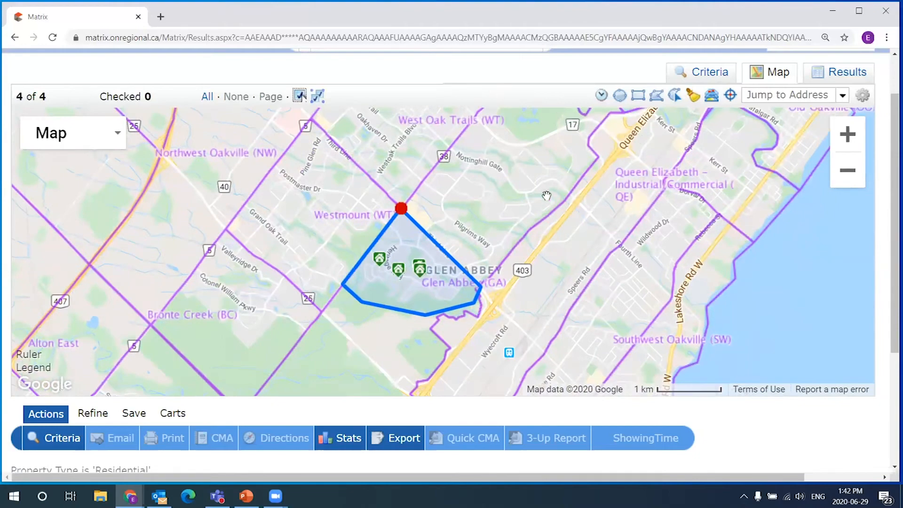
drag(552, 190, 581, 124)
drag(530, 146, 489, 232)
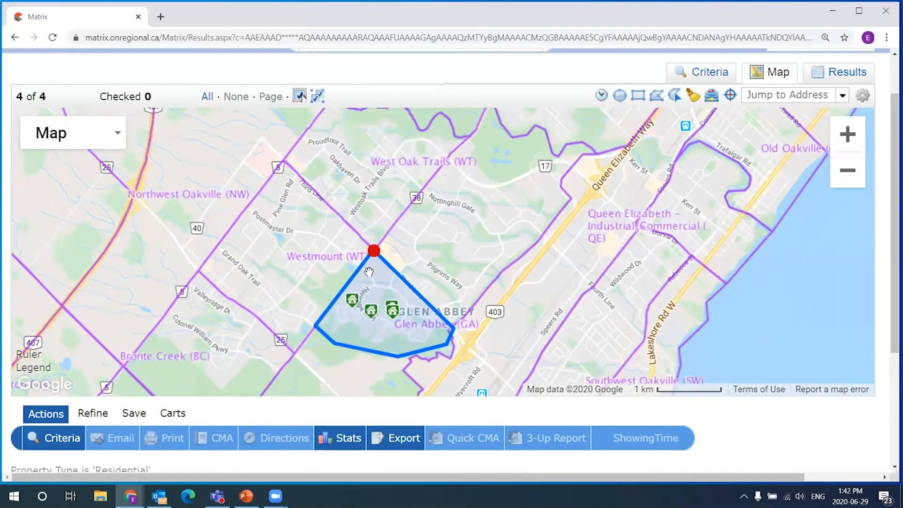
click(374, 251)
click(712, 95)
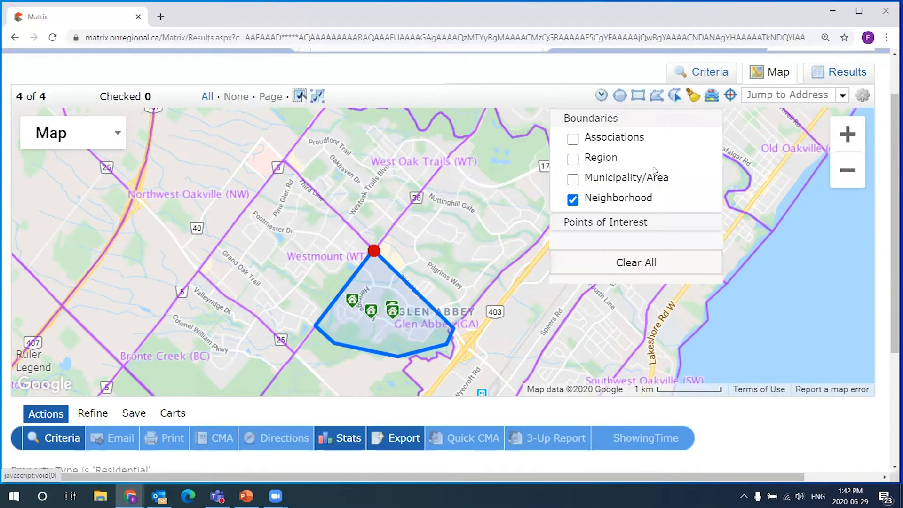
click(573, 199)
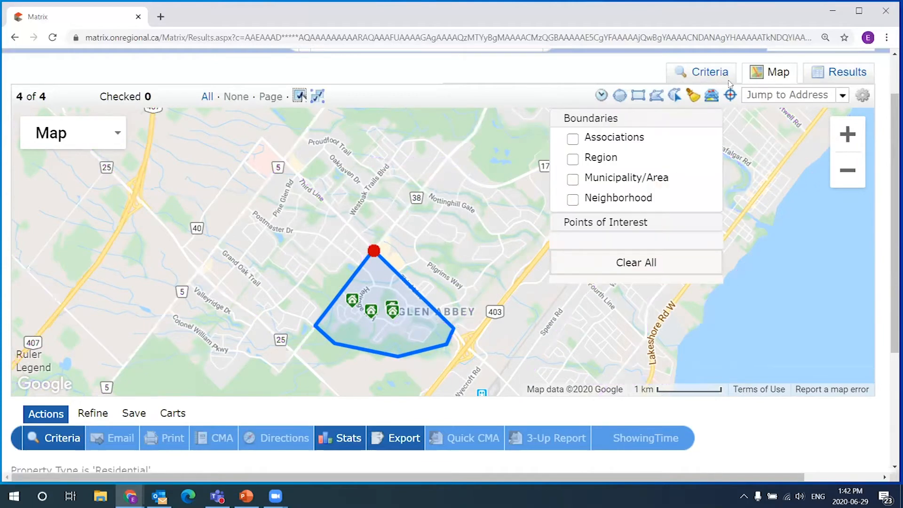
click(624, 73)
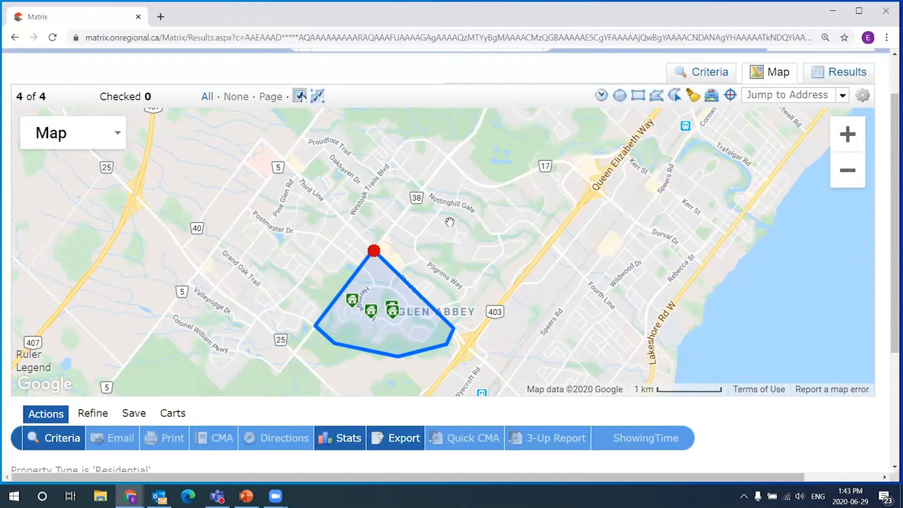
- Pan and zoom in on the Glen Abbey polygon and its four listings
drag(373, 320, 405, 298)
scroll(386, 312, up, 1)
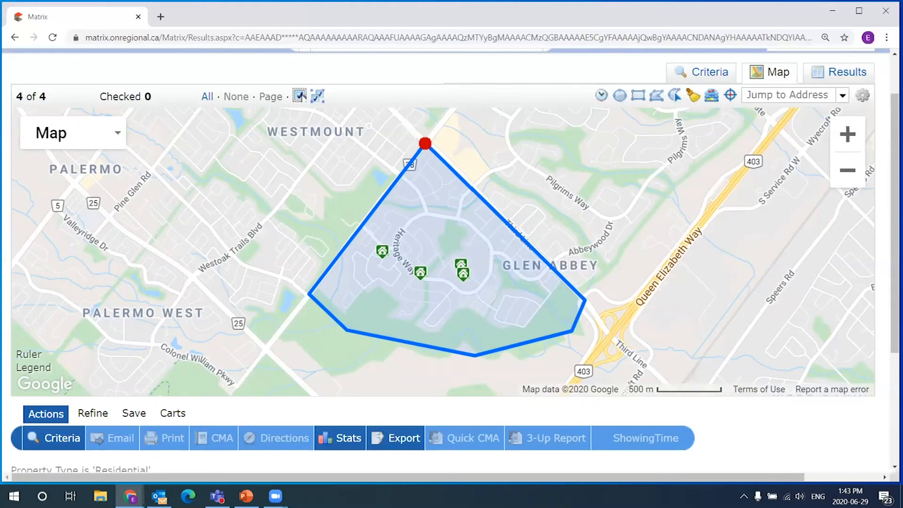
drag(575, 197, 576, 184)
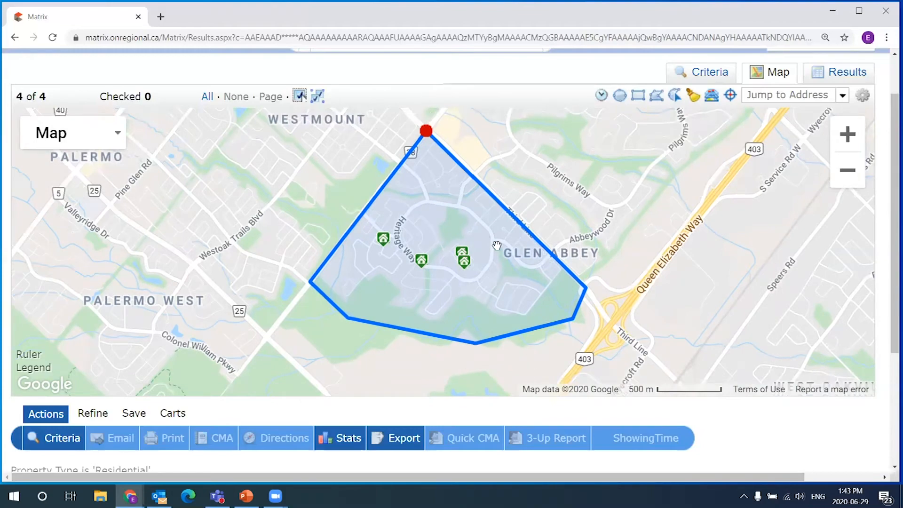
click(426, 131)
drag(562, 236, 565, 169)
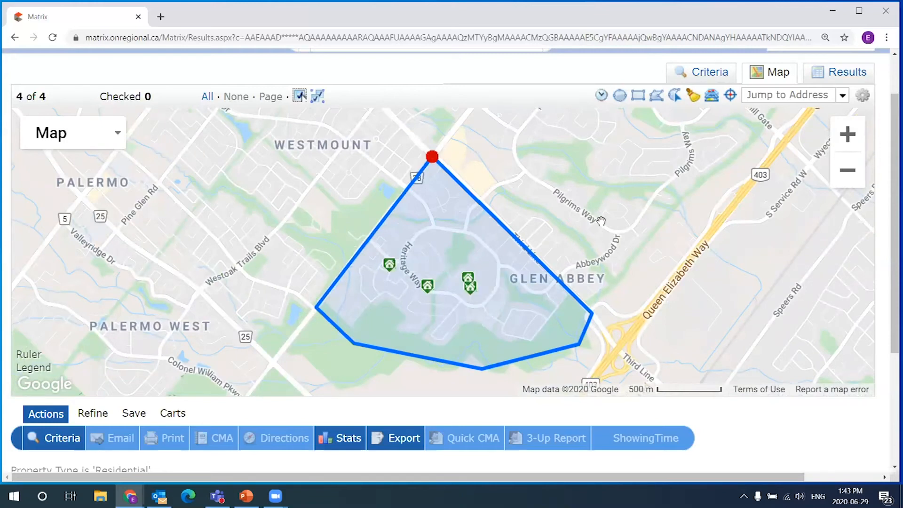
- Switch to the results list and scroll across its columns for the four listings
click(845, 75)
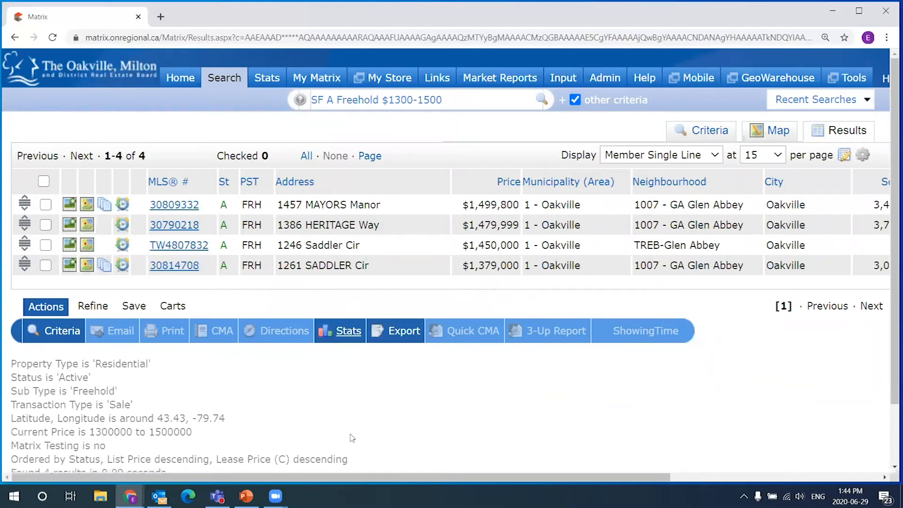
scroll(356, 405, right, 5)
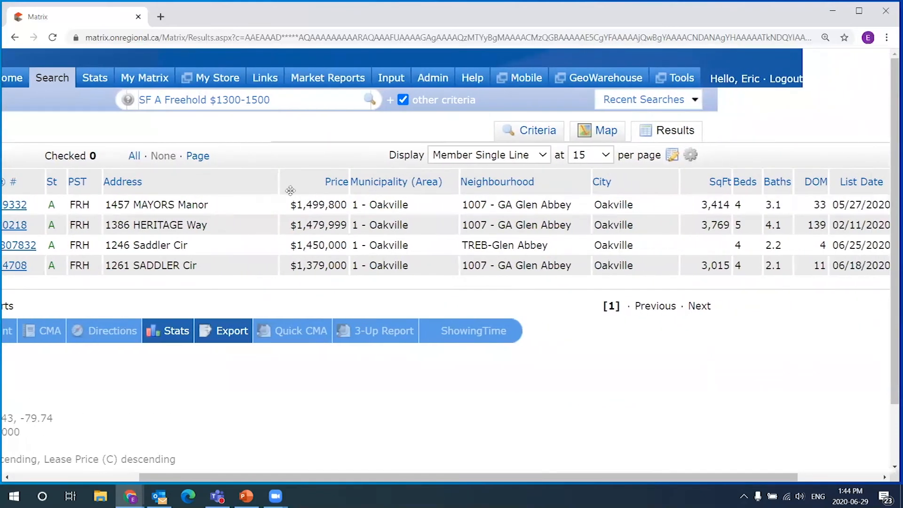
drag(676, 479, 522, 466)
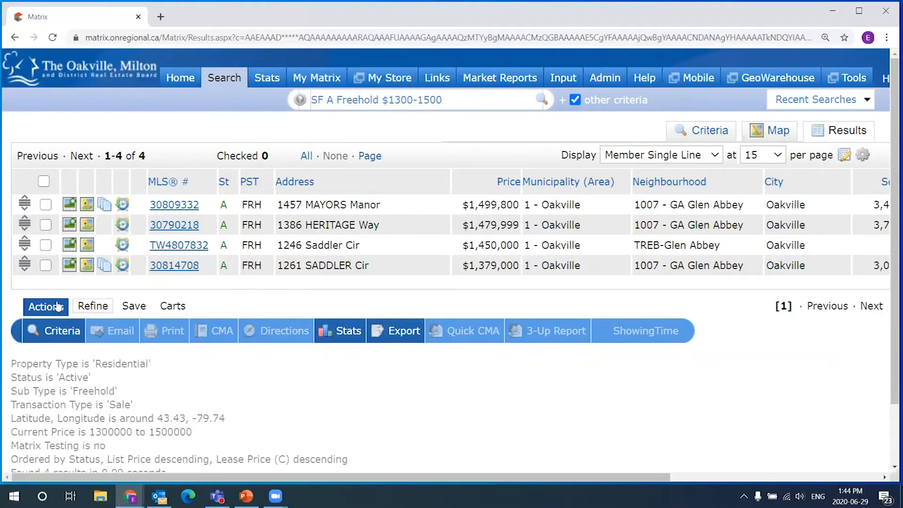
- Check all four listings, uncheck them, then re-check each row individually
click(44, 182)
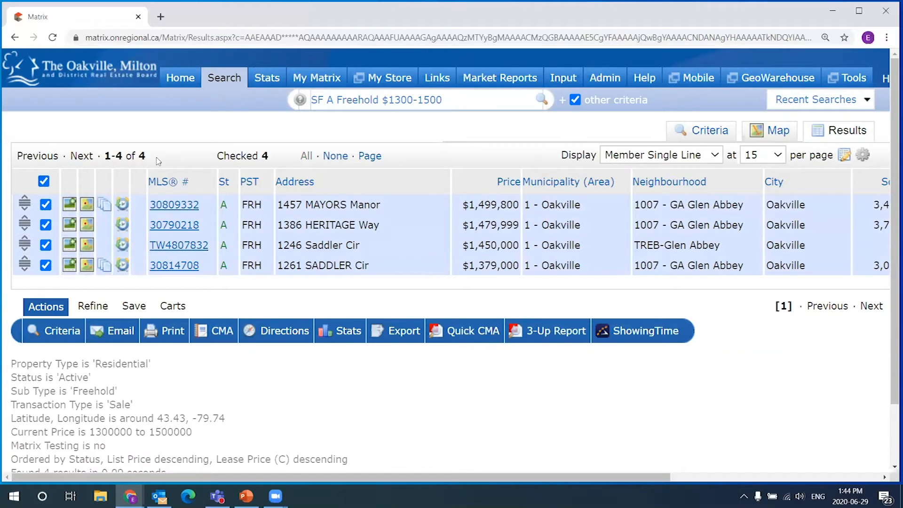
click(44, 181)
click(46, 204)
click(46, 224)
click(46, 245)
right_click(44, 266)
click(46, 265)
- Highlight the nine search criteria summary lines below the results
scroll(148, 294, down, 1)
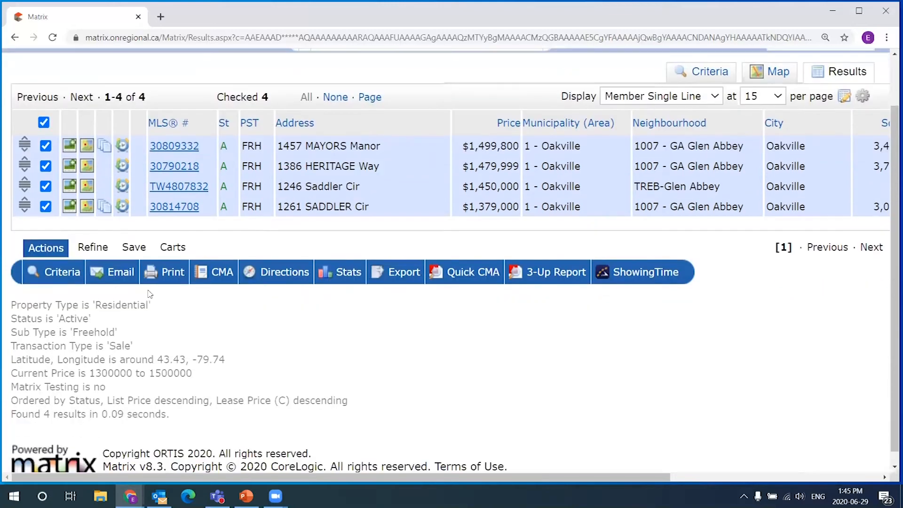
drag(11, 305, 245, 418)
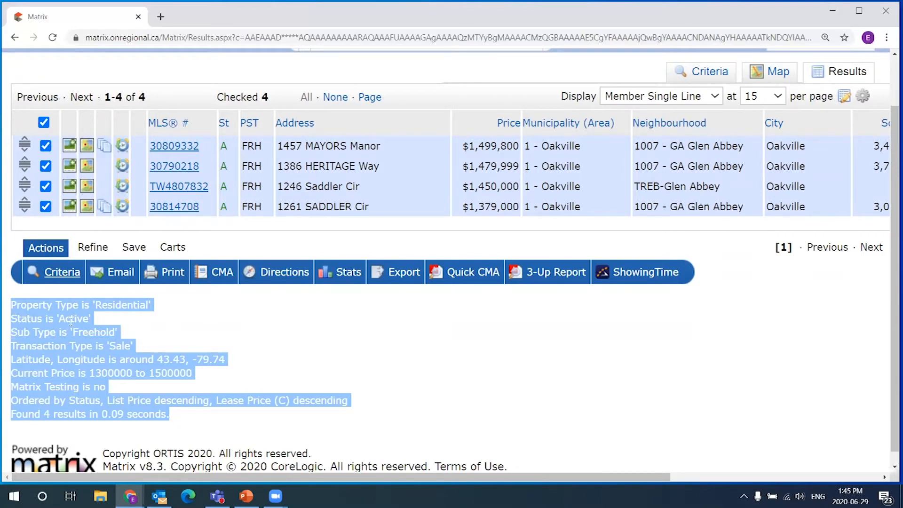
click(61, 298)
drag(19, 303, 194, 418)
click(161, 329)
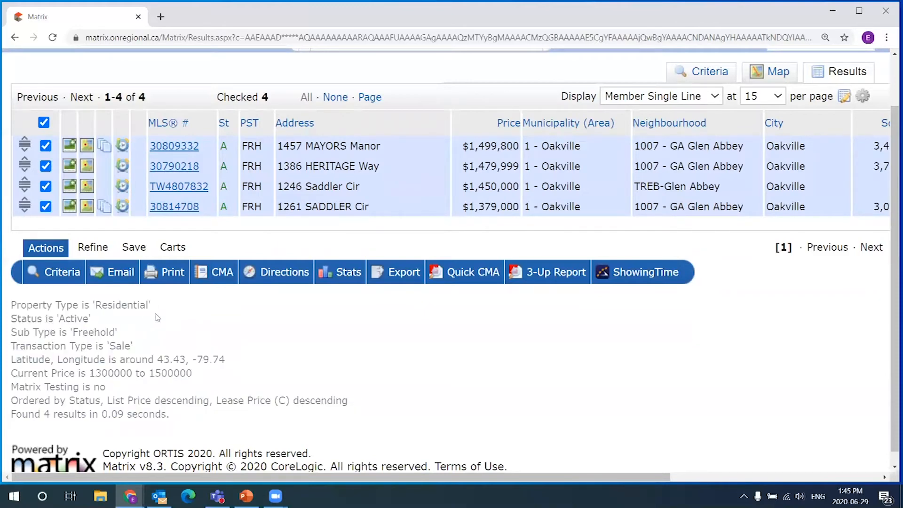
- From the Save actions, start a new Auto Email based on this Glen Abbey search
click(134, 254)
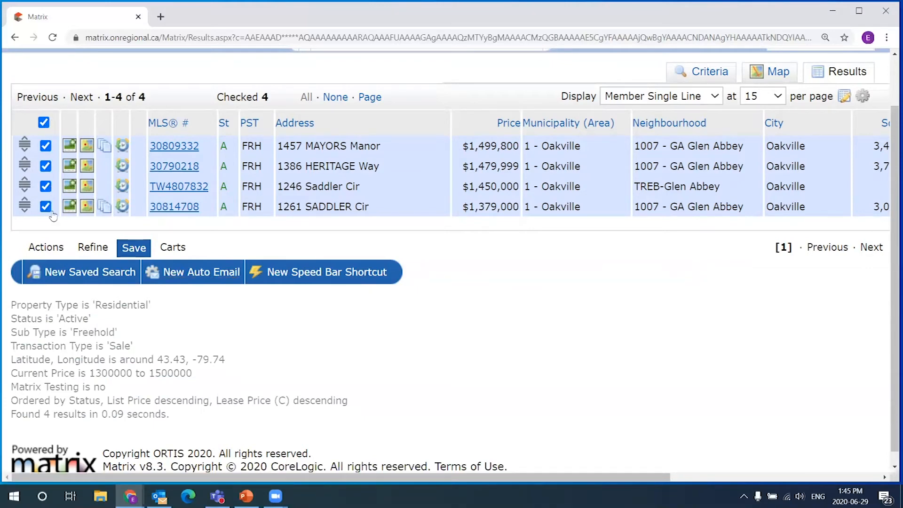
click(200, 276)
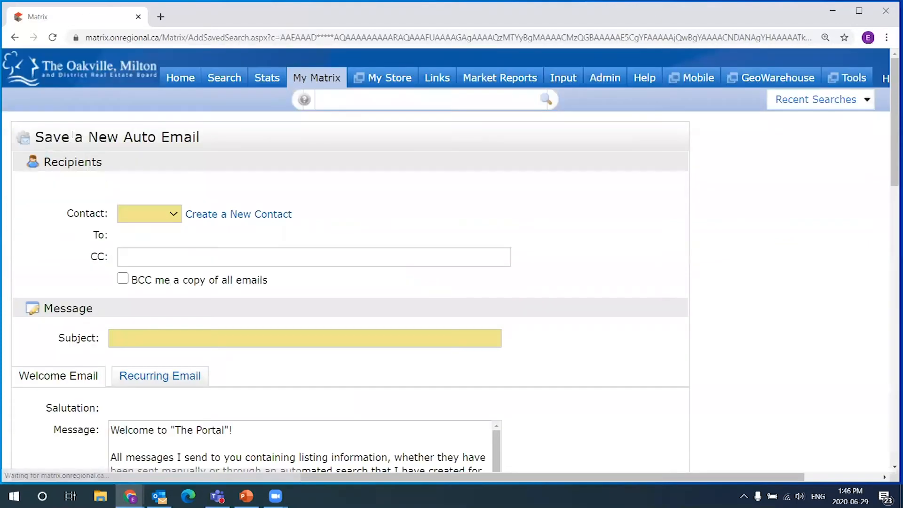
drag(34, 137, 248, 135)
click(298, 145)
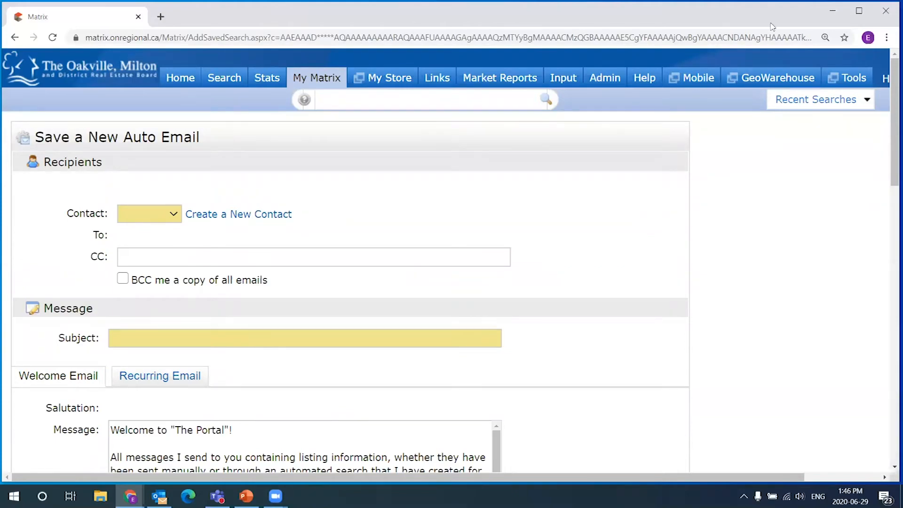
- Pick the second saved contact from the Contact dropdown as the Auto Email recipient
drag(893, 132, 890, 104)
drag(103, 164, 46, 164)
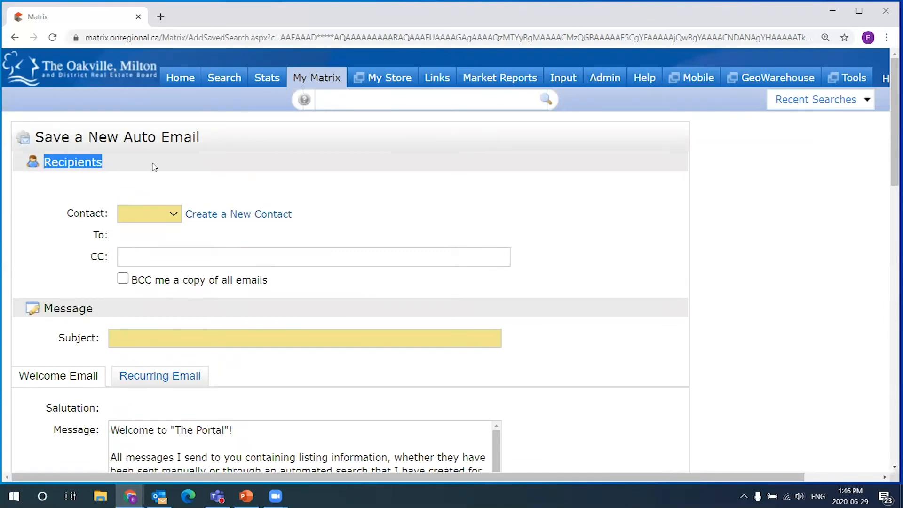
click(154, 167)
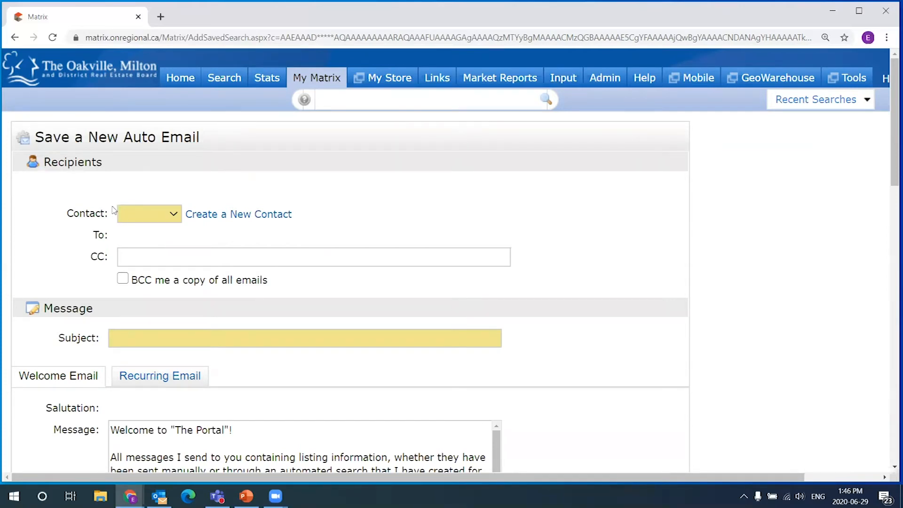
click(157, 214)
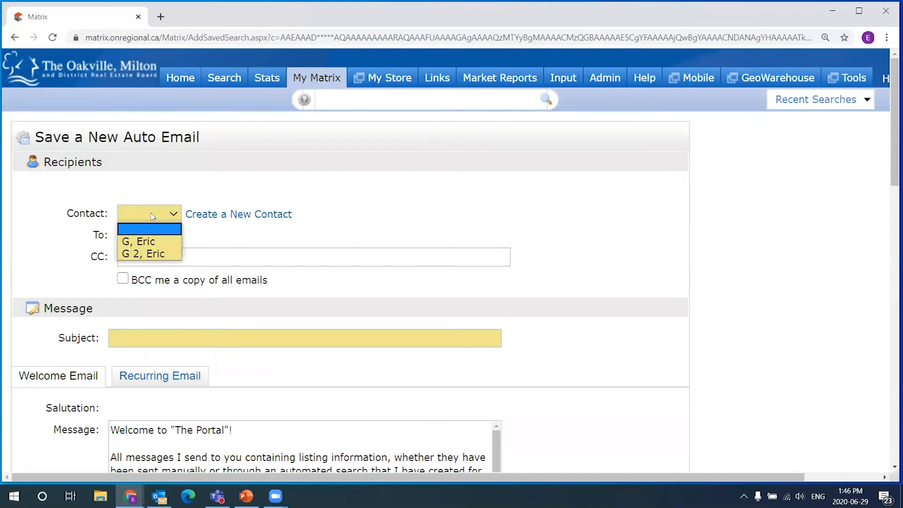
click(154, 253)
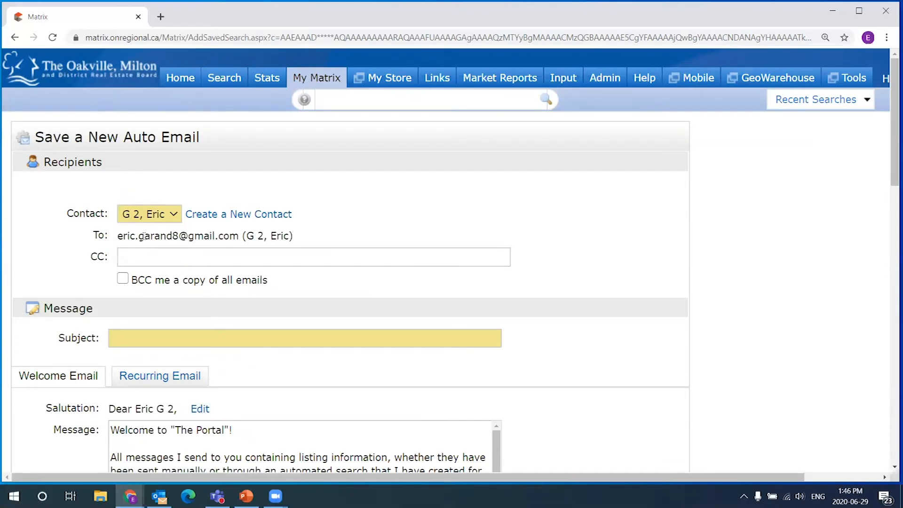
scroll(335, 232, down, 1)
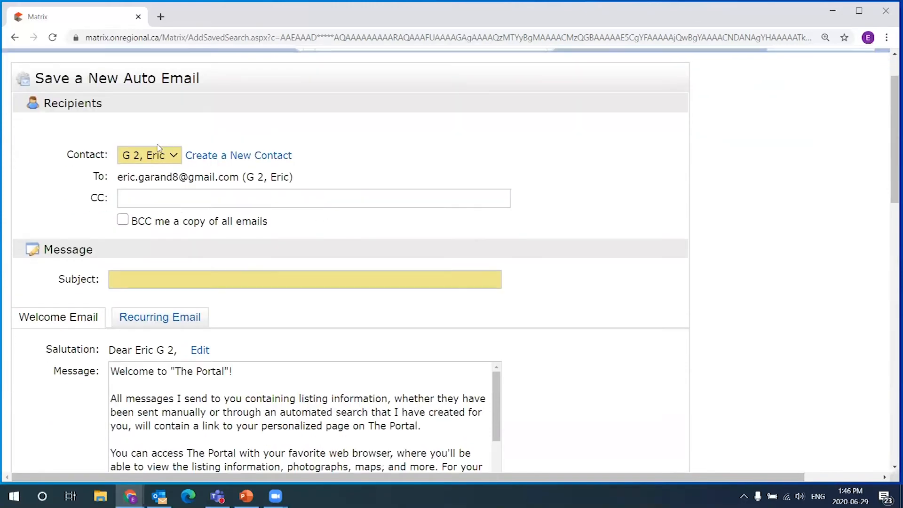
scroll(166, 143, down, 2)
click(206, 155)
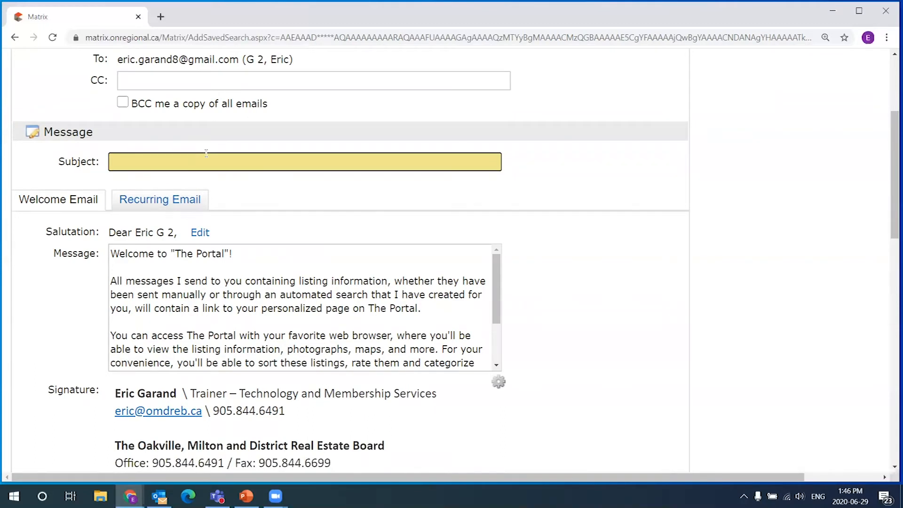
- Enter the subject 'Your Future Home near Heritage Way!', correcting a typo along the way
text(ur Future home)
key(BackSpace)
key(BackSpace)
text(ome near Heritage Way!)
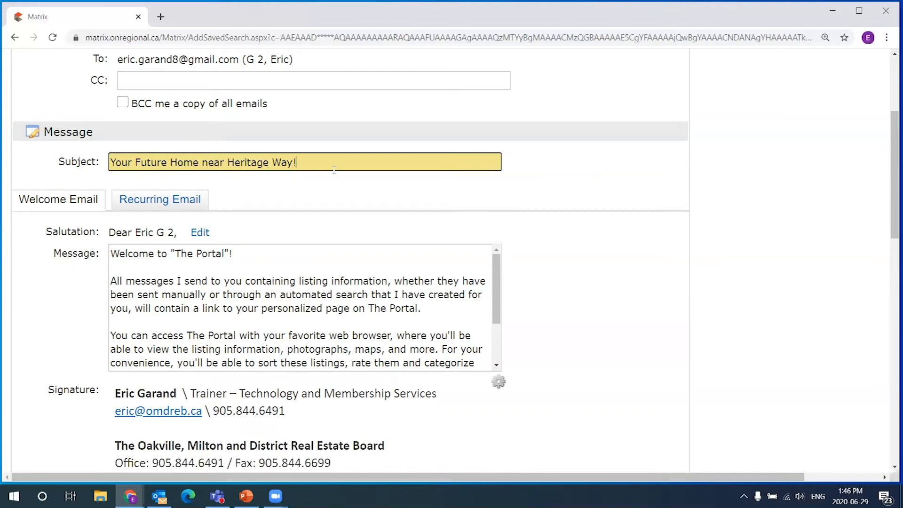
drag(299, 162, 9, 165)
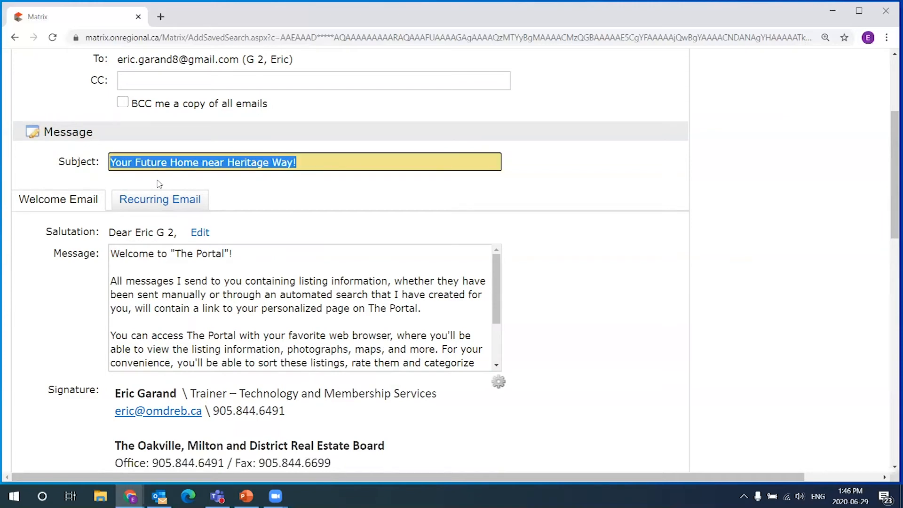
click(125, 170)
- Review the subject line wording and recipient address, then clear the highlights
drag(111, 163, 195, 163)
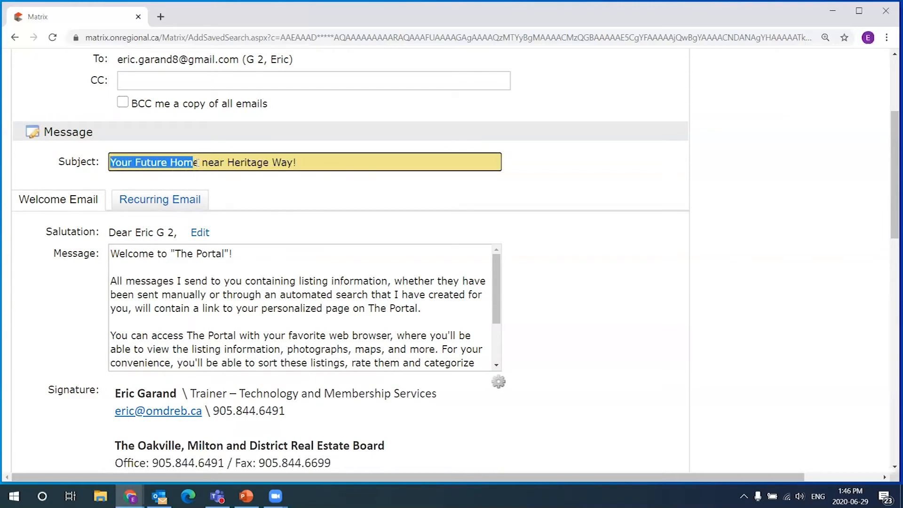
drag(320, 166, 34, 181)
click(134, 161)
drag(345, 163, 203, 163)
drag(297, 162, 202, 168)
drag(298, 163, 62, 159)
scroll(152, 185, up, 3)
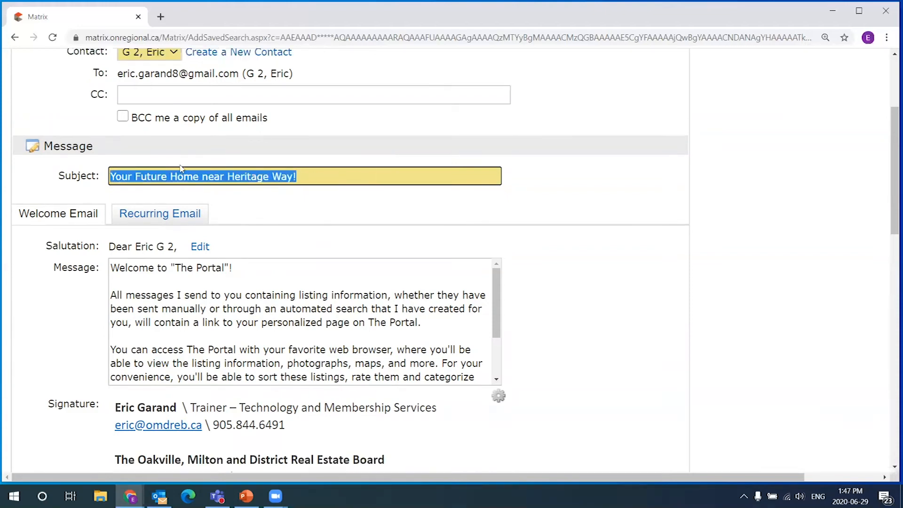
drag(118, 177, 240, 177)
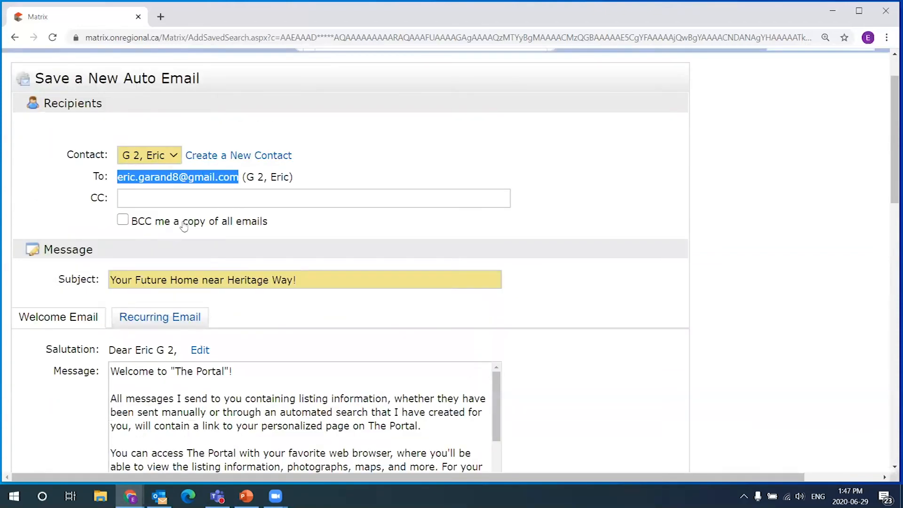
scroll(278, 266, down, 1)
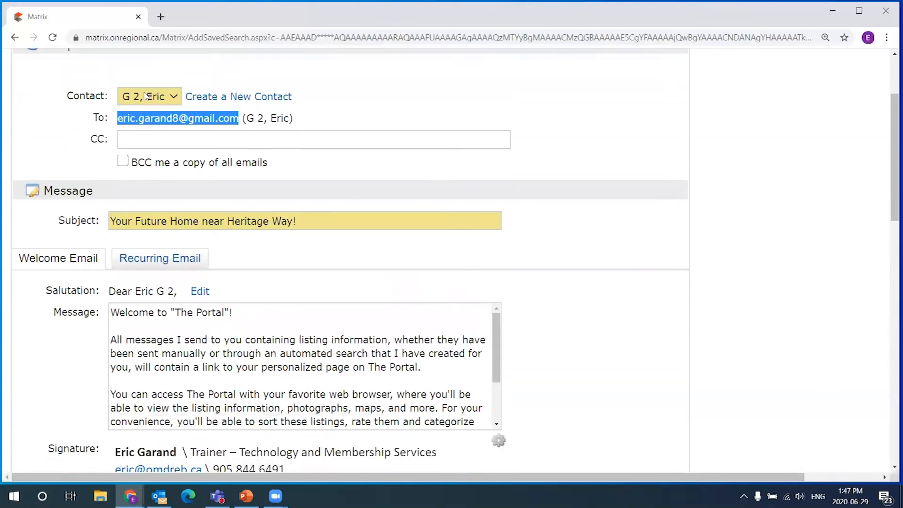
click(141, 118)
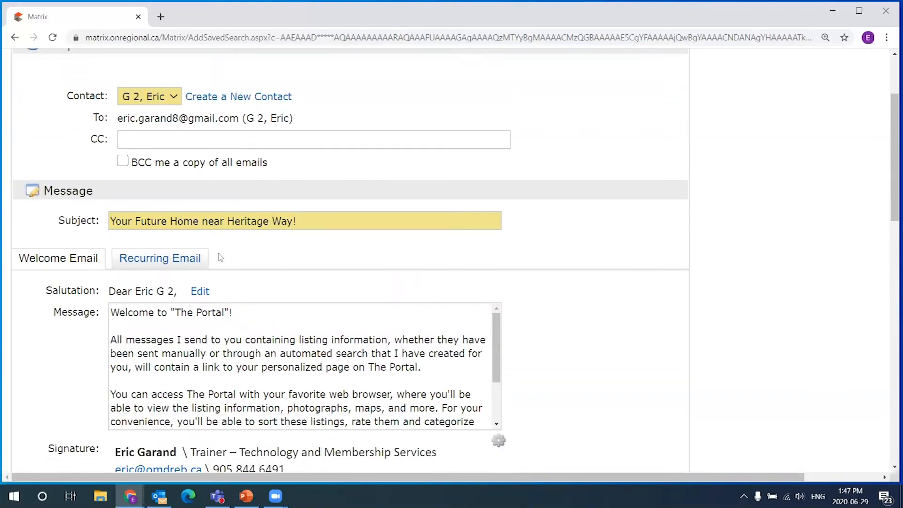
scroll(281, 250, down, 1)
drag(324, 163, 298, 163)
click(143, 175)
click(324, 196)
scroll(324, 196, down, 1)
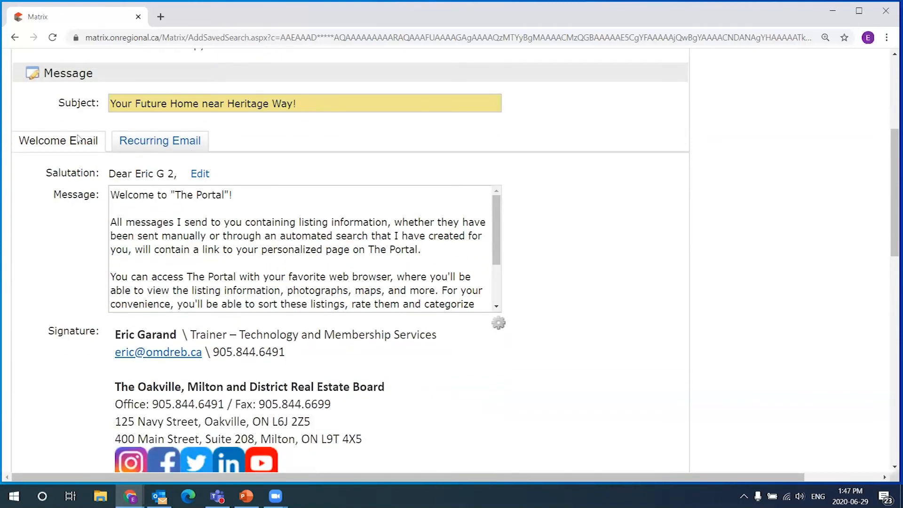
scroll(81, 302, down, 1)
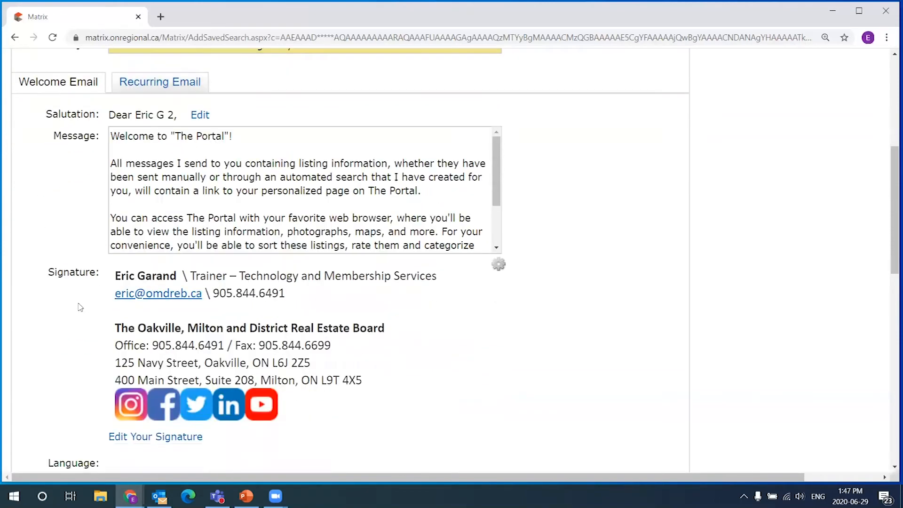
mouse_move(498, 160)
mouse_down()
mouse_move(503, 183)
mouse_move(506, 149)
mouse_up()
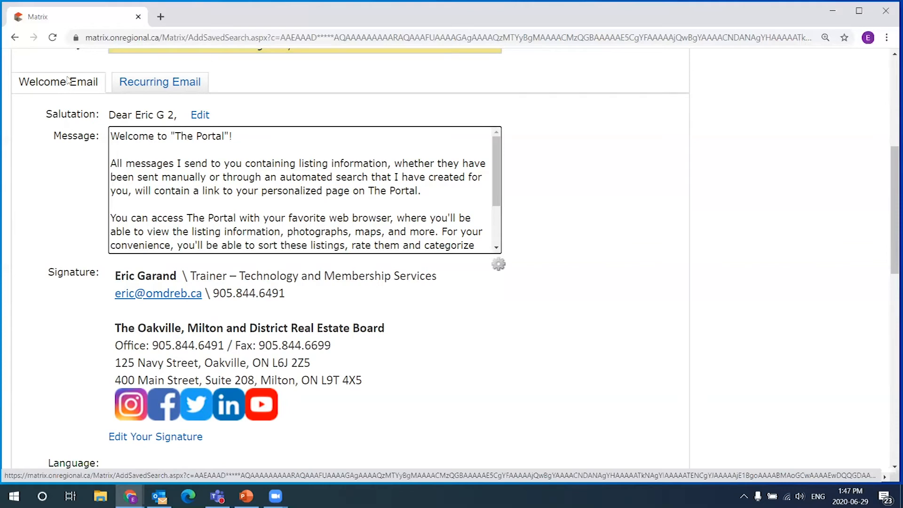
mouse_move(495, 155)
mouse_down()
mouse_move(492, 208)
mouse_move(504, 172)
mouse_move(493, 201)
mouse_move(493, 155)
mouse_up()
drag(111, 150, 416, 219)
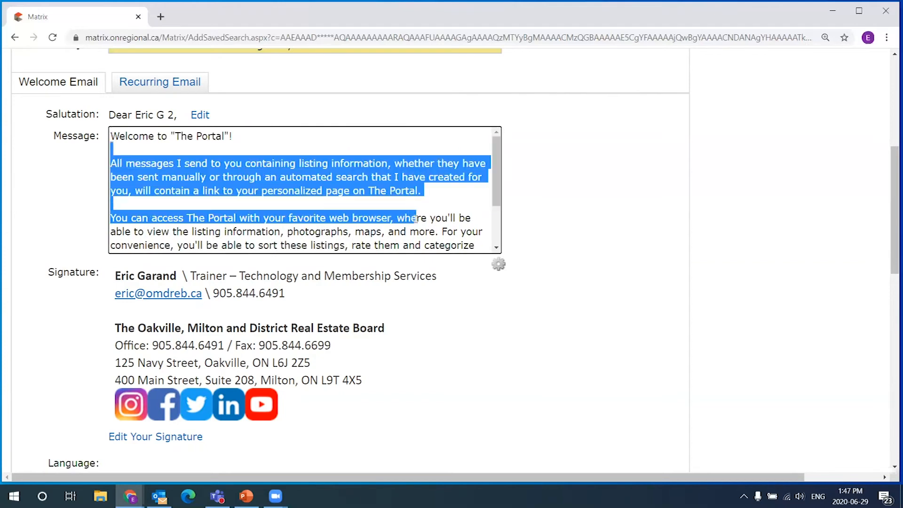
click(306, 148)
key(Return)
click(349, 143)
text(be as)
key(BackSpace)
key(BackSpace)
text(type a whole new message here)
drag(268, 149, 107, 150)
key(BackSpace)
key(BackSpace)
scroll(497, 178, down, 2)
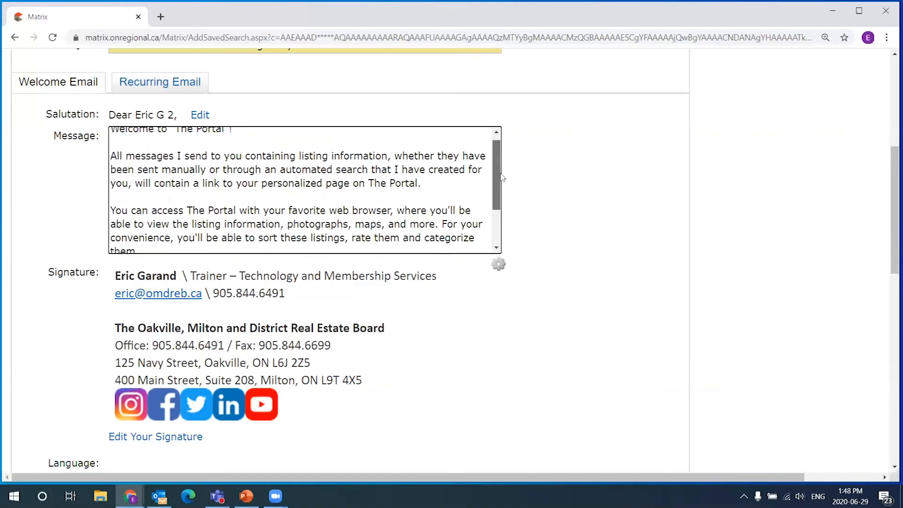
scroll(489, 155, up, 2)
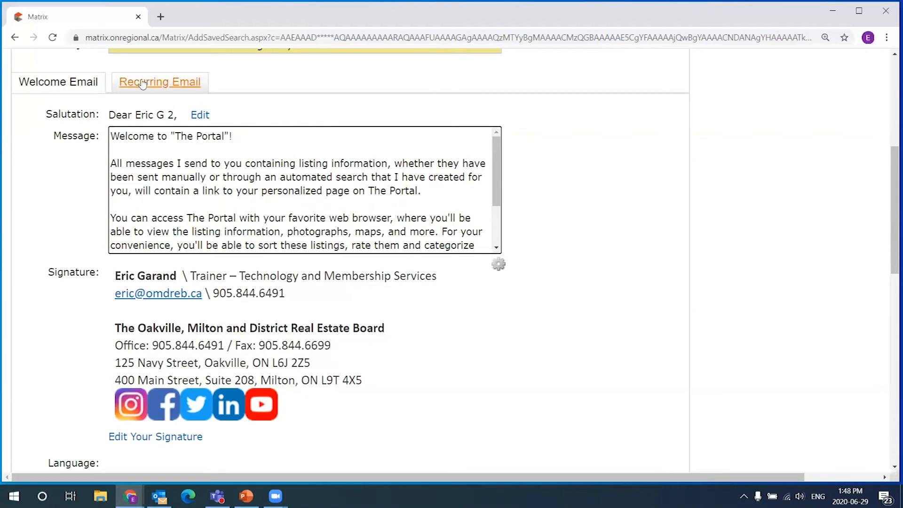
click(171, 81)
drag(422, 135, 109, 136)
click(459, 138)
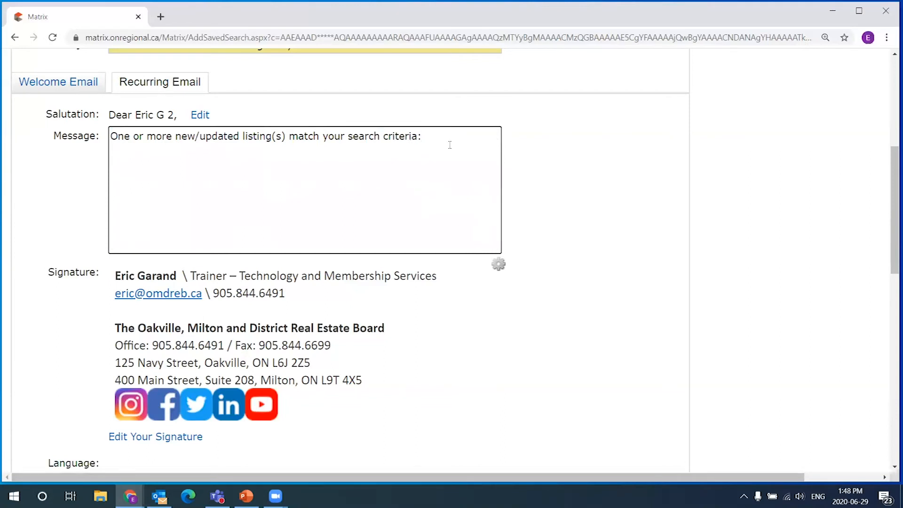
drag(399, 146, 67, 132)
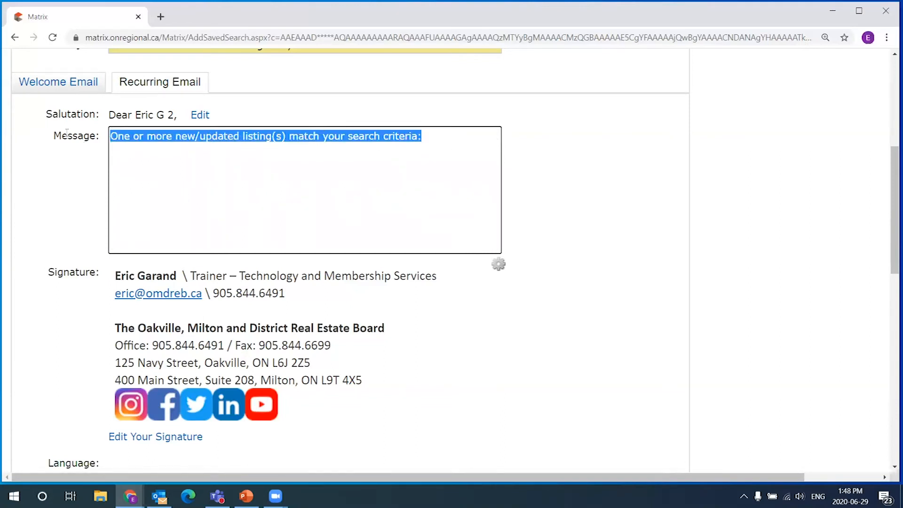
click(397, 156)
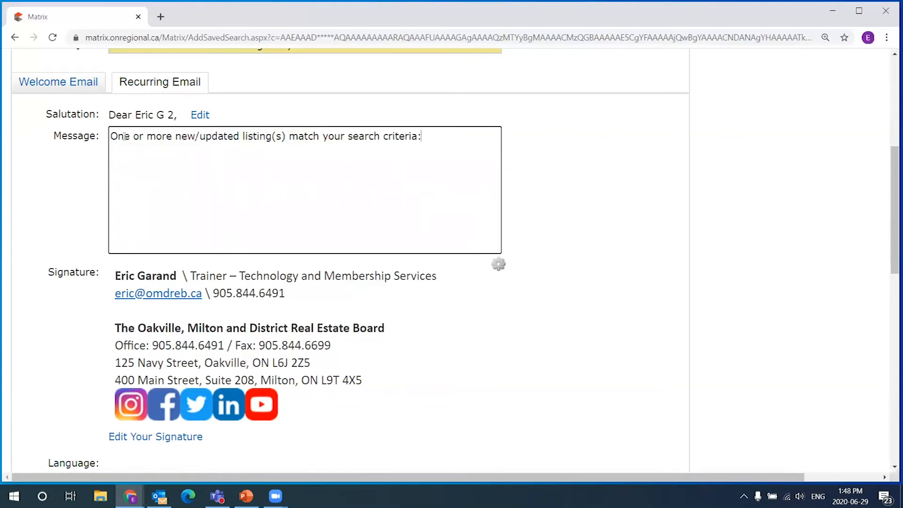
click(82, 84)
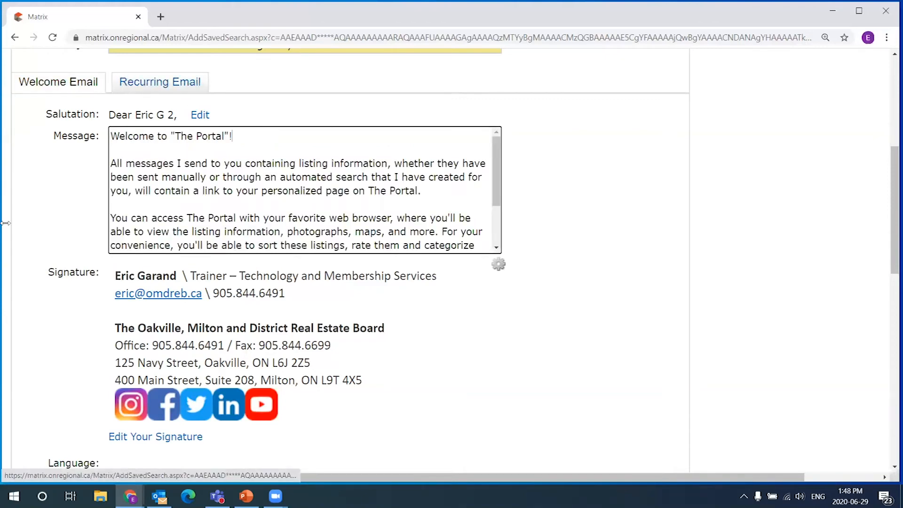
scroll(498, 327, down, 3)
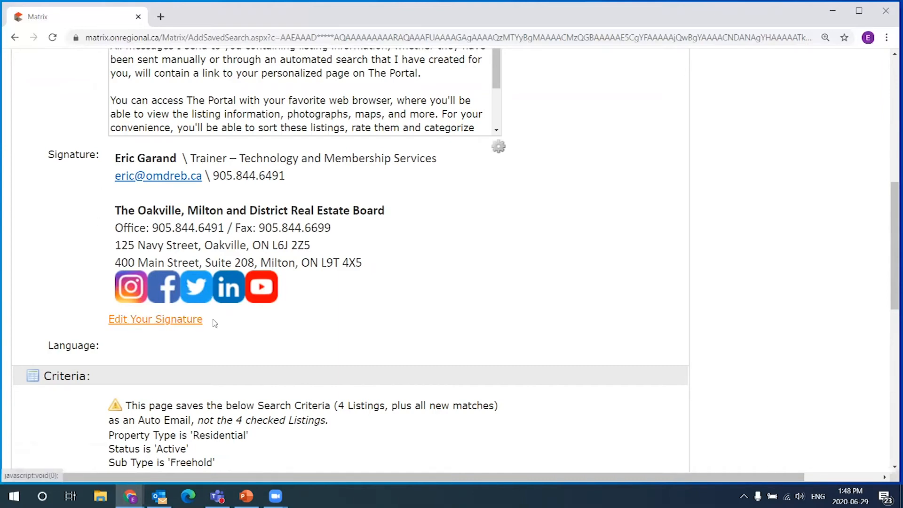
scroll(591, 208, up, 2)
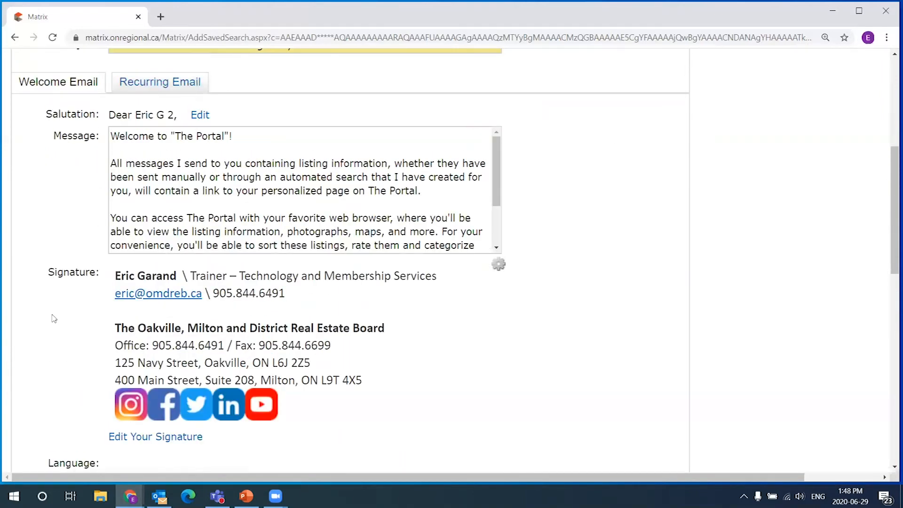
scroll(665, 262, down, 6)
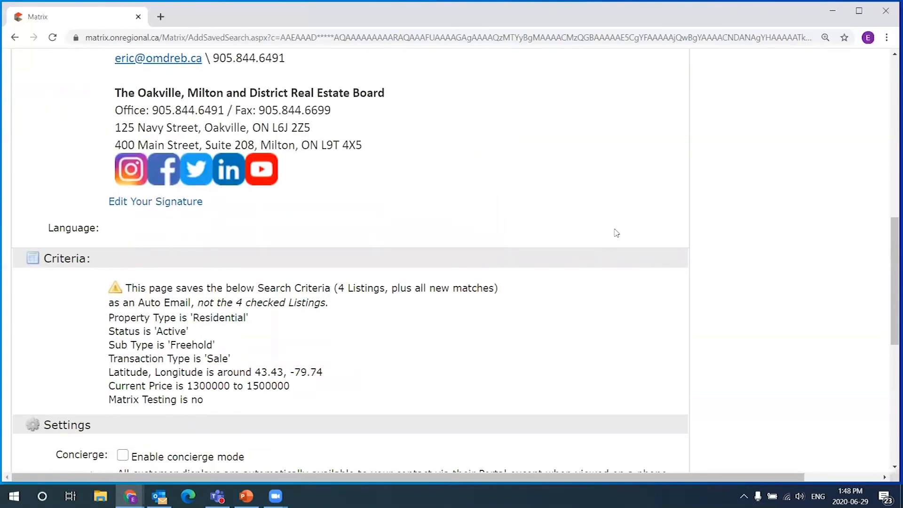
scroll(630, 219, down, 1)
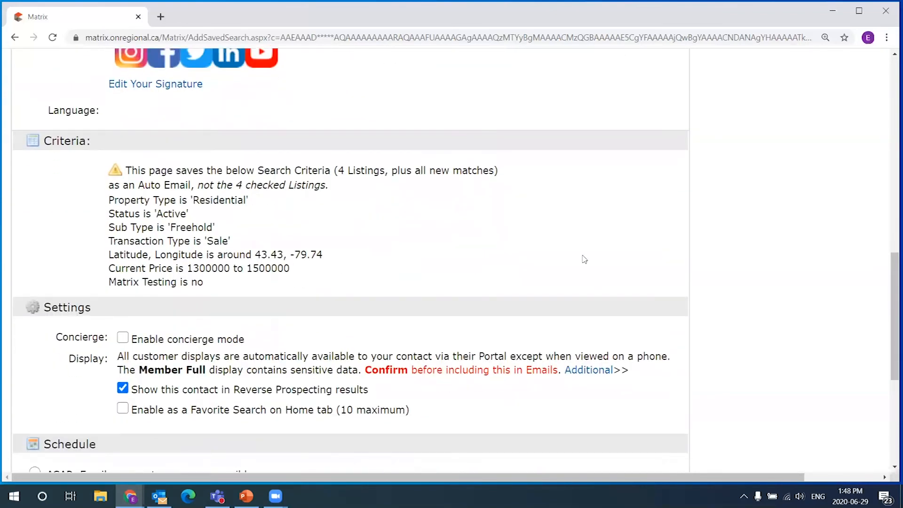
scroll(470, 221, down, 1)
scroll(226, 167, up, 1)
drag(45, 140, 96, 141)
click(148, 146)
drag(108, 200, 372, 240)
click(329, 271)
drag(108, 202, 155, 212)
drag(213, 228, 170, 228)
click(220, 237)
double_click(219, 238)
drag(109, 255, 323, 255)
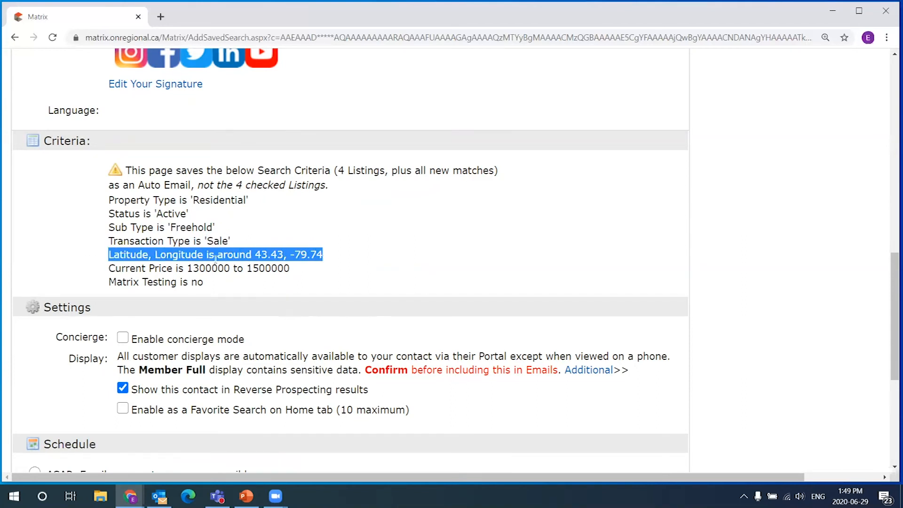
click(155, 263)
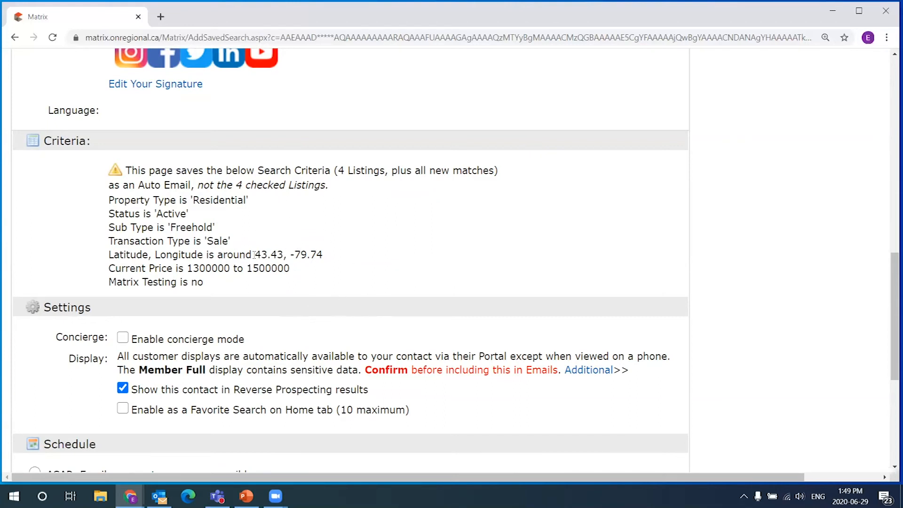
drag(262, 254, 334, 252)
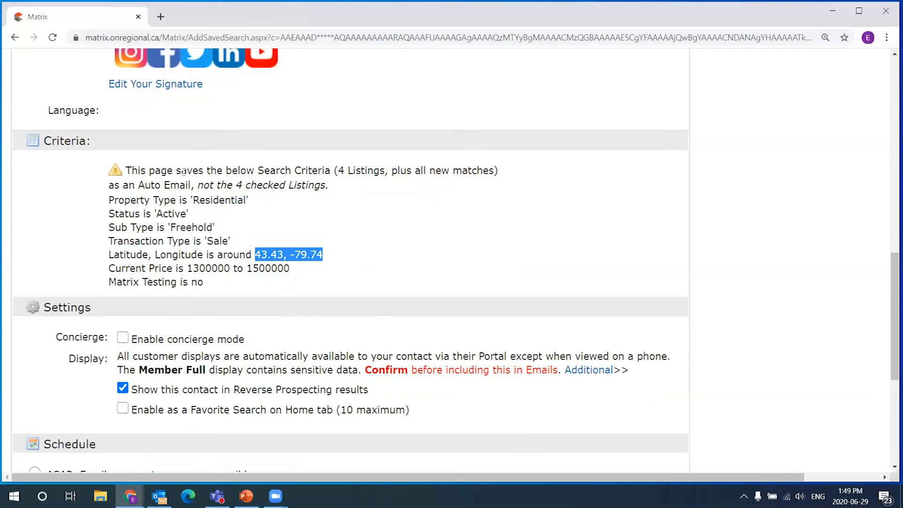
drag(132, 184, 314, 271)
click(342, 241)
scroll(303, 188, down, 1)
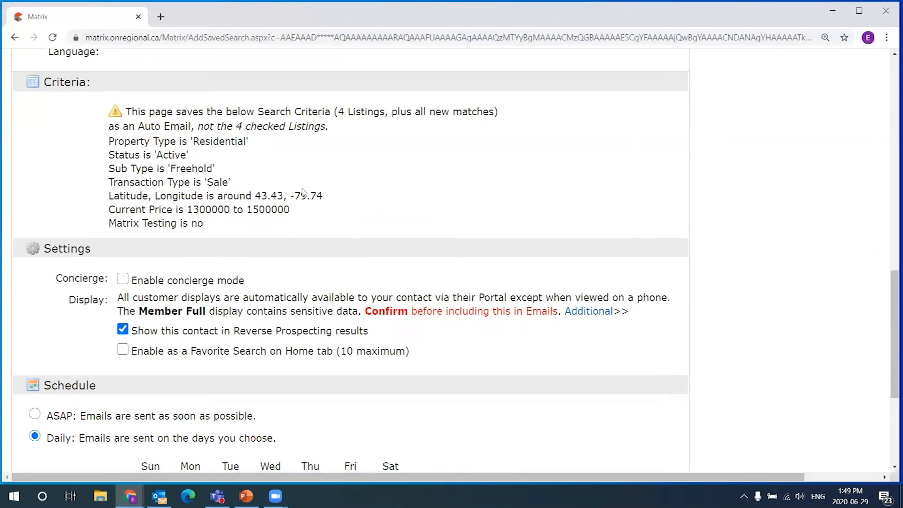
scroll(315, 209, down, 2)
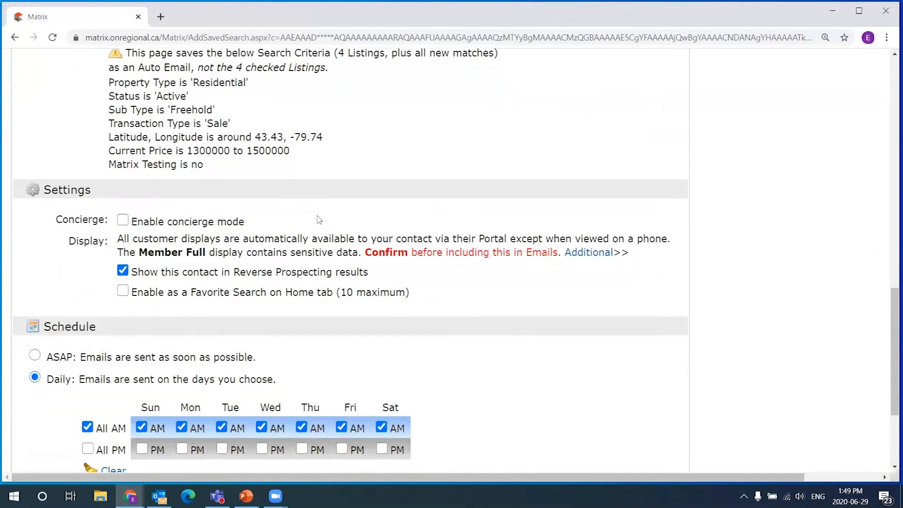
scroll(413, 228, down, 1)
scroll(384, 193, up, 1)
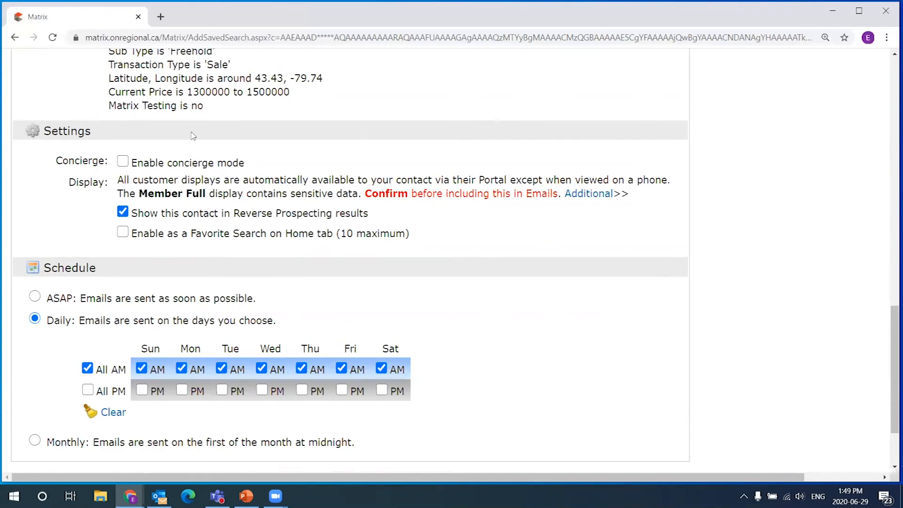
drag(59, 160, 107, 158)
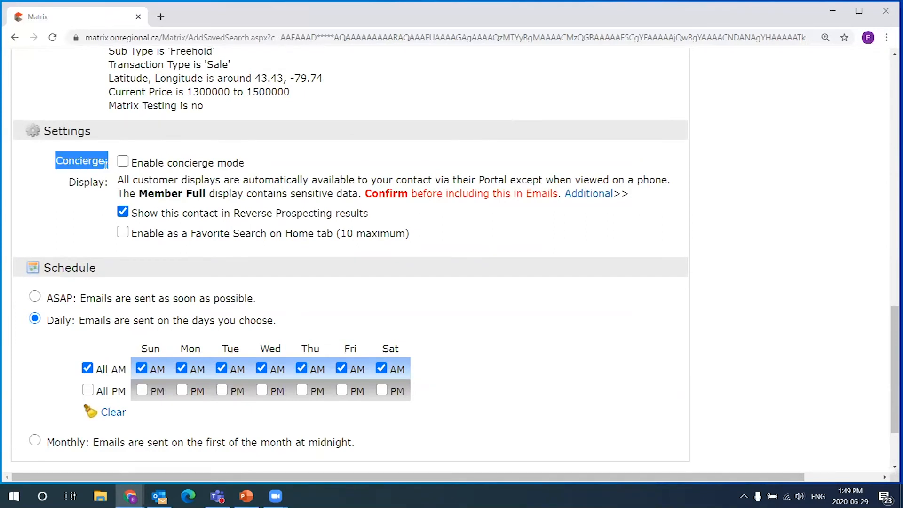
click(60, 179)
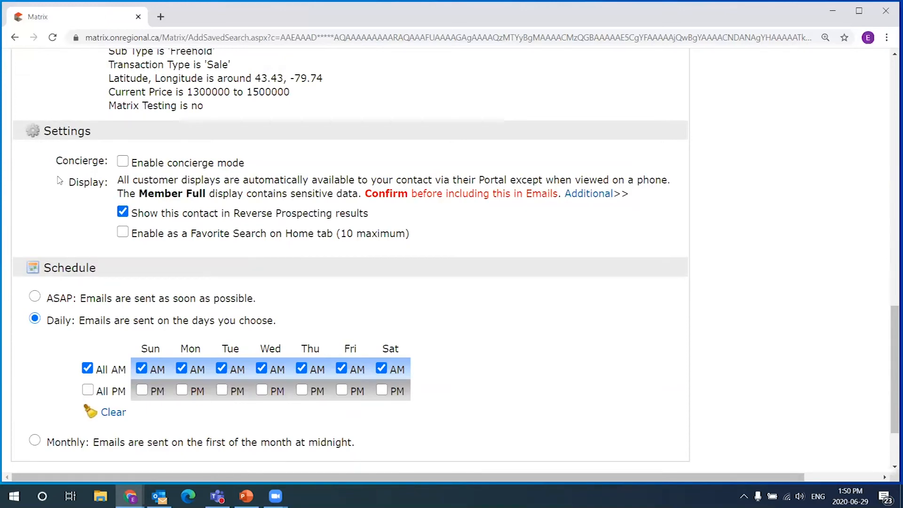
scroll(159, 111, up, 1)
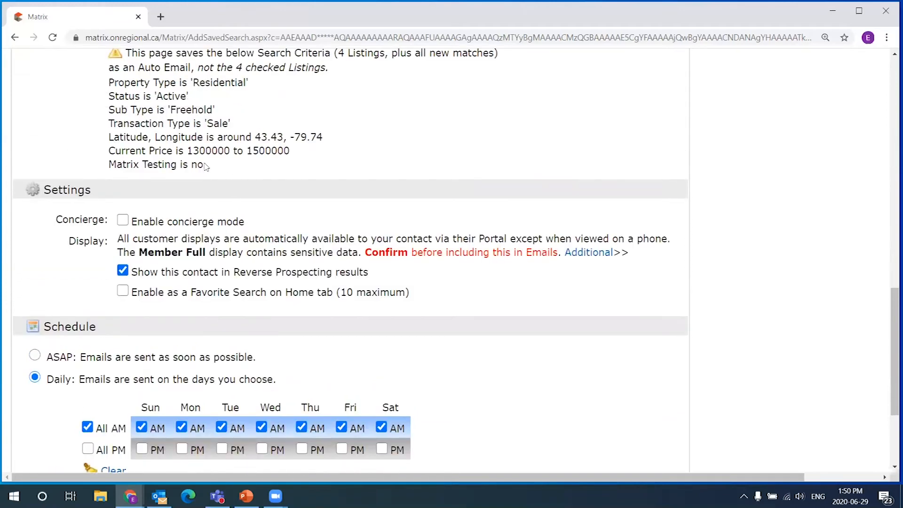
scroll(201, 187, down, 1)
drag(246, 163, 138, 164)
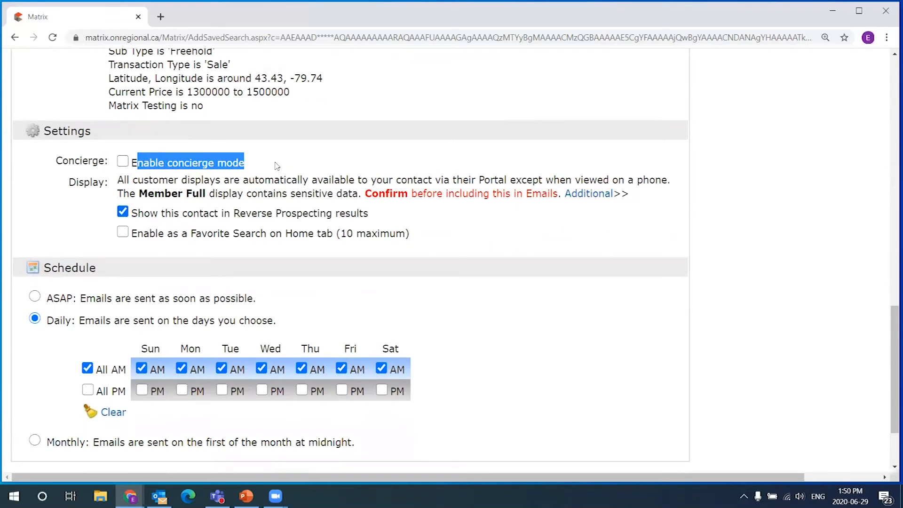
click(256, 163)
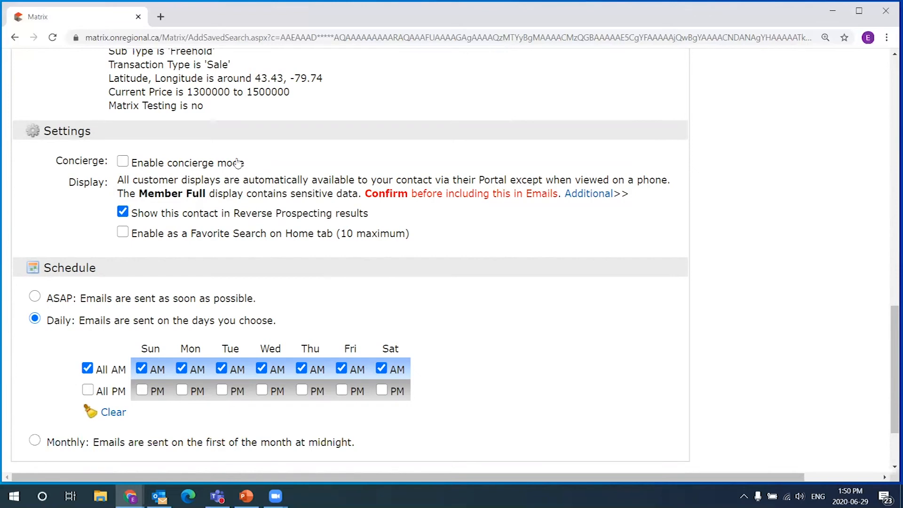
drag(243, 162, 163, 162)
click(308, 164)
drag(249, 168, 134, 166)
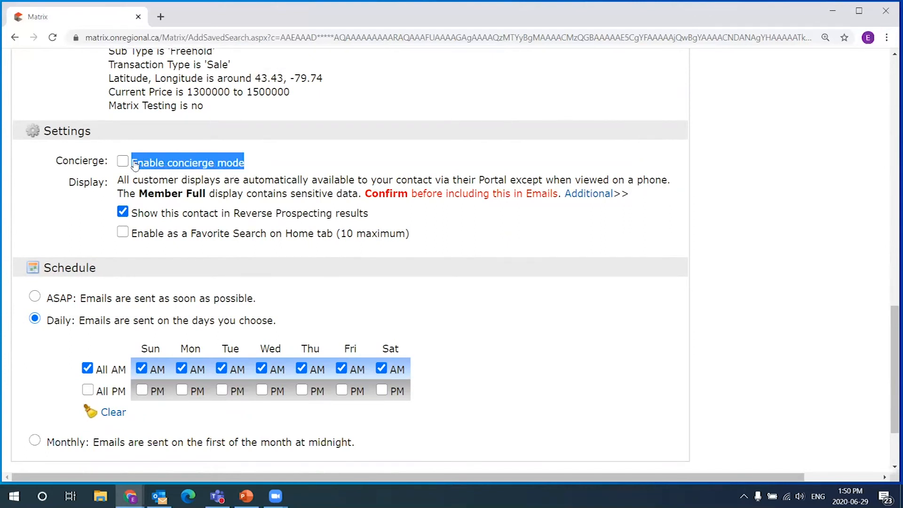
click(256, 169)
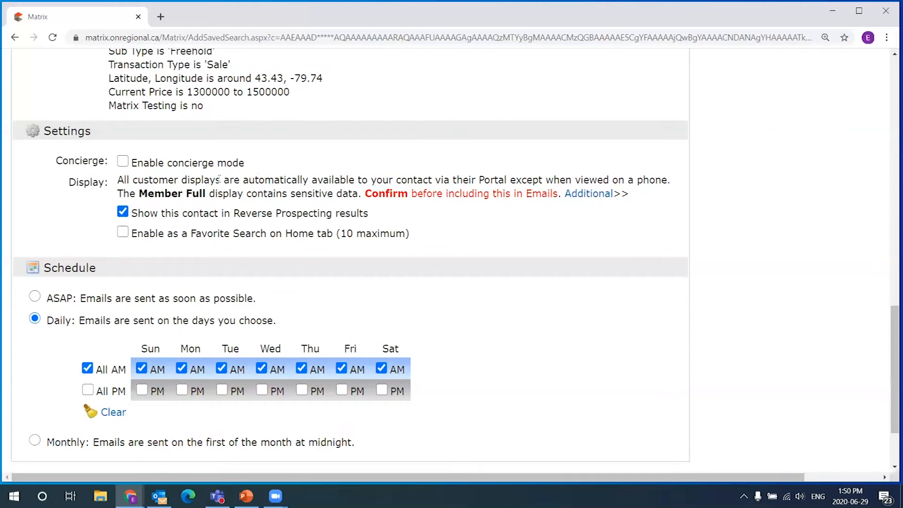
drag(245, 111, 159, 84)
drag(244, 170, 173, 170)
click(253, 168)
click(123, 161)
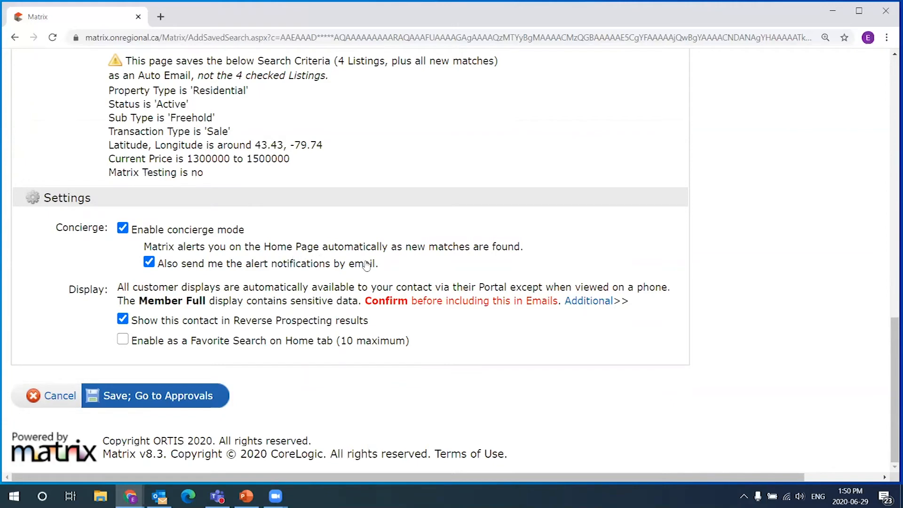
drag(520, 247, 144, 248)
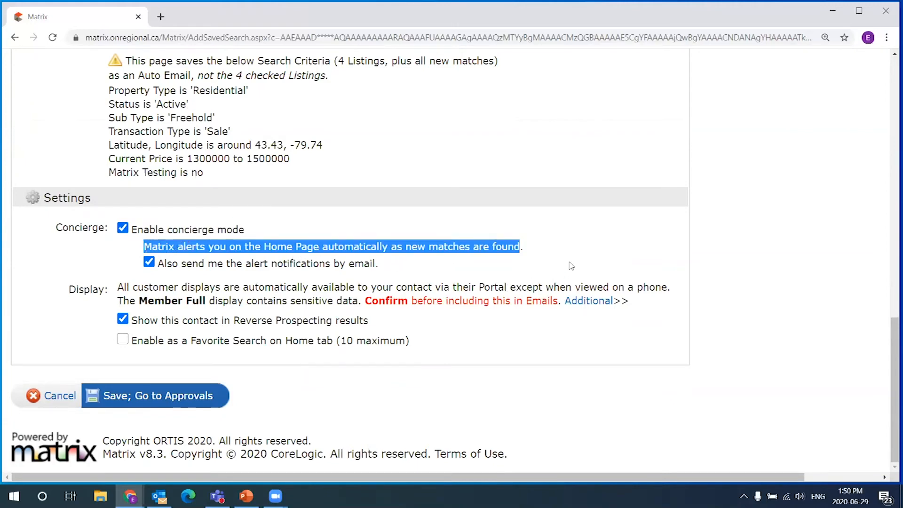
click(556, 245)
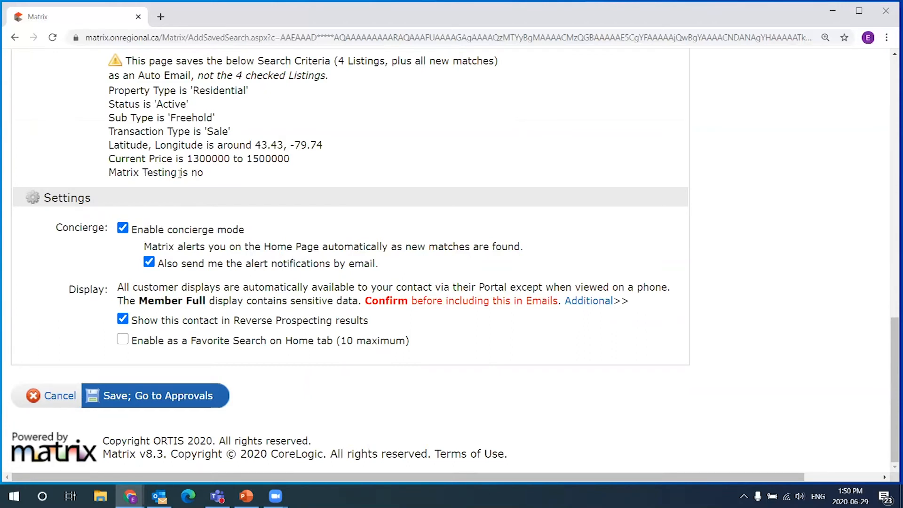
scroll(209, 229, up, 1)
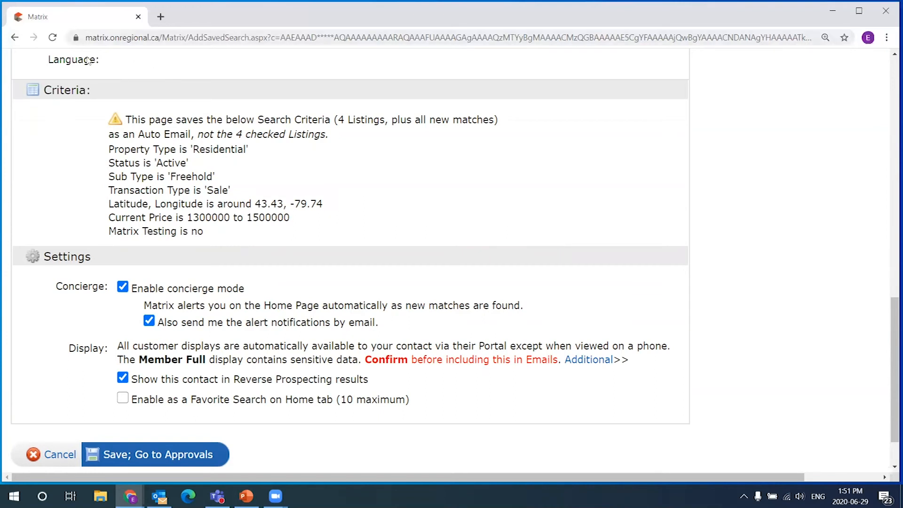
scroll(96, 144, down, 1)
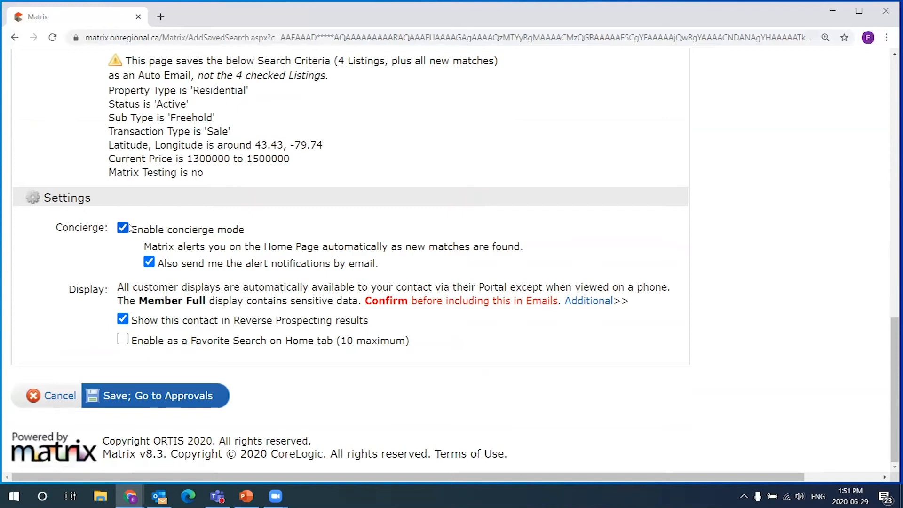
drag(56, 234, 109, 233)
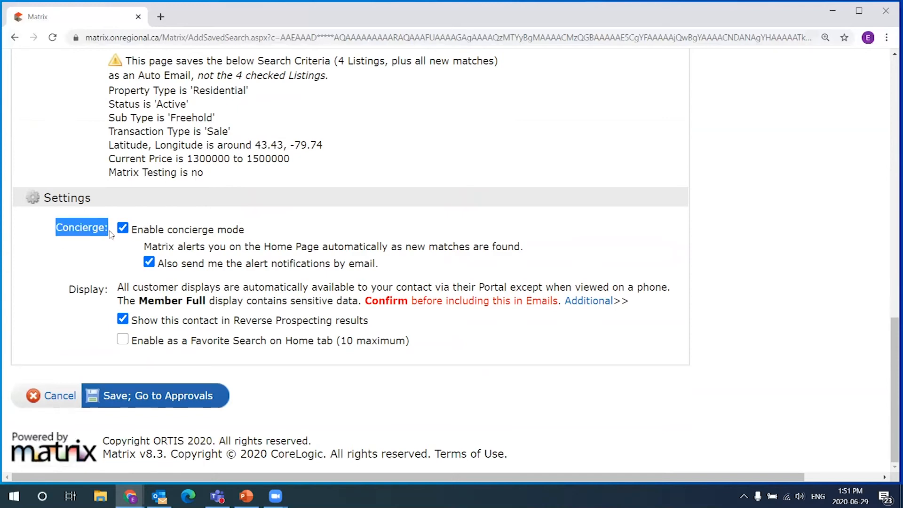
click(112, 233)
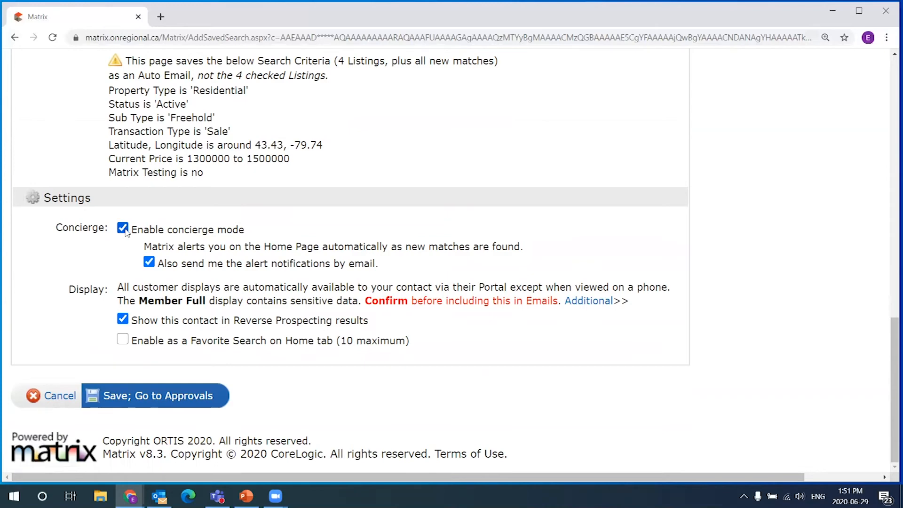
click(123, 228)
drag(254, 232, 137, 233)
click(310, 229)
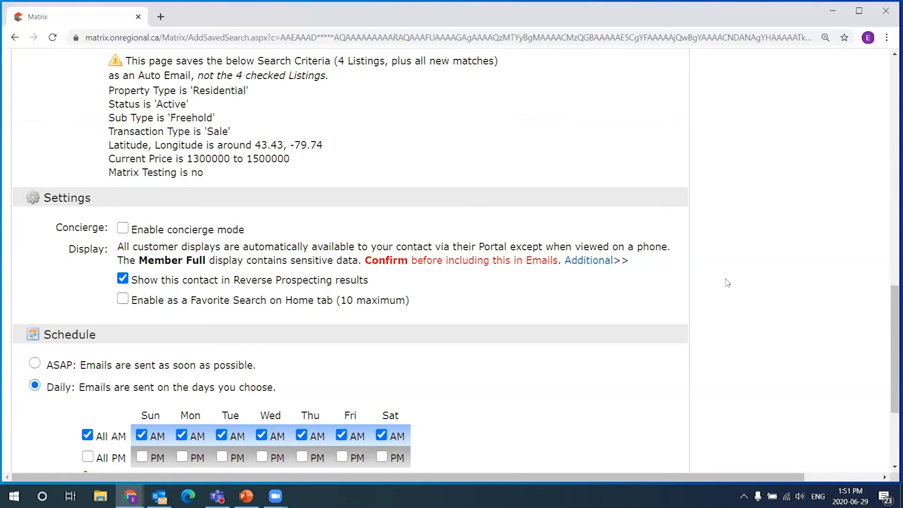
scroll(626, 287, down, 1)
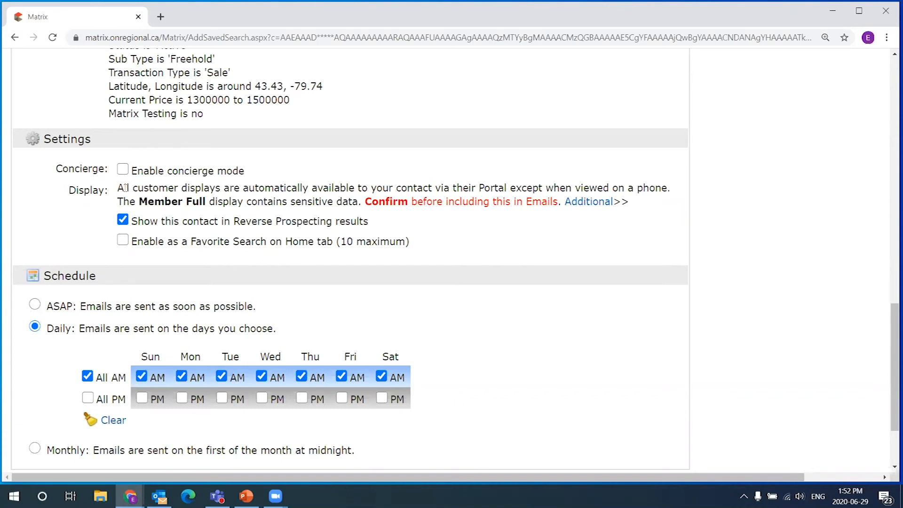
drag(118, 188, 642, 202)
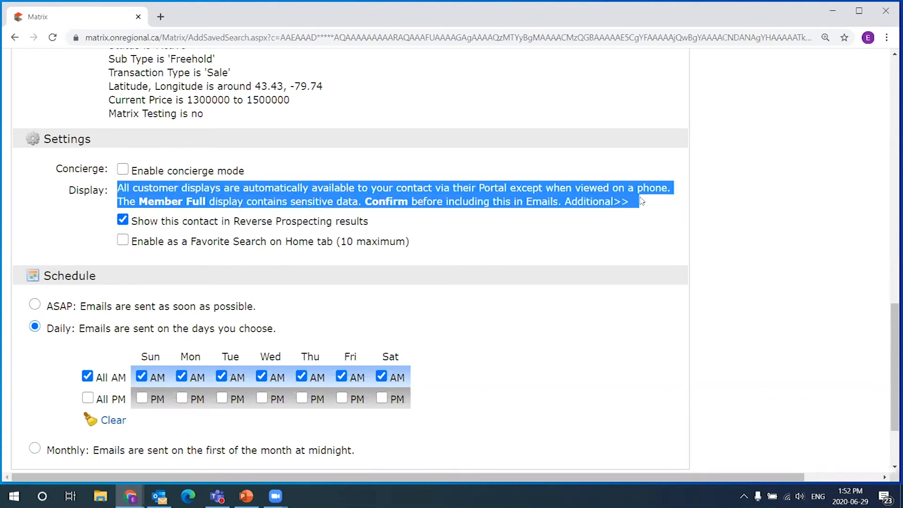
click(643, 203)
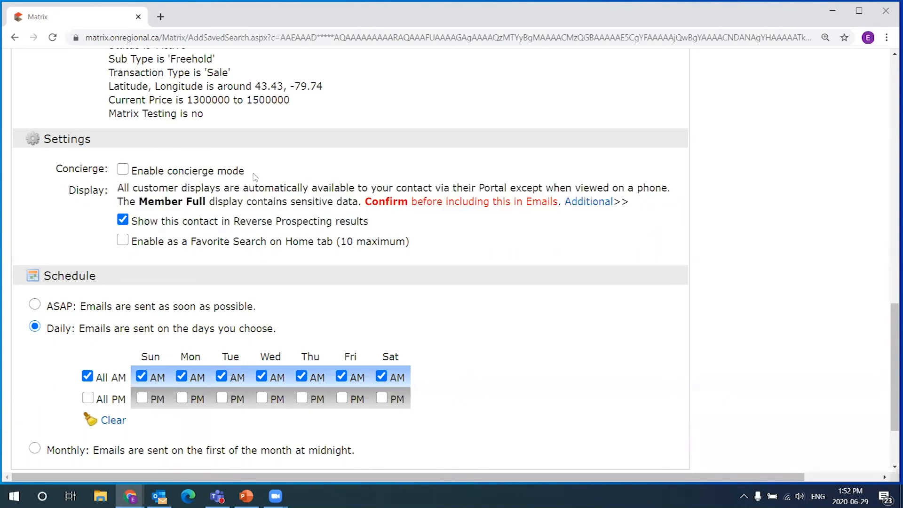
drag(119, 188, 658, 200)
click(568, 212)
mouse_move(139, 202)
mouse_down()
mouse_move(206, 202)
mouse_move(140, 204)
mouse_up()
click(216, 203)
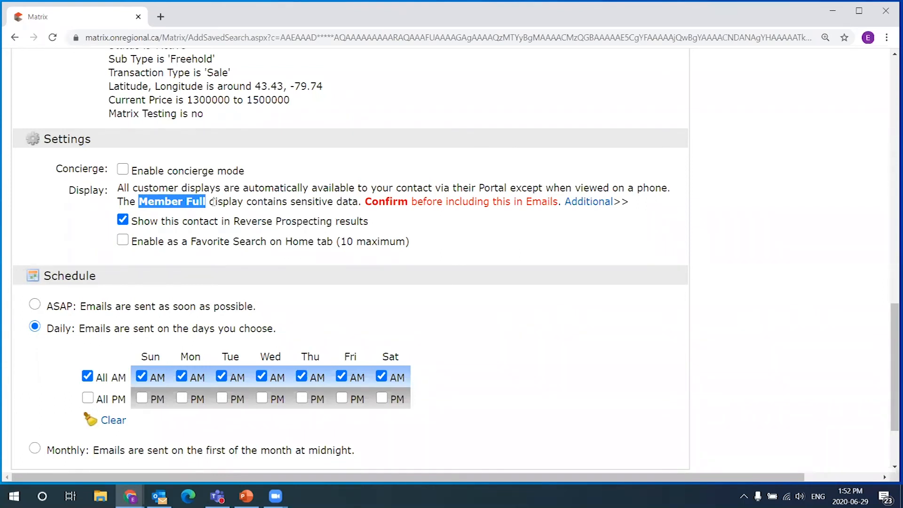
drag(210, 201, 142, 201)
click(276, 201)
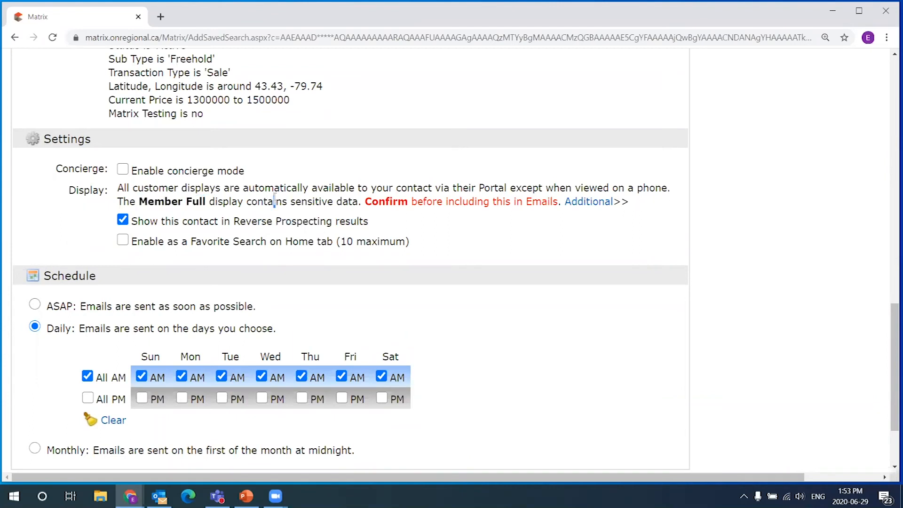
- Reveal Additional display, try Member Full, then revert to 'choose additional display'
click(587, 203)
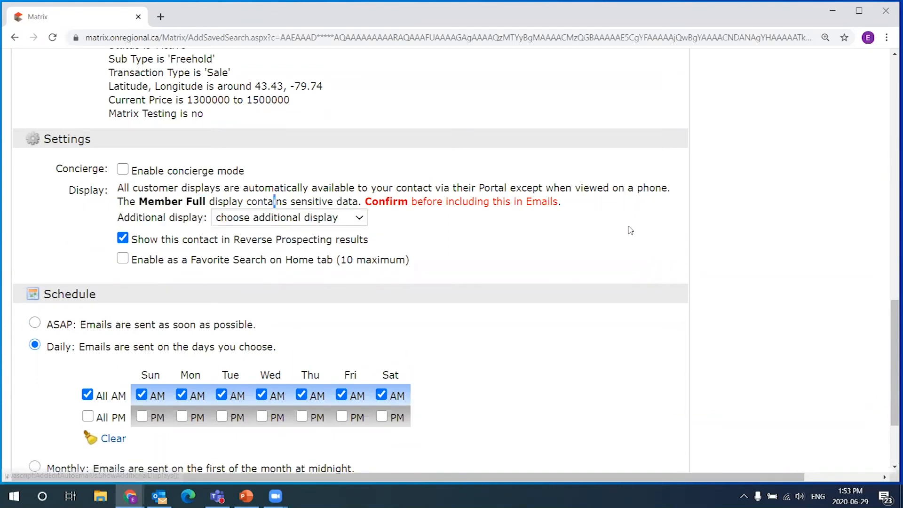
drag(124, 217, 197, 217)
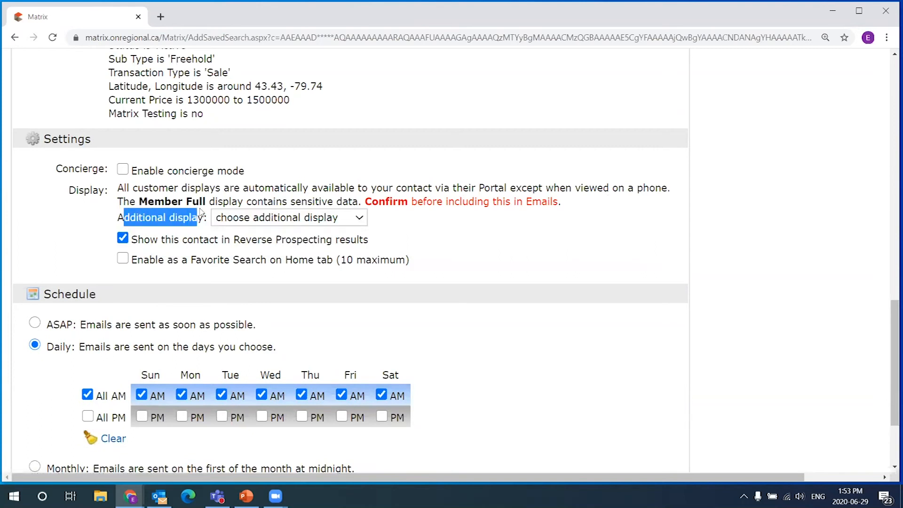
click(360, 218)
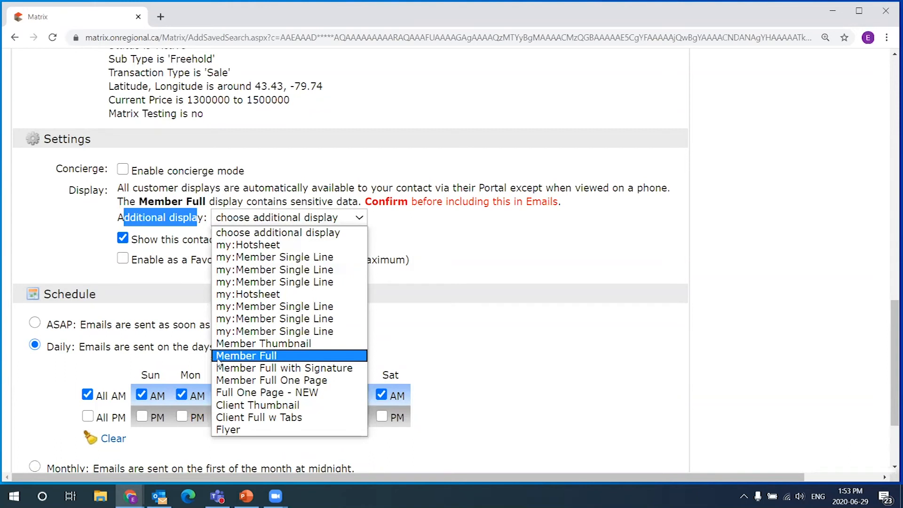
click(301, 356)
click(404, 226)
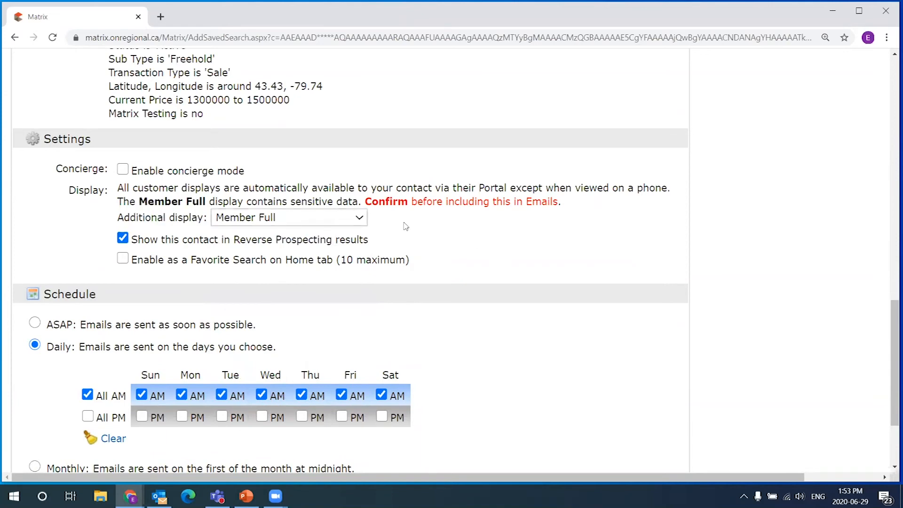
click(265, 219)
click(229, 232)
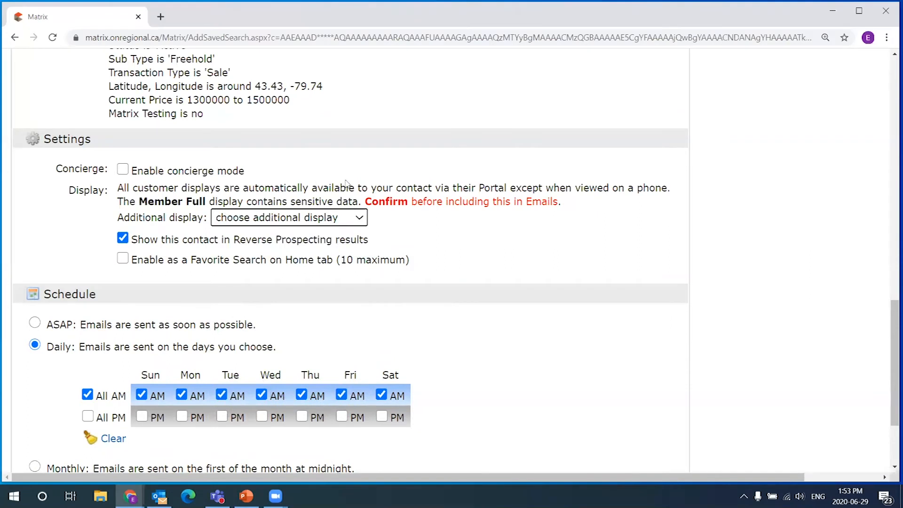
- Review the display notice text and the Member Full wording
click(377, 217)
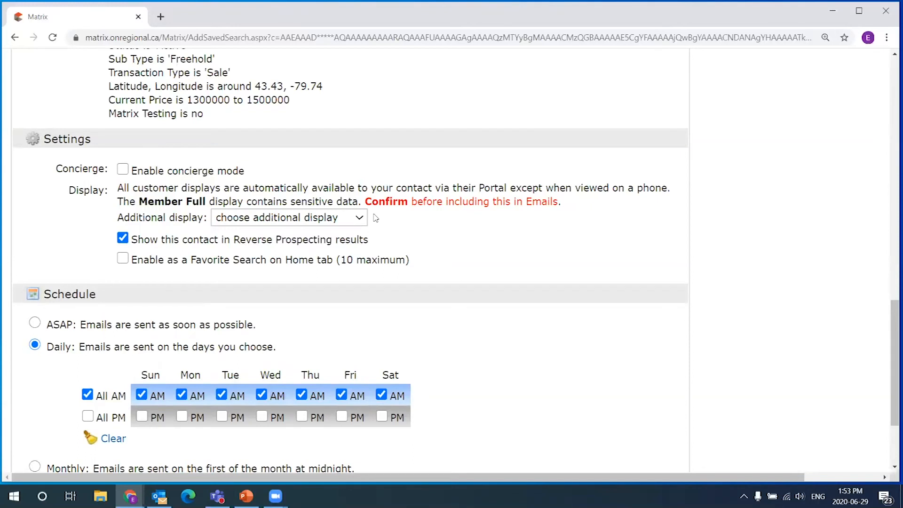
drag(120, 184, 411, 217)
click(395, 219)
drag(139, 201, 206, 201)
click(192, 206)
drag(140, 201, 204, 202)
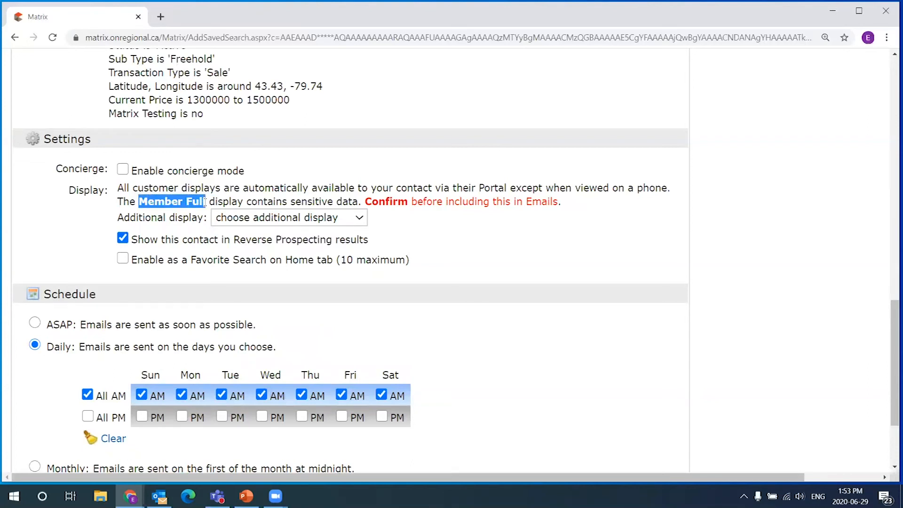
click(163, 214)
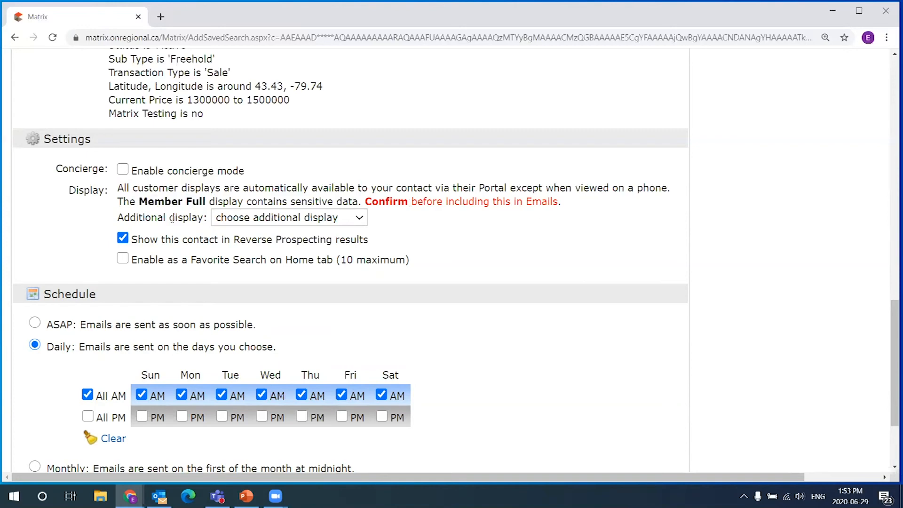
- Change the Auto Email schedule from Daily to ASAP
scroll(544, 327, down, 1)
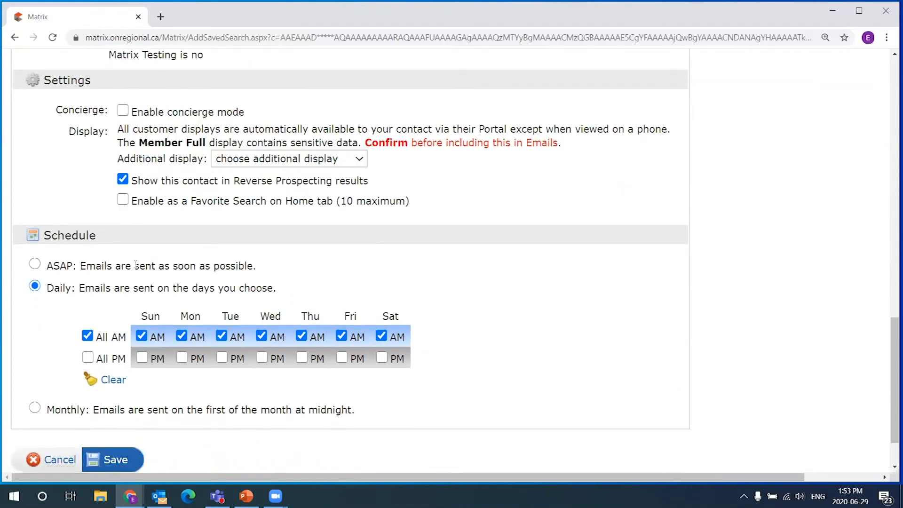
scroll(136, 265, down, 1)
drag(43, 176, 137, 178)
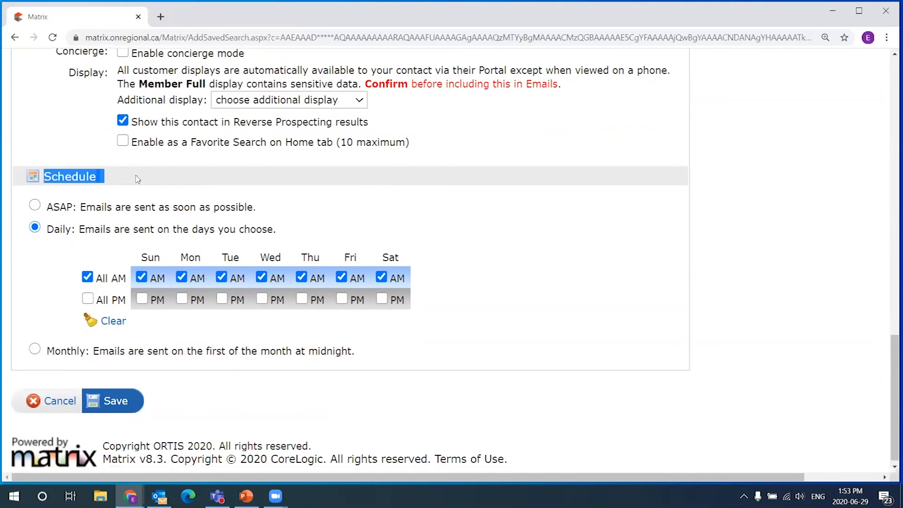
scroll(485, 261, up, 1)
scroll(459, 299, up, 1)
scroll(444, 322, down, 1)
click(122, 276)
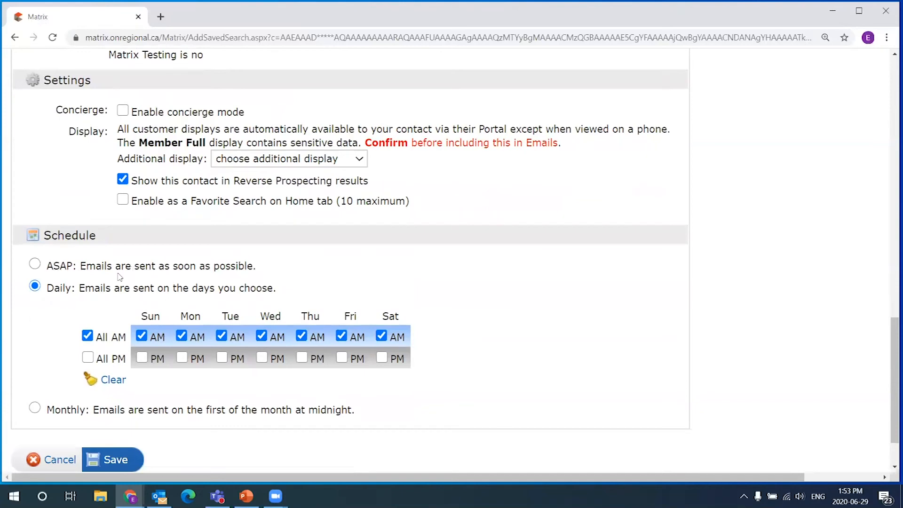
click(35, 265)
scroll(263, 340, up, 1)
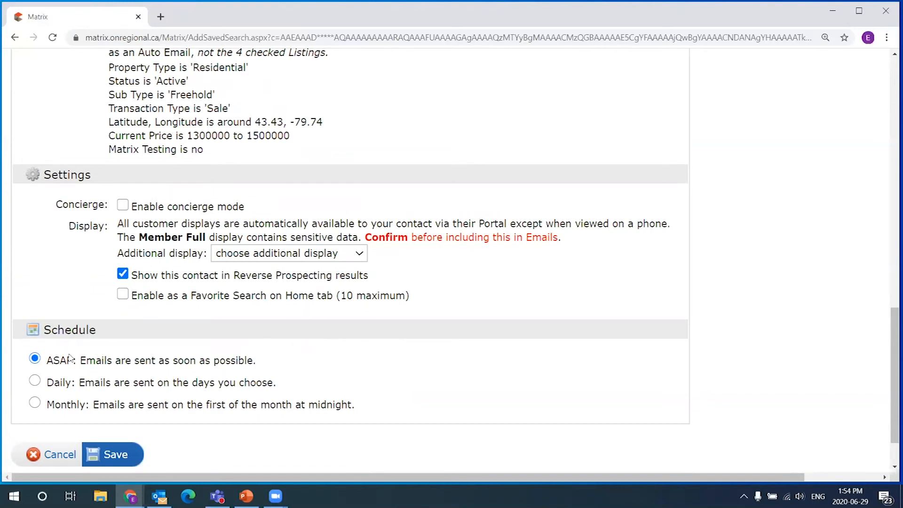
drag(47, 361, 276, 355)
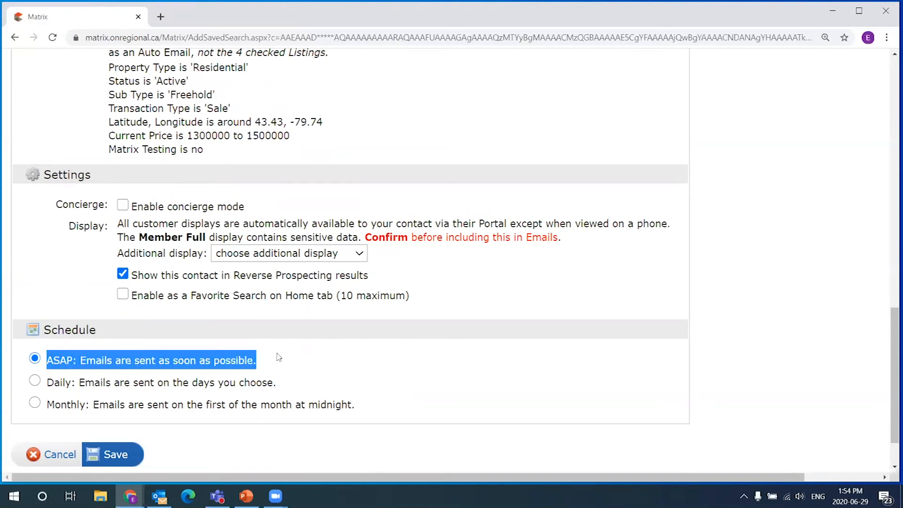
click(261, 364)
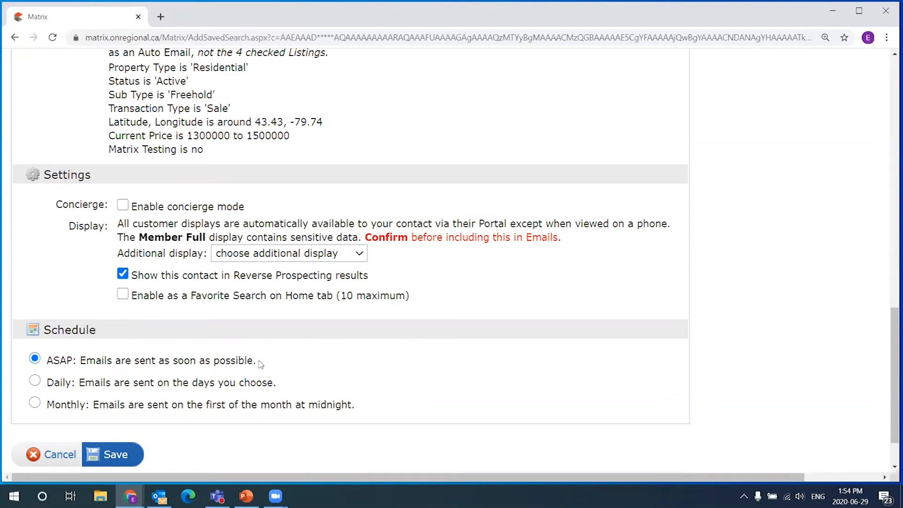
scroll(261, 365, up, 12)
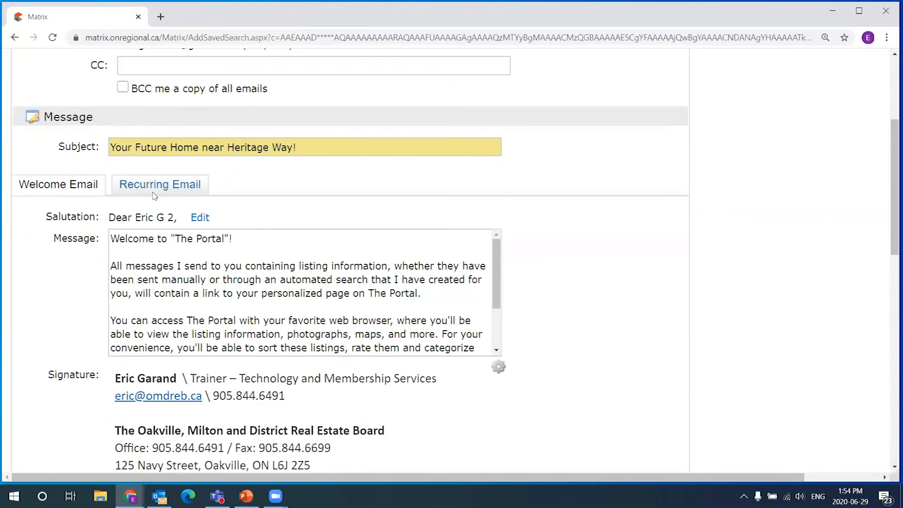
drag(894, 191, 858, 394)
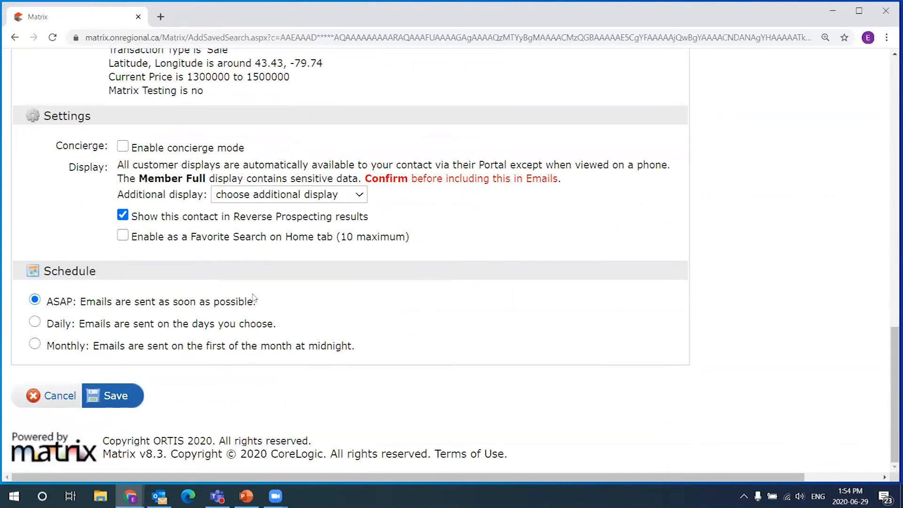
drag(253, 301, 75, 301)
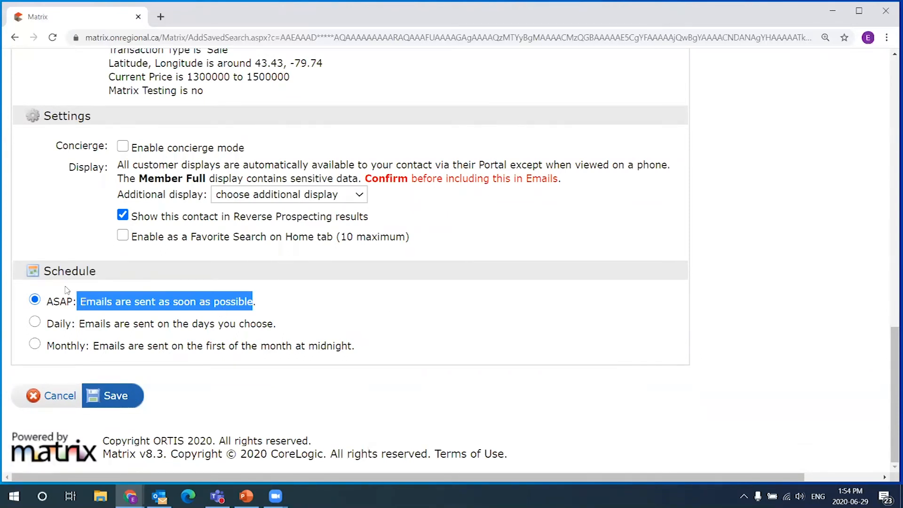
click(53, 303)
drag(53, 303, 272, 306)
scroll(272, 307, up, 2)
drag(327, 185, 98, 128)
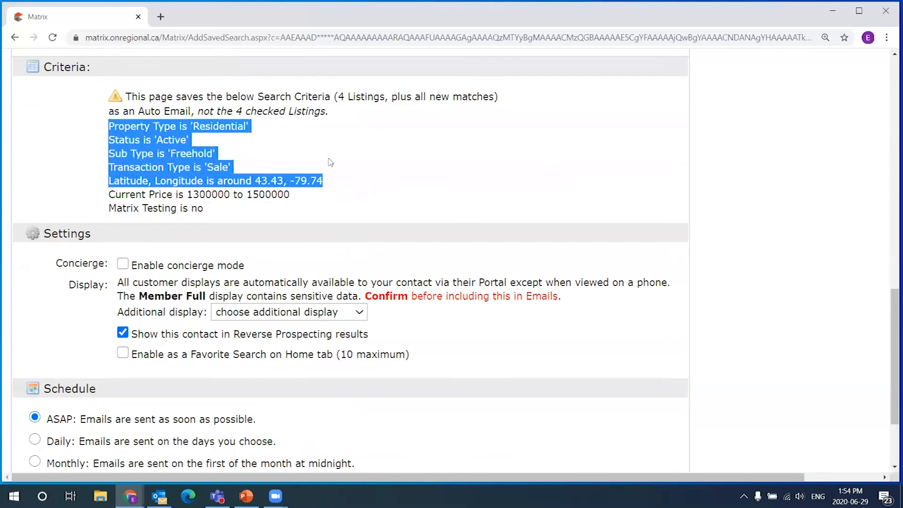
scroll(501, 194, down, 2)
click(251, 301)
drag(251, 302, 81, 301)
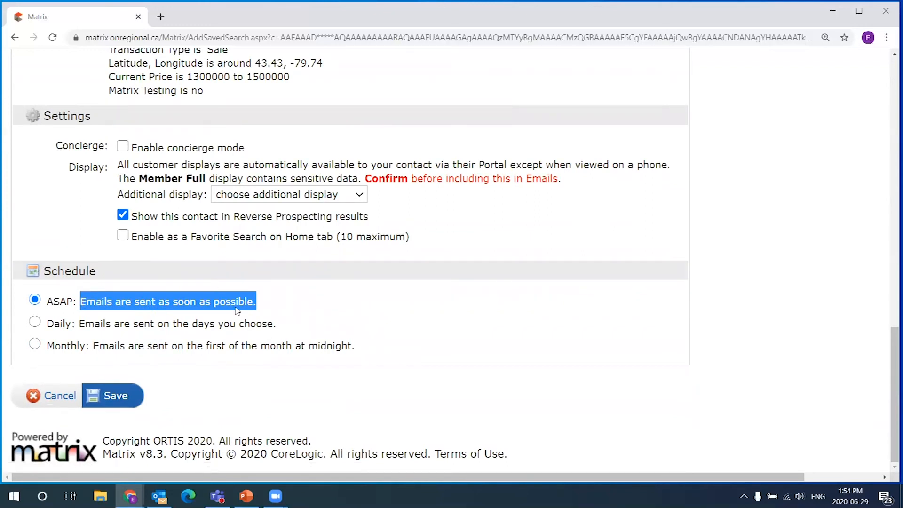
drag(46, 301, 77, 303)
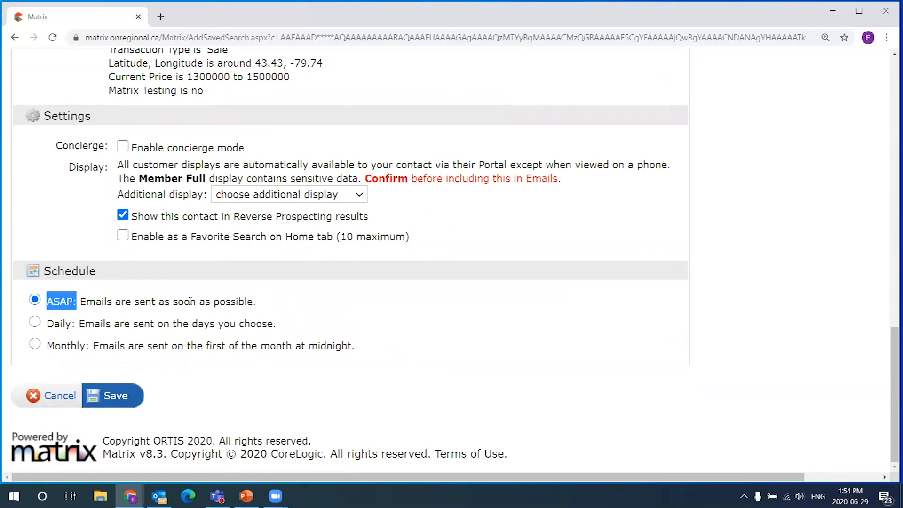
drag(264, 306, 46, 306)
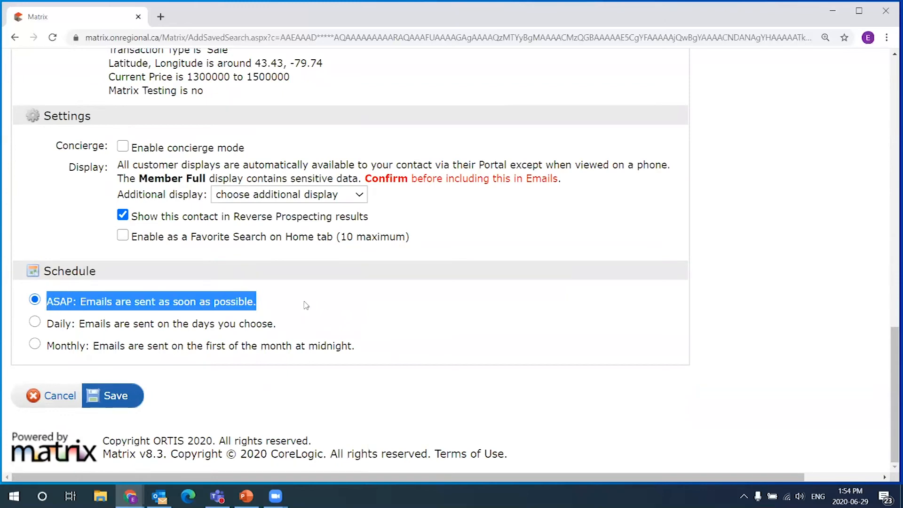
scroll(292, 306, up, 1)
drag(308, 139, 126, 67)
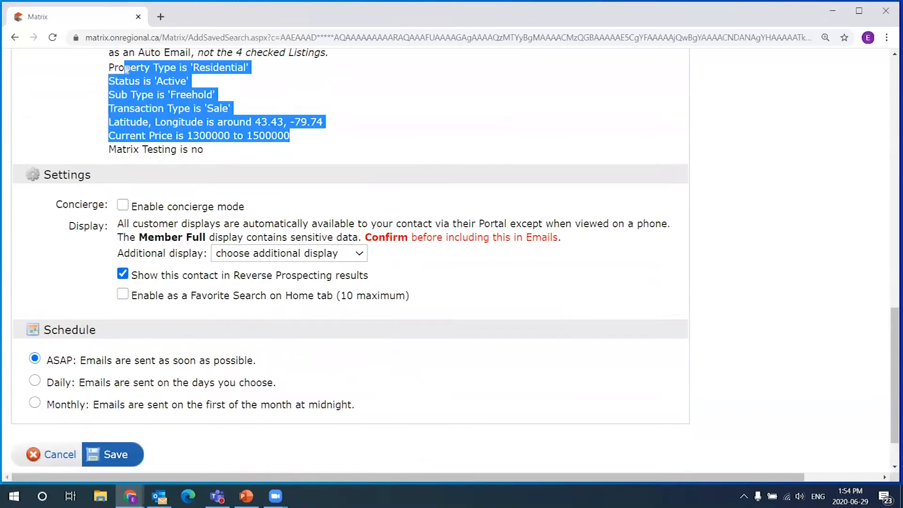
scroll(232, 89, up, 1)
drag(336, 96, 386, 96)
scroll(353, 115, down, 1)
drag(53, 362, 305, 381)
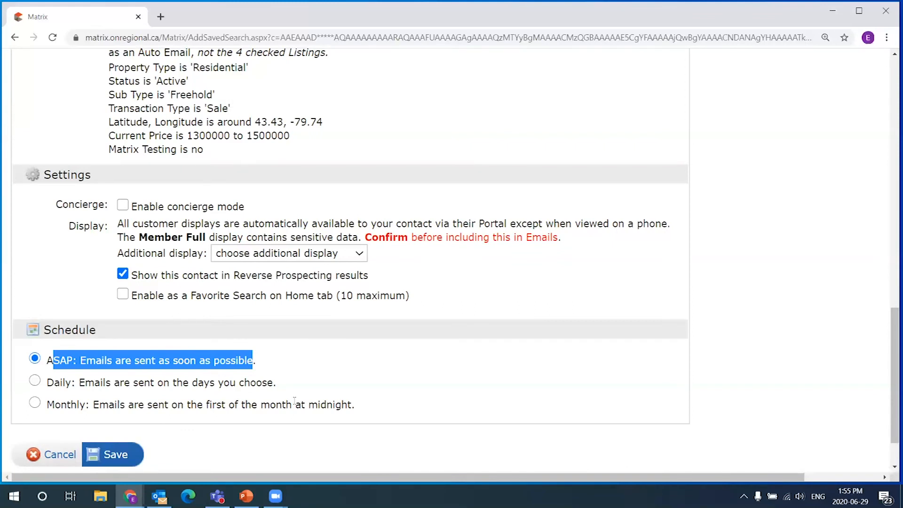
drag(274, 367, 50, 364)
click(52, 362)
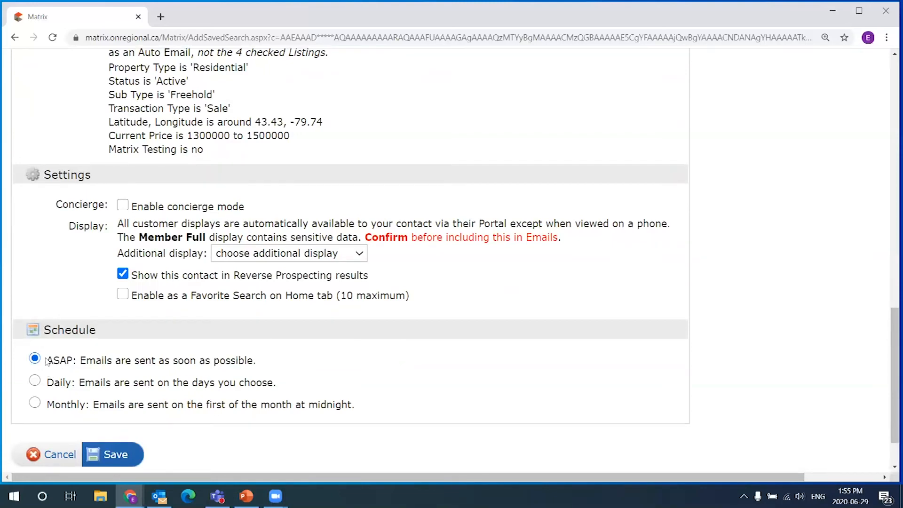
- Select Daily and untick every AM box except Wednesday, then re-tick Sunday AM
click(34, 380)
scroll(346, 388, down, 1)
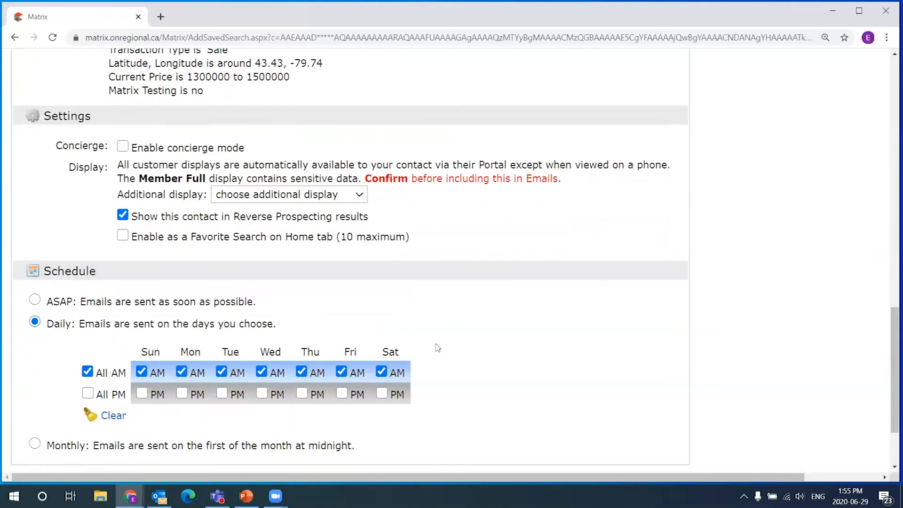
scroll(438, 353, down, 1)
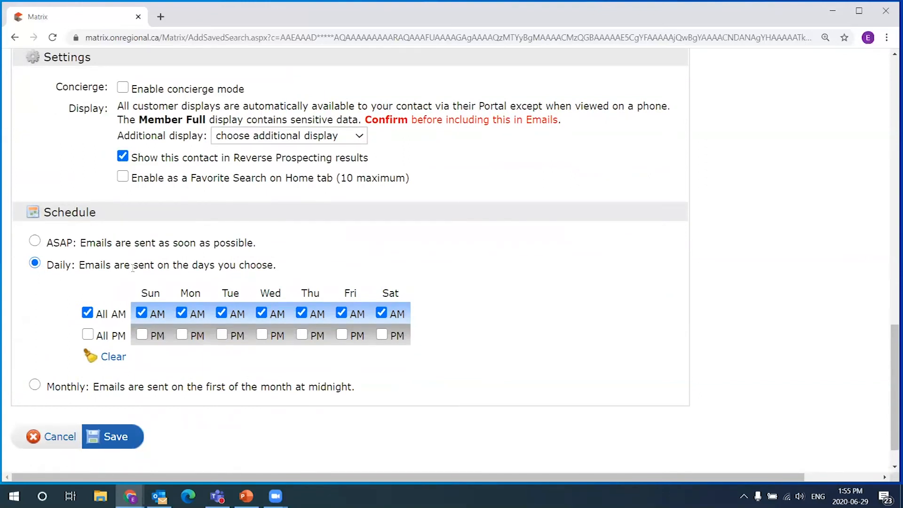
click(142, 313)
click(181, 314)
click(221, 313)
click(301, 312)
click(342, 313)
click(391, 311)
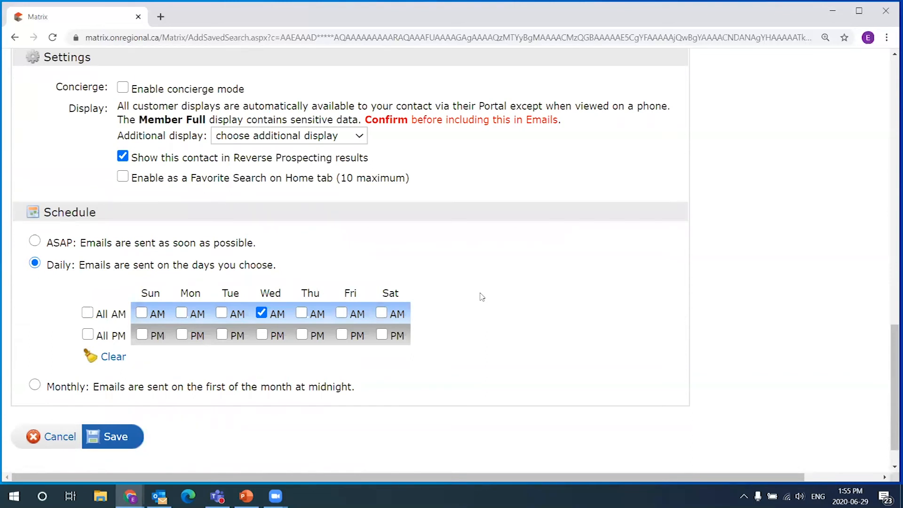
drag(54, 265, 298, 259)
click(298, 259)
click(141, 312)
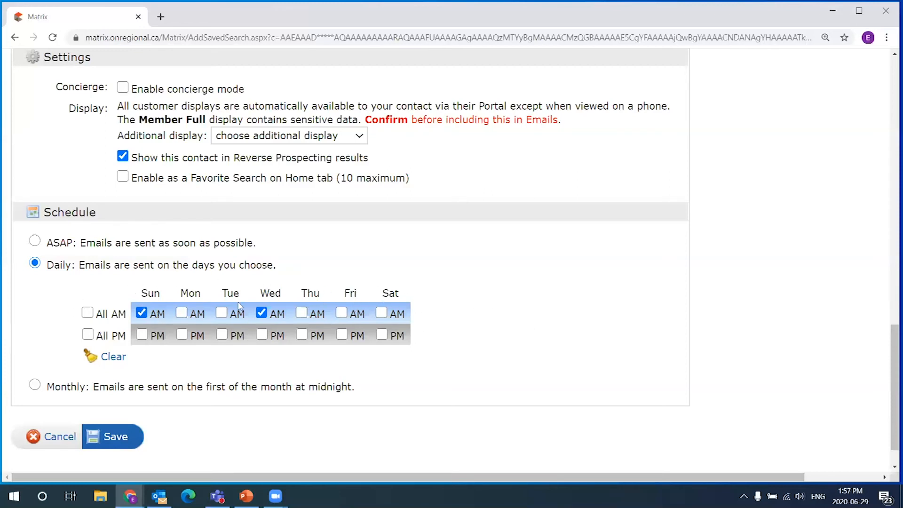
- Tick the Monday, Tuesday, Thursday and Saturday AM boxes, then switch the schedule to ASAP
click(182, 312)
click(221, 312)
click(301, 313)
click(380, 313)
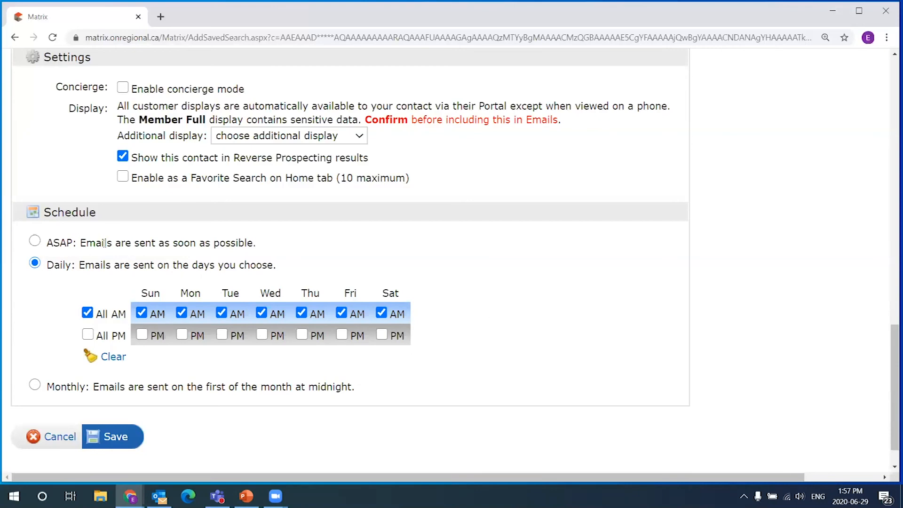
click(36, 241)
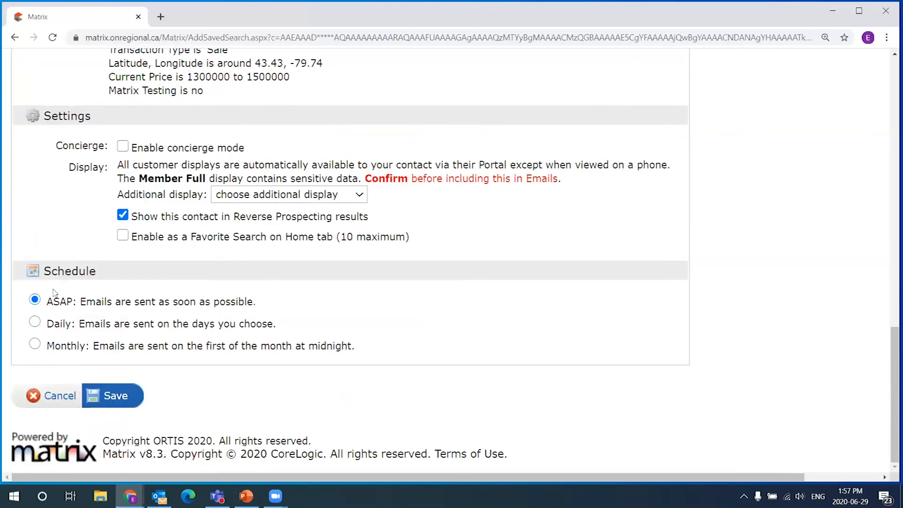
click(35, 322)
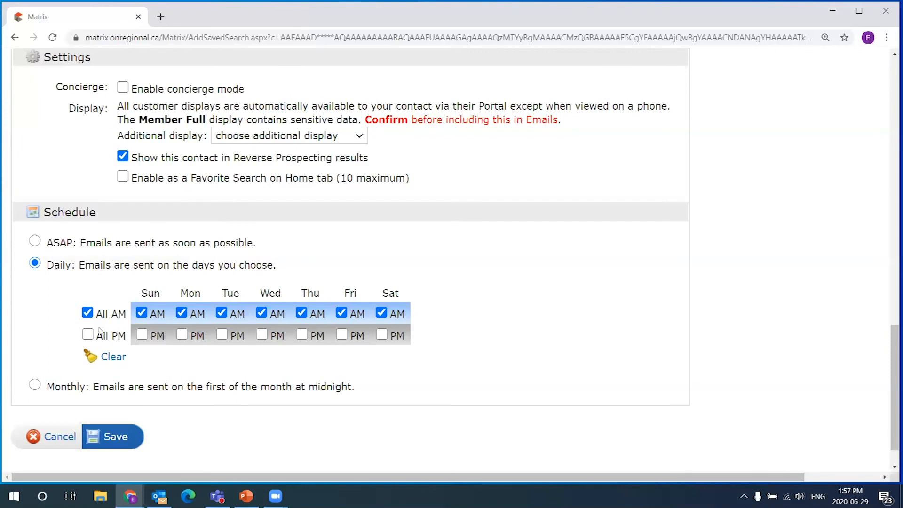
click(35, 384)
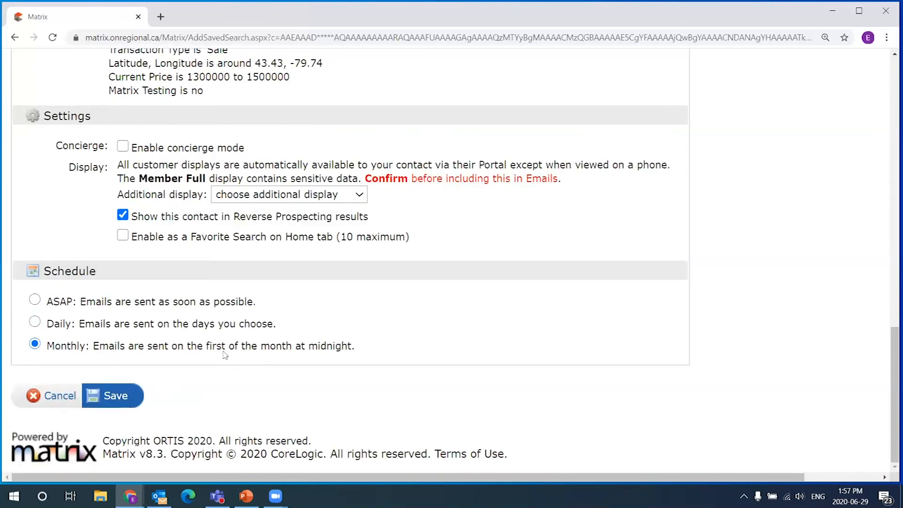
drag(251, 351, 422, 344)
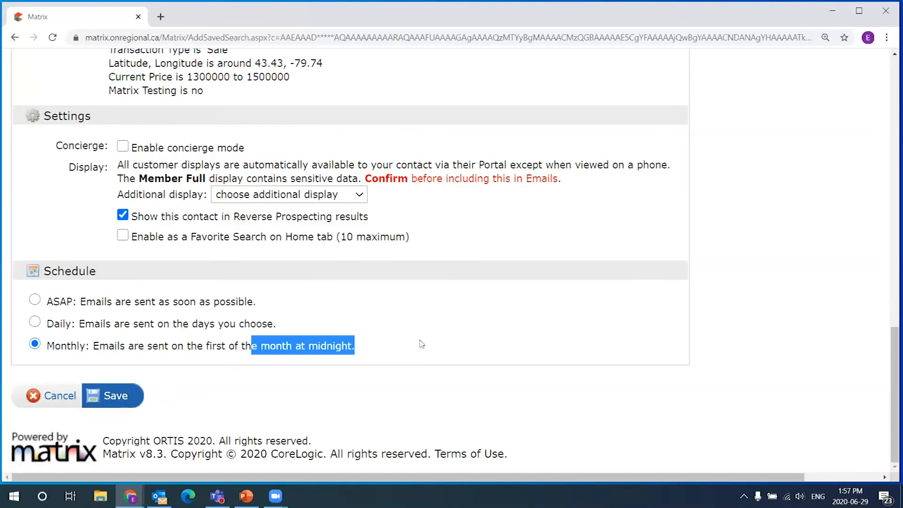
click(36, 302)
drag(53, 305, 264, 294)
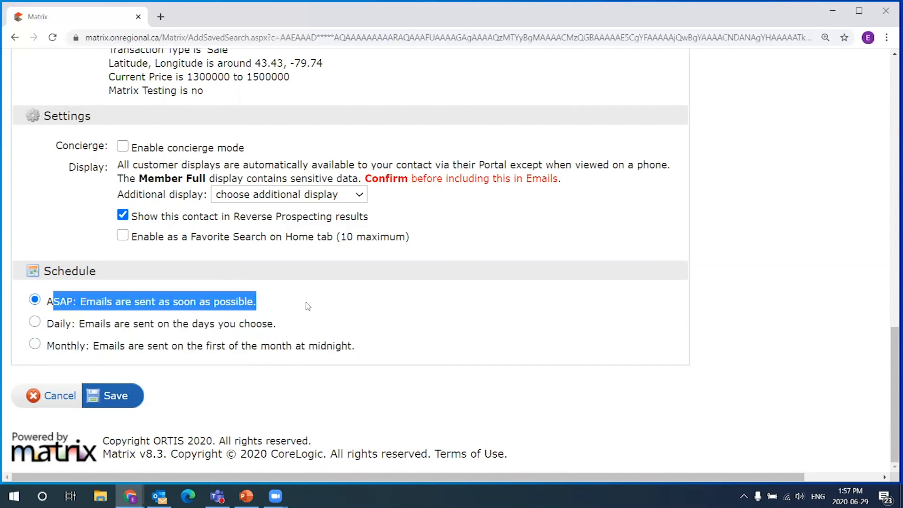
click(270, 301)
scroll(203, 177, up, 3)
drag(304, 207, 119, 123)
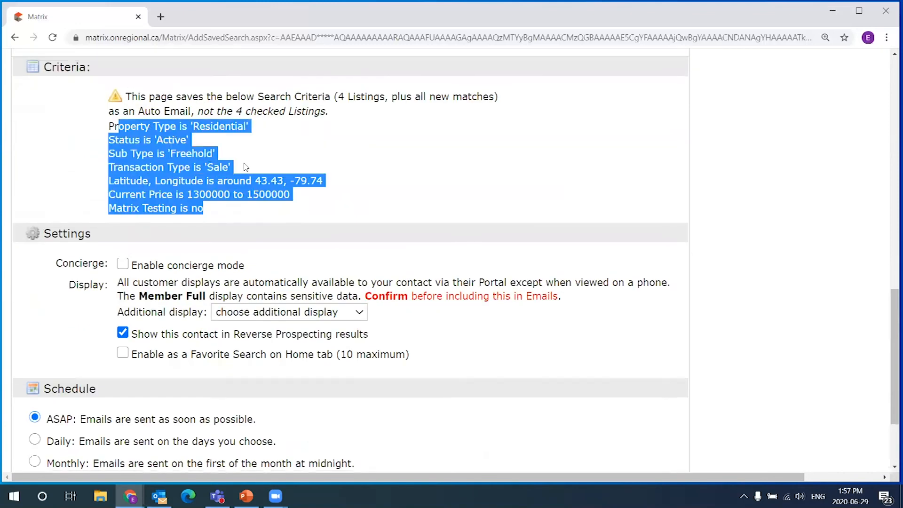
click(304, 163)
drag(225, 112, 257, 112)
click(250, 111)
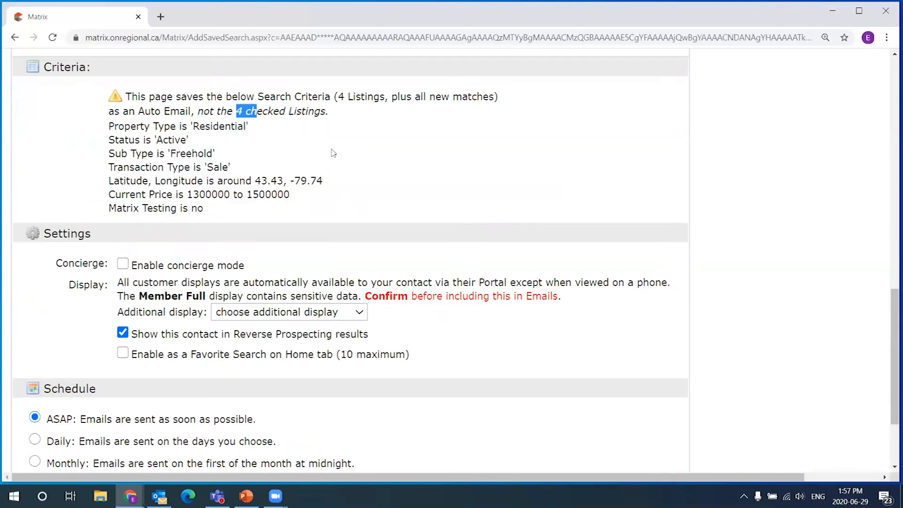
scroll(333, 153, down, 2)
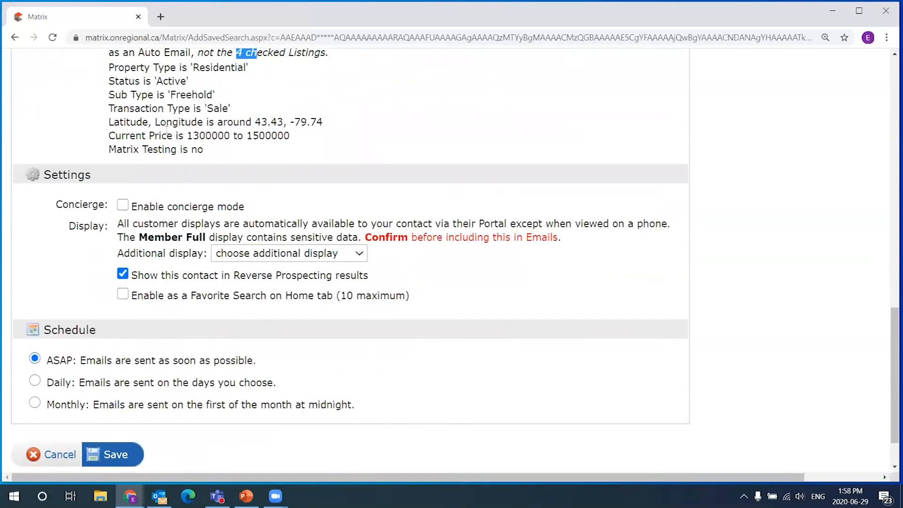
scroll(325, 352, down, 1)
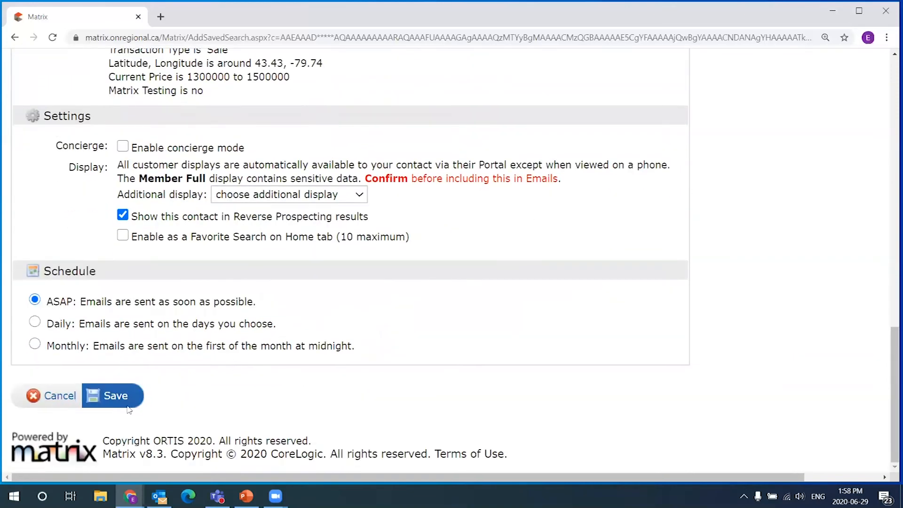
scroll(223, 372, up, 5)
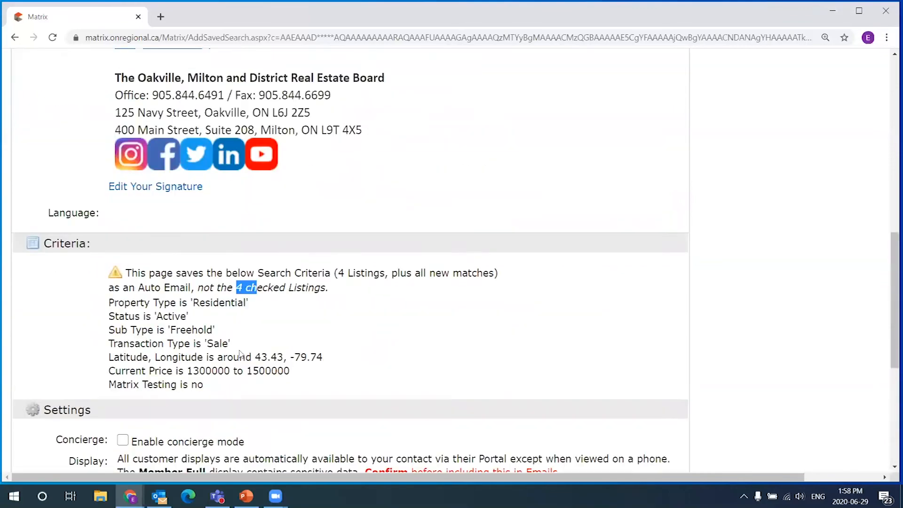
scroll(198, 377, down, 7)
- Save the search as an auto email and dismiss the confirmation message
click(121, 398)
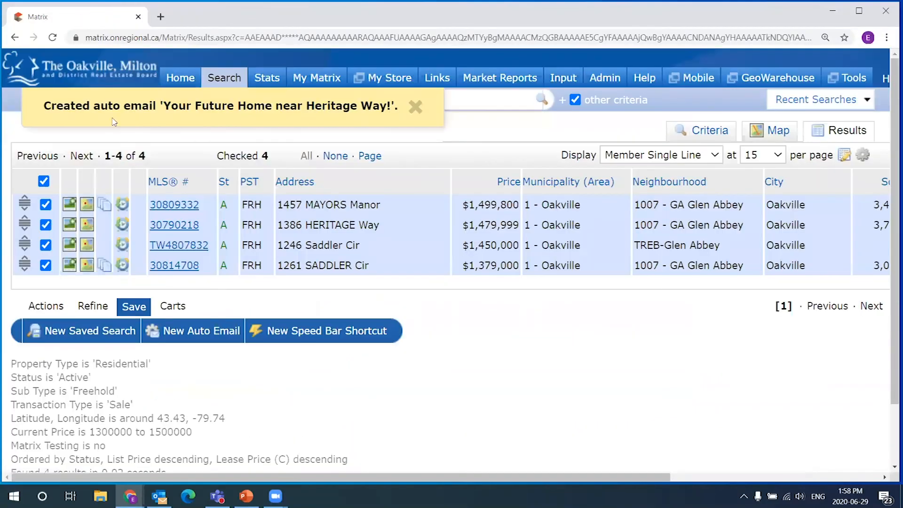
drag(42, 105, 407, 103)
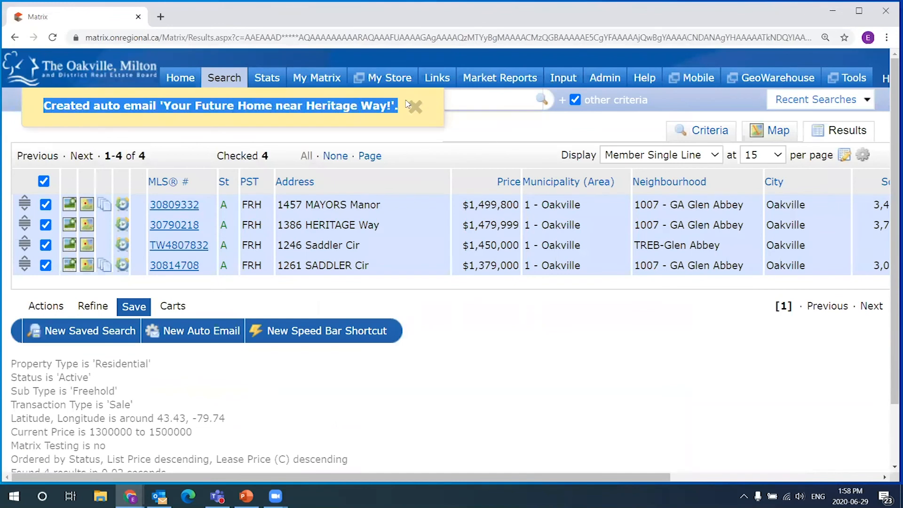
click(414, 106)
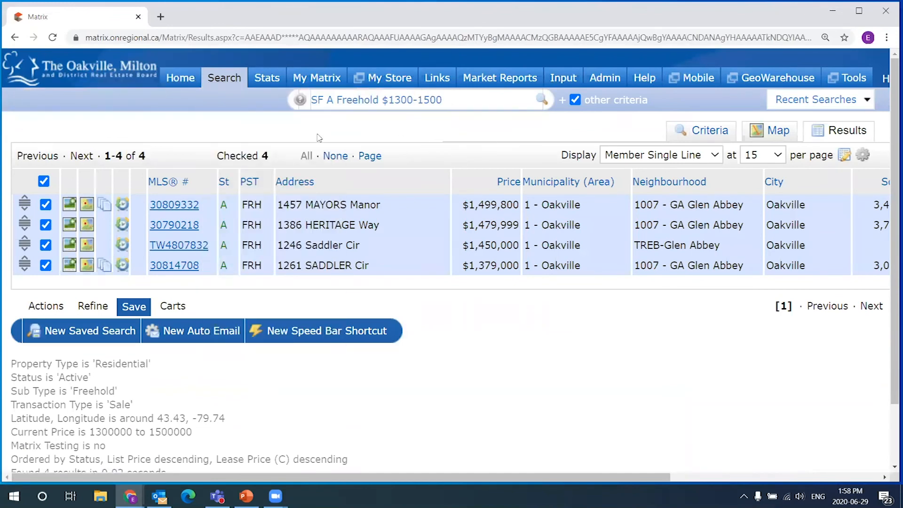
- Go to the Matrix home page and open My Matrix > Auto-Emails
click(180, 79)
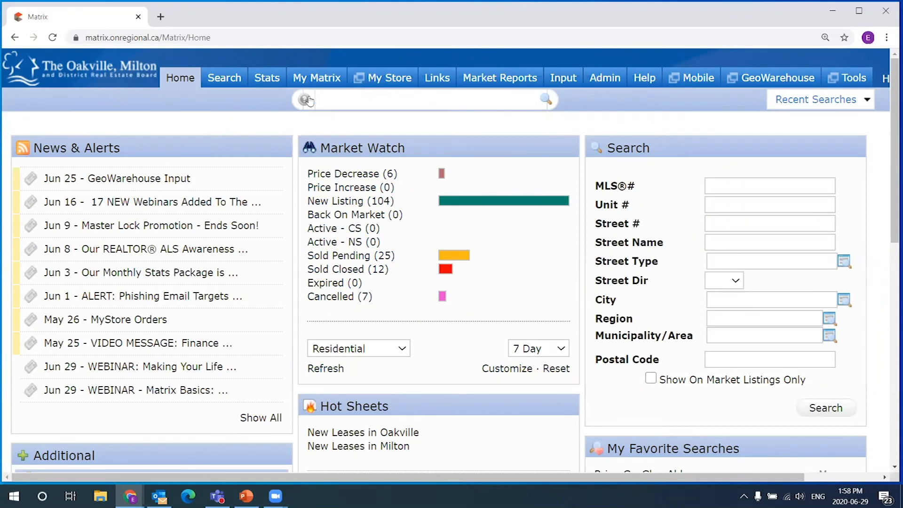
mouse_move(318, 81)
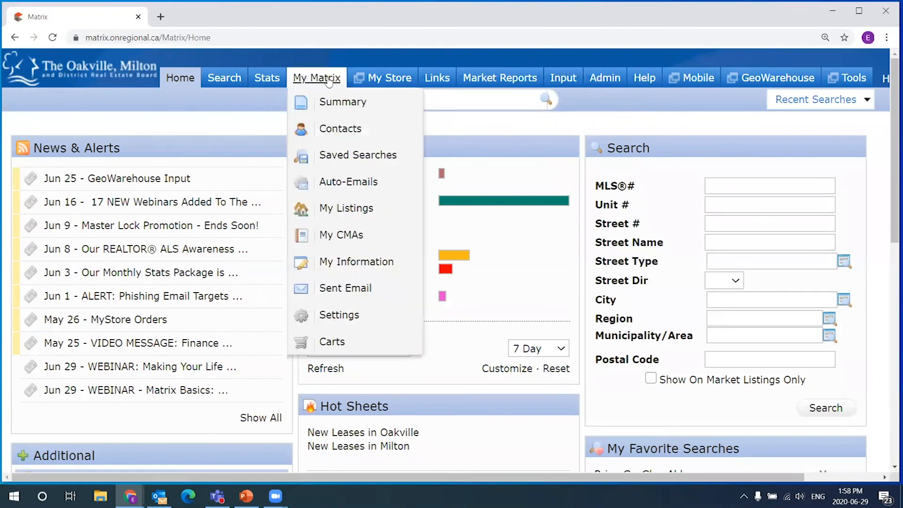
click(351, 184)
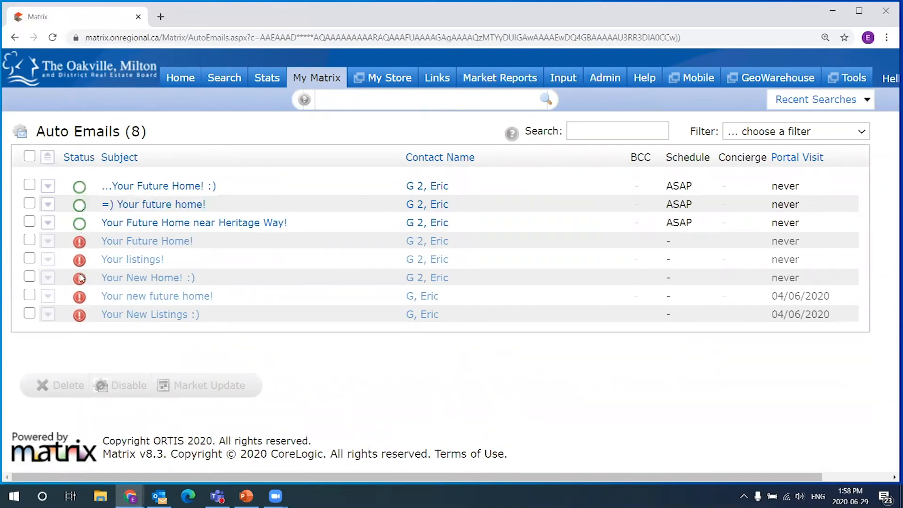
mouse_move(81, 188)
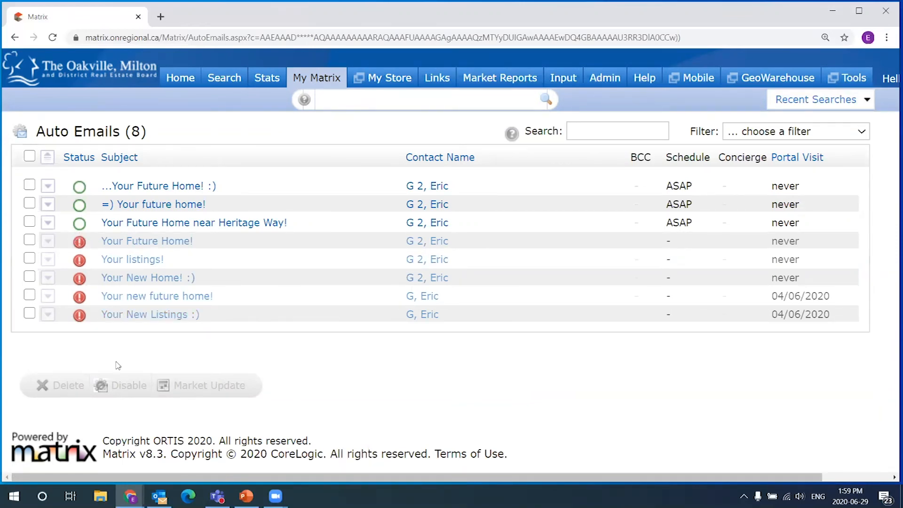
click(30, 240)
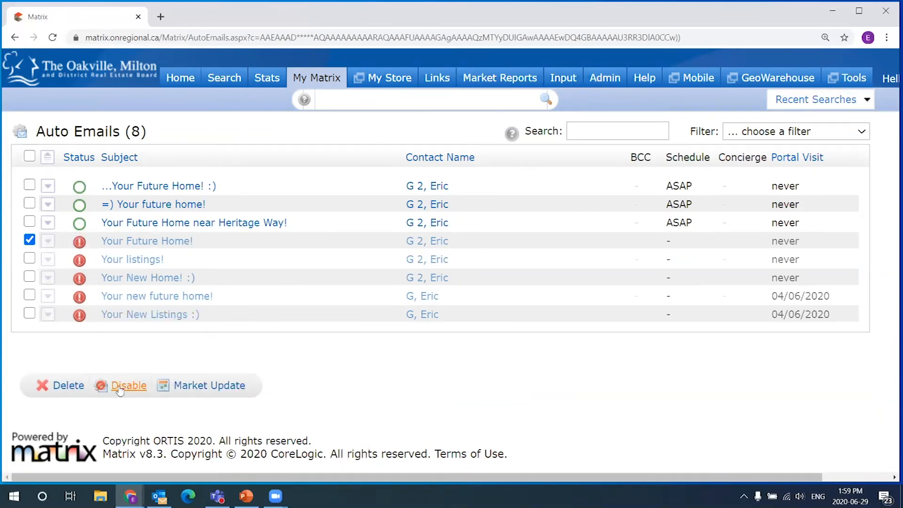
click(29, 241)
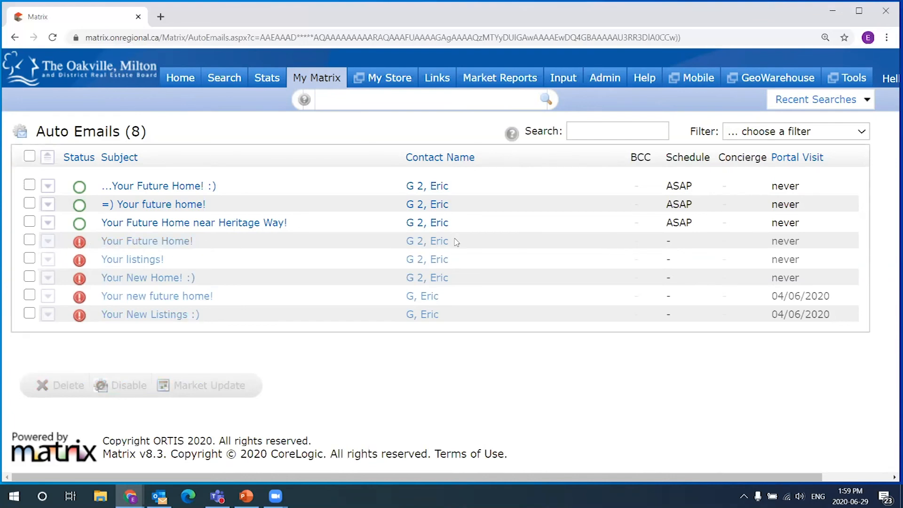
drag(459, 241, 403, 241)
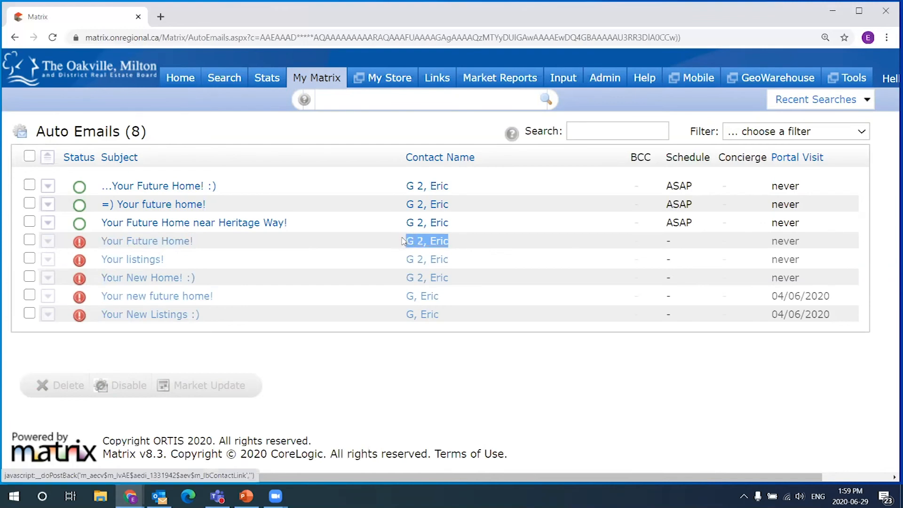
click(472, 242)
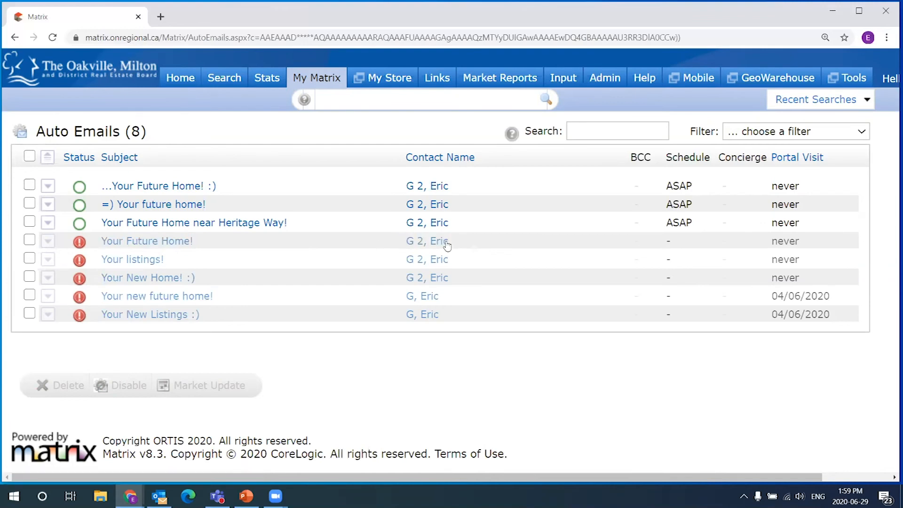
click(30, 240)
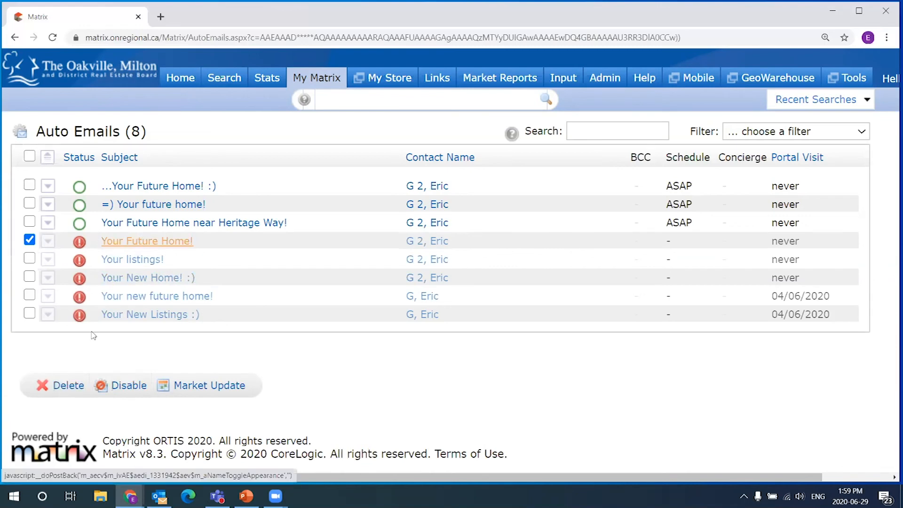
click(29, 240)
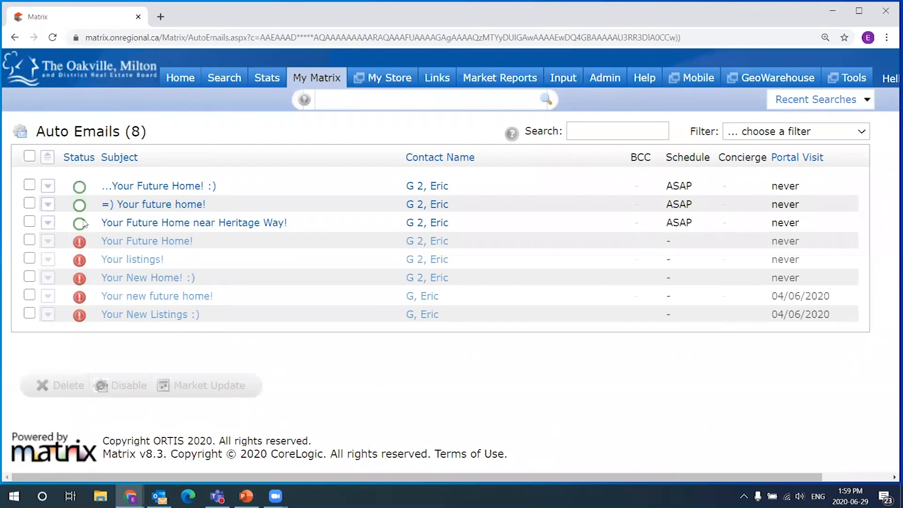
- Select 'Your Future Home near Heritage Way!' and read its status tooltip
click(30, 221)
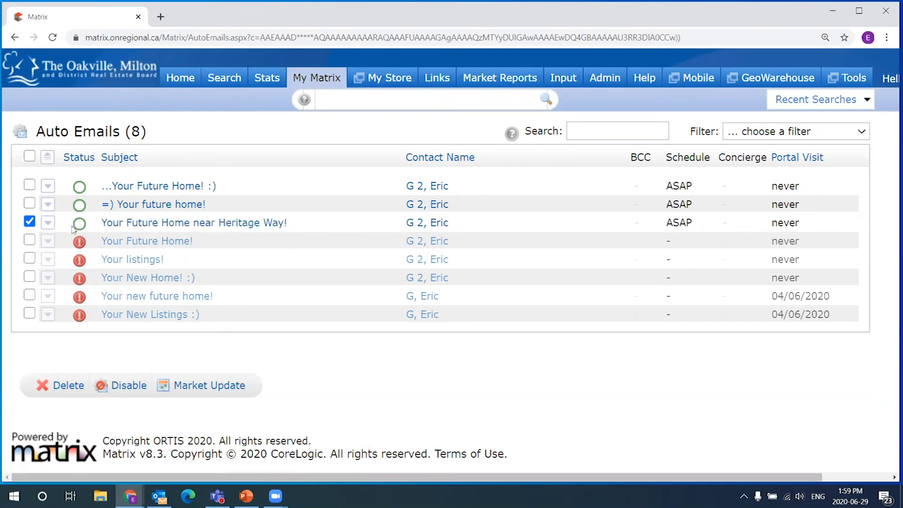
mouse_move(74, 227)
mouse_move(82, 322)
- Expand the Heritage Way auto email and review its eight search criteria lines
click(47, 223)
click(46, 225)
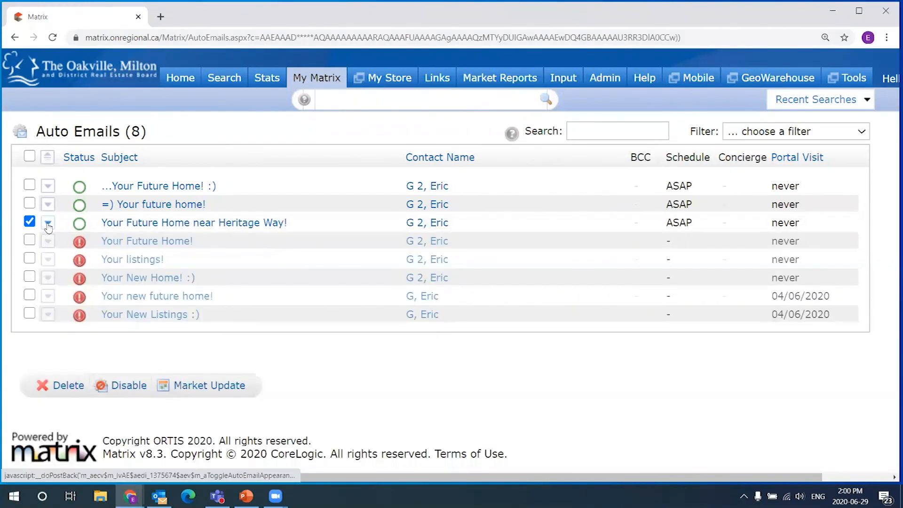
click(47, 225)
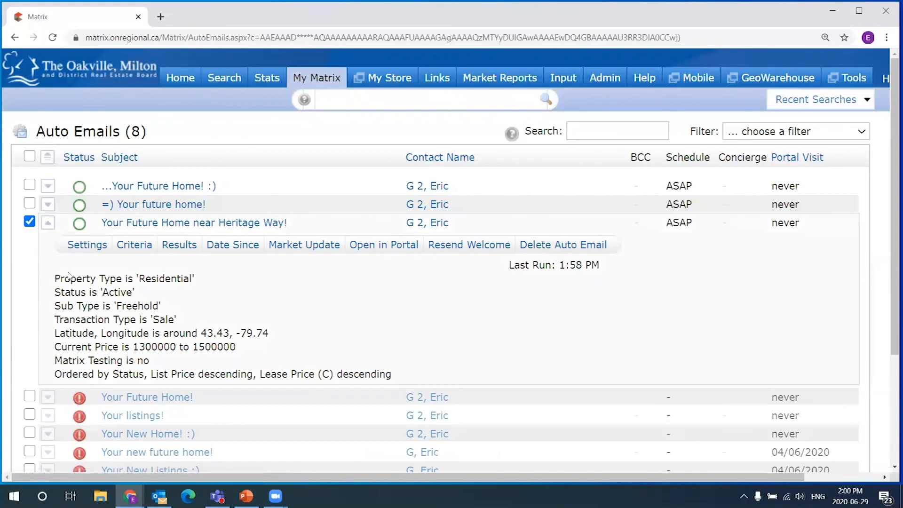
drag(55, 277, 393, 373)
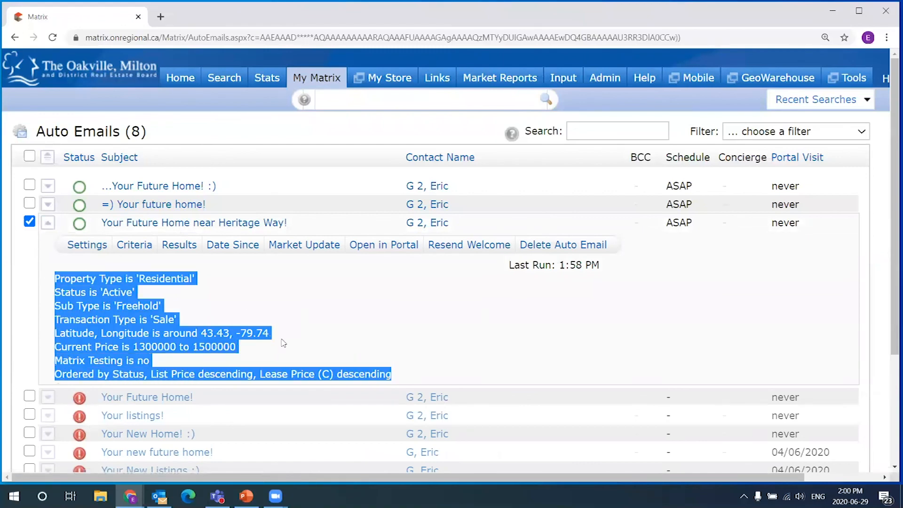
click(208, 303)
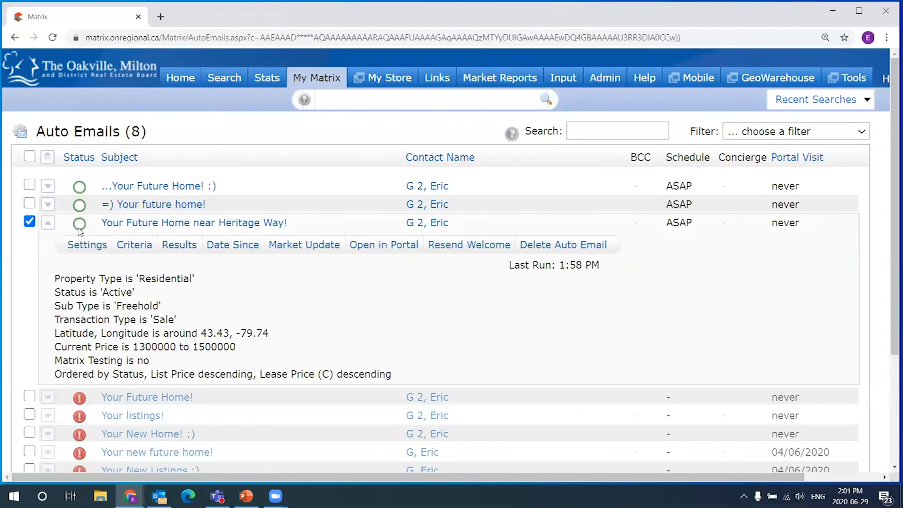
mouse_move(79, 228)
- Collapse the Heritage Way details and leave the auto email unchecked
click(29, 222)
click(45, 224)
click(29, 222)
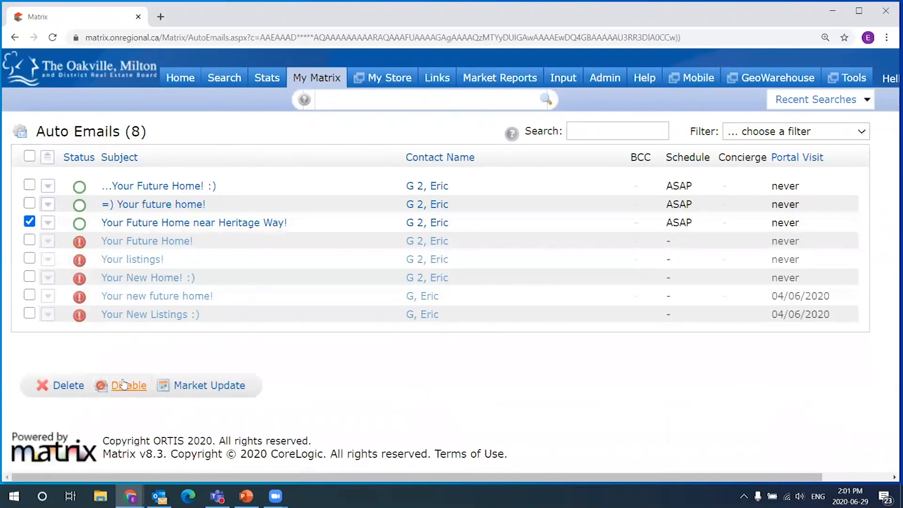
click(29, 222)
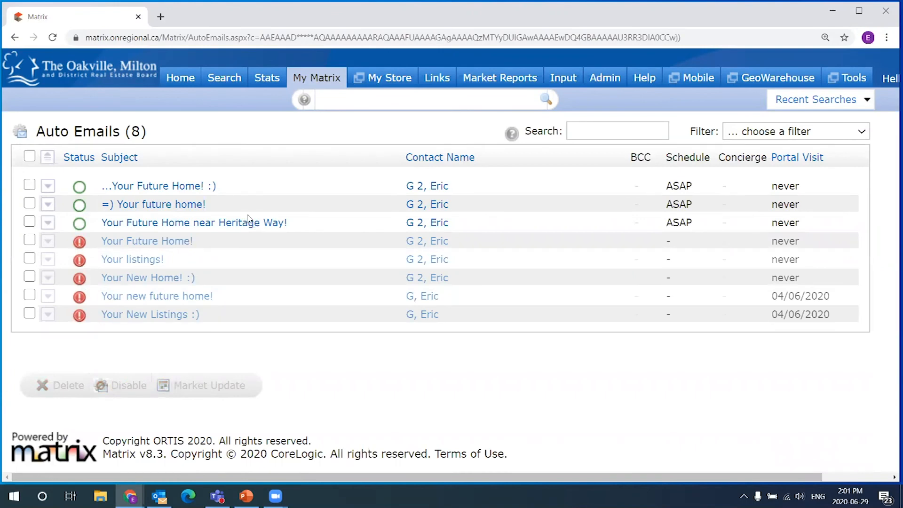
- Return to the Matrix home page, then open the 'Your future home!' email in Outlook
click(180, 77)
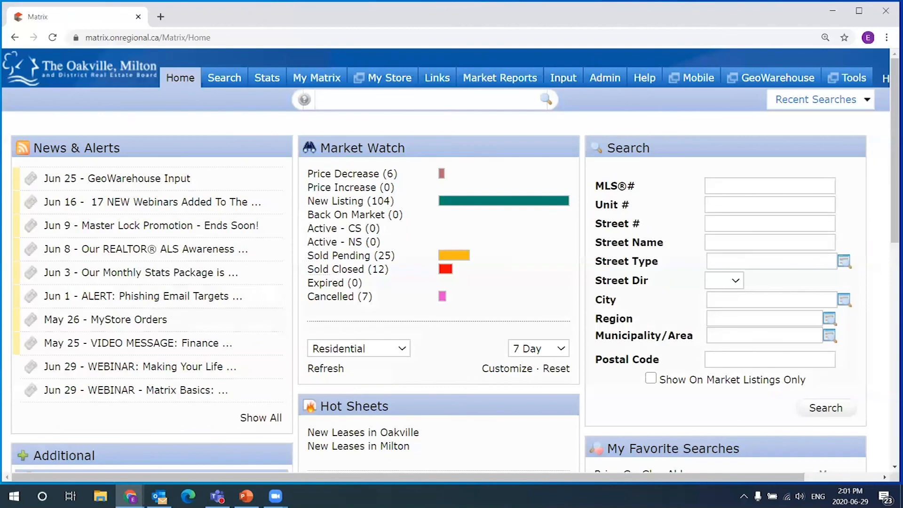
key(alt+Tab)
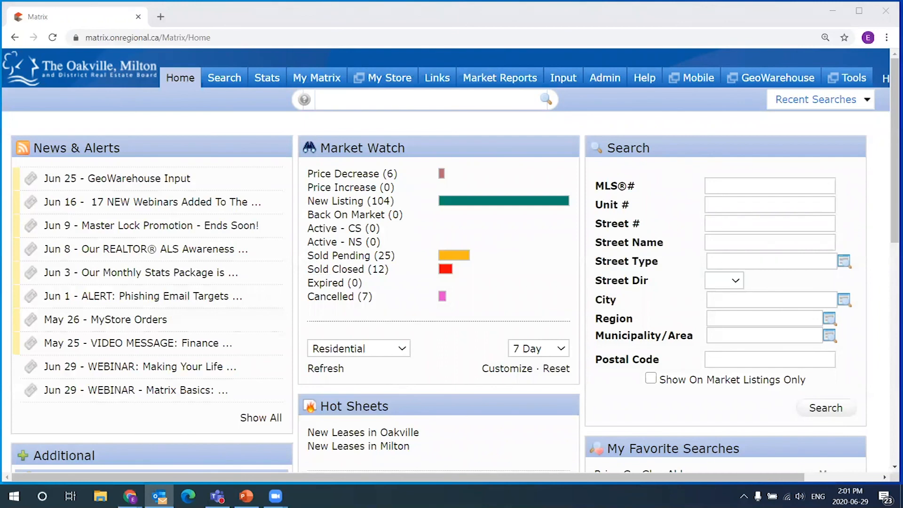
key(Return)
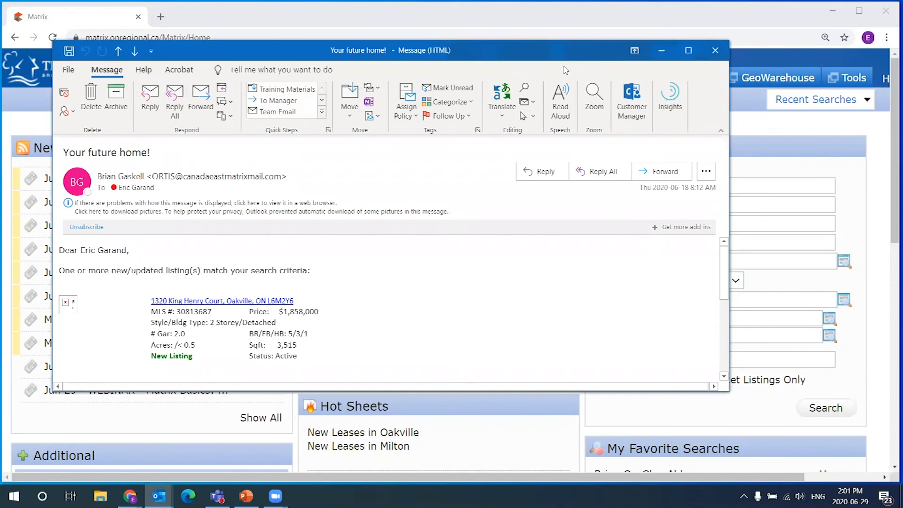
- Read the 'Your future home!' email and follow its View Listings in Portal link
drag(172, 144, 83, 146)
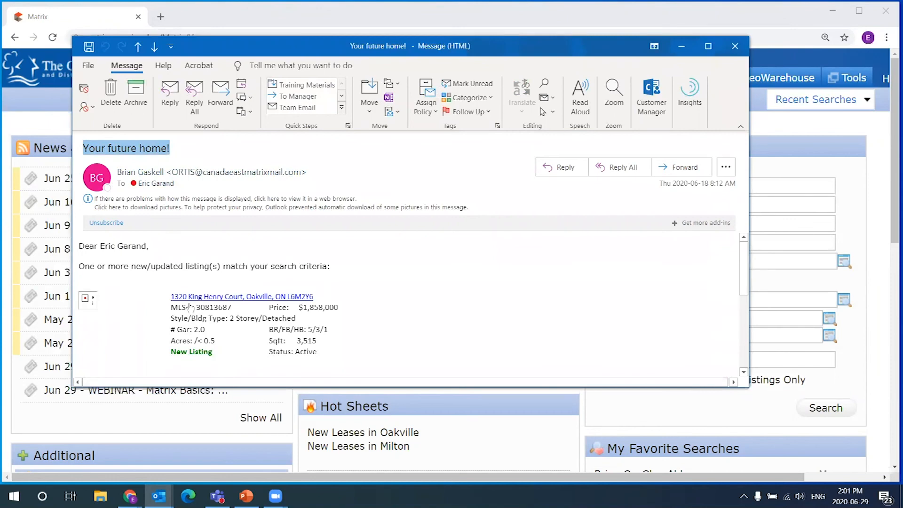
scroll(267, 308, down, 2)
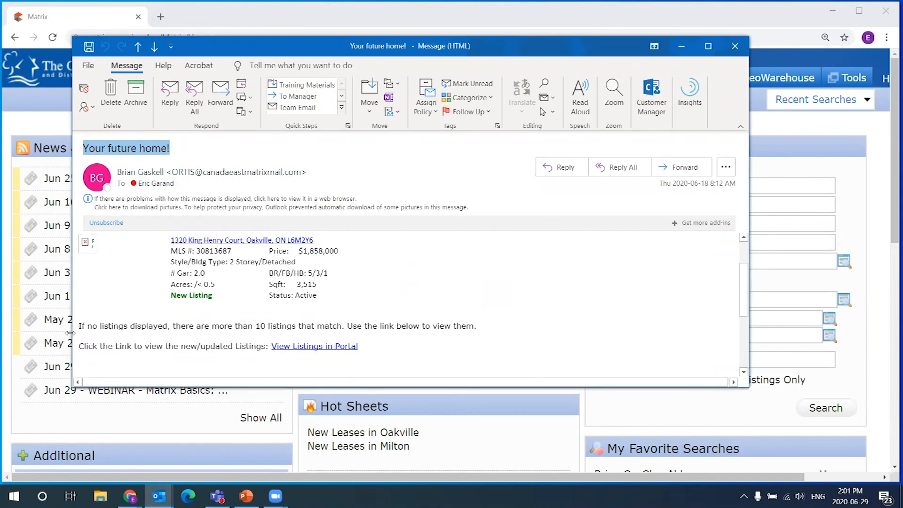
scroll(98, 232, up, 2)
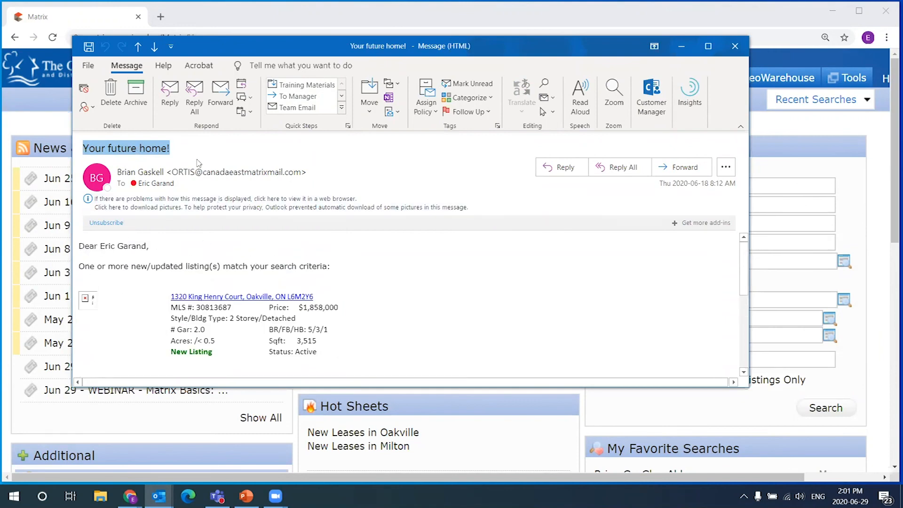
drag(92, 266, 358, 252)
scroll(306, 254, down, 1)
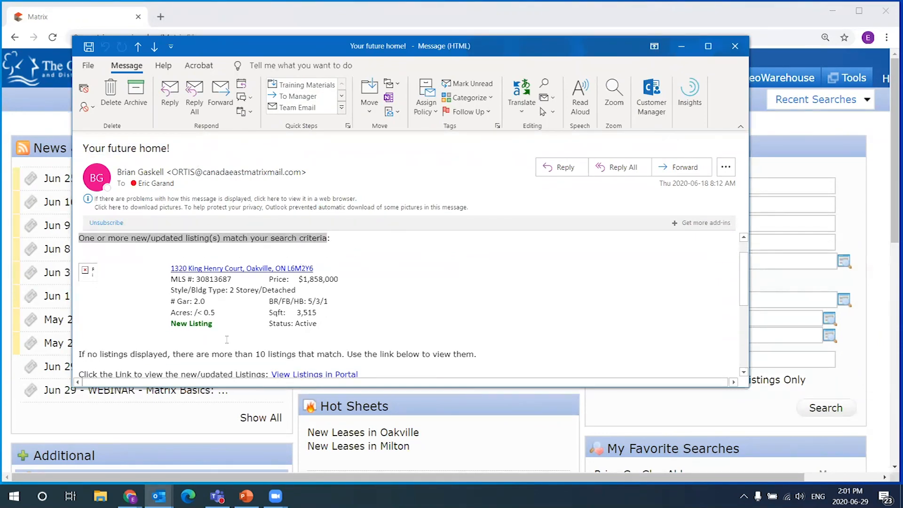
scroll(227, 339, down, 2)
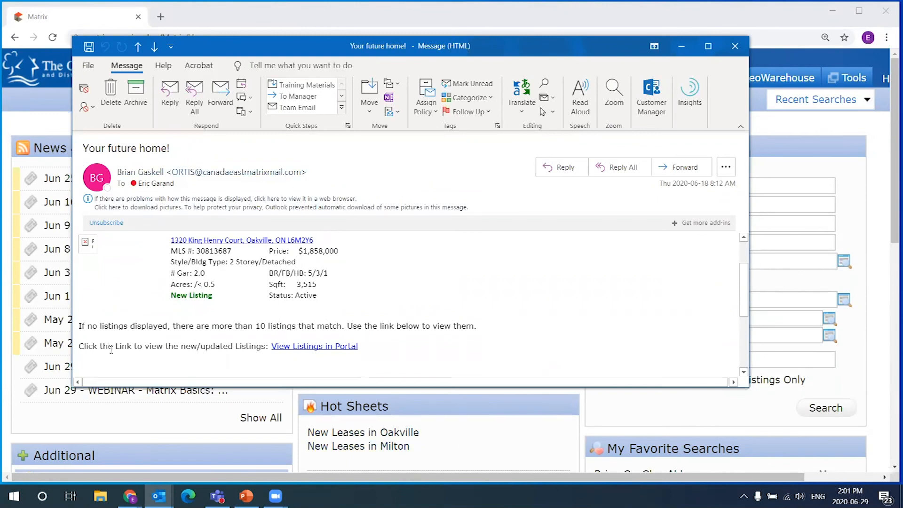
drag(102, 346, 267, 346)
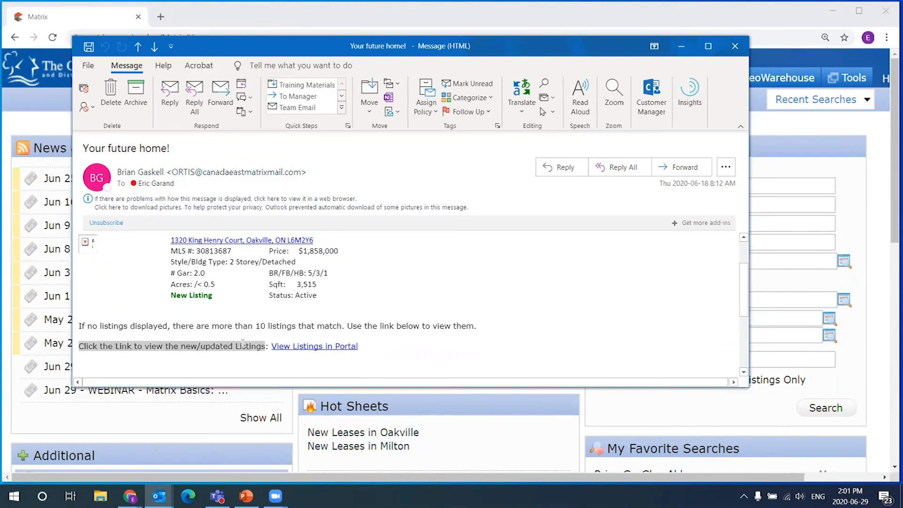
click(312, 346)
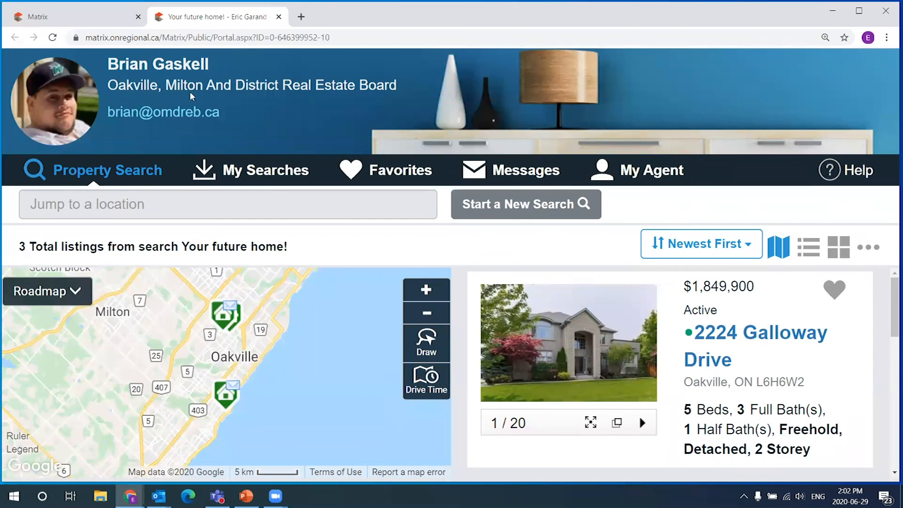
- Check the agent's name in the portal header and scroll through the 3 listings
drag(110, 64, 227, 63)
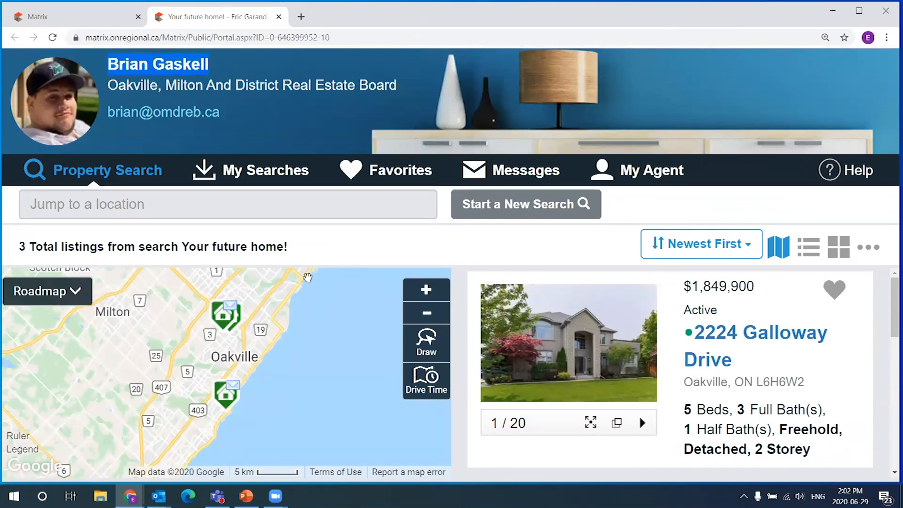
mouse_move(889, 289)
mouse_down()
mouse_move(890, 301)
mouse_move(890, 292)
mouse_up()
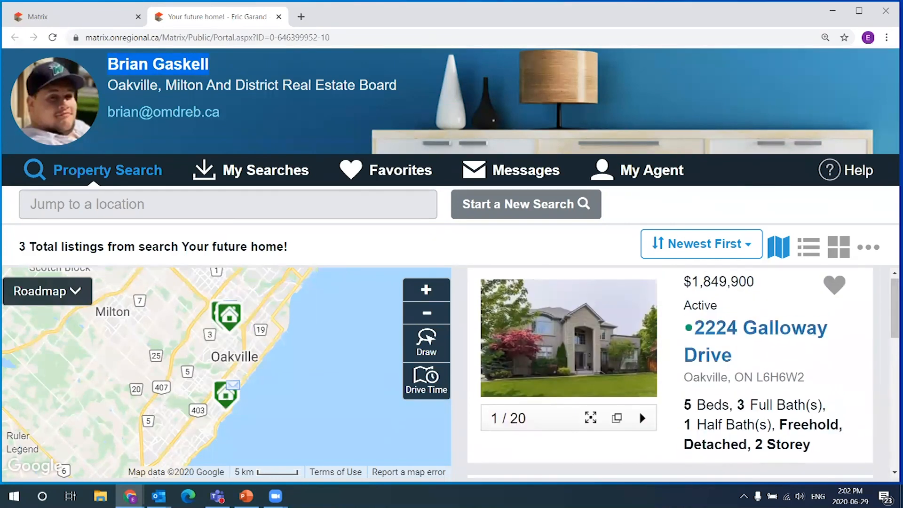
scroll(881, 362, down, 6)
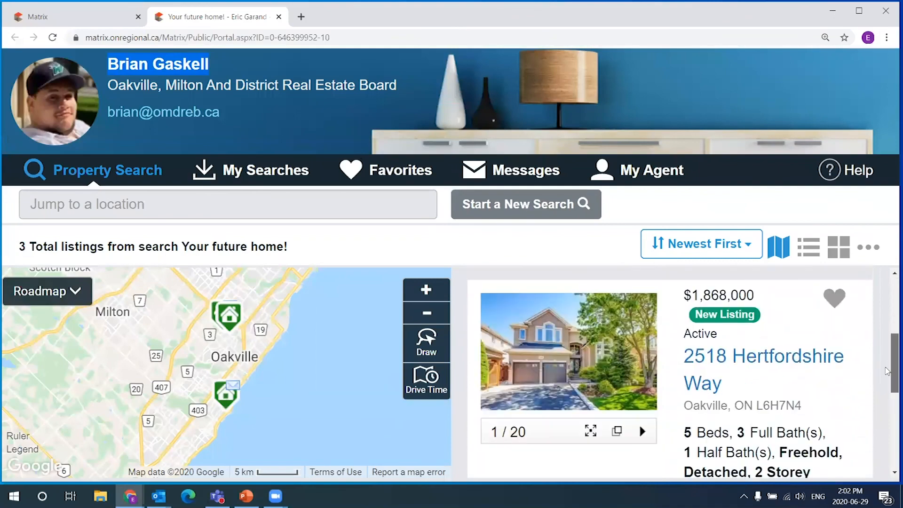
scroll(883, 390, down, 3)
scroll(883, 329, up, 7)
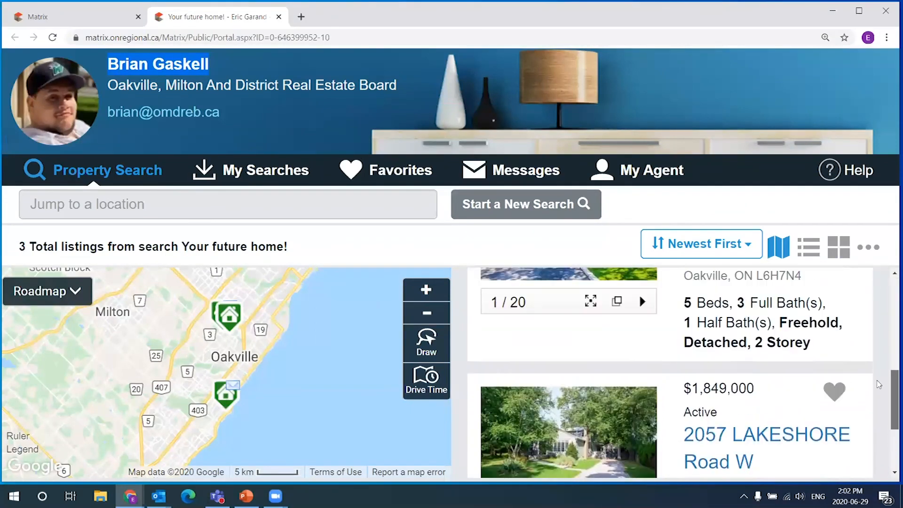
scroll(885, 305, up, 1)
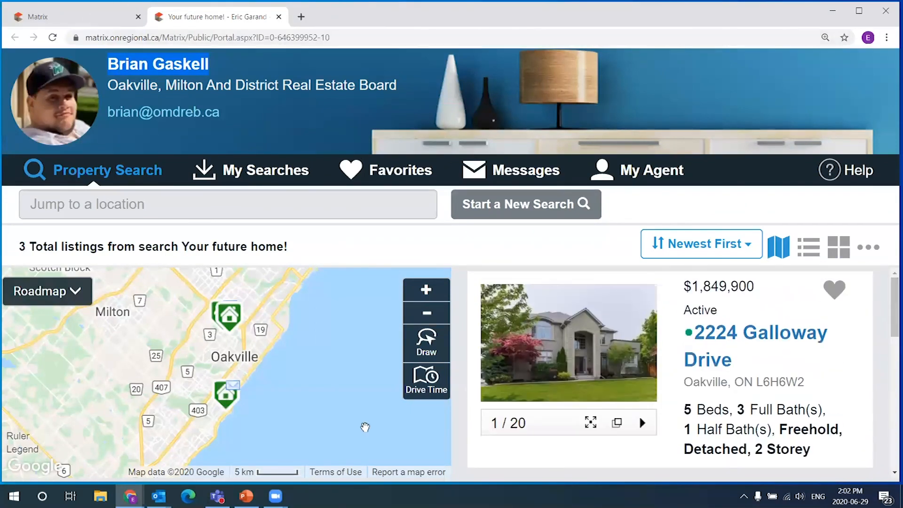
- Minimize the Outlook email and pan the portal map south to the Glen Abbey listing
mouse_move(159, 496)
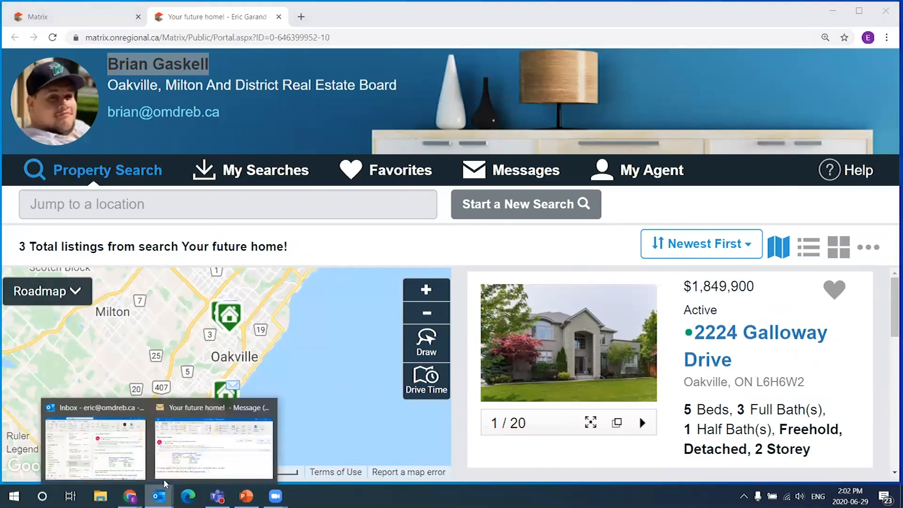
click(195, 447)
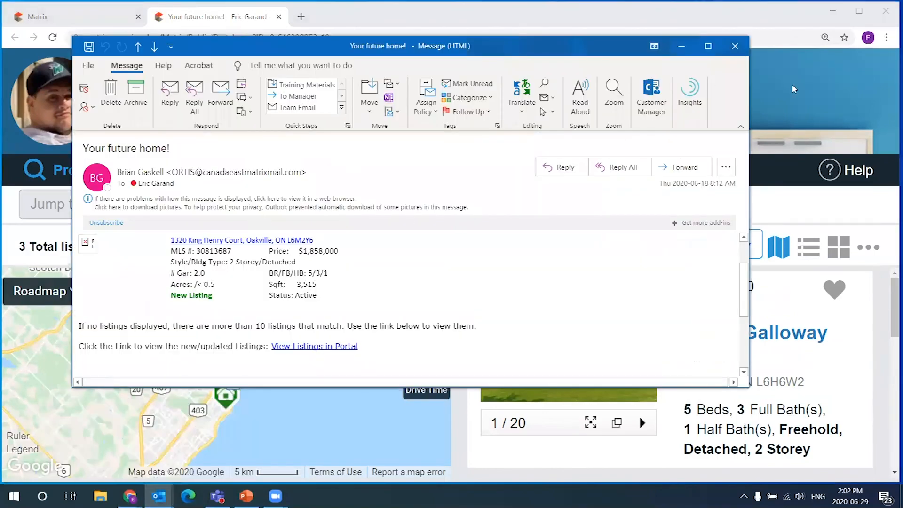
click(681, 46)
mouse_move(890, 299)
mouse_down()
mouse_move(888, 425)
mouse_move(888, 294)
mouse_up()
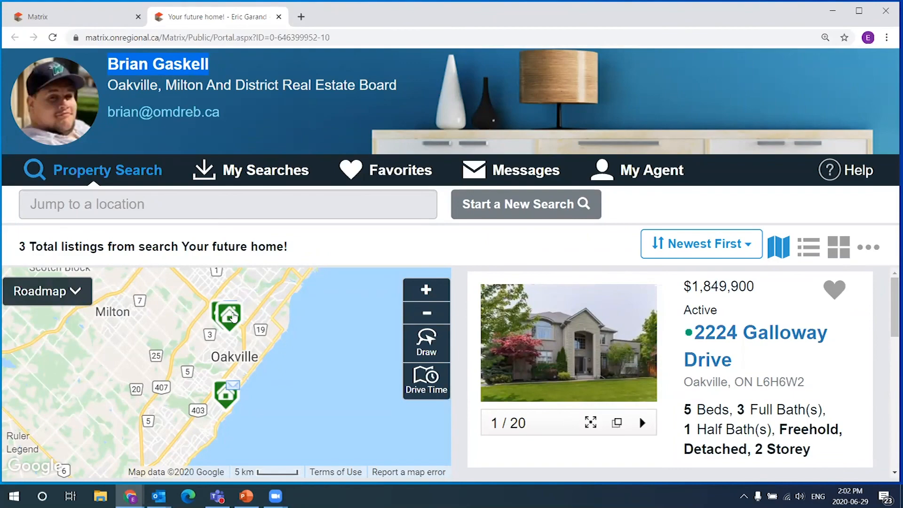
scroll(216, 332, up, 2)
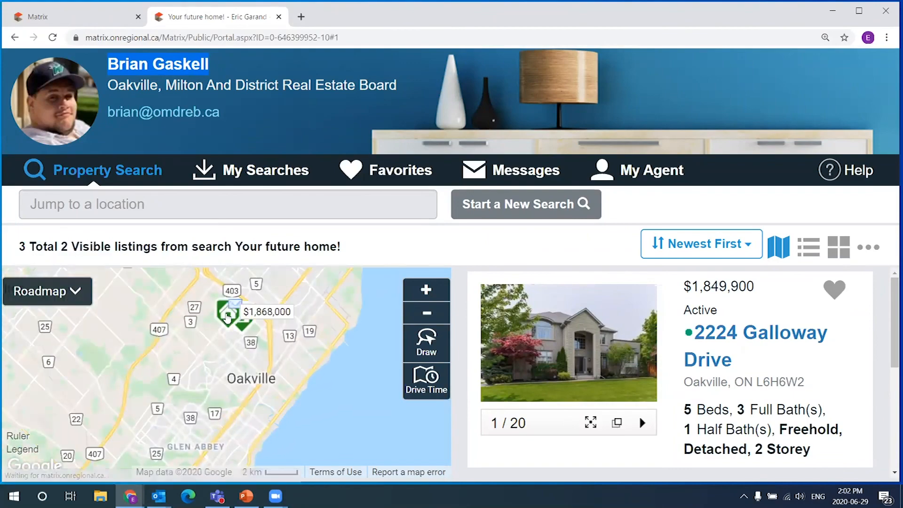
drag(319, 405, 310, 308)
mouse_move(222, 385)
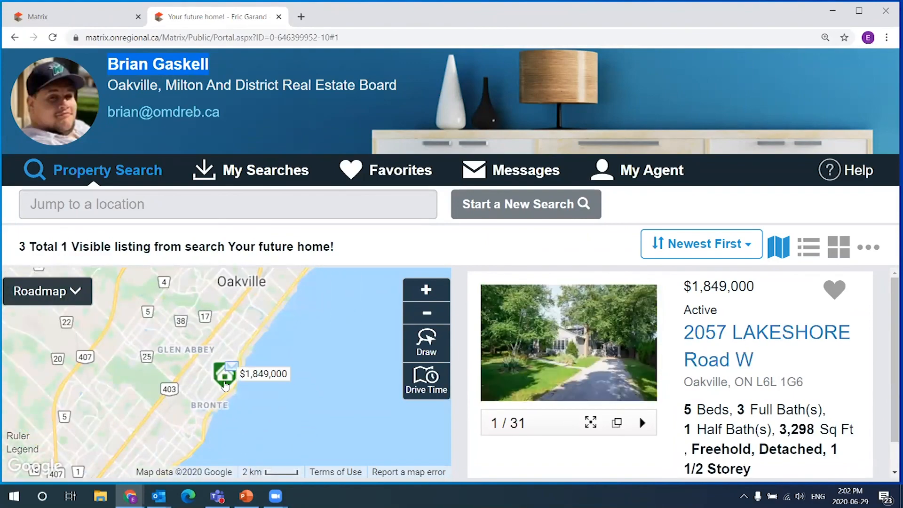
scroll(223, 383, down, 2)
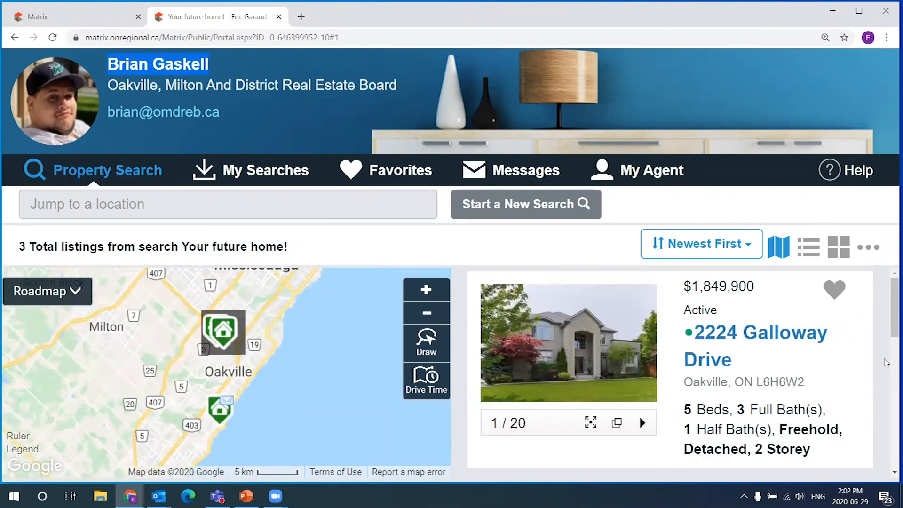
click(755, 338)
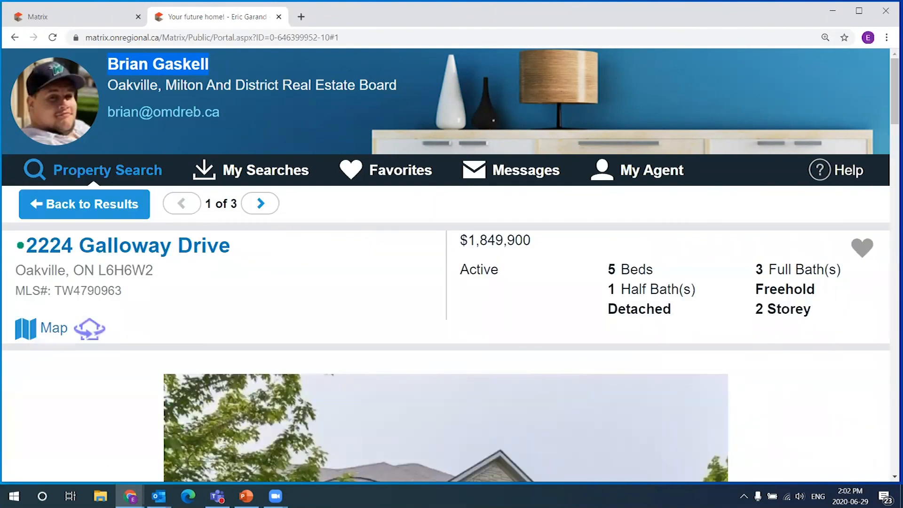
scroll(751, 445, down, 8)
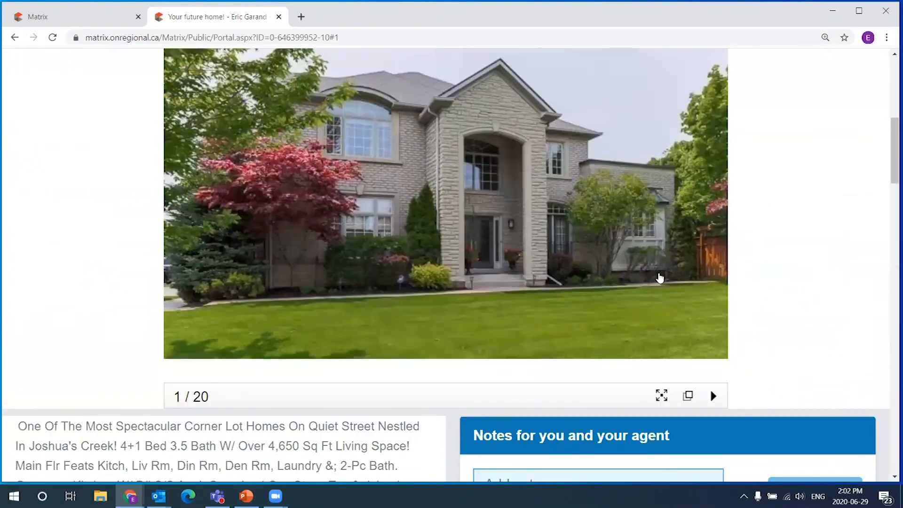
scroll(422, 285, down, 2)
scroll(400, 296, down, 1)
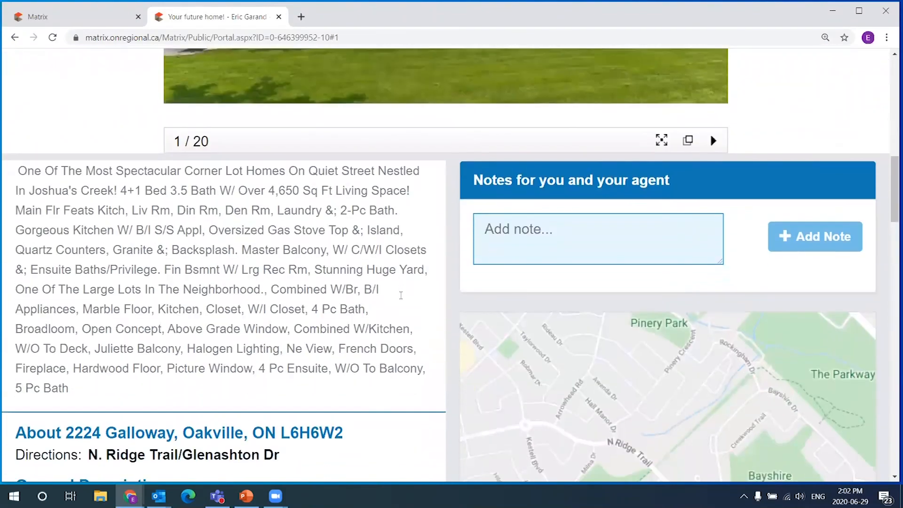
triple_click(48, 313)
scroll(520, 323, down, 3)
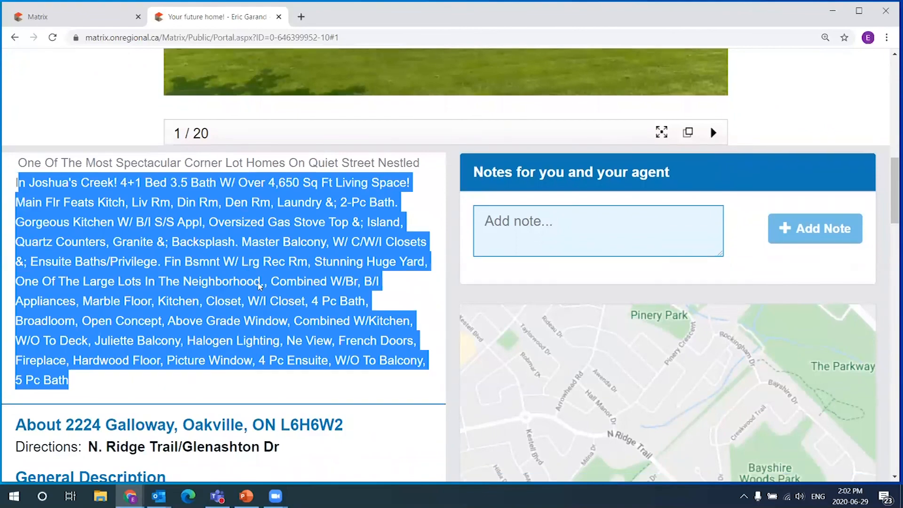
scroll(520, 324, down, 10)
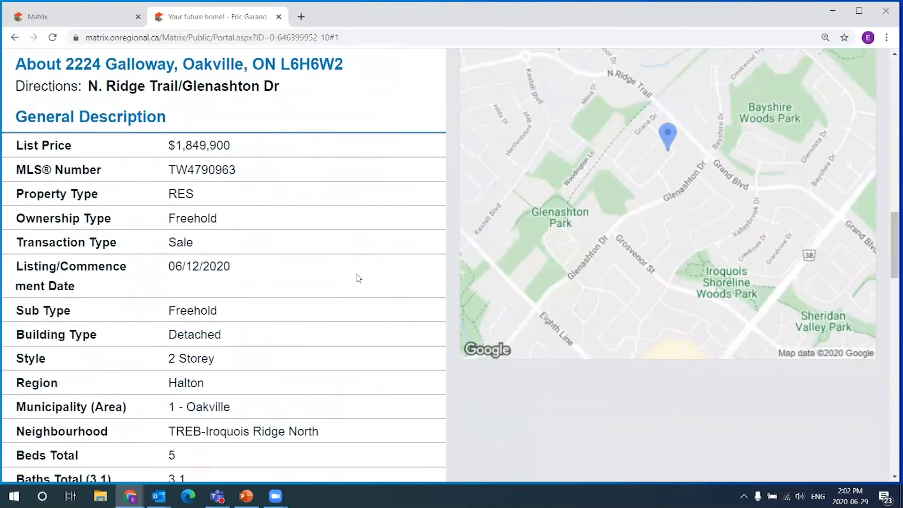
scroll(468, 346, down, 10)
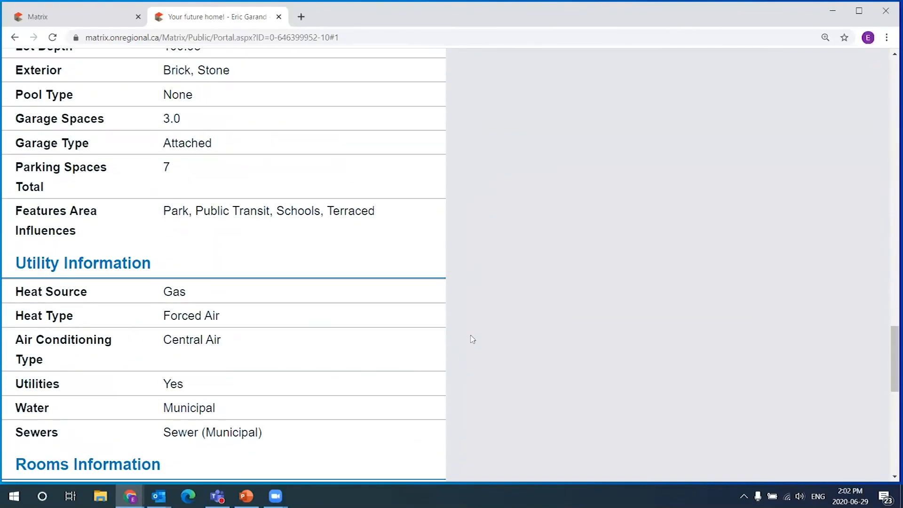
drag(888, 387, 890, 93)
scroll(670, 241, up, 2)
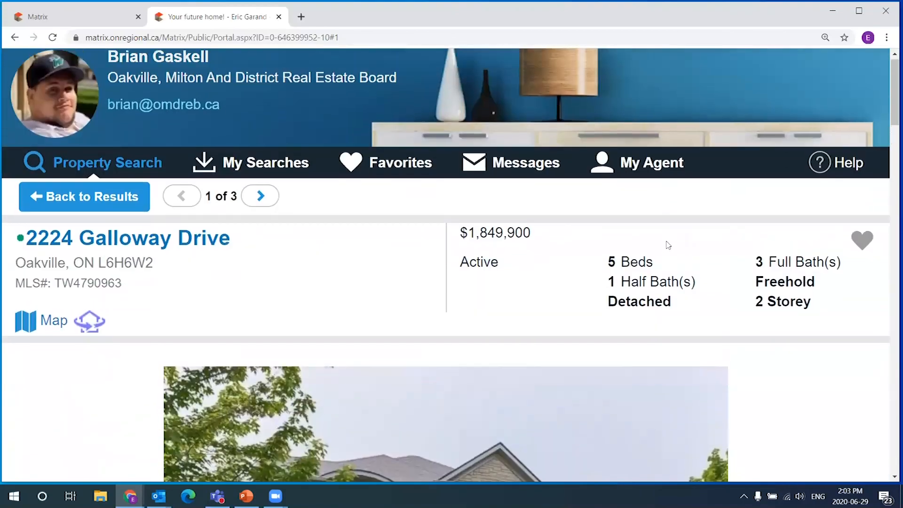
click(38, 206)
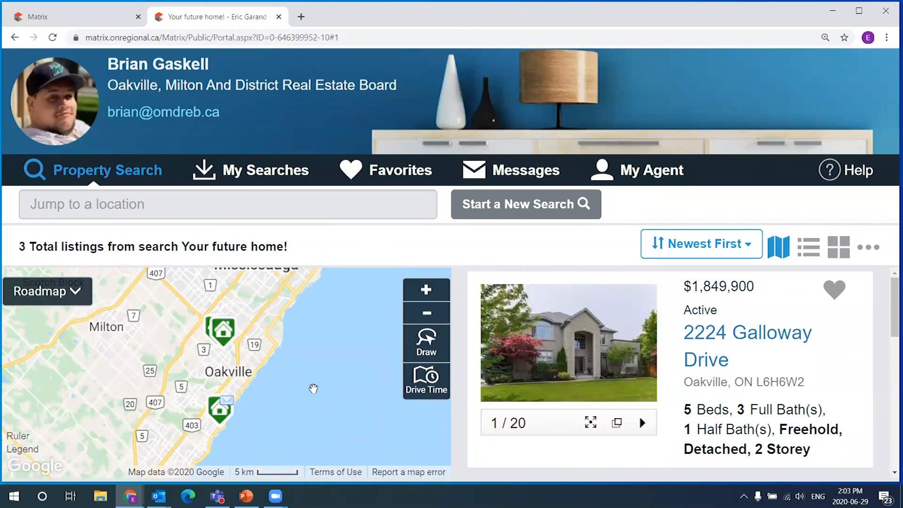
- Close the portal tab, reposition the quick Search panel and view Recent Searches
click(279, 17)
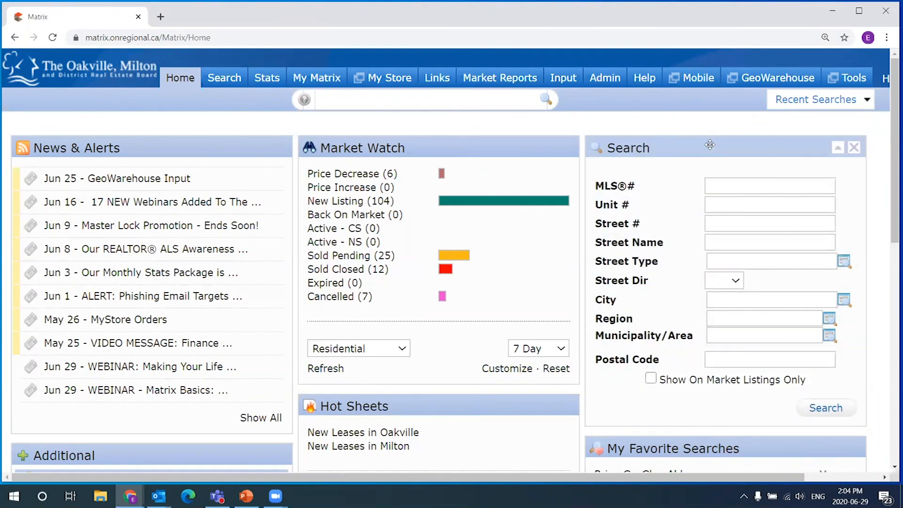
mouse_move(709, 149)
mouse_down()
mouse_move(675, 162)
mouse_move(735, 170)
mouse_move(723, 114)
mouse_move(650, 148)
mouse_move(719, 140)
mouse_move(678, 157)
mouse_move(710, 151)
mouse_up()
drag(716, 146, 688, 159)
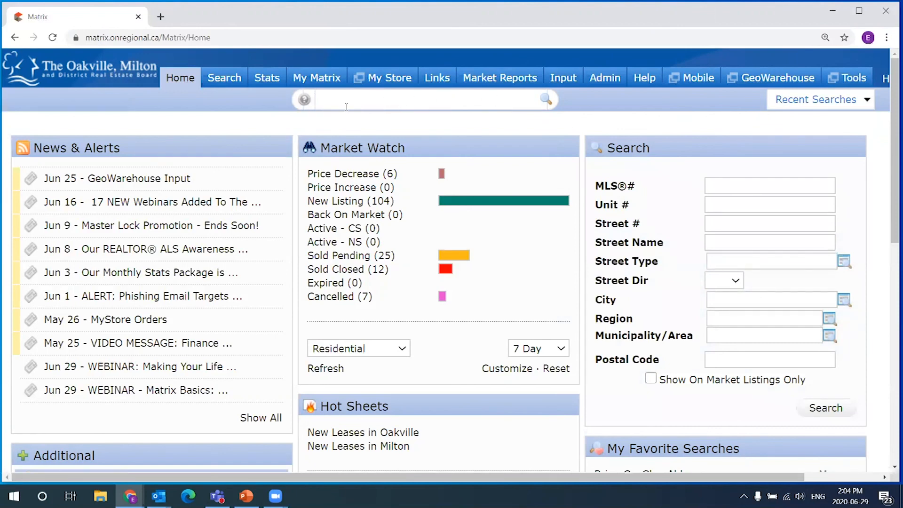
click(799, 102)
mouse_move(229, 87)
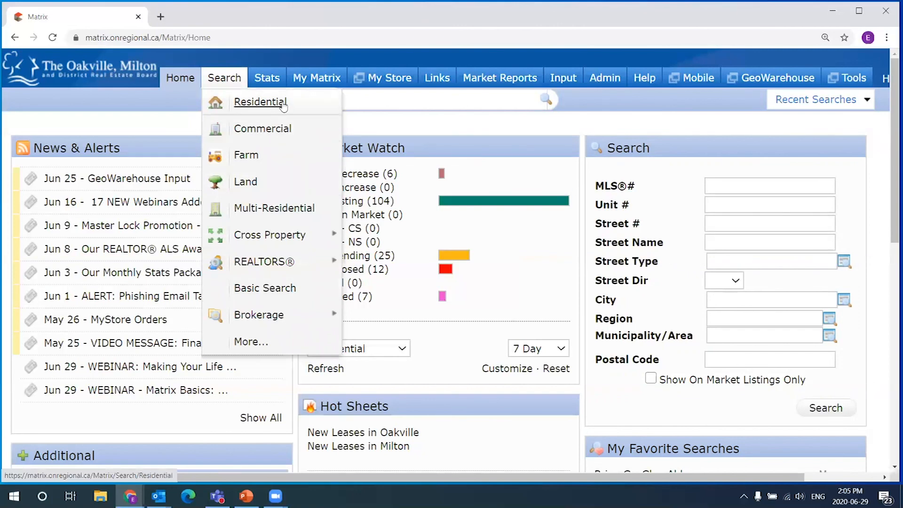
- Start a new Residential search and zoom its map into the Oakville area
click(253, 103)
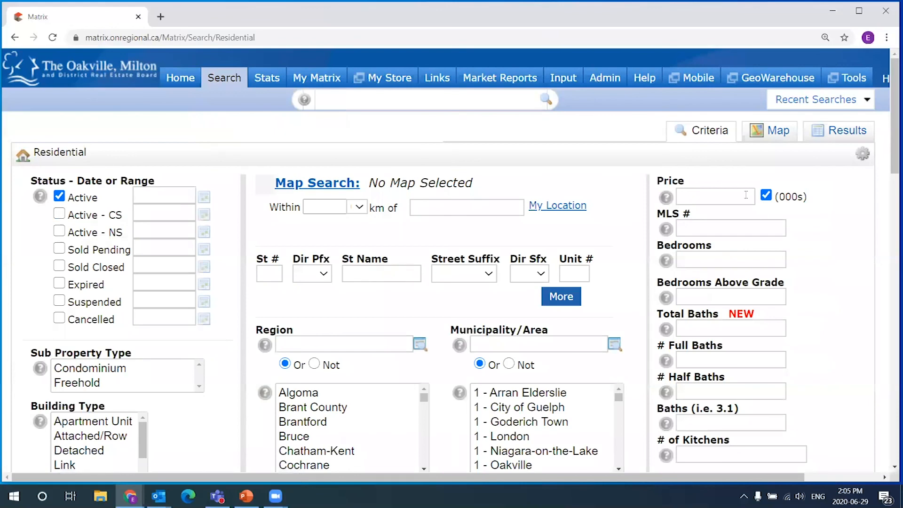
click(705, 200)
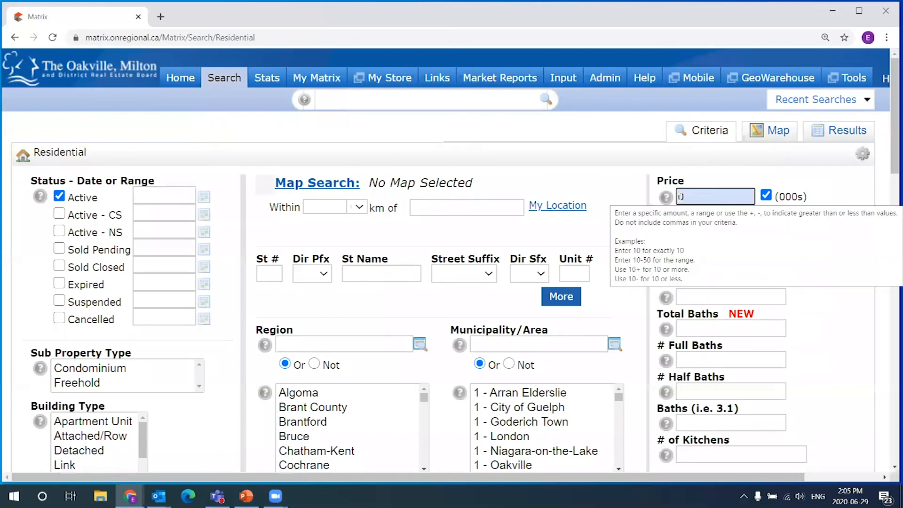
click(770, 130)
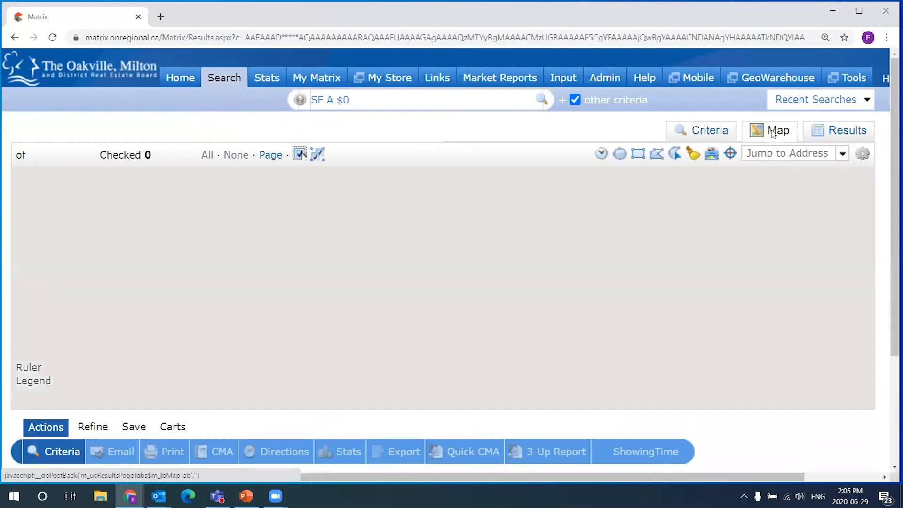
scroll(365, 271, up, 1)
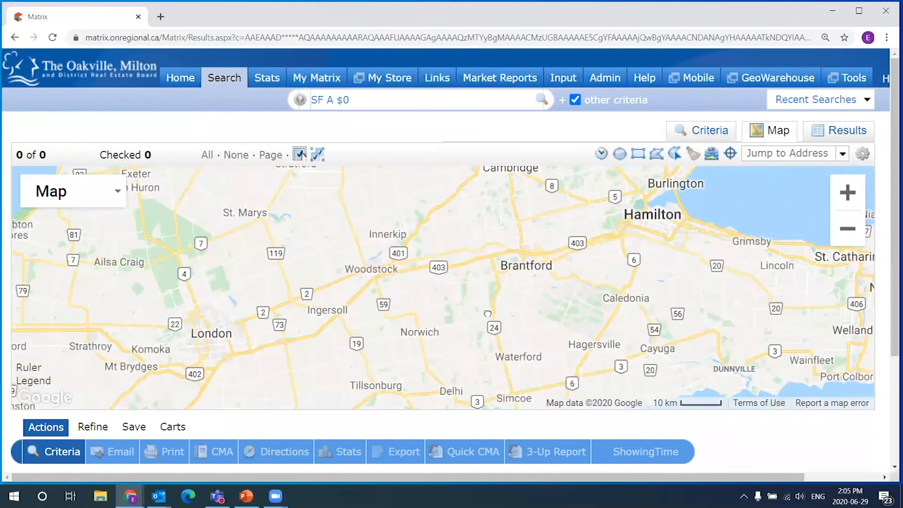
drag(529, 203, 423, 327)
scroll(423, 327, up, 1)
- Draw a roughly 6.74 km radius circle around Oakville, returning 446 listings
click(620, 153)
drag(531, 356, 587, 357)
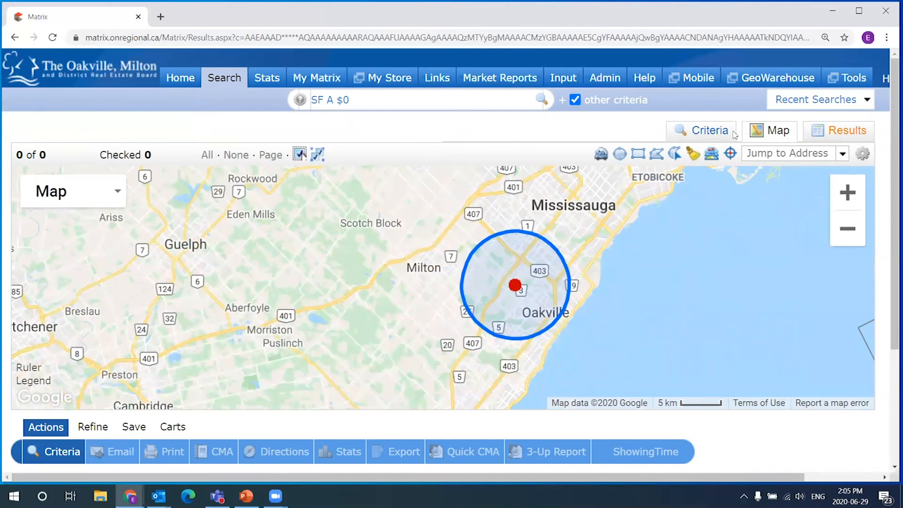
click(711, 135)
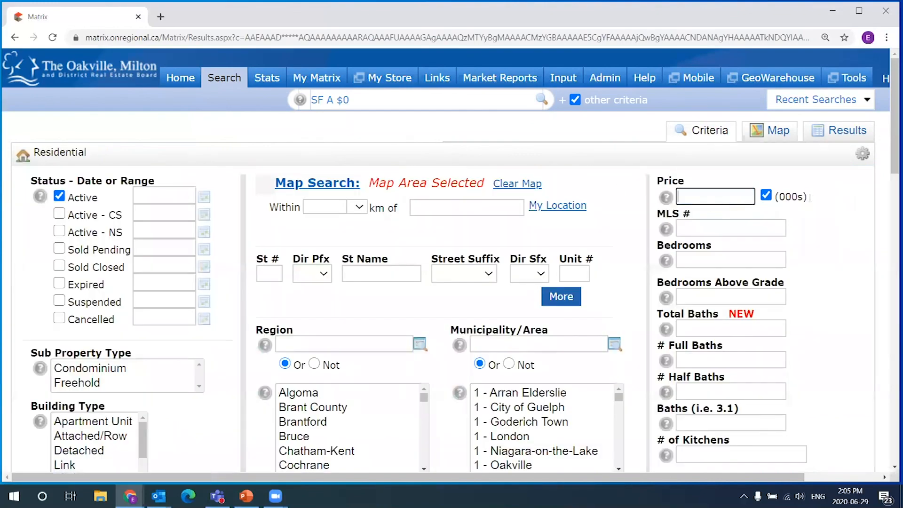
click(758, 131)
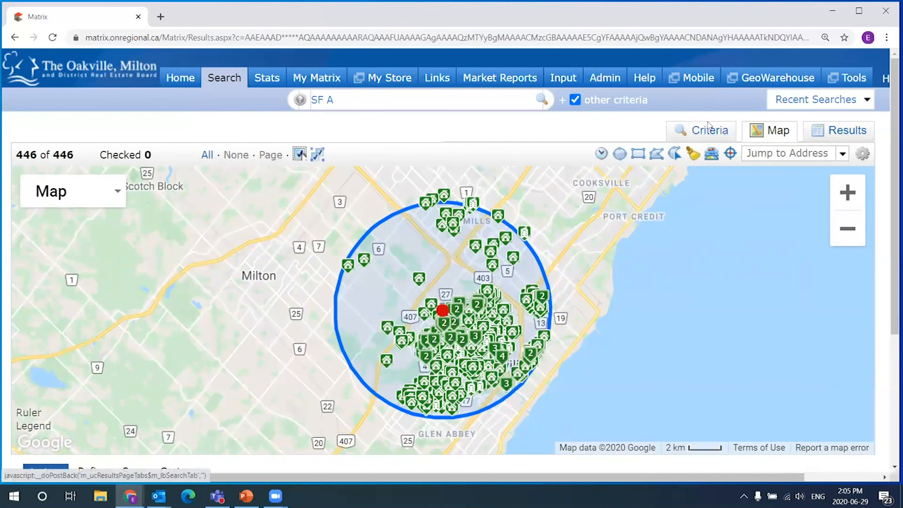
- Check the Criteria page's 599 matches count, then return to the Matrix home page
click(715, 134)
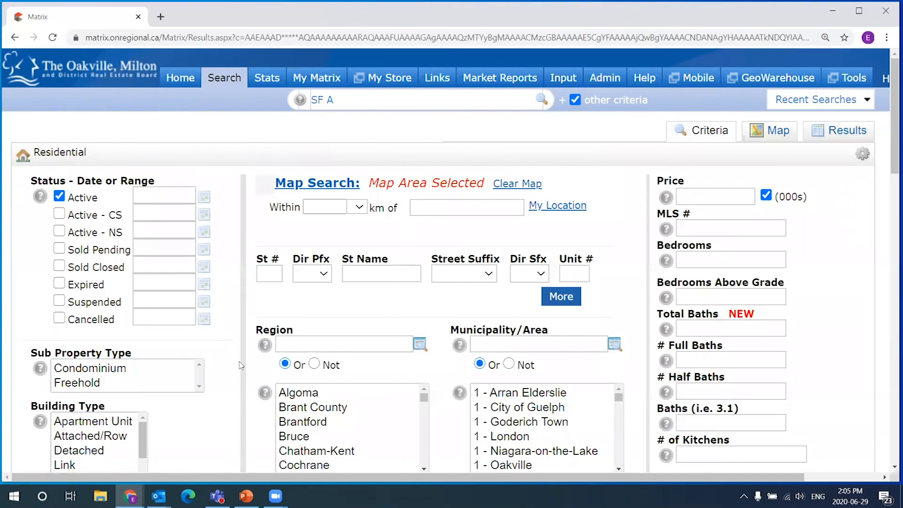
scroll(886, 164, down, 1)
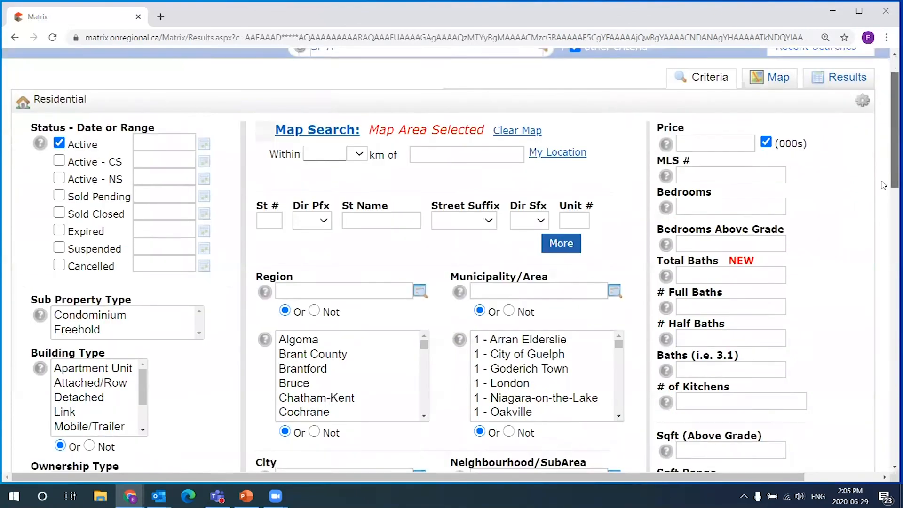
scroll(886, 164, down, 18)
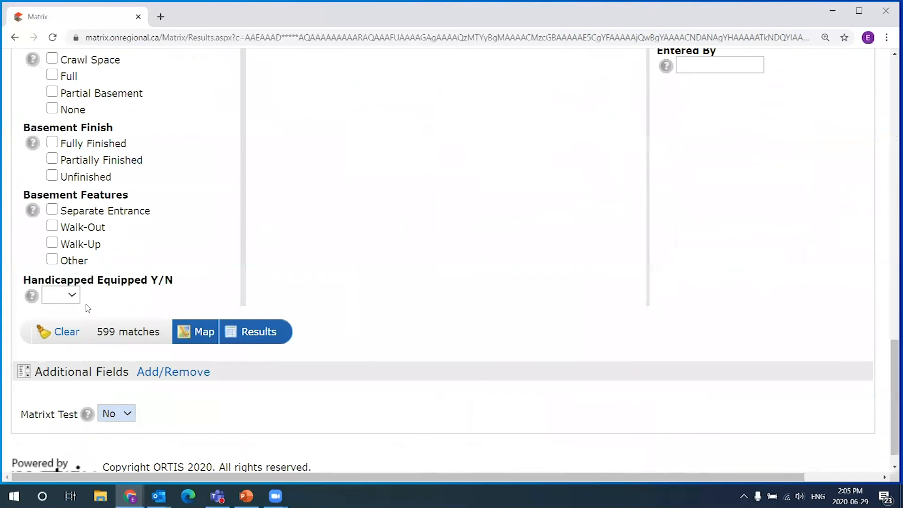
drag(53, 331, 160, 354)
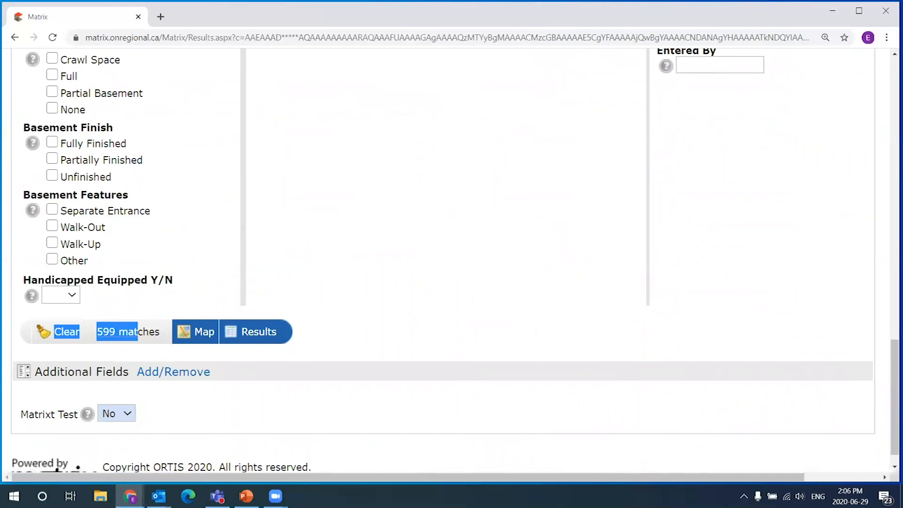
drag(894, 371, 894, 88)
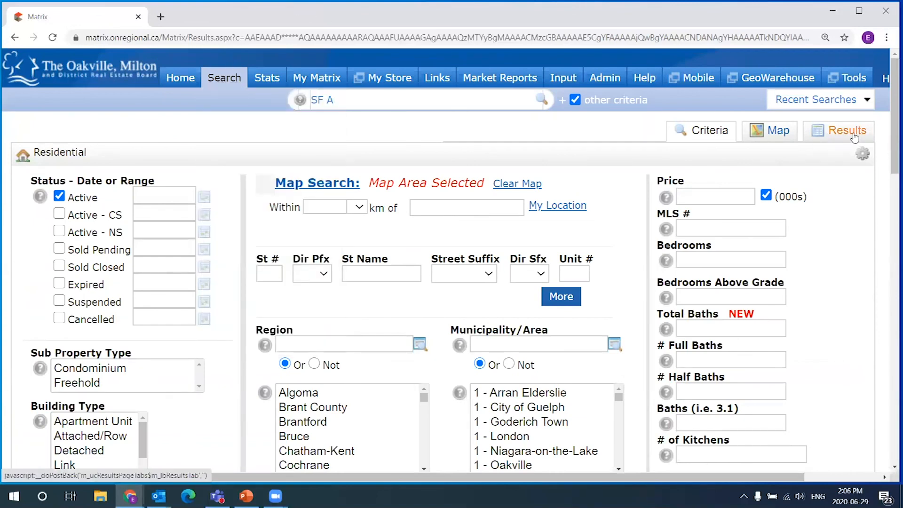
click(180, 78)
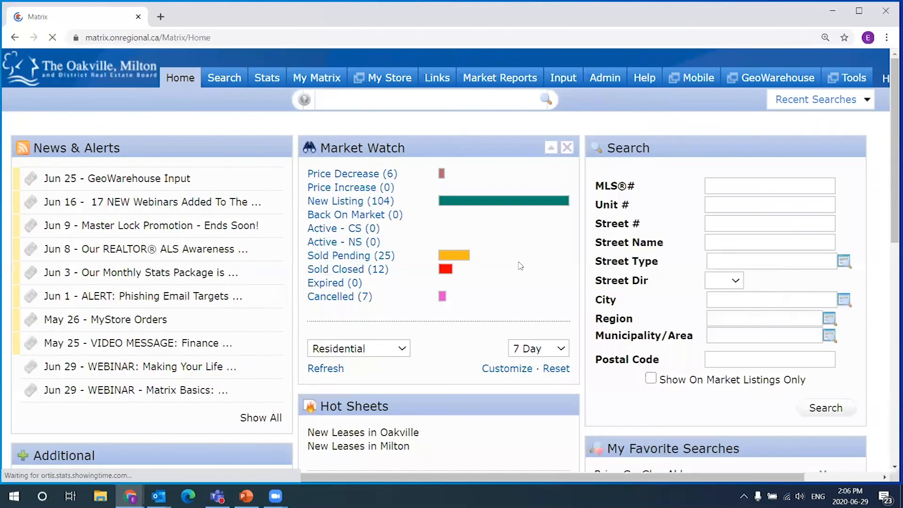